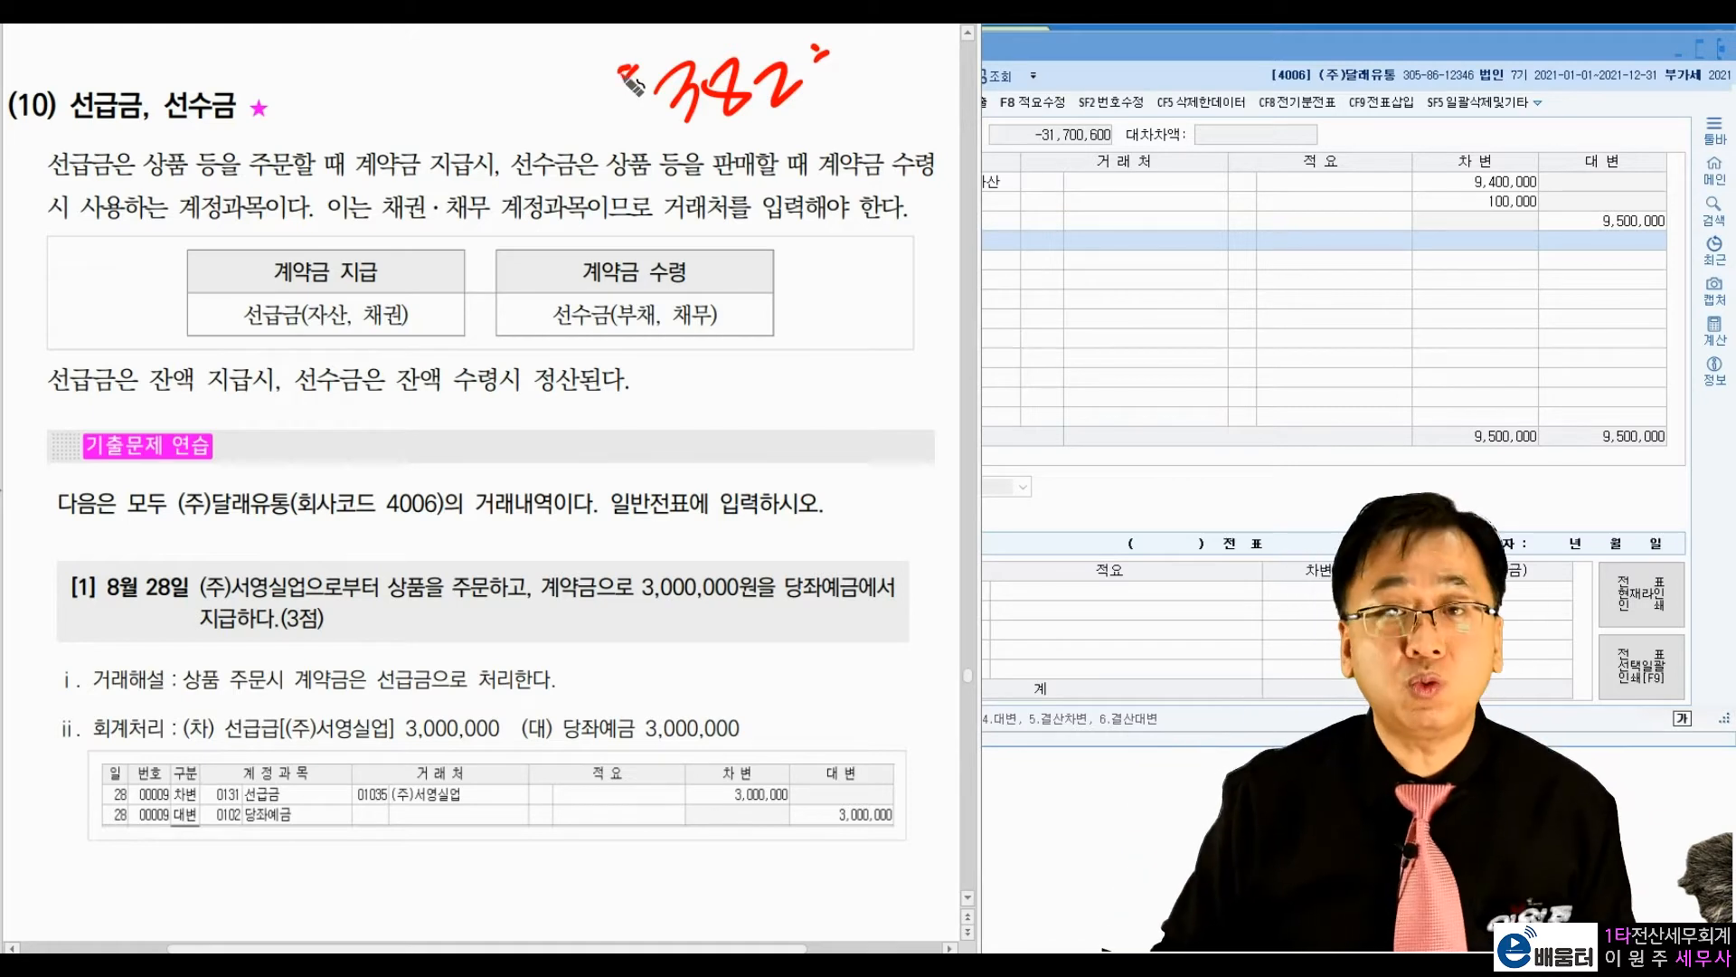
Step: Mark the 계약금 지급/선급금 (채권) and 선수금 (채무) entries in the textbook table, and clear the pen marks
{"action": "key", "text": "Escape"}
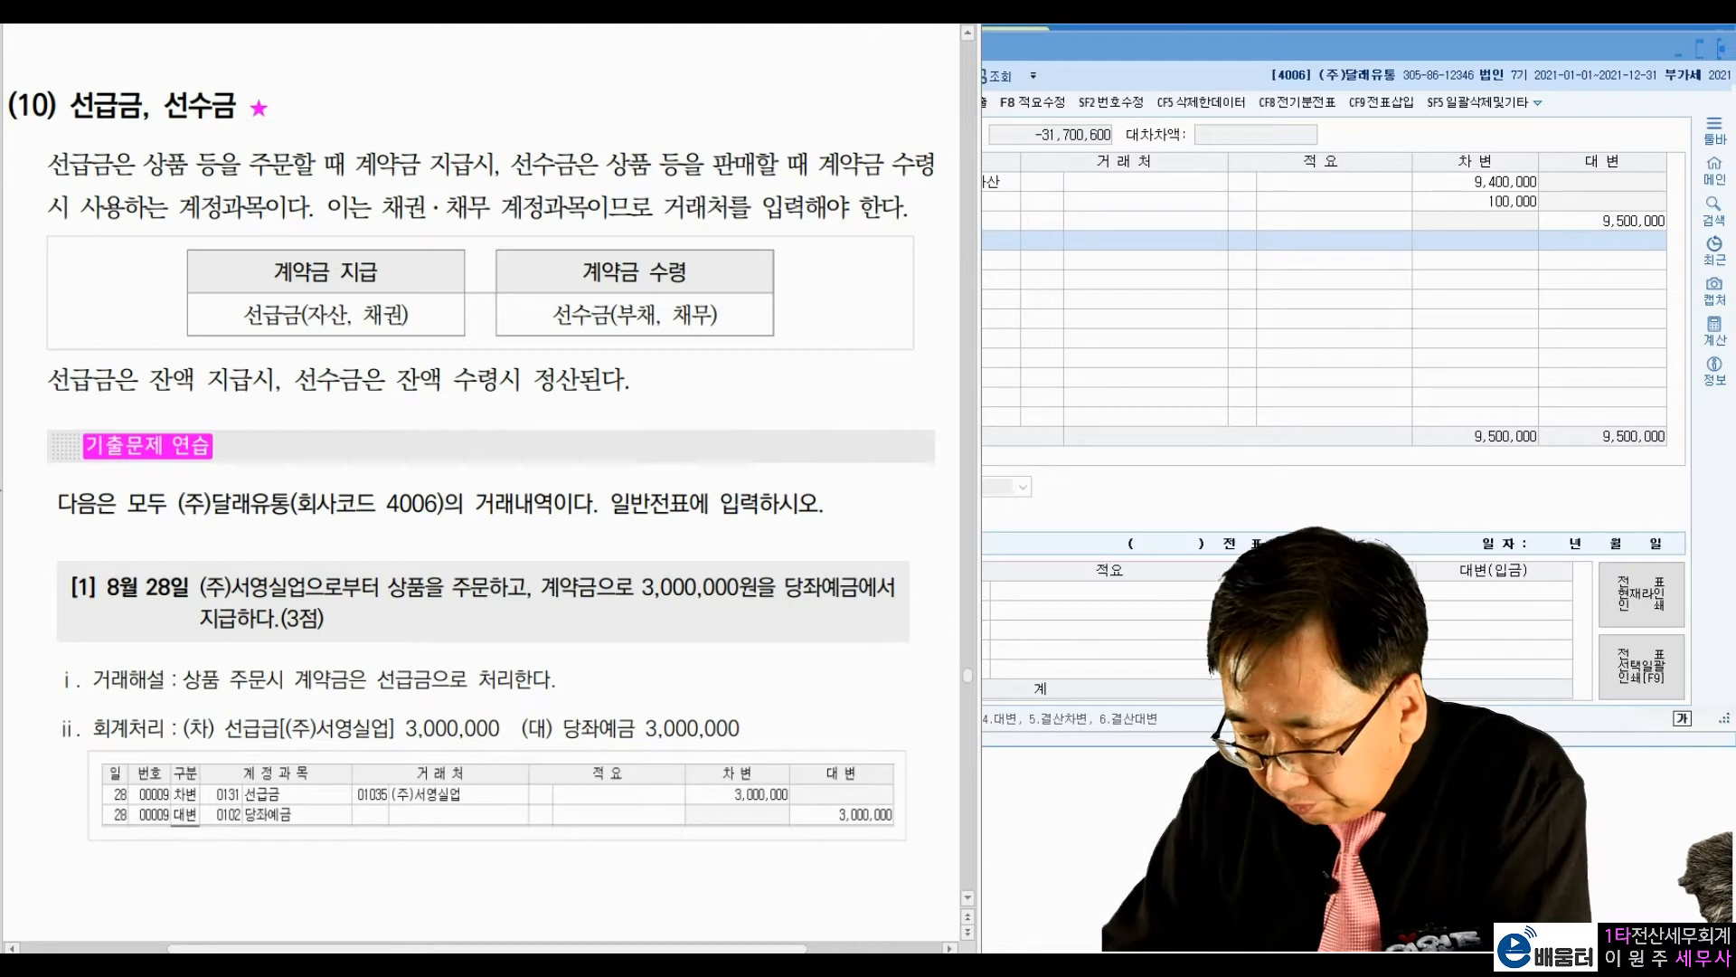
{"action": "left_click_drag", "start_coordinate": [386, 251], "coordinate": [405, 242]}
{"action": "left_click_drag", "start_coordinate": [257, 256], "coordinate": [266, 242]}
{"action": "left_click_drag", "start_coordinate": [234, 337], "coordinate": [283, 340]}
{"action": "left_click_drag", "start_coordinate": [334, 345], "coordinate": [416, 333]}
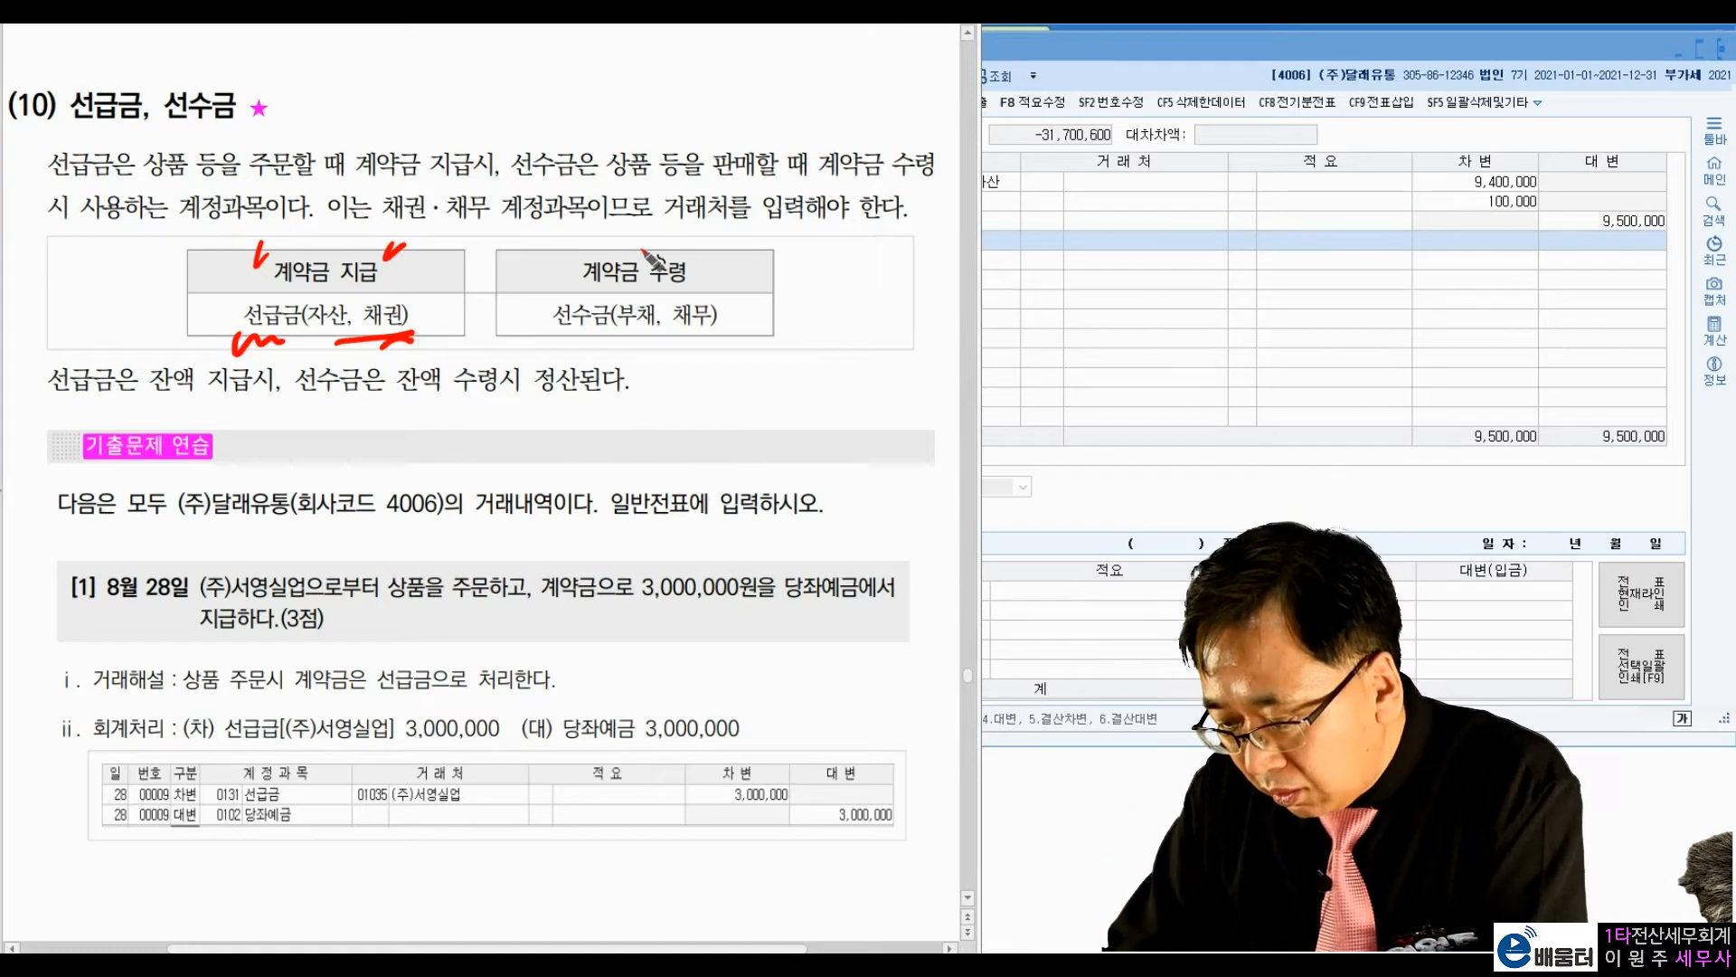
{"action": "left_click_drag", "start_coordinate": [565, 344], "coordinate": [724, 353]}
{"action": "left_click", "coordinate": [634, 342]}
{"action": "left_click", "coordinate": [749, 358]}
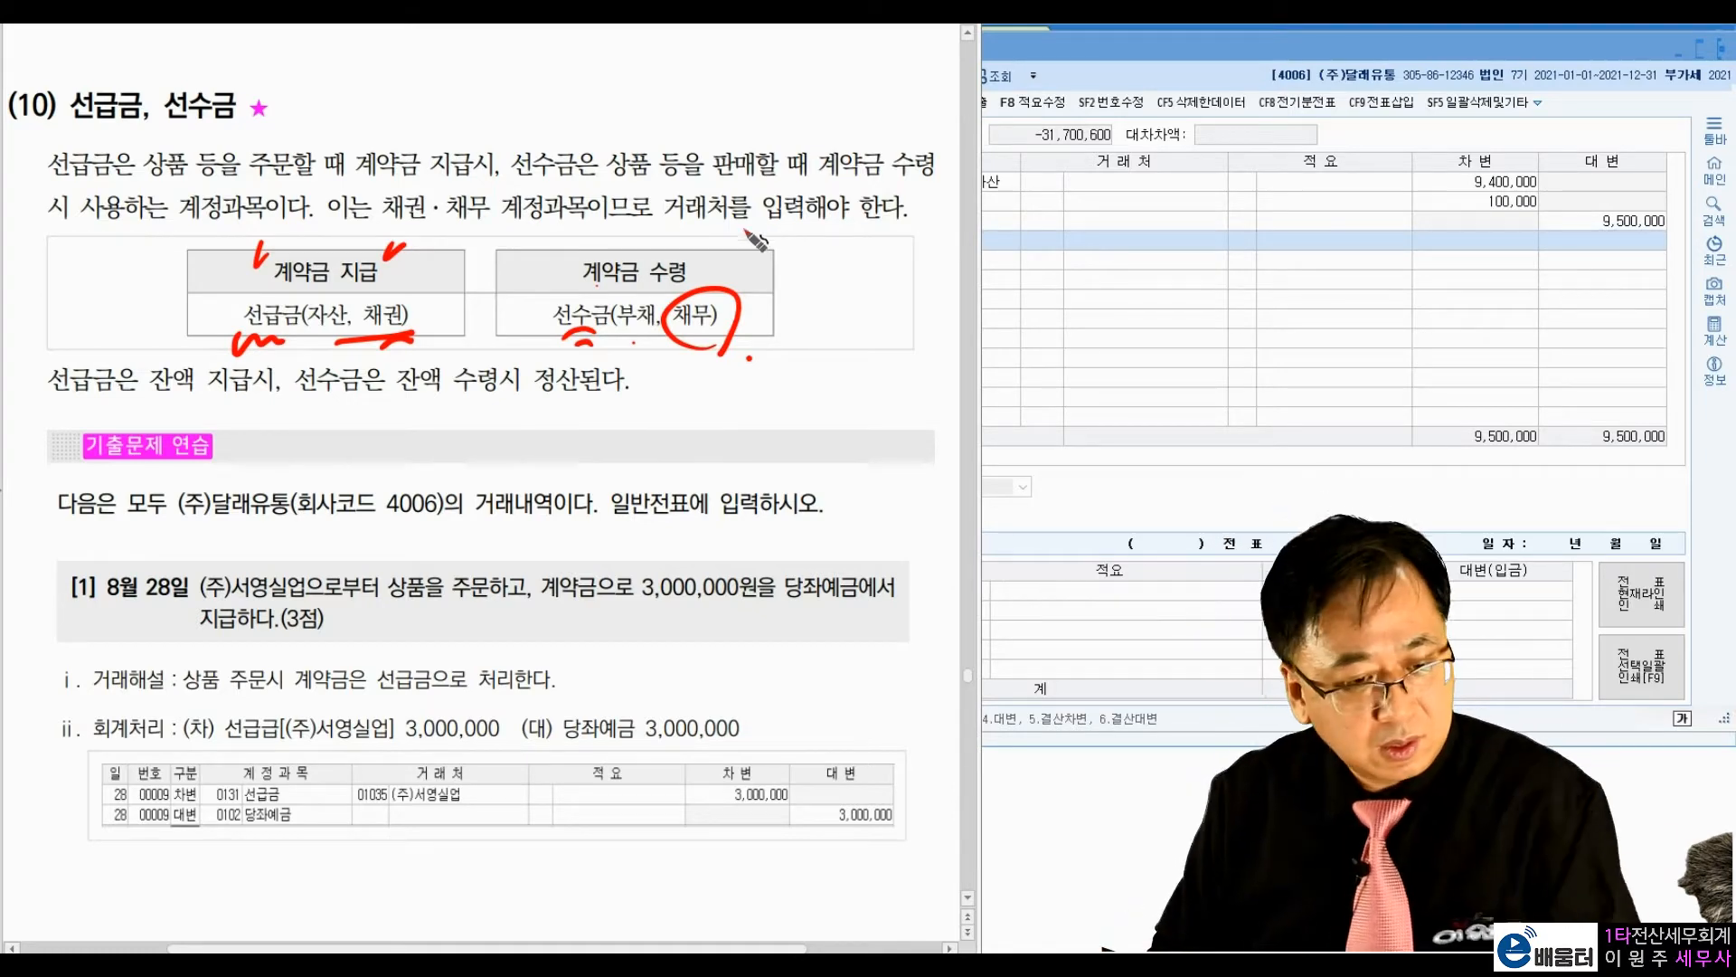
{"action": "key", "text": "Escape"}
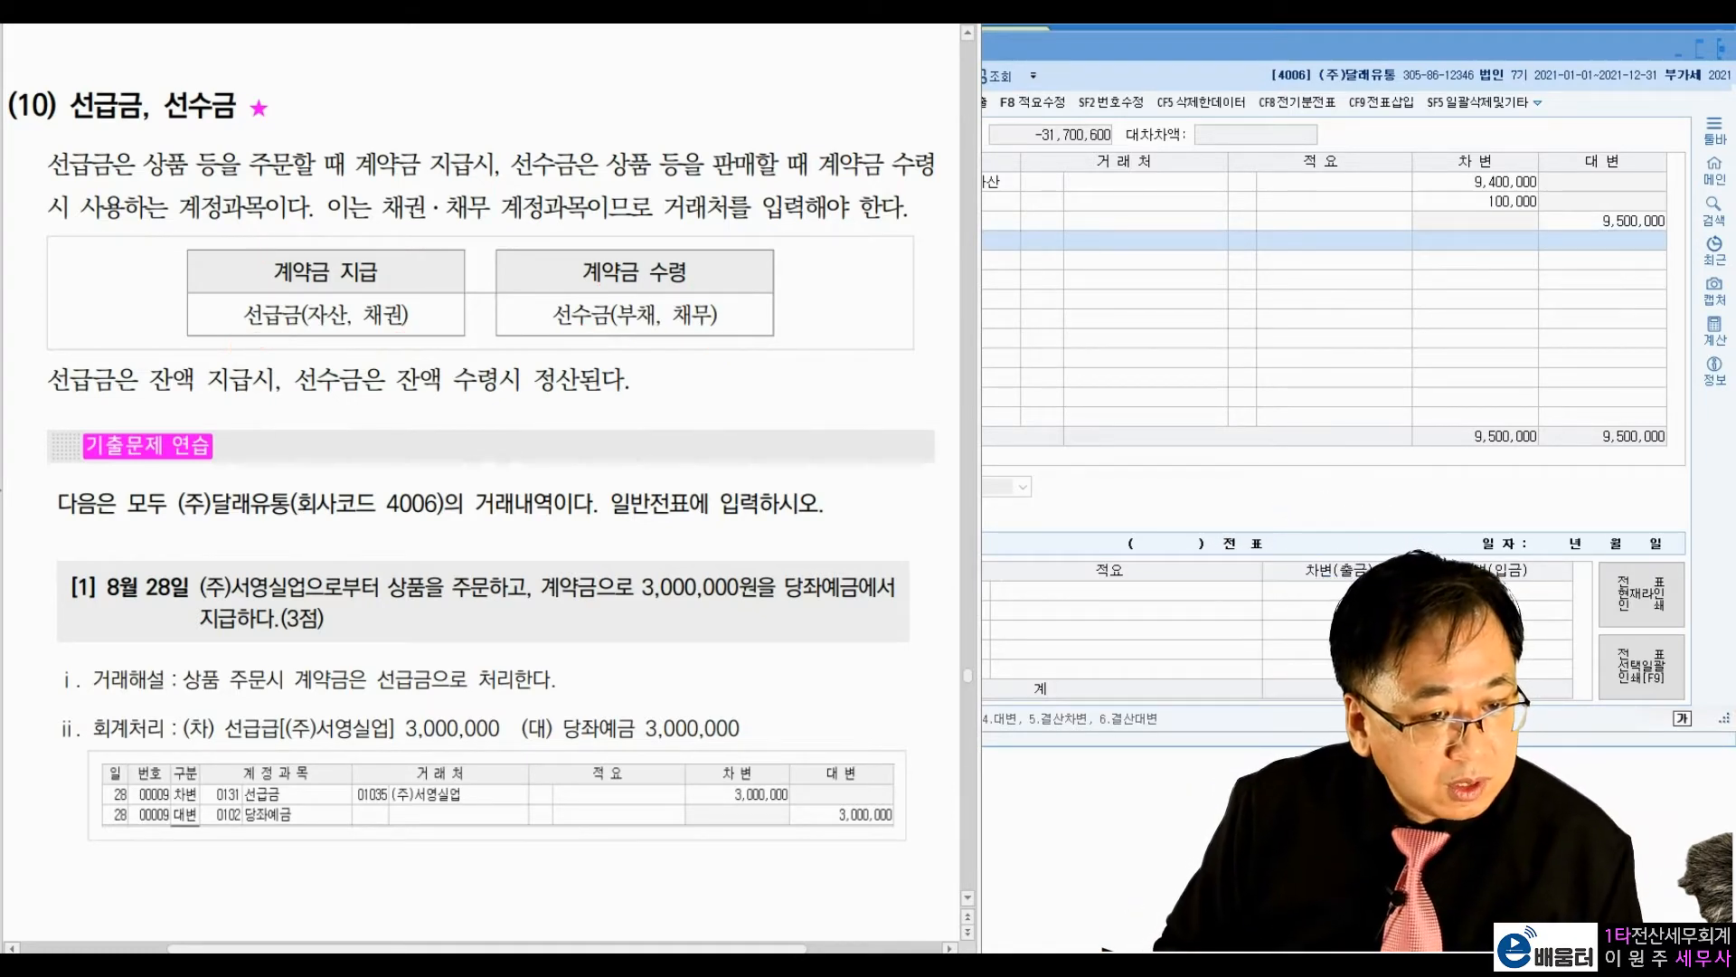
Step: Close the filled voucher screen, reopen a blank 일반전표입력 screen, and return to exercise [1] in the textbook
{"action": "scroll", "coordinate": [170, 355], "scroll_direction": "down", "scroll_amount": 3}
{"action": "scroll", "coordinate": [169, 356], "scroll_direction": "down", "scroll_amount": 1}
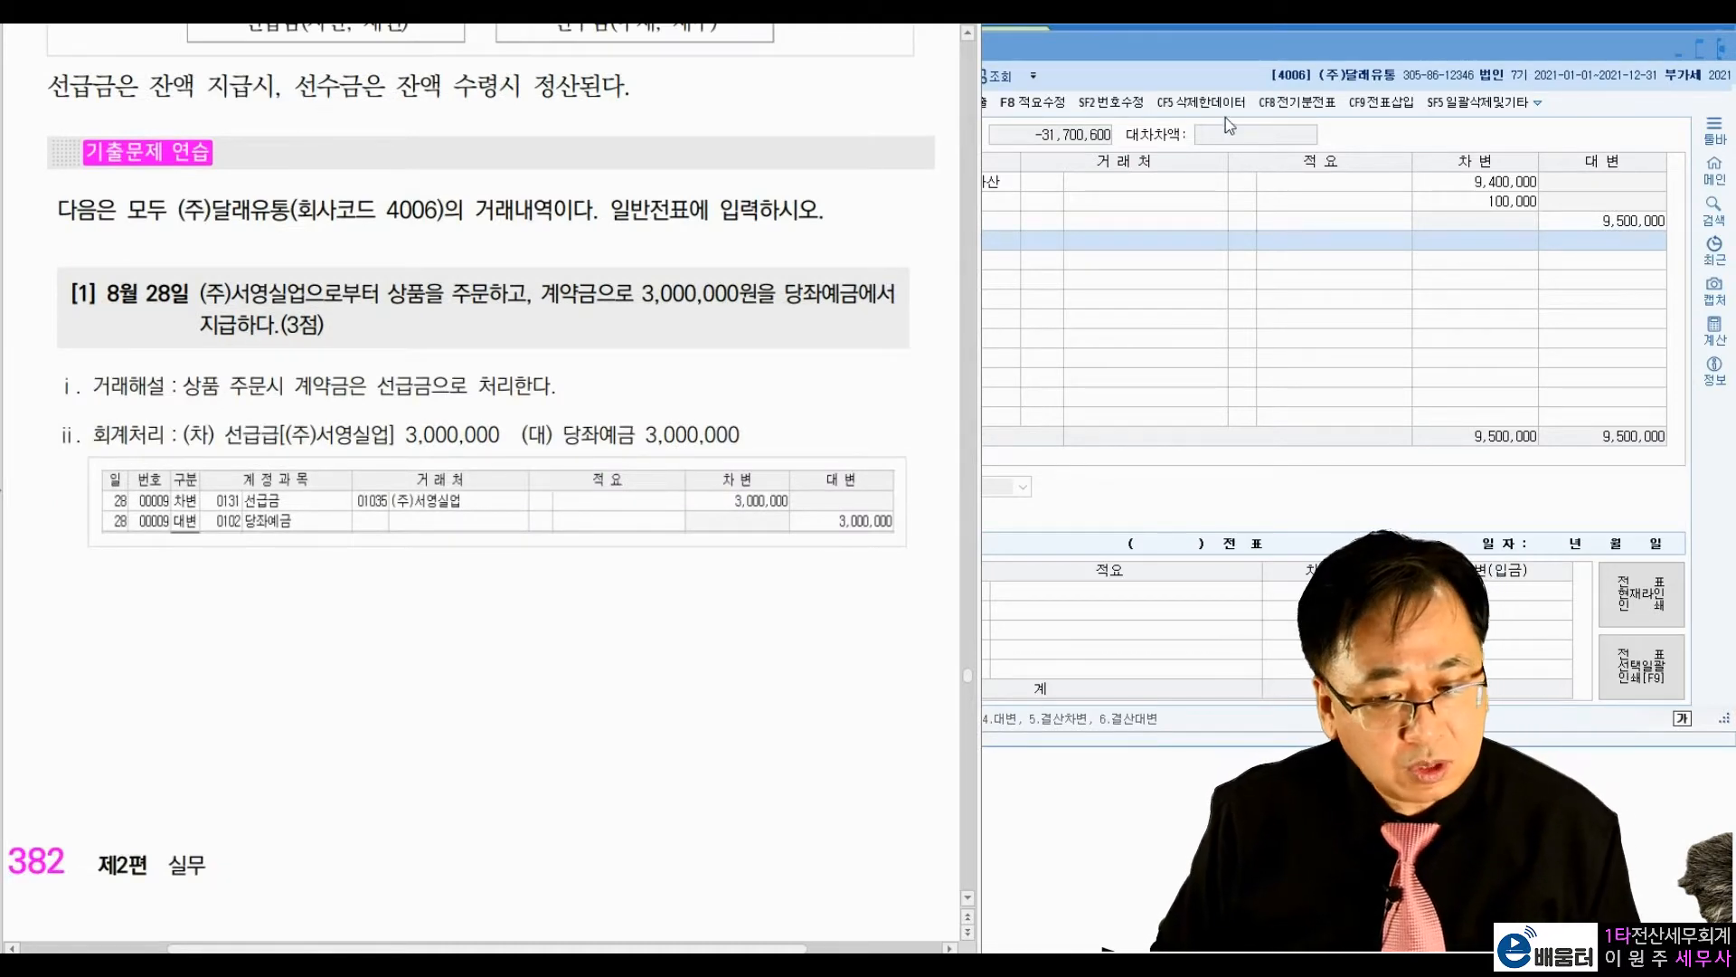
{"action": "left_click", "coordinate": [1721, 47]}
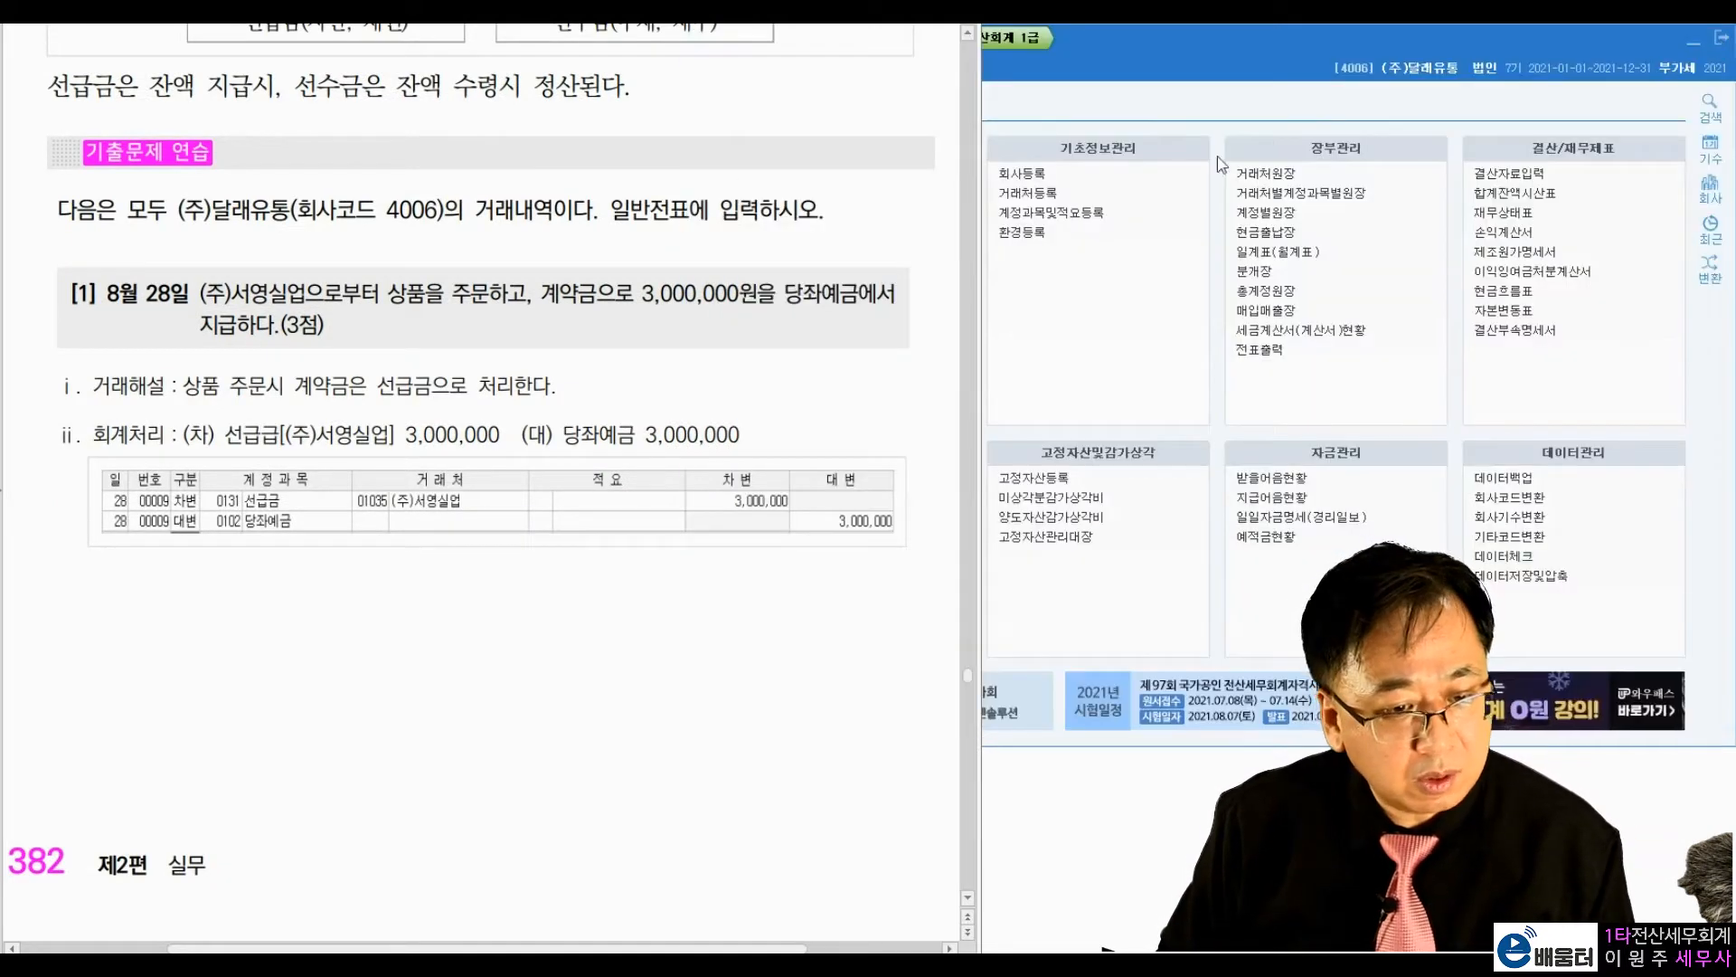
{"action": "left_click", "coordinate": [1380, 79]}
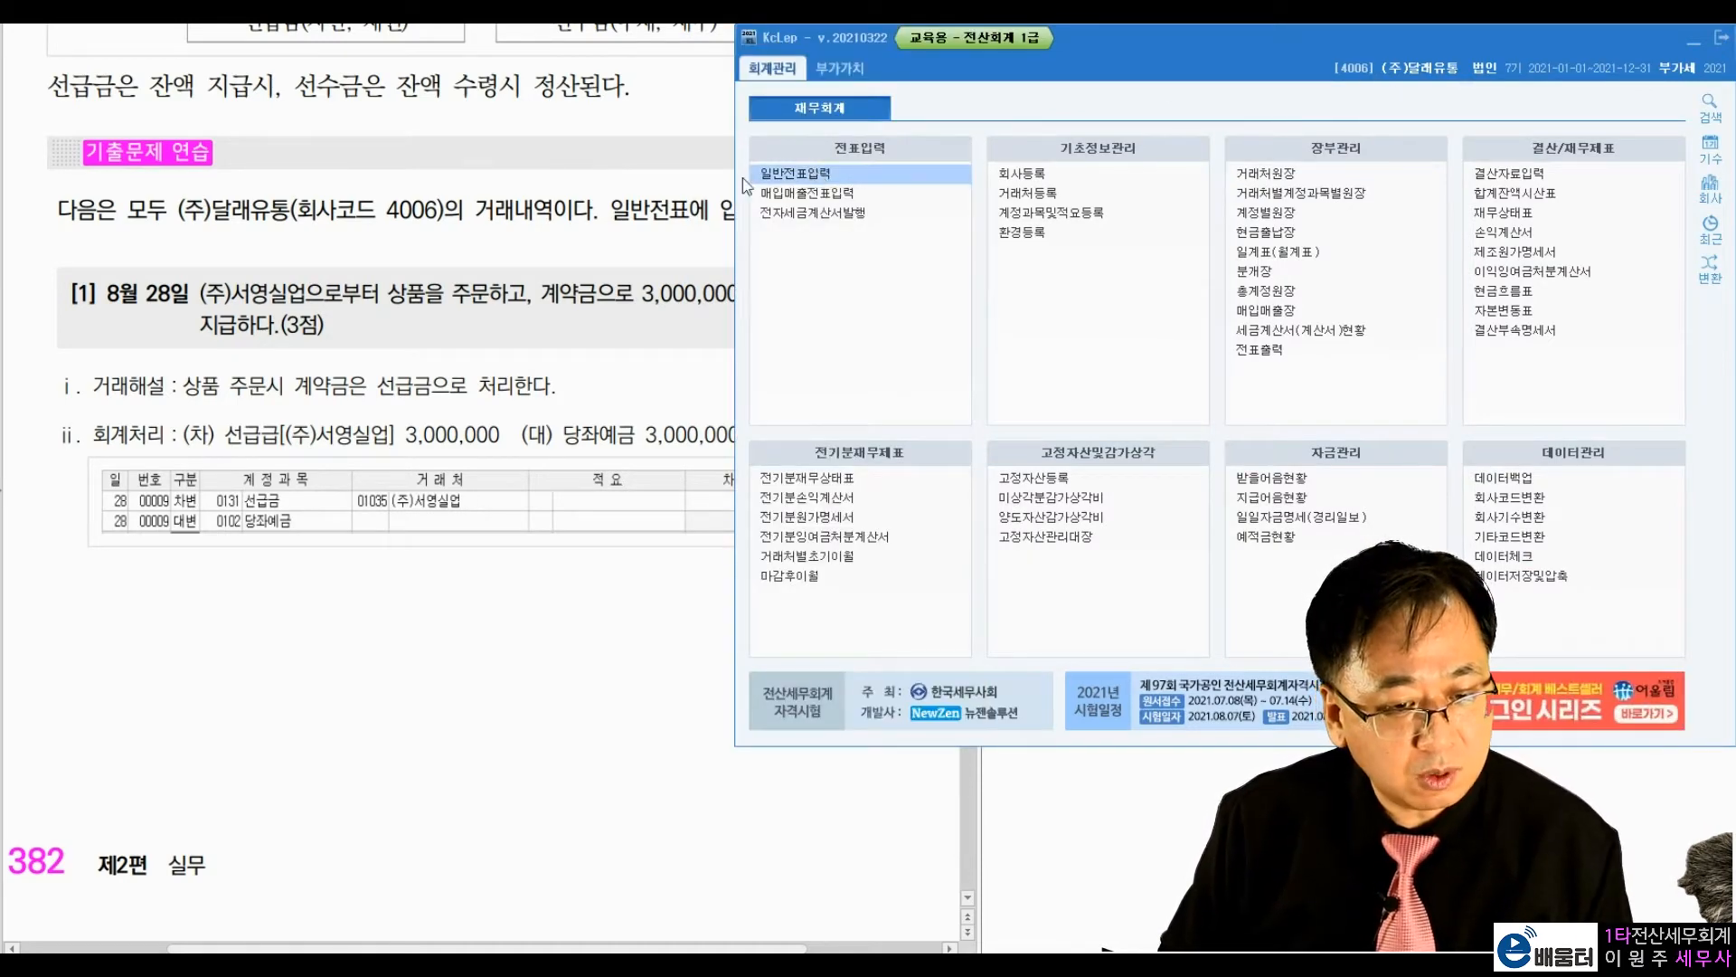
{"action": "left_click", "coordinate": [778, 173]}
{"action": "left_click", "coordinate": [398, 242]}
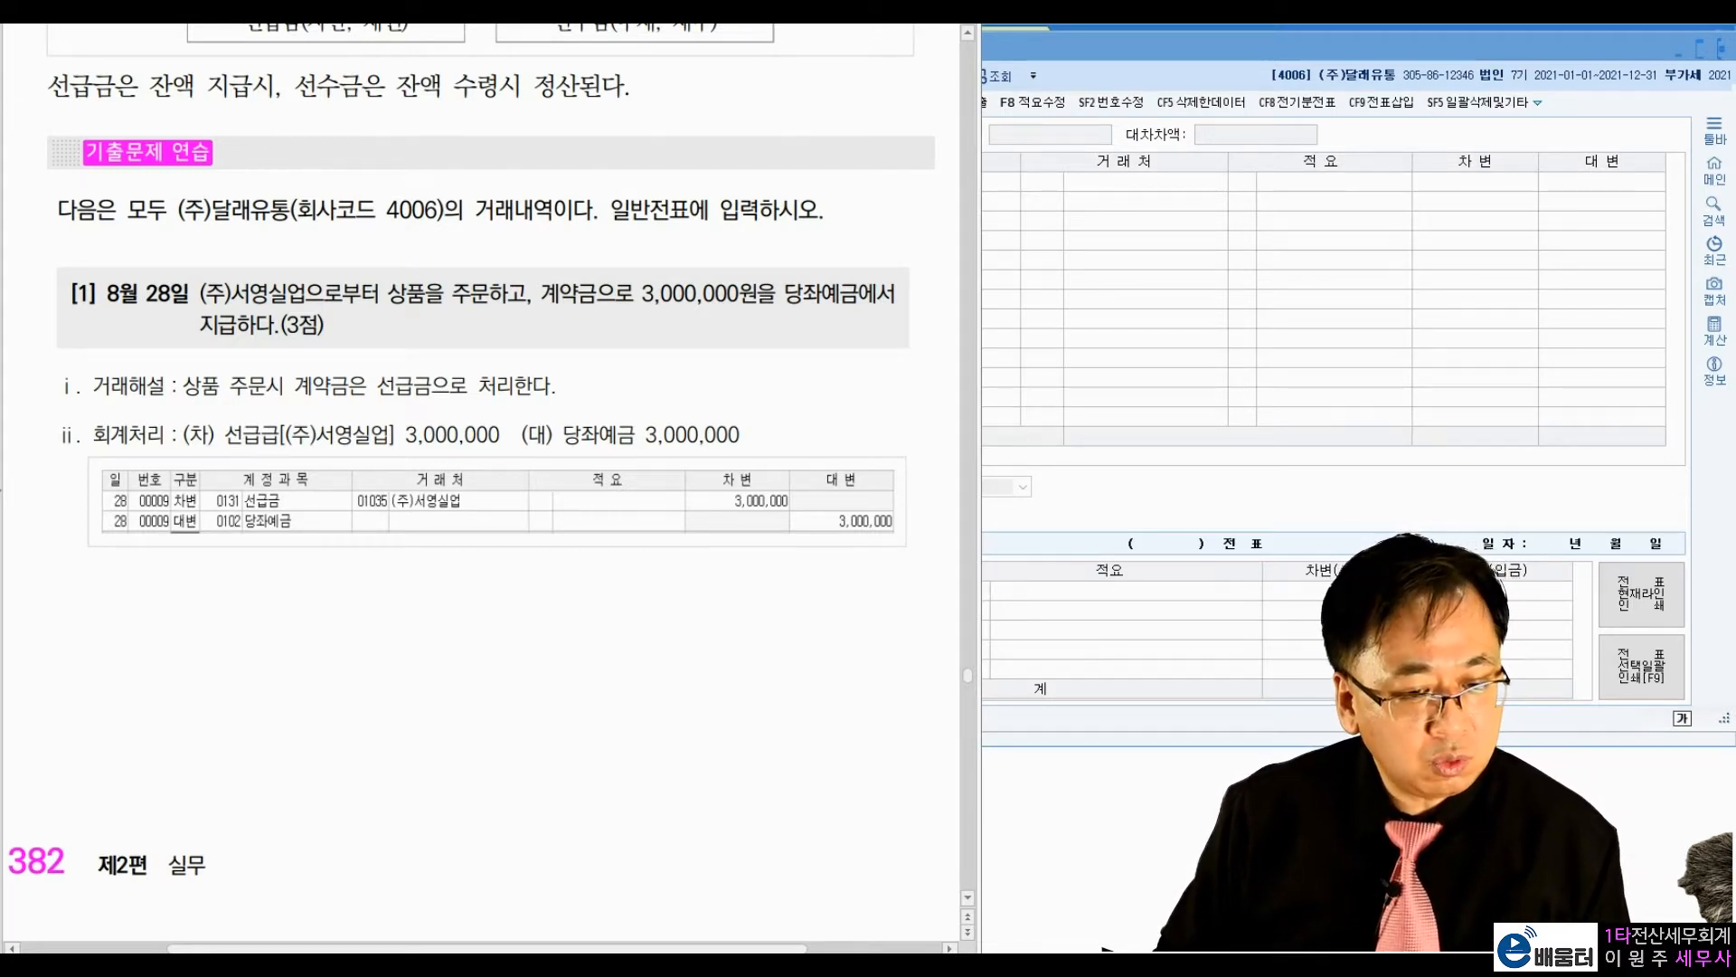
Step: Mark 주문하고, 계약금, 3,000,000 and 당좌예금 in exercise [1] of the textbook, and clear the marks
{"action": "mouse_move", "coordinate": [515, 313]}
{"action": "left_mouse_down"}
{"action": "mouse_move", "coordinate": [497, 248]}
{"action": "mouse_move", "coordinate": [518, 319]}
{"action": "mouse_move", "coordinate": [736, 312]}
{"action": "left_mouse_up"}
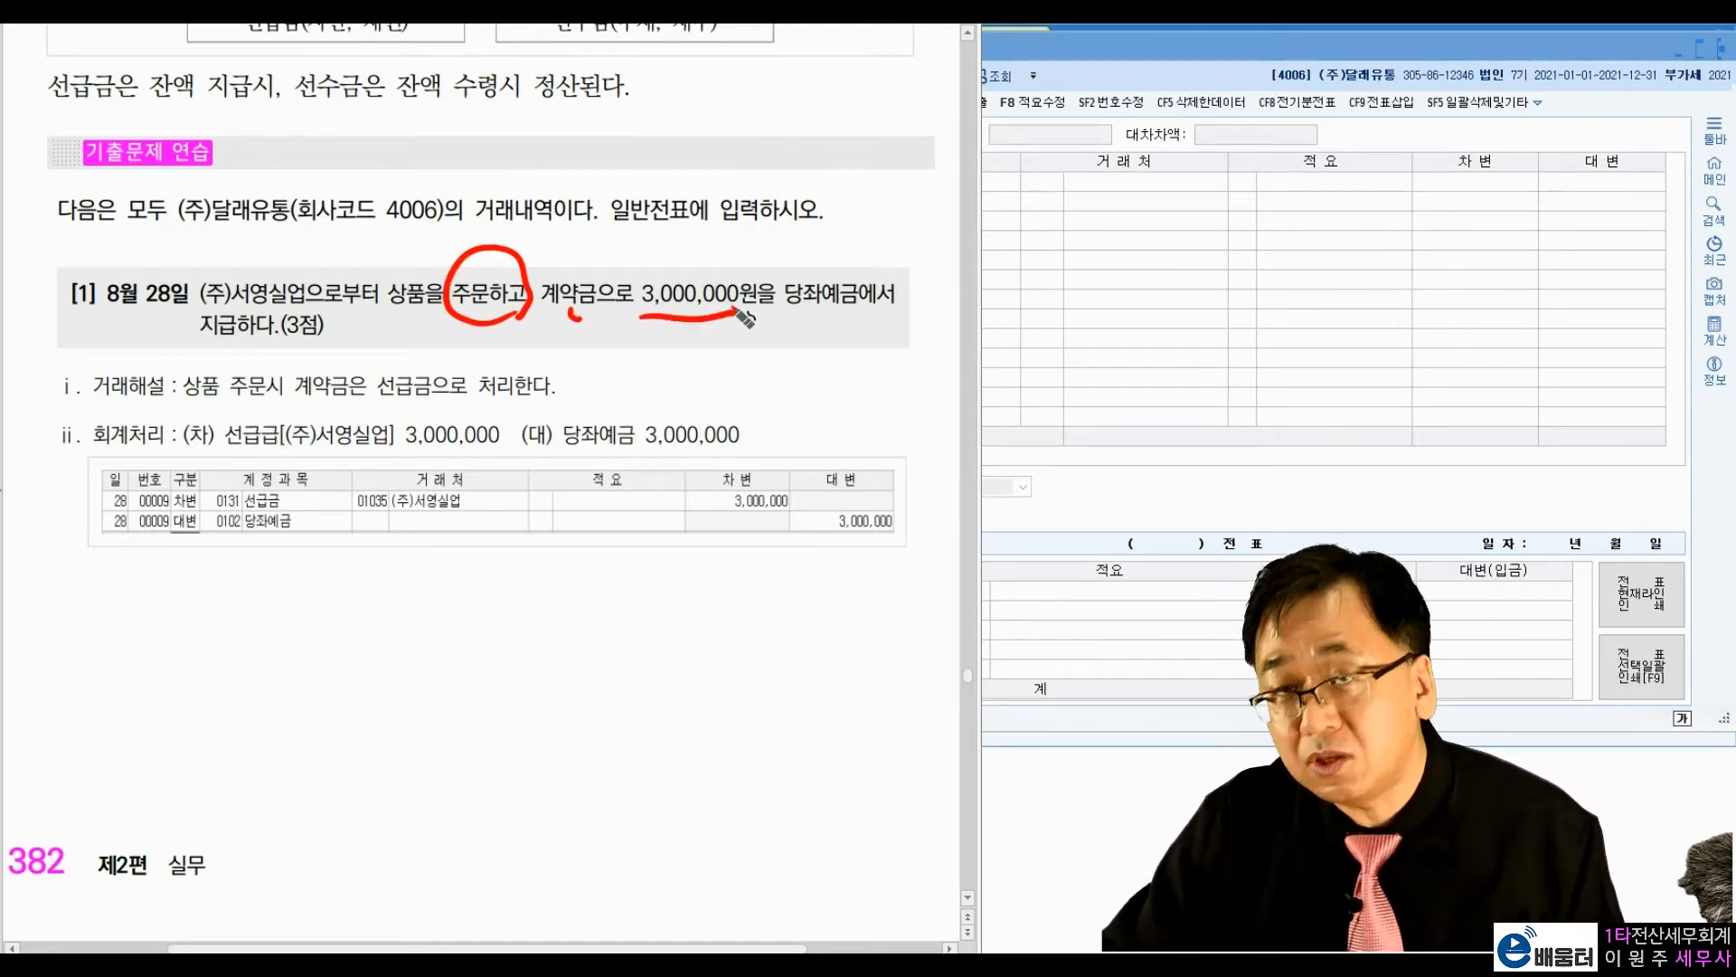
{"action": "left_click_drag", "start_coordinate": [792, 317], "coordinate": [850, 315]}
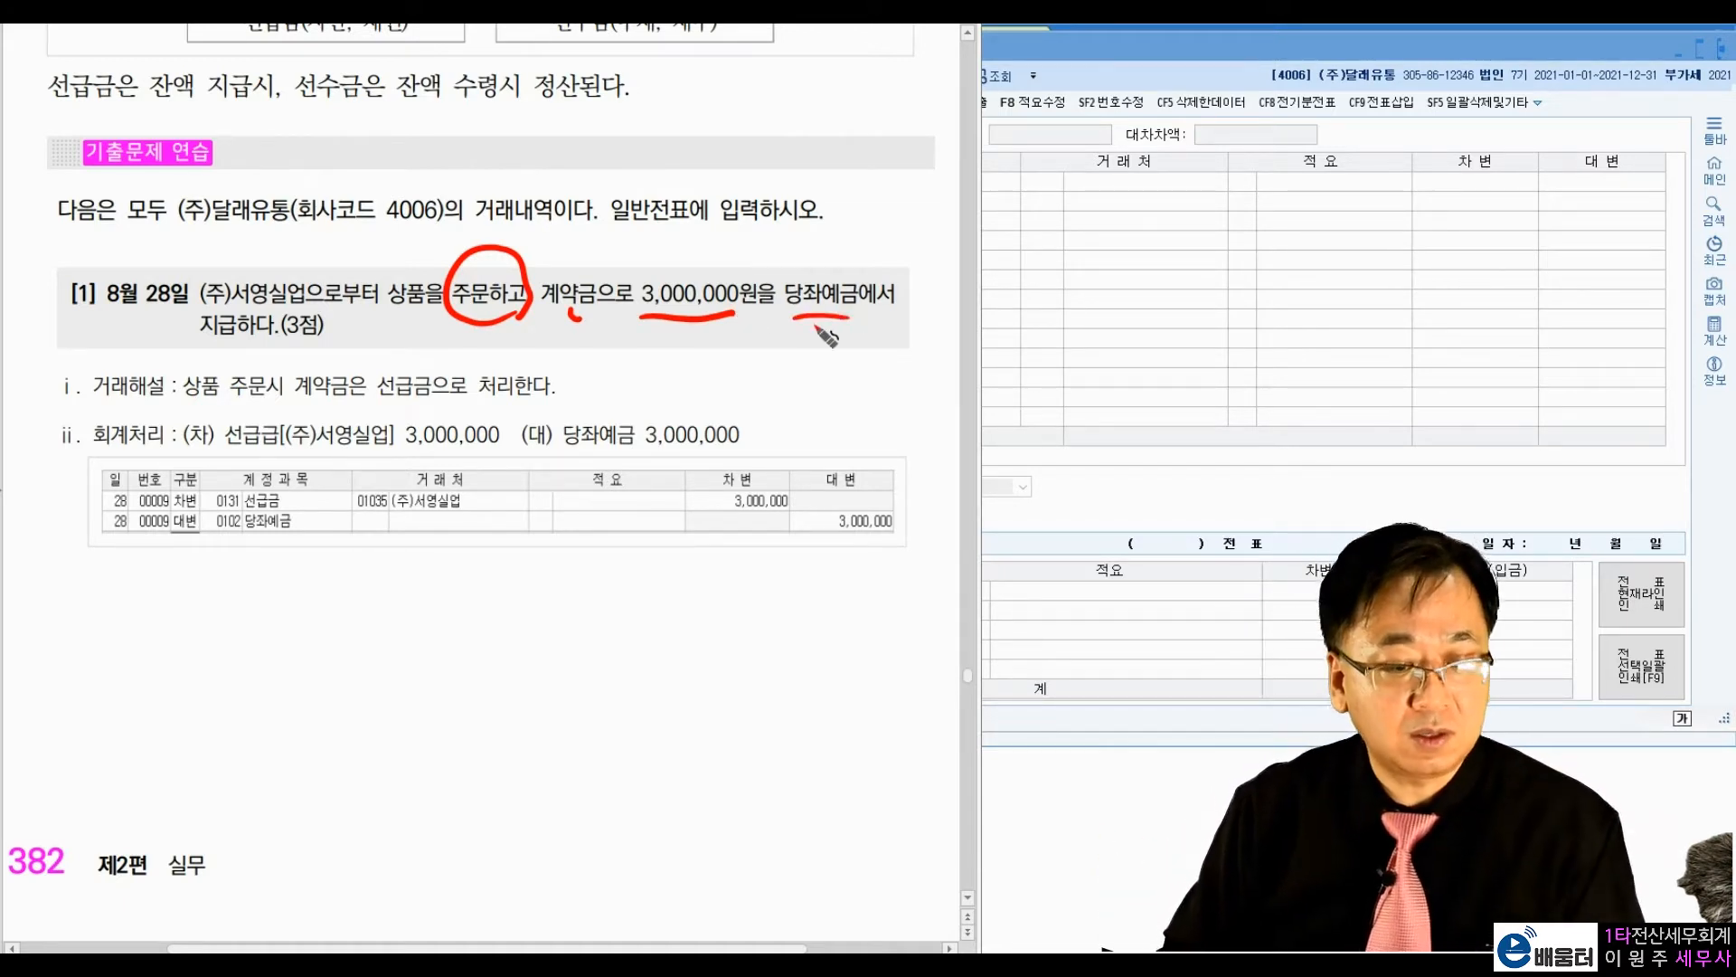
{"action": "key", "text": "Escape"}
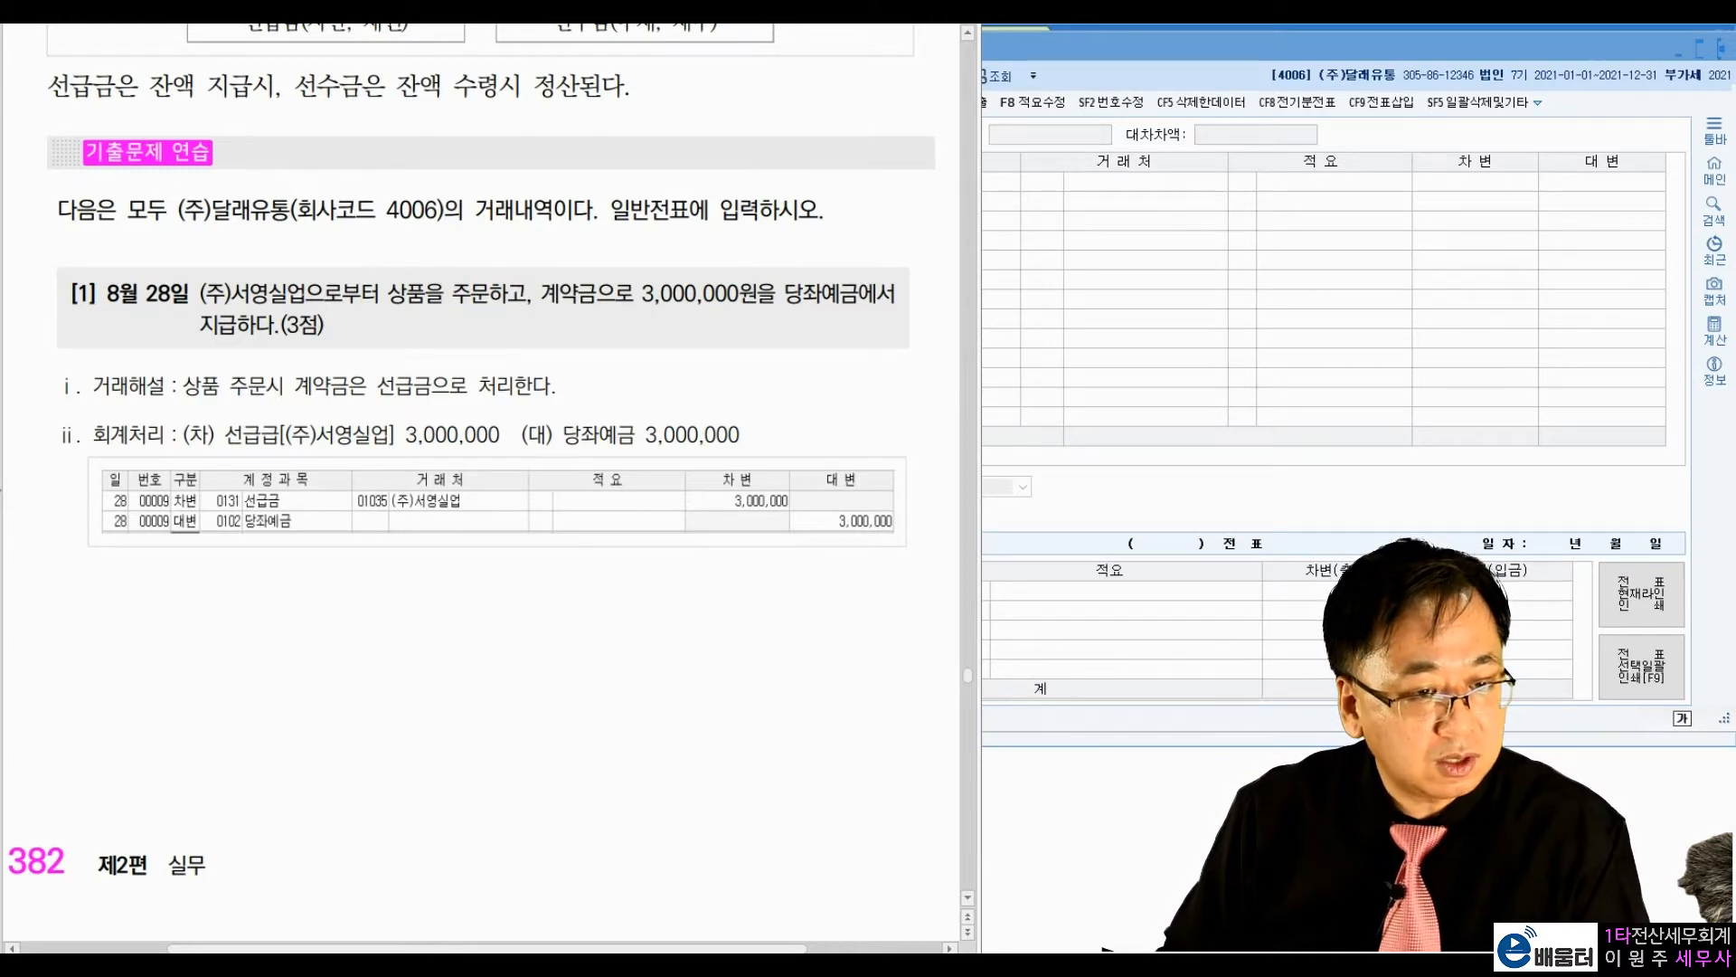
Step: Start an August 28 voucher in 일반전표입력 with a debit line for account 0131 선급금
{"action": "left_click", "coordinate": [1088, 246]}
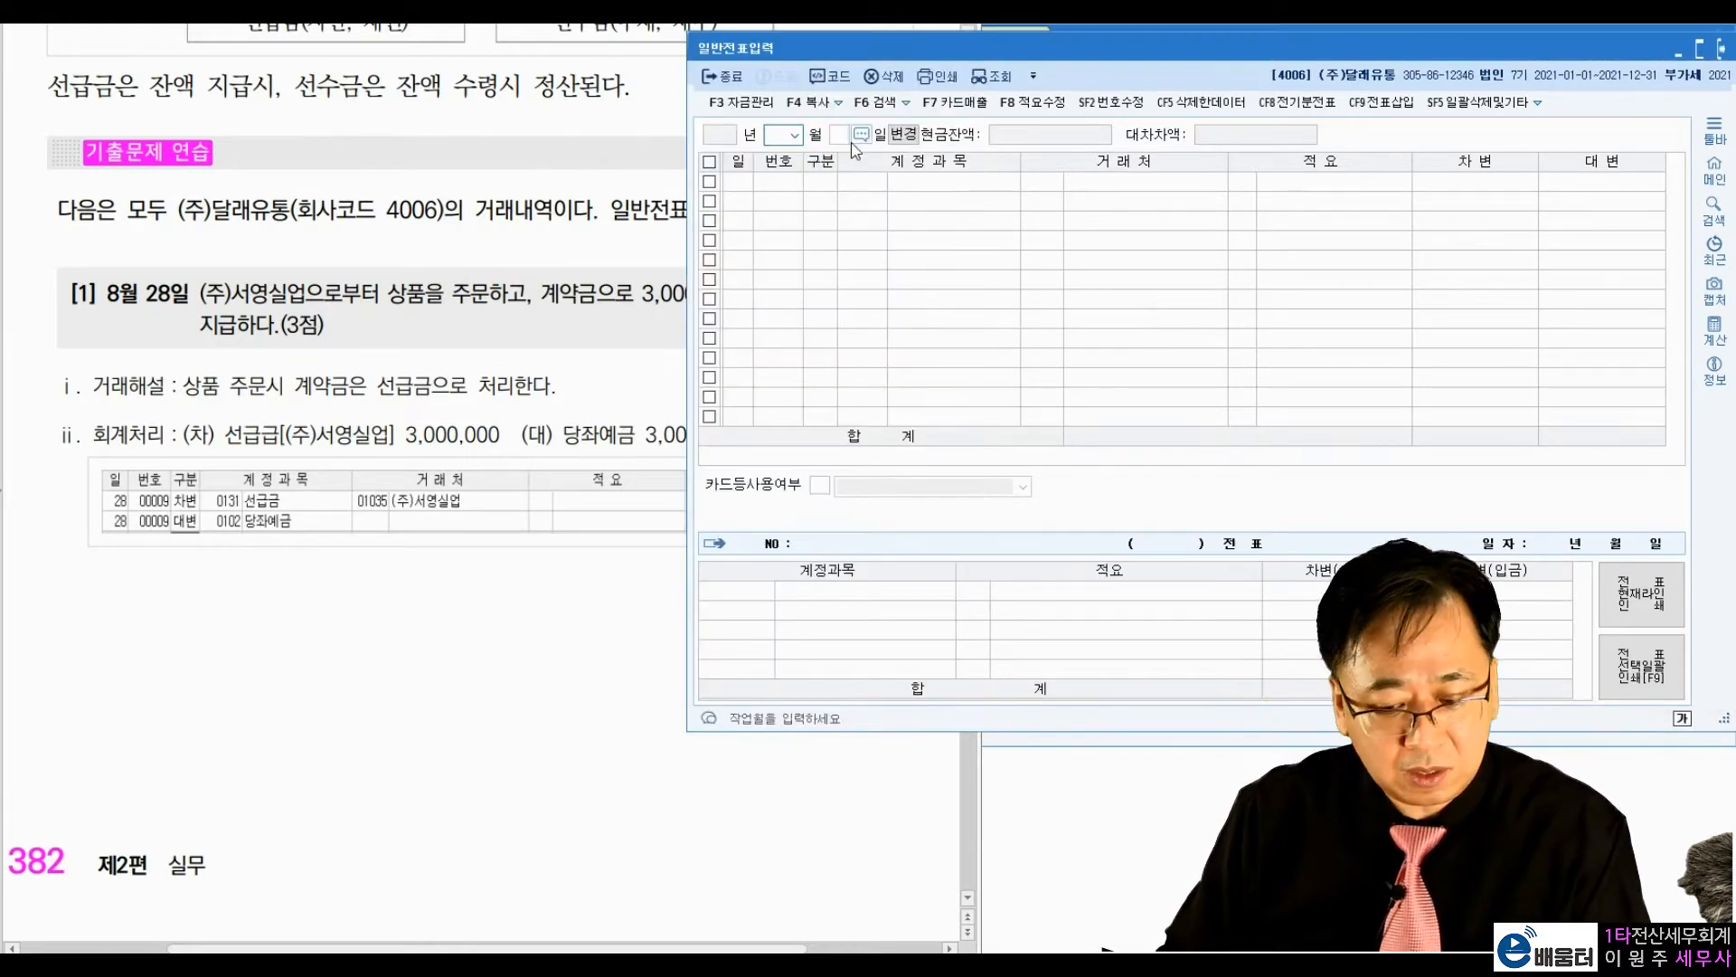
{"action": "type", "text": "0828"}
{"action": "key", "text": "Return"}
{"action": "type", "text": "3"}
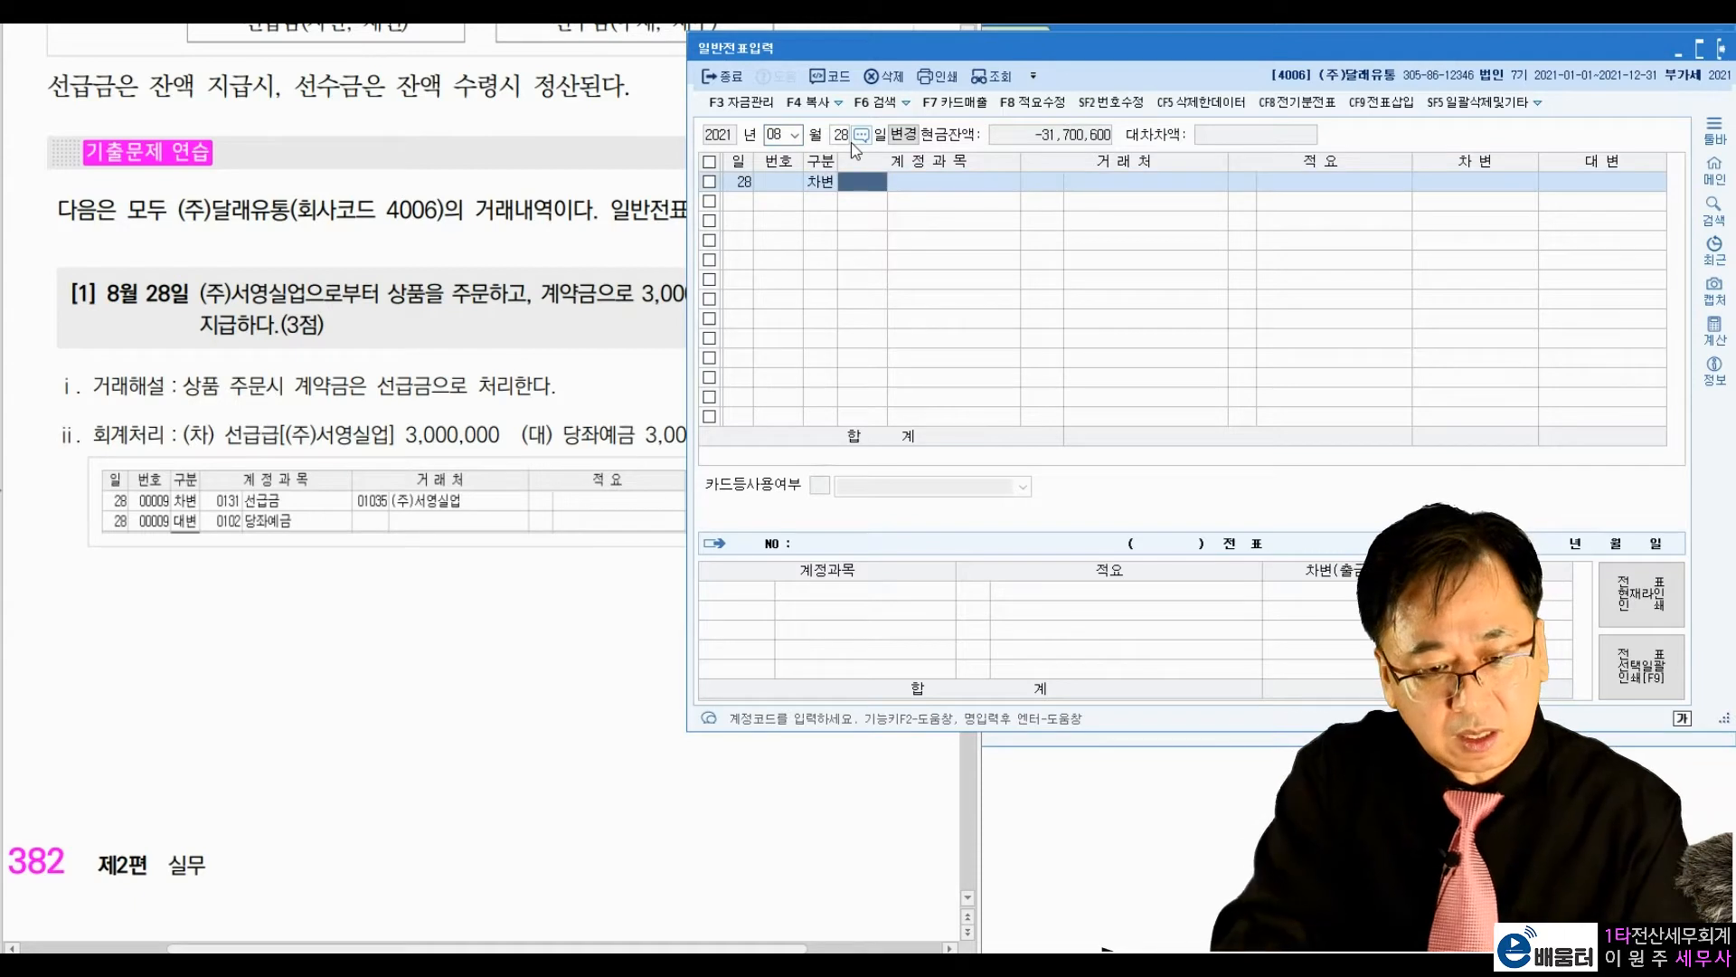
{"action": "type", "text": "131"}
{"action": "key", "text": "Return"}
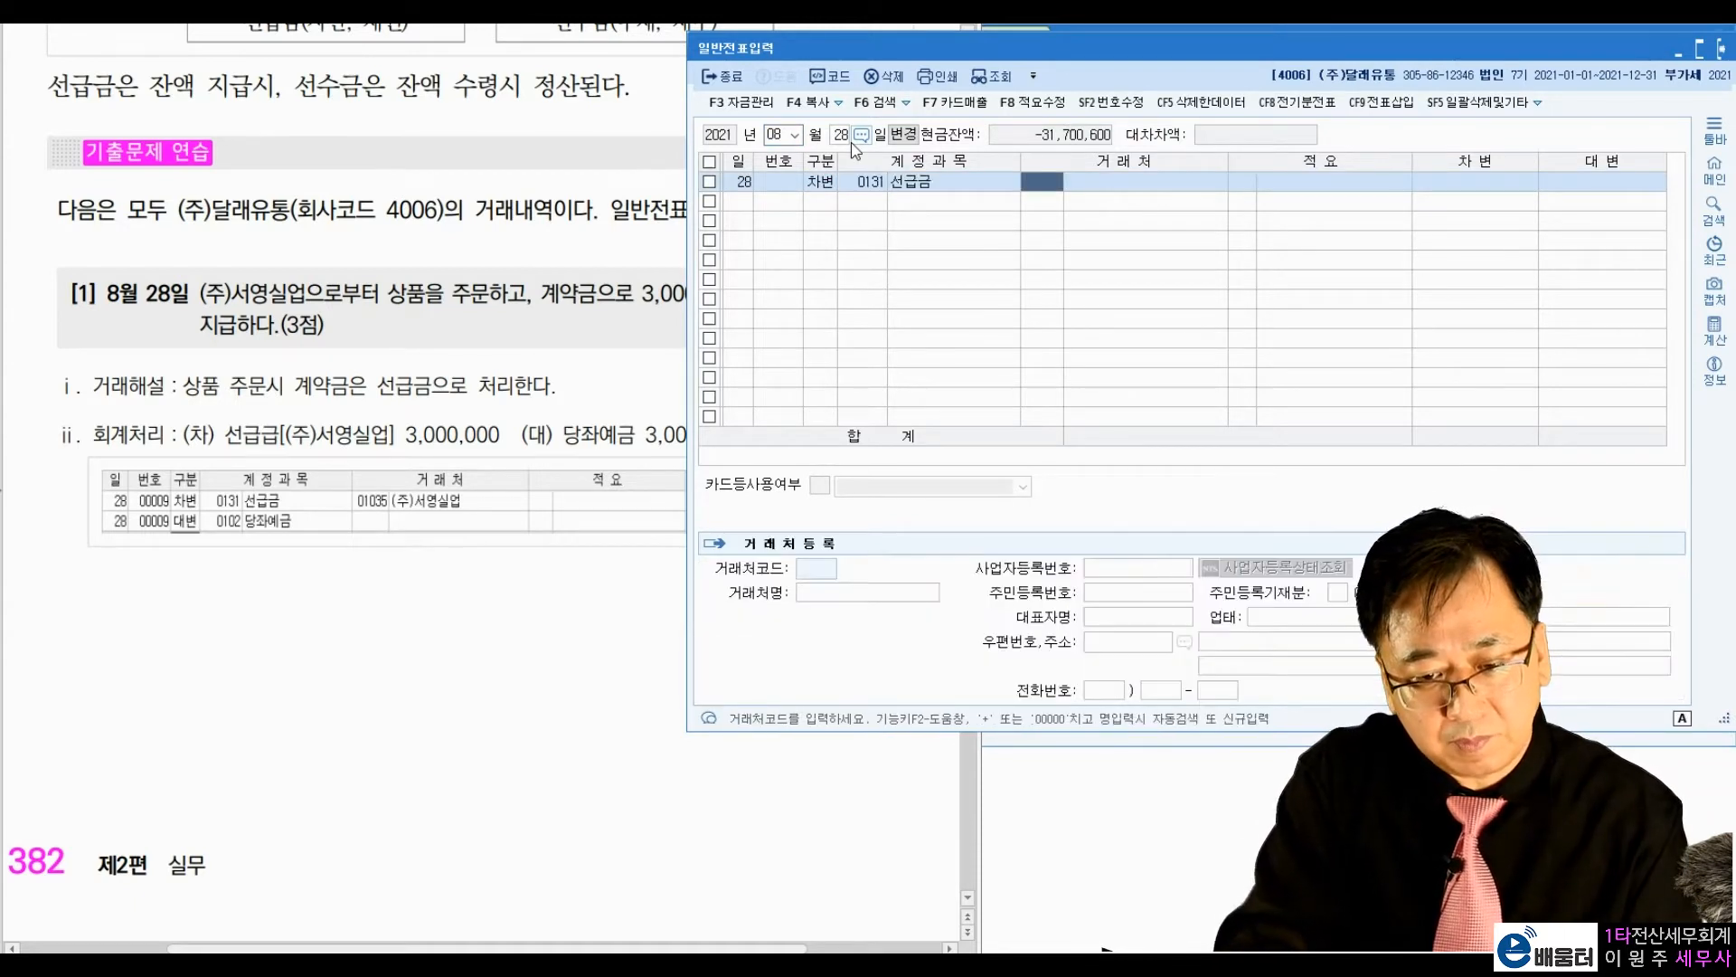
Step: Assign the vendor (주)서영실업 and an amount of 3,000,000 to the 선급금 debit line
{"action": "type", "text": "서영"}
{"action": "key", "text": "Return"}
{"action": "key", "text": "Return"}
{"action": "key", "text": "Return"}
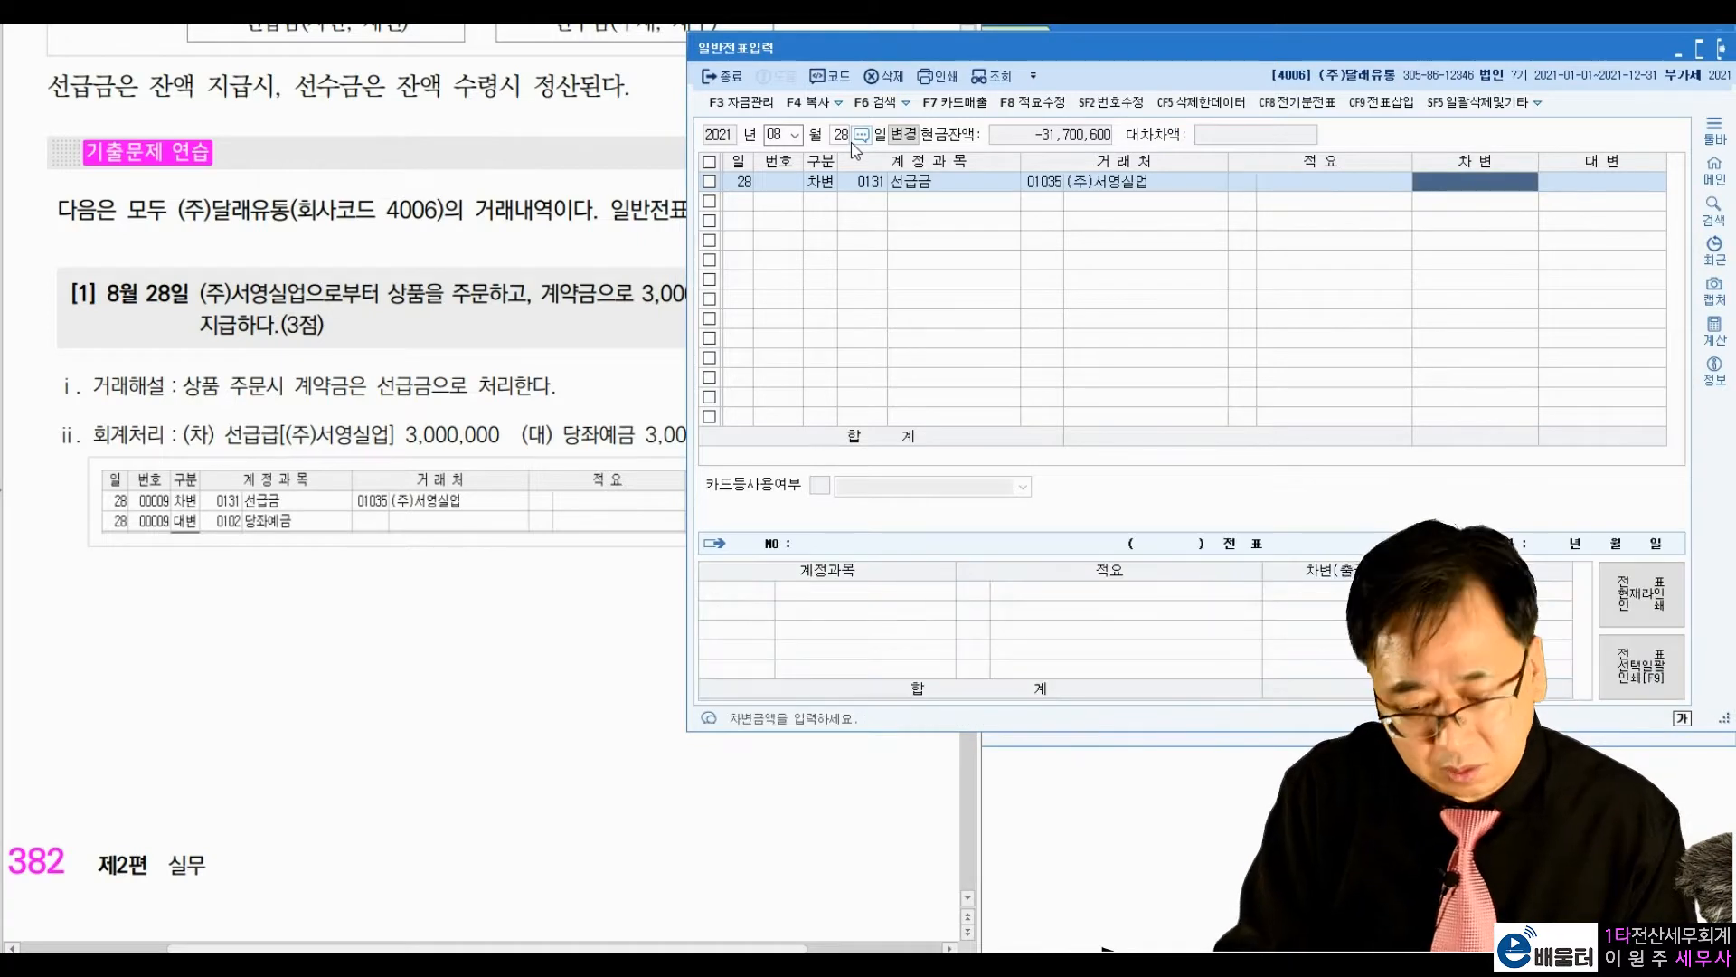
{"action": "type", "text": "3000000"}
Step: Add a credit line for account 0102 당좌예금 with no vendor and the amount 3,000,000
{"action": "key", "text": "Return"}
{"action": "type", "text": "4"}
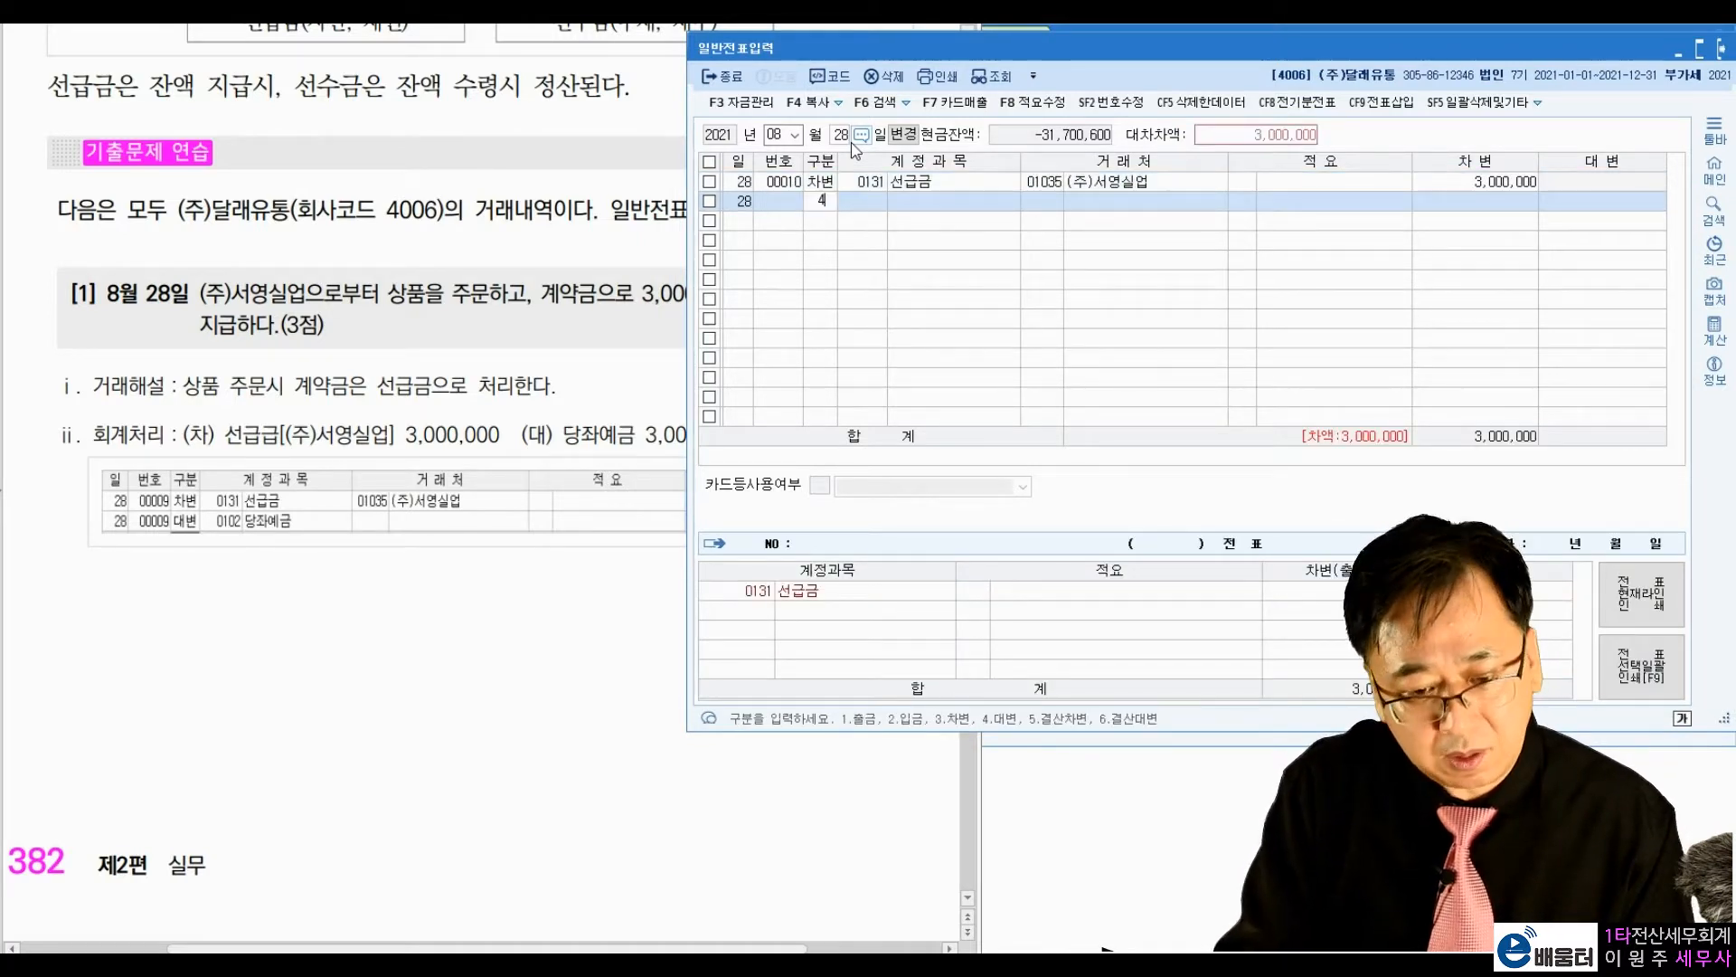
{"action": "key", "text": "Return"}
{"action": "type", "text": "102"}
{"action": "key", "text": "Return"}
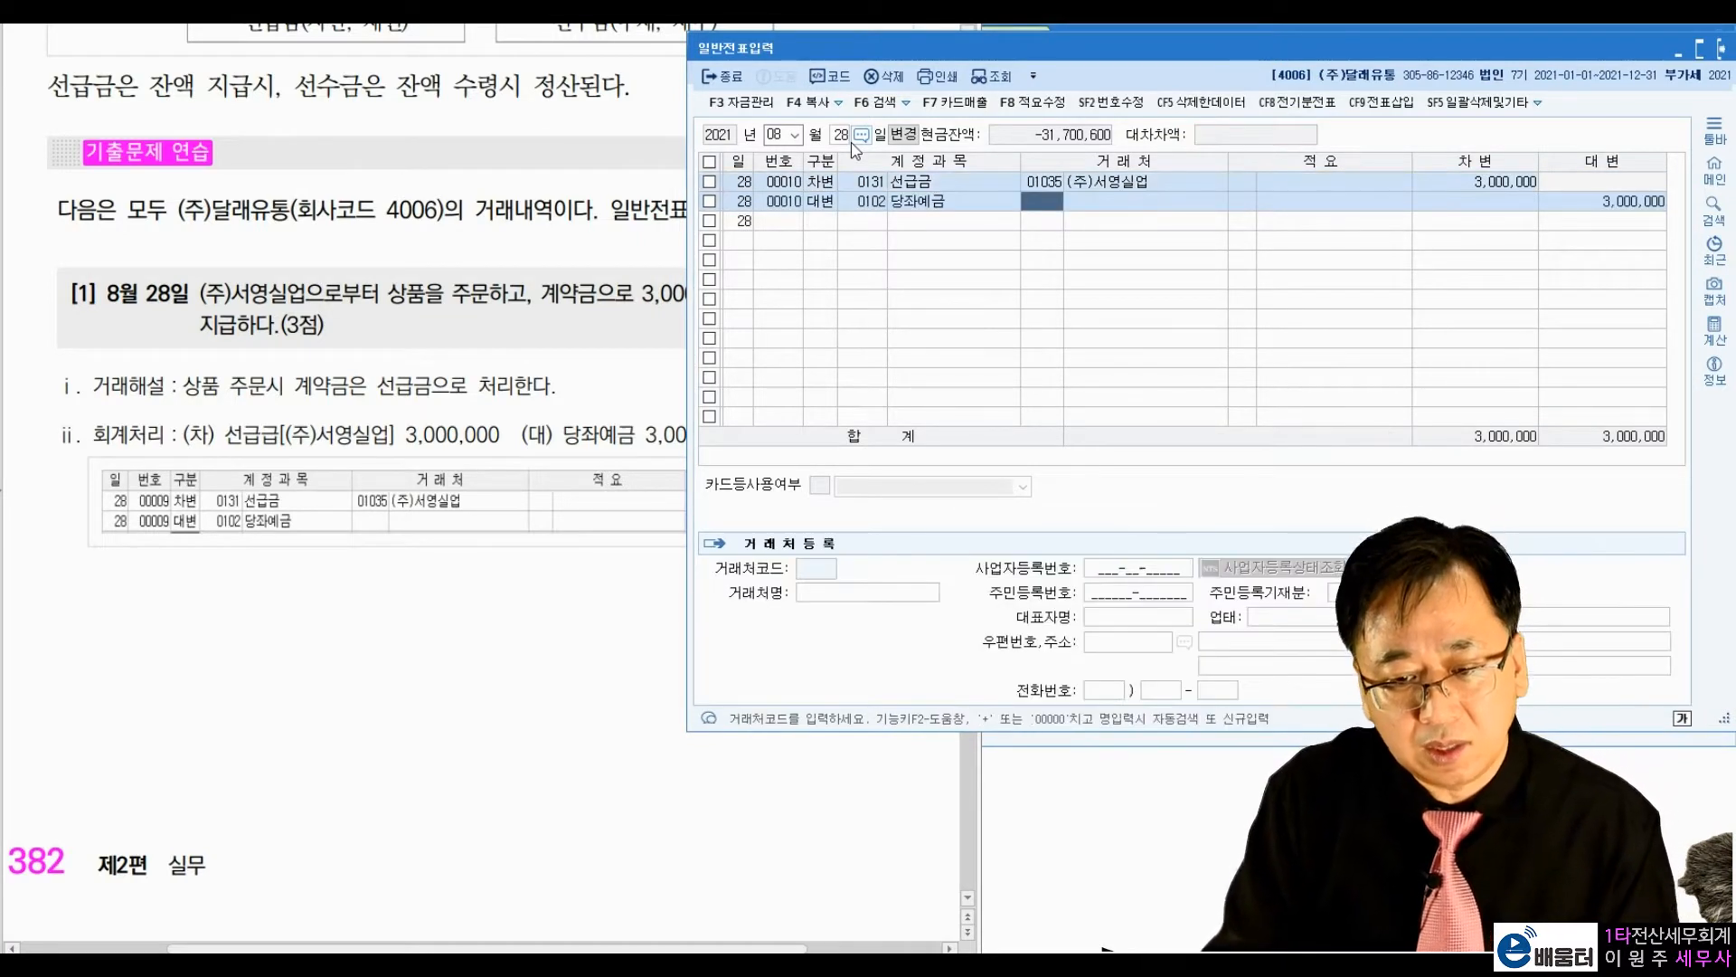
{"action": "key", "text": "Return"}
{"action": "key", "text": "Return"}
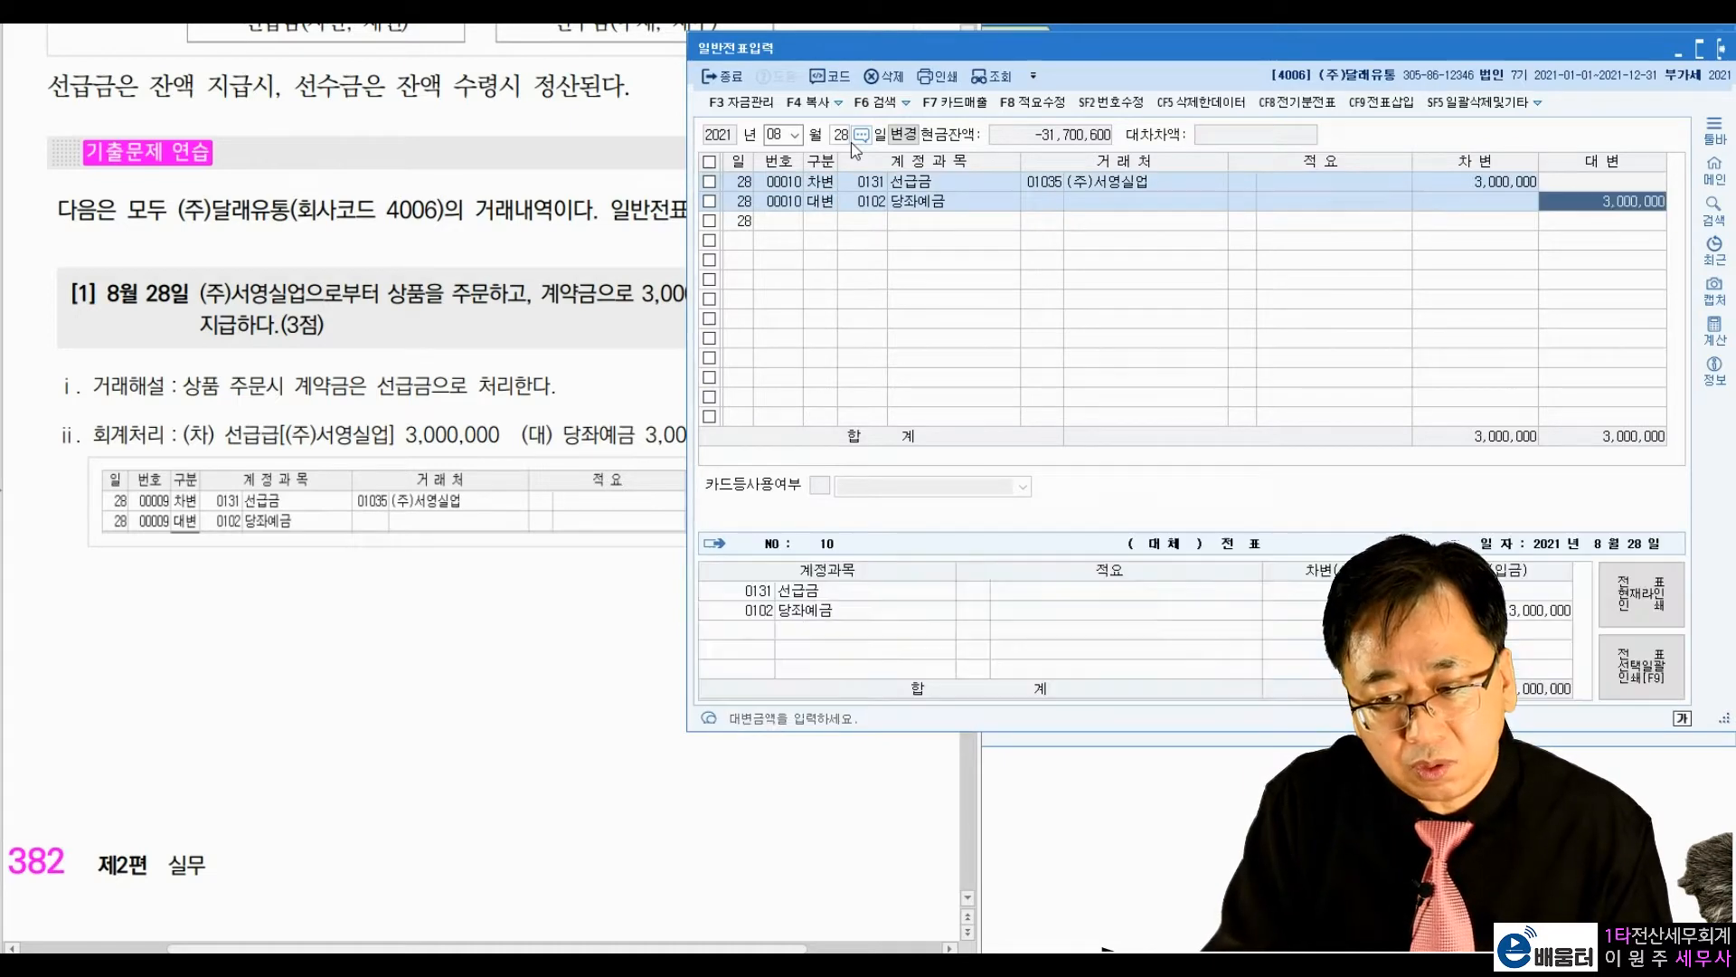
{"action": "key", "text": "Return"}
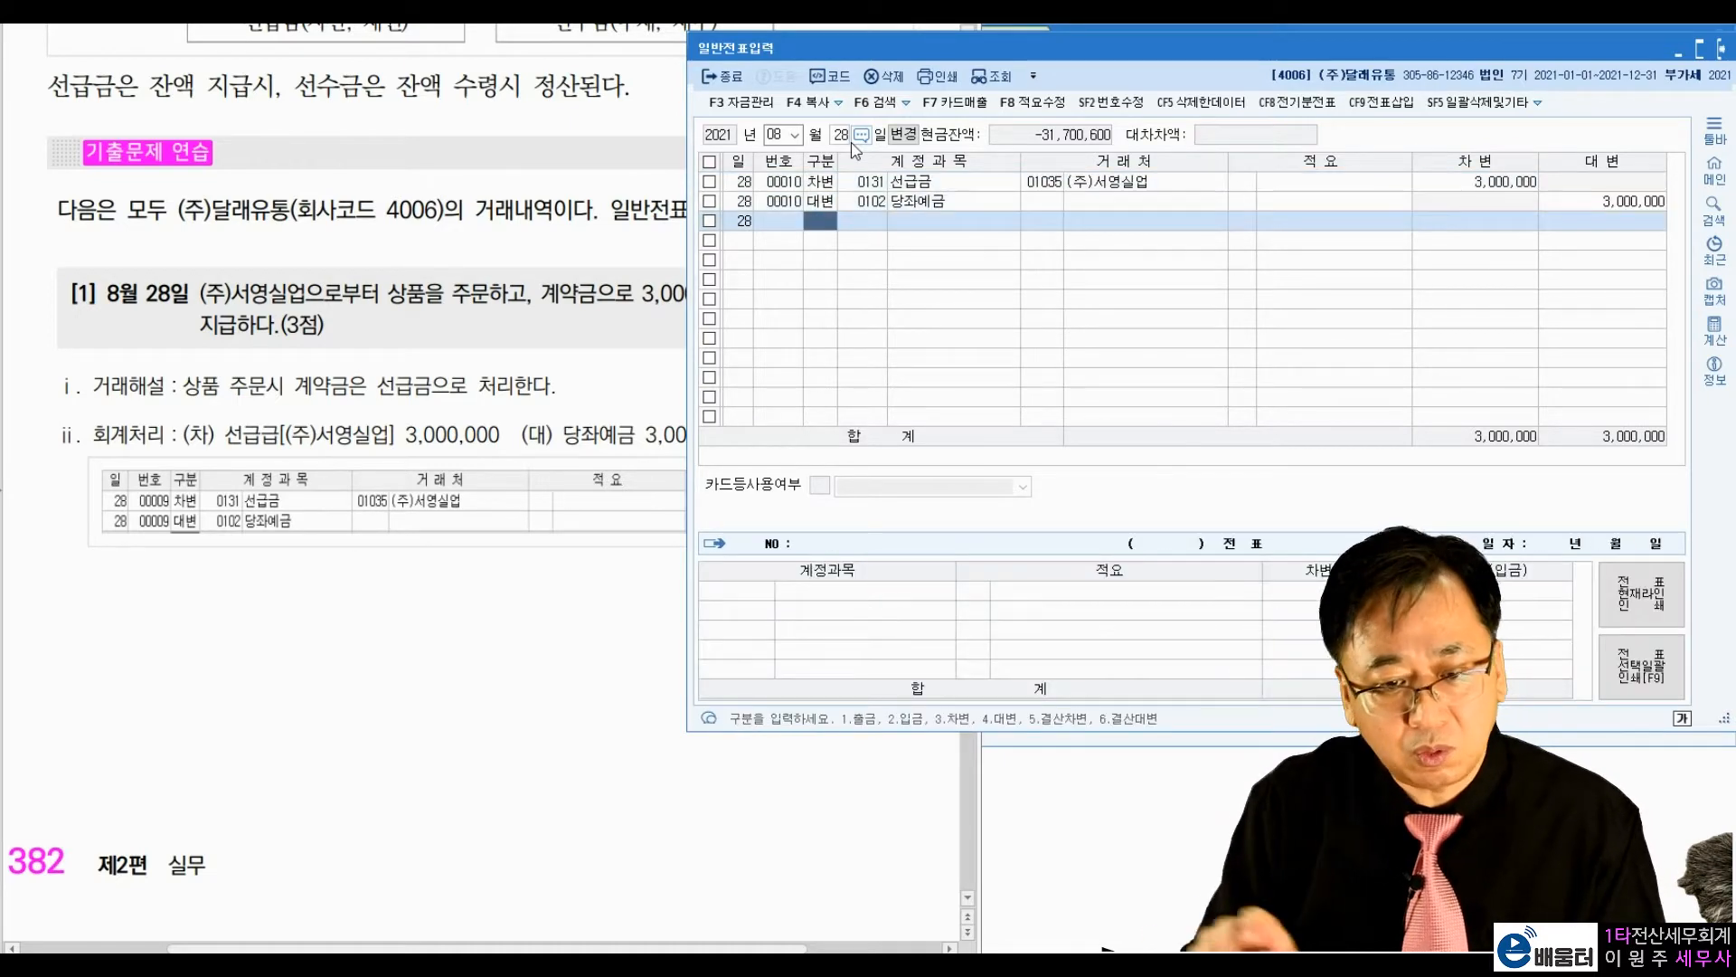
Step: Mark the 6,000,000 × 15% calculation and the 당좌예금 receipt in textbook exercise [2], and clear the marks
{"action": "left_click", "coordinate": [269, 676]}
{"action": "scroll", "coordinate": [269, 675], "scroll_direction": "down", "scroll_amount": 5}
{"action": "scroll", "coordinate": [270, 678], "scroll_direction": "down", "scroll_amount": 5}
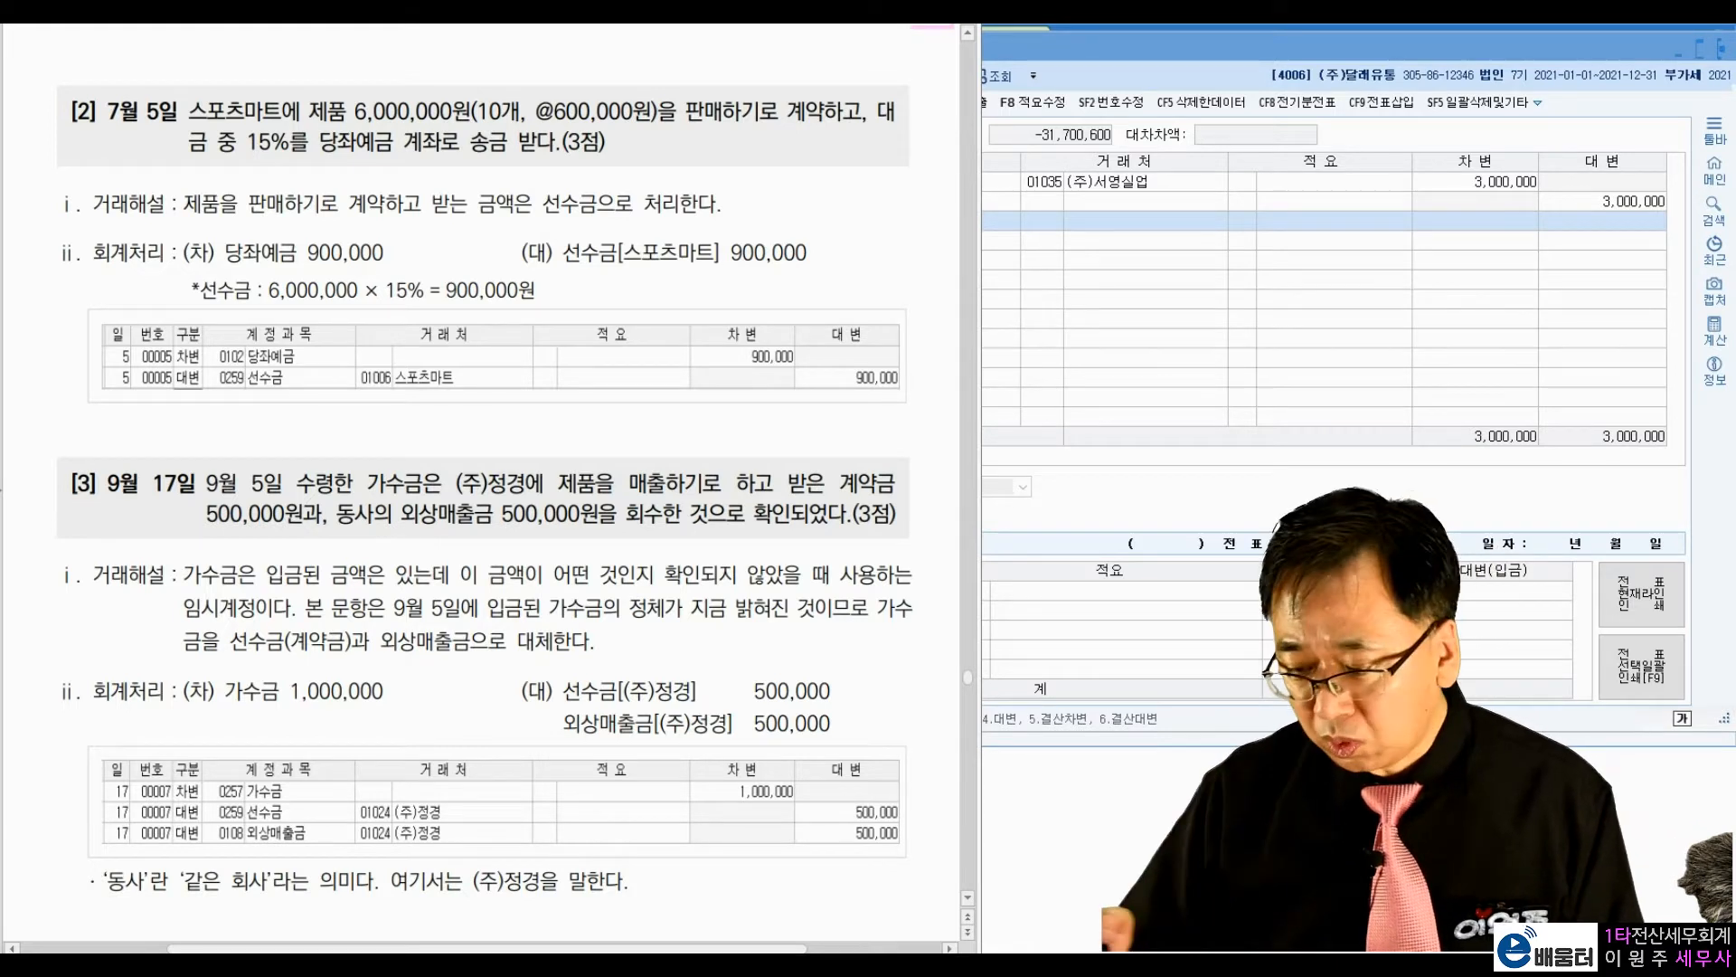
{"action": "left_click_drag", "start_coordinate": [241, 159], "coordinate": [283, 161]}
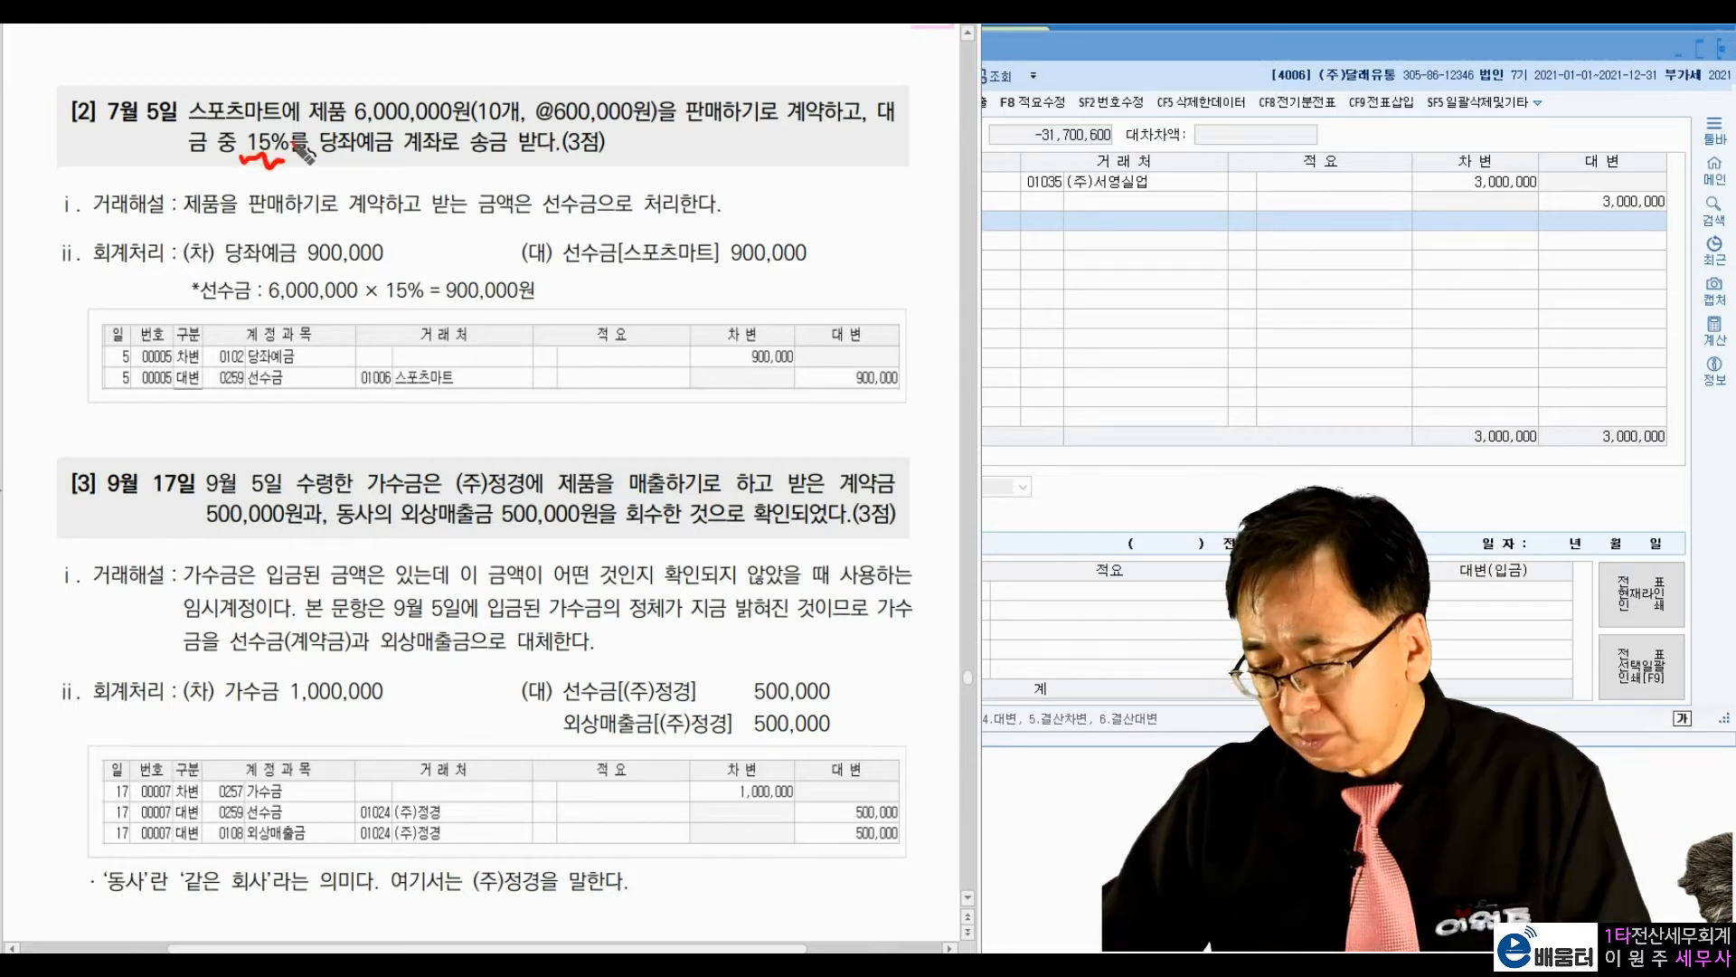
{"action": "mouse_move", "coordinate": [461, 124]}
{"action": "left_mouse_down"}
{"action": "mouse_move", "coordinate": [498, 117]}
{"action": "mouse_move", "coordinate": [459, 137]}
{"action": "left_mouse_up"}
{"action": "left_click_drag", "start_coordinate": [345, 92], "coordinate": [265, 135]}
{"action": "left_click_drag", "start_coordinate": [274, 101], "coordinate": [295, 124]}
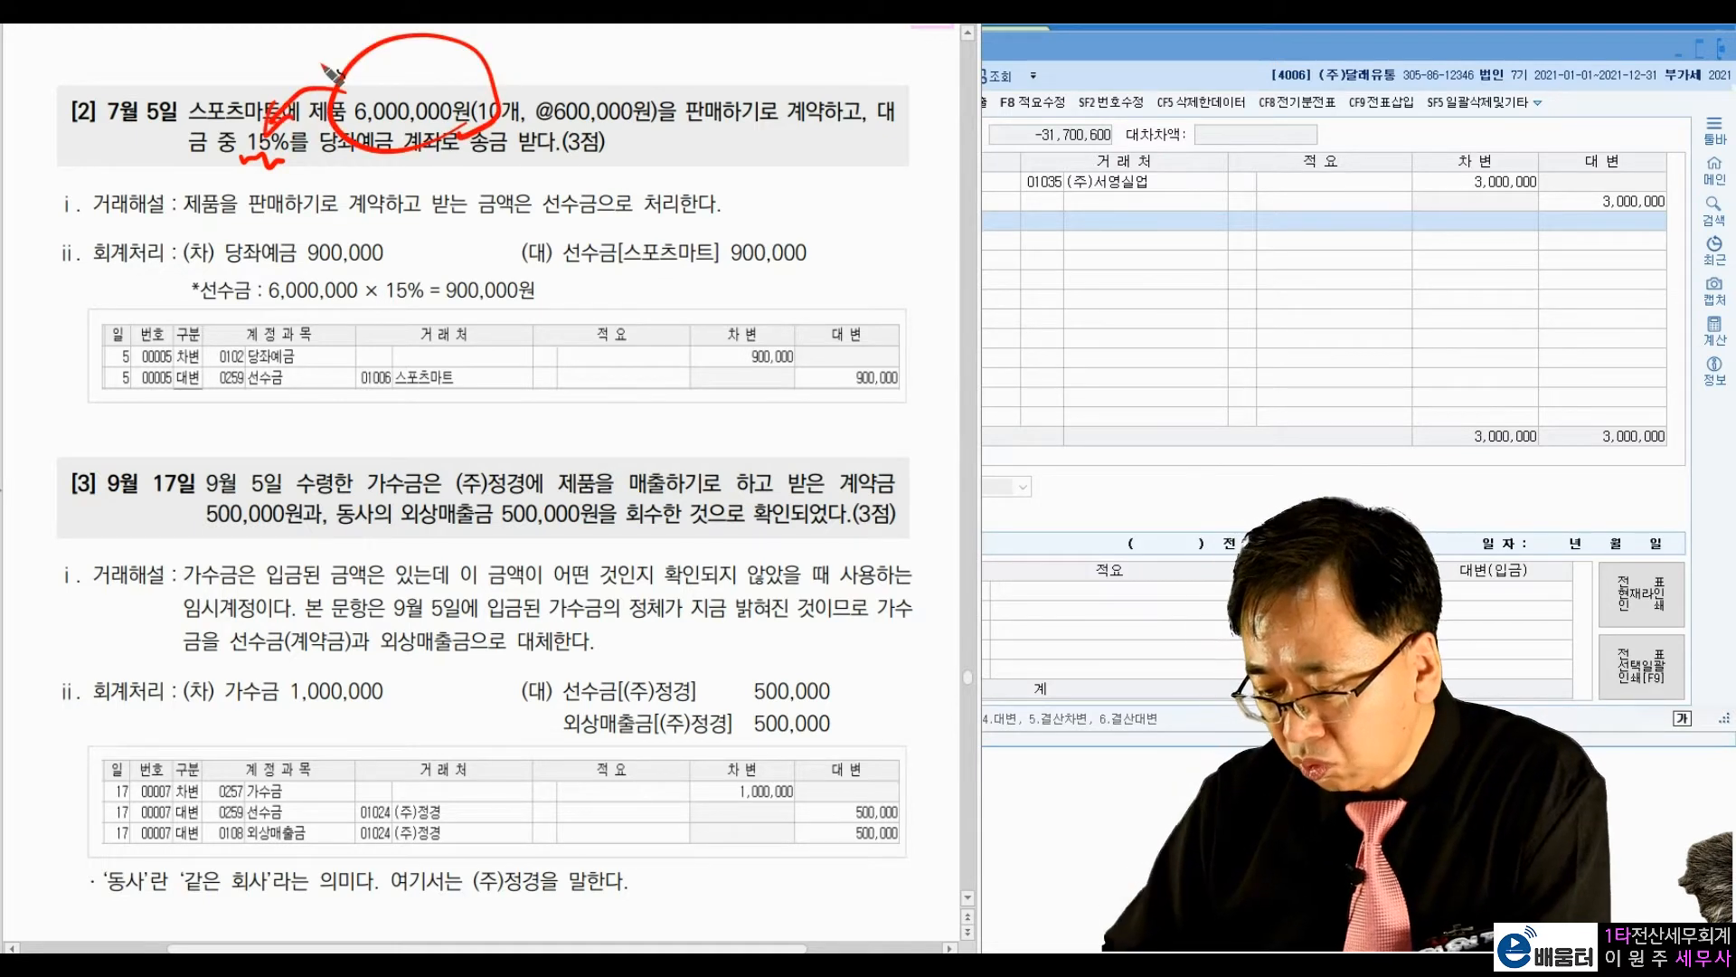
{"action": "left_click_drag", "start_coordinate": [274, 311], "coordinate": [552, 309]}
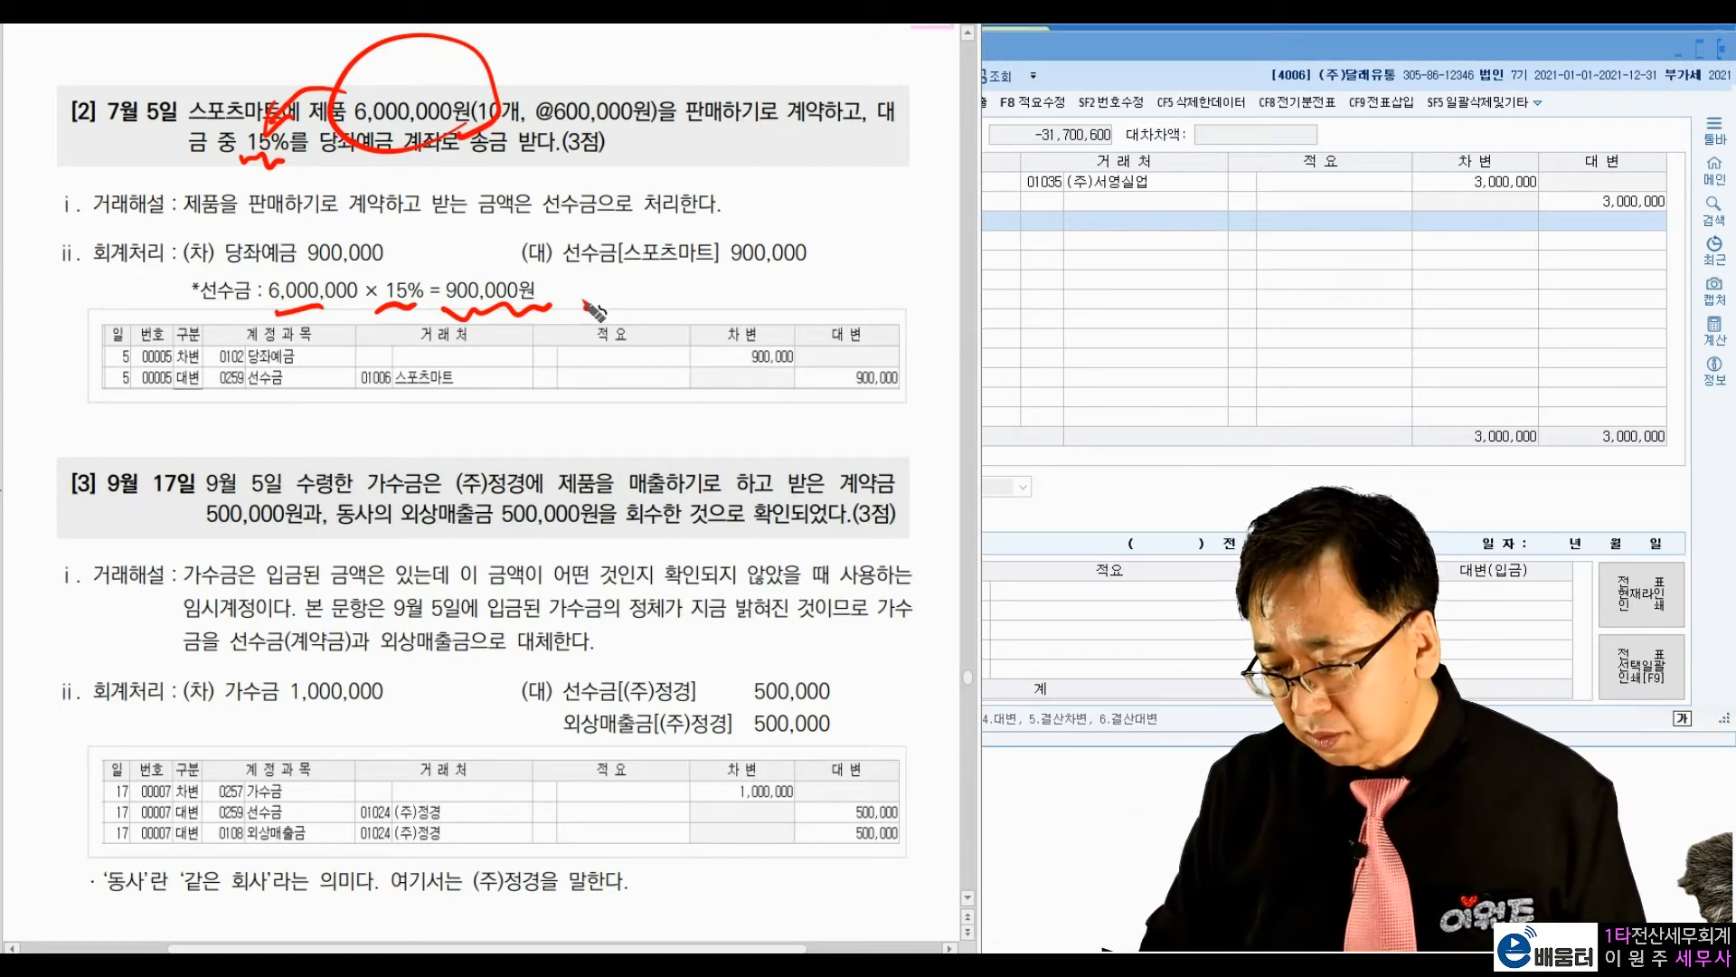
{"action": "left_click_drag", "start_coordinate": [344, 165], "coordinate": [571, 166]}
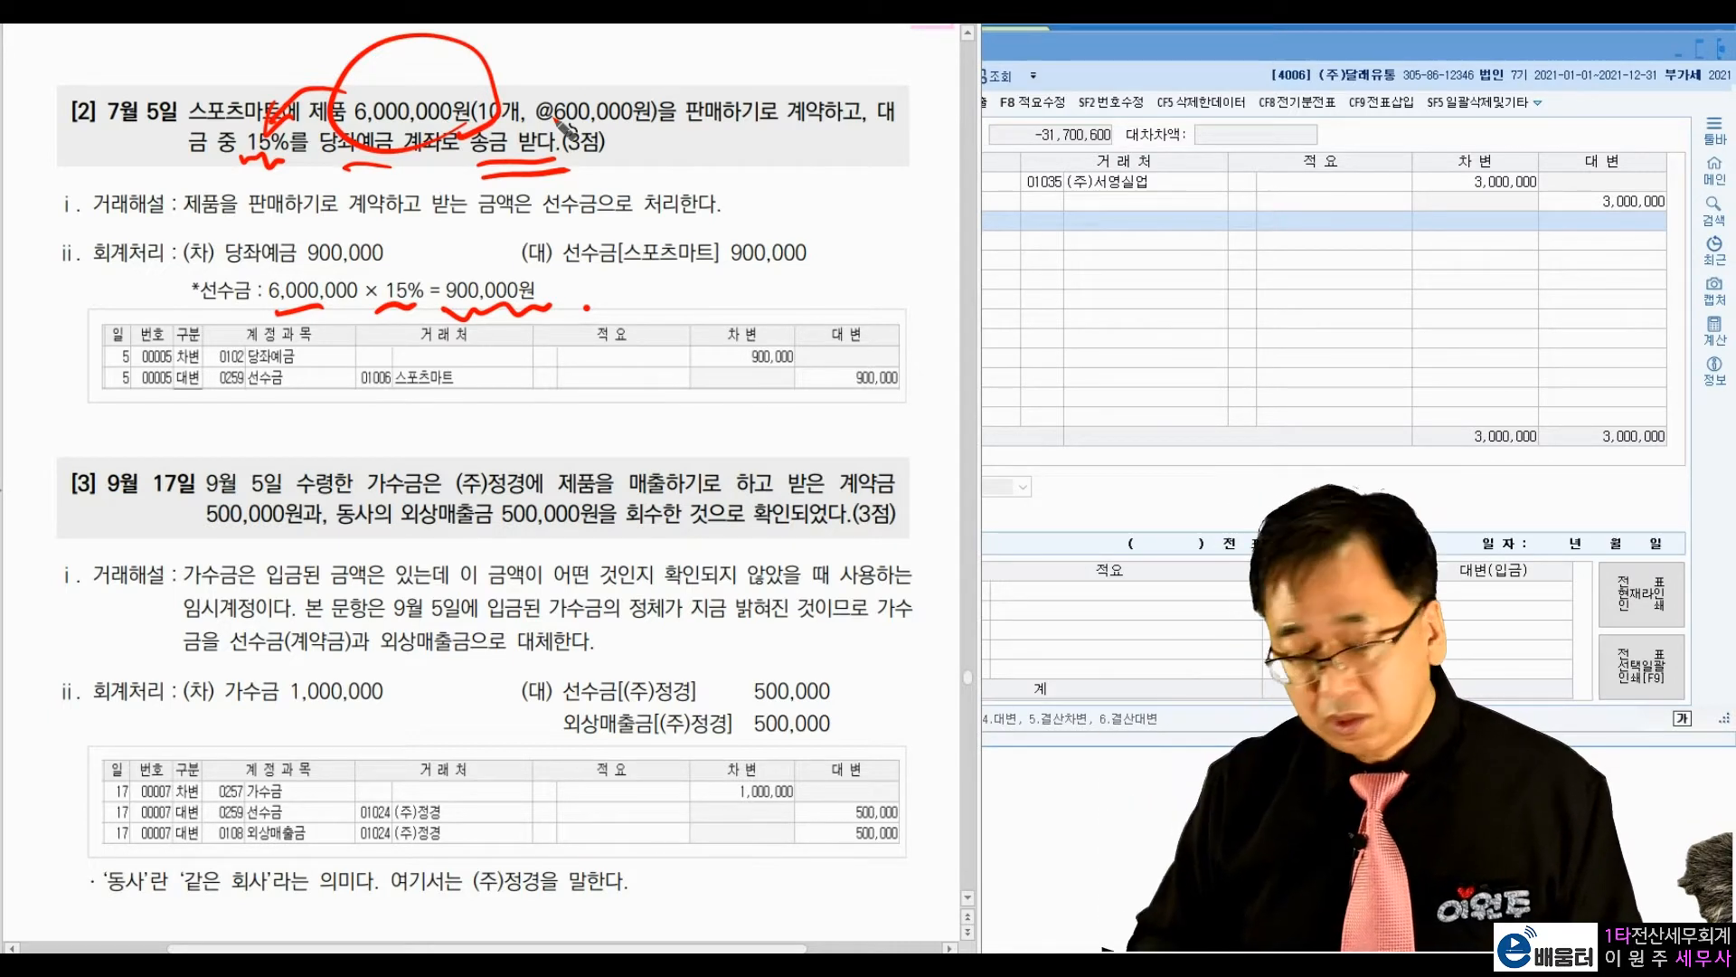
{"action": "key", "text": "Escape"}
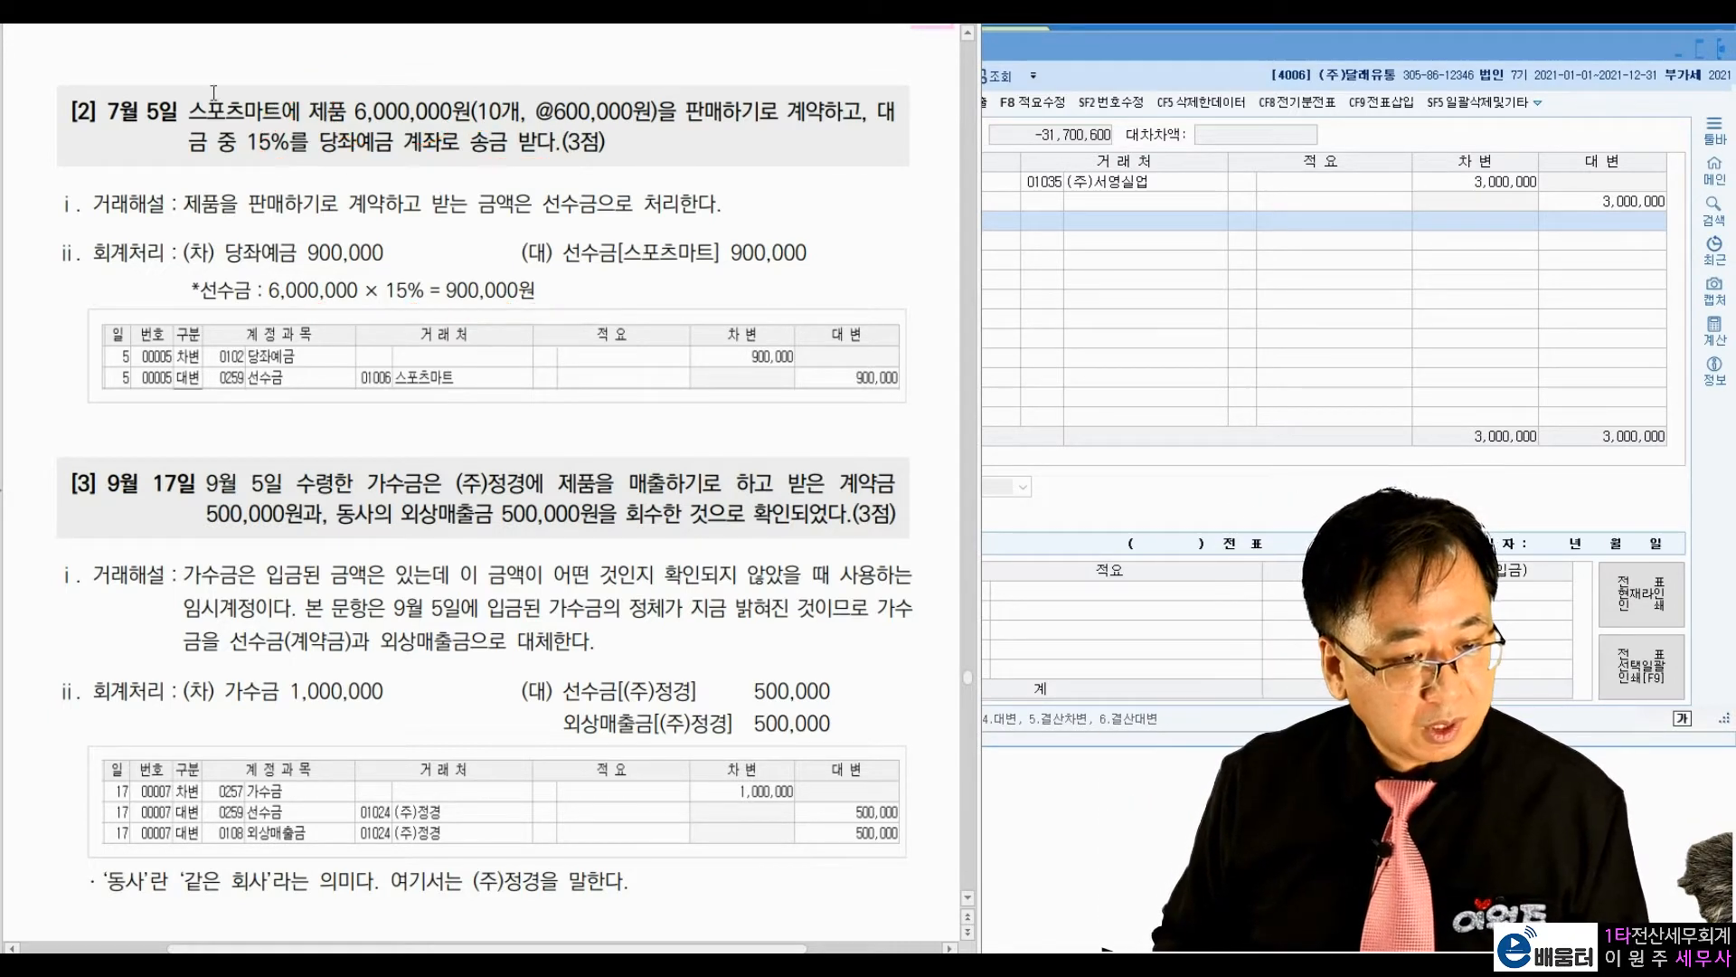
Step: Return to 일반전표입력 and set the voucher date to July 5
{"action": "left_click", "coordinate": [1159, 278]}
{"action": "left_click", "coordinate": [775, 132]}
{"action": "type", "text": "7"}
{"action": "key", "text": "Return"}
{"action": "type", "text": "5"}
{"action": "key", "text": "Return"}
Step: Enter a debit line for account 0102 당좌예금 with no vendor and the amount 900,000
{"action": "type", "text": "3"}
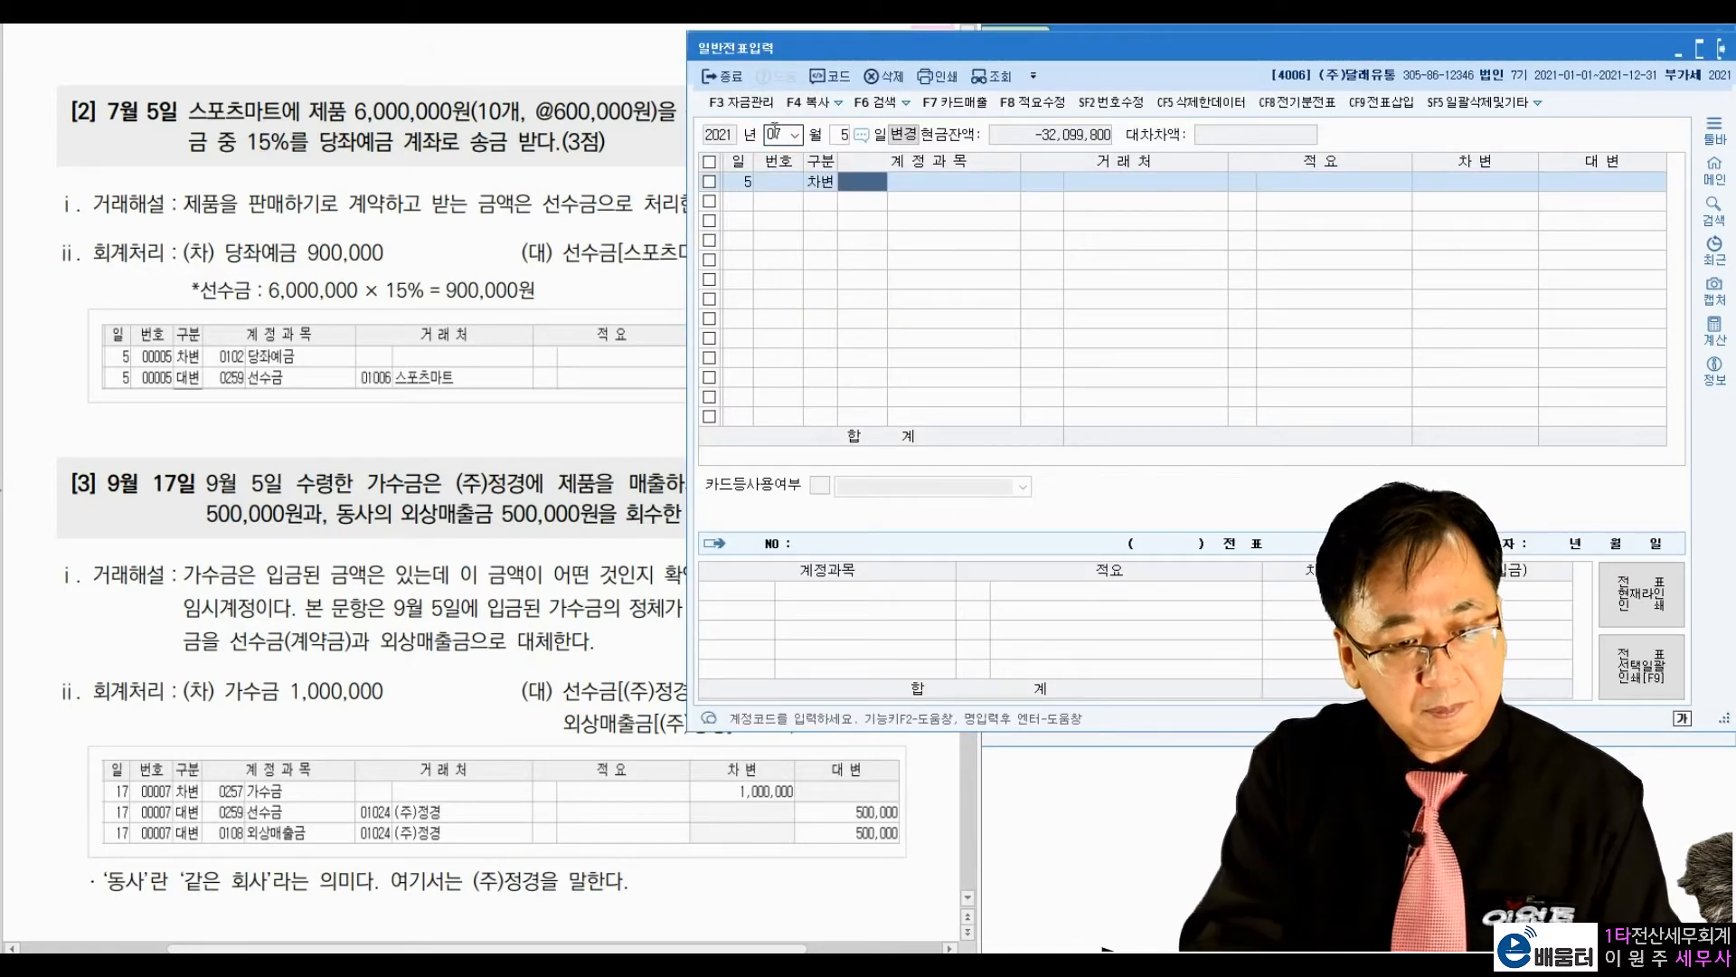
{"action": "type", "text": "102"}
{"action": "key", "text": "Return"}
{"action": "key", "text": "Return"}
{"action": "key", "text": "Return"}
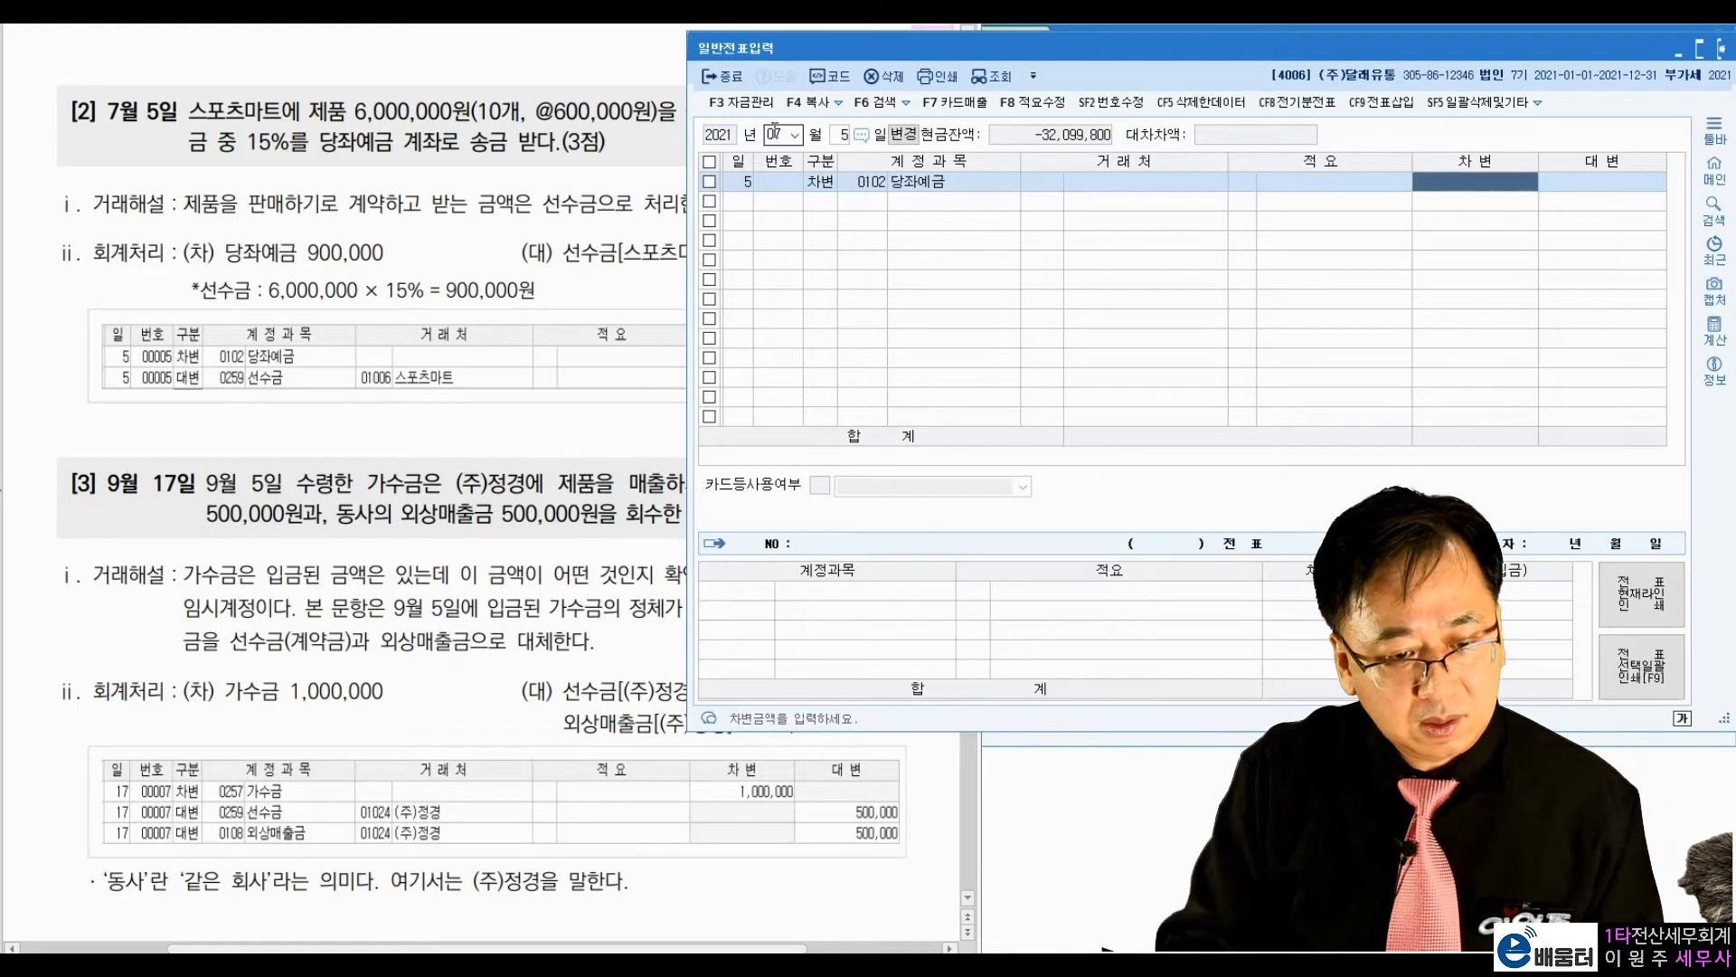
{"action": "type", "text": "900000"}
Step: Add a credit line for account 0259 선수금 with the vendor 스포츠마트 and the amount 900,000
{"action": "key", "text": "Return"}
{"action": "type", "text": "4"}
{"action": "key", "text": "Return"}
{"action": "type", "text": "259"}
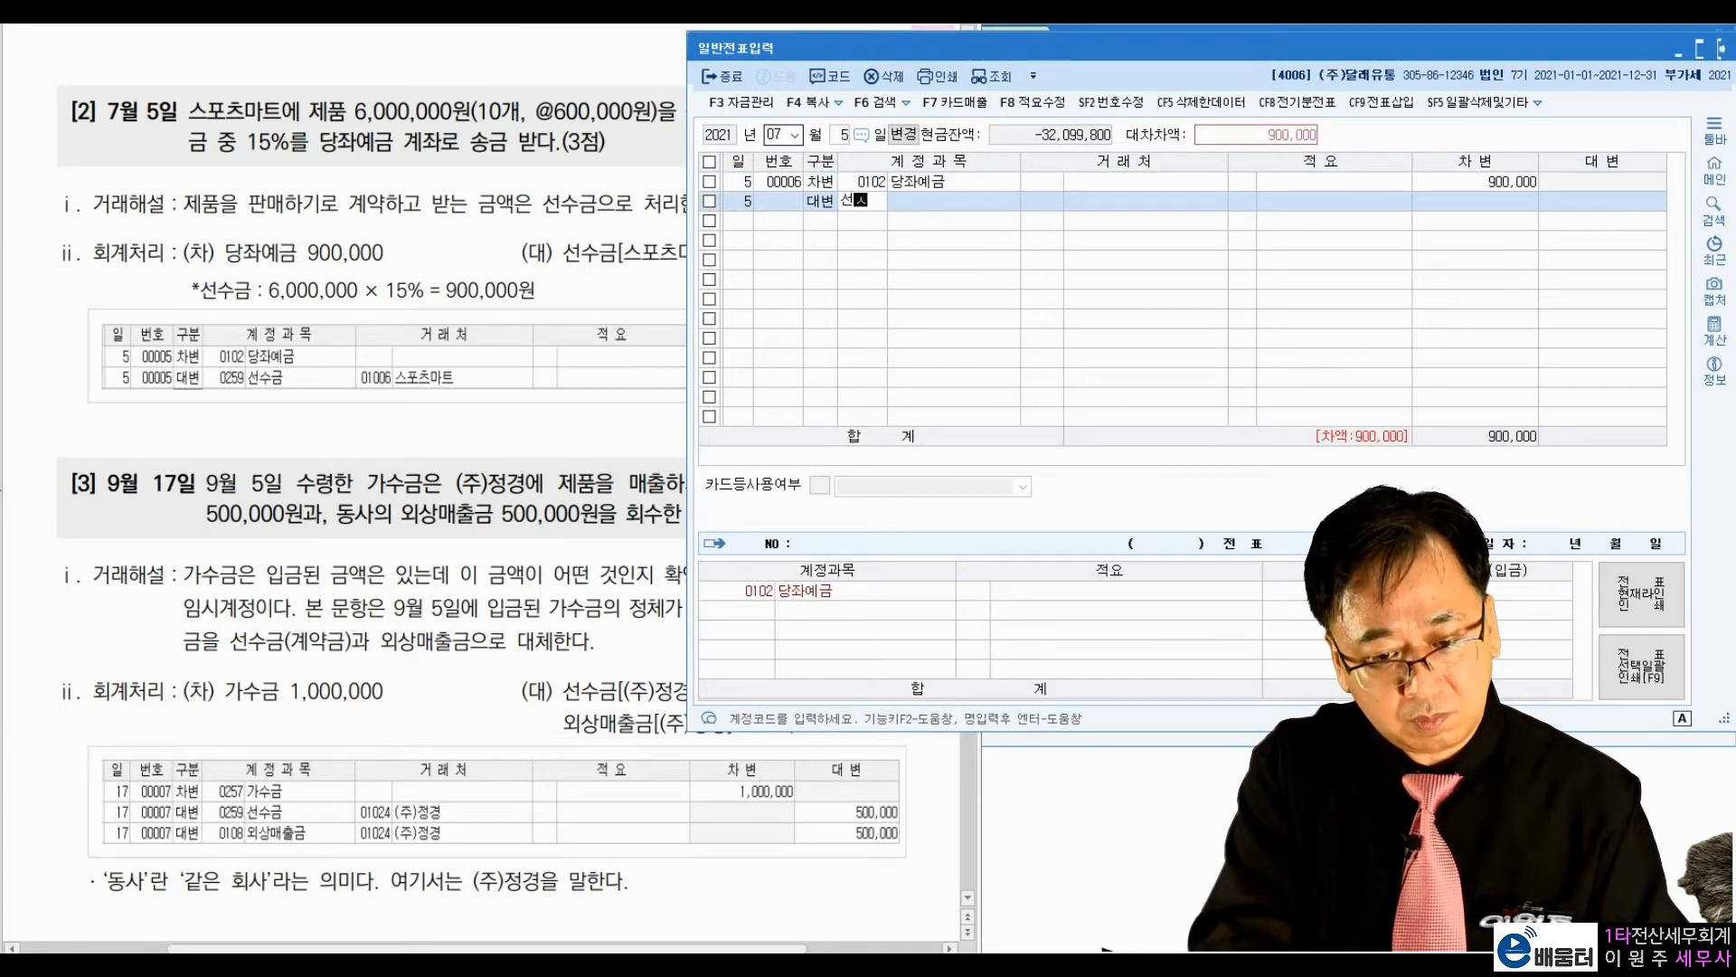
{"action": "key", "text": "Return"}
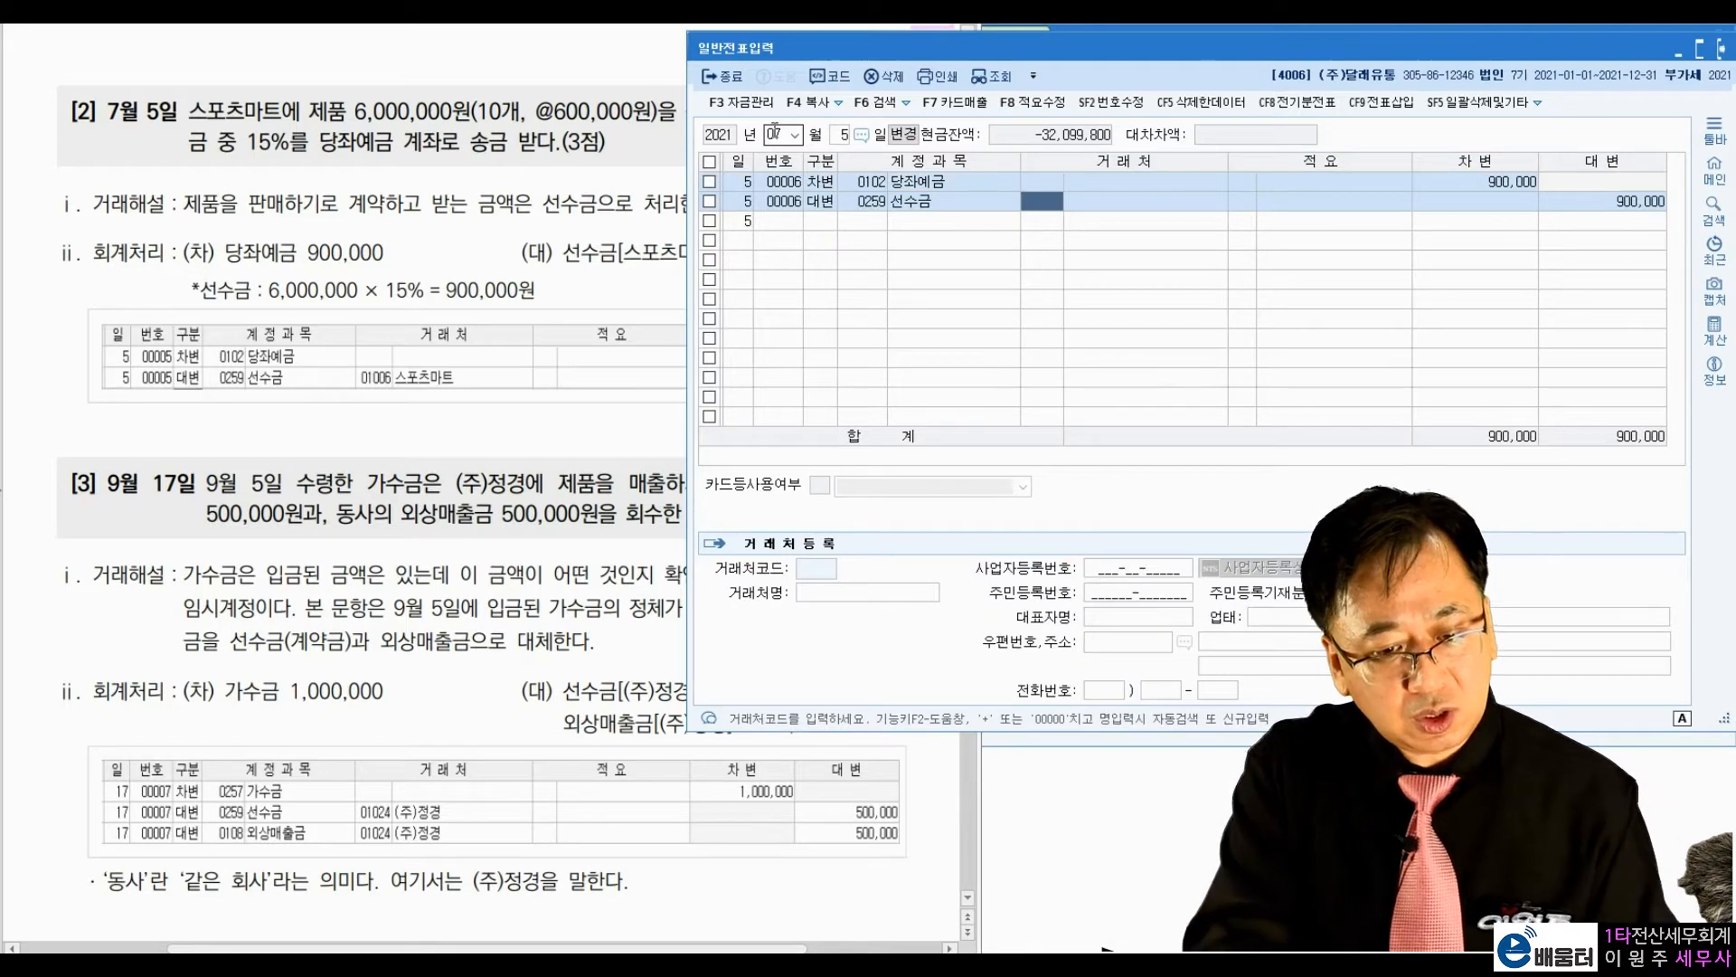
{"action": "type", "text": "스포츠"}
{"action": "key", "text": "Return"}
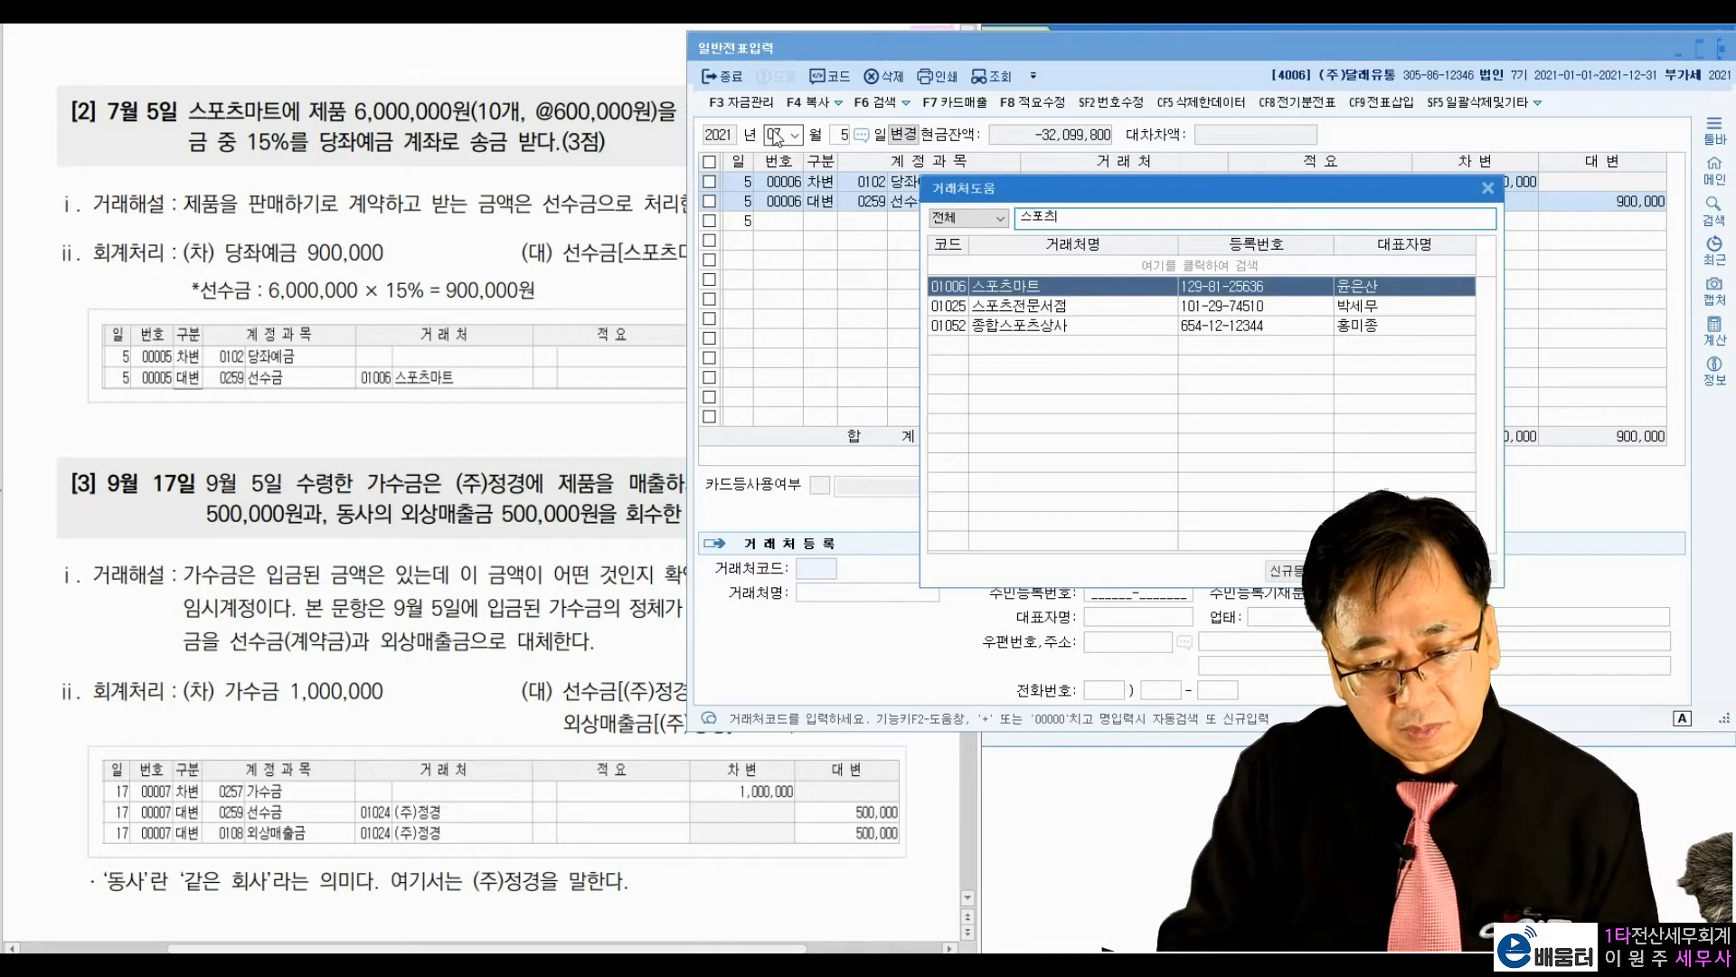
{"action": "key", "text": "Return"}
{"action": "key", "text": "Return"}
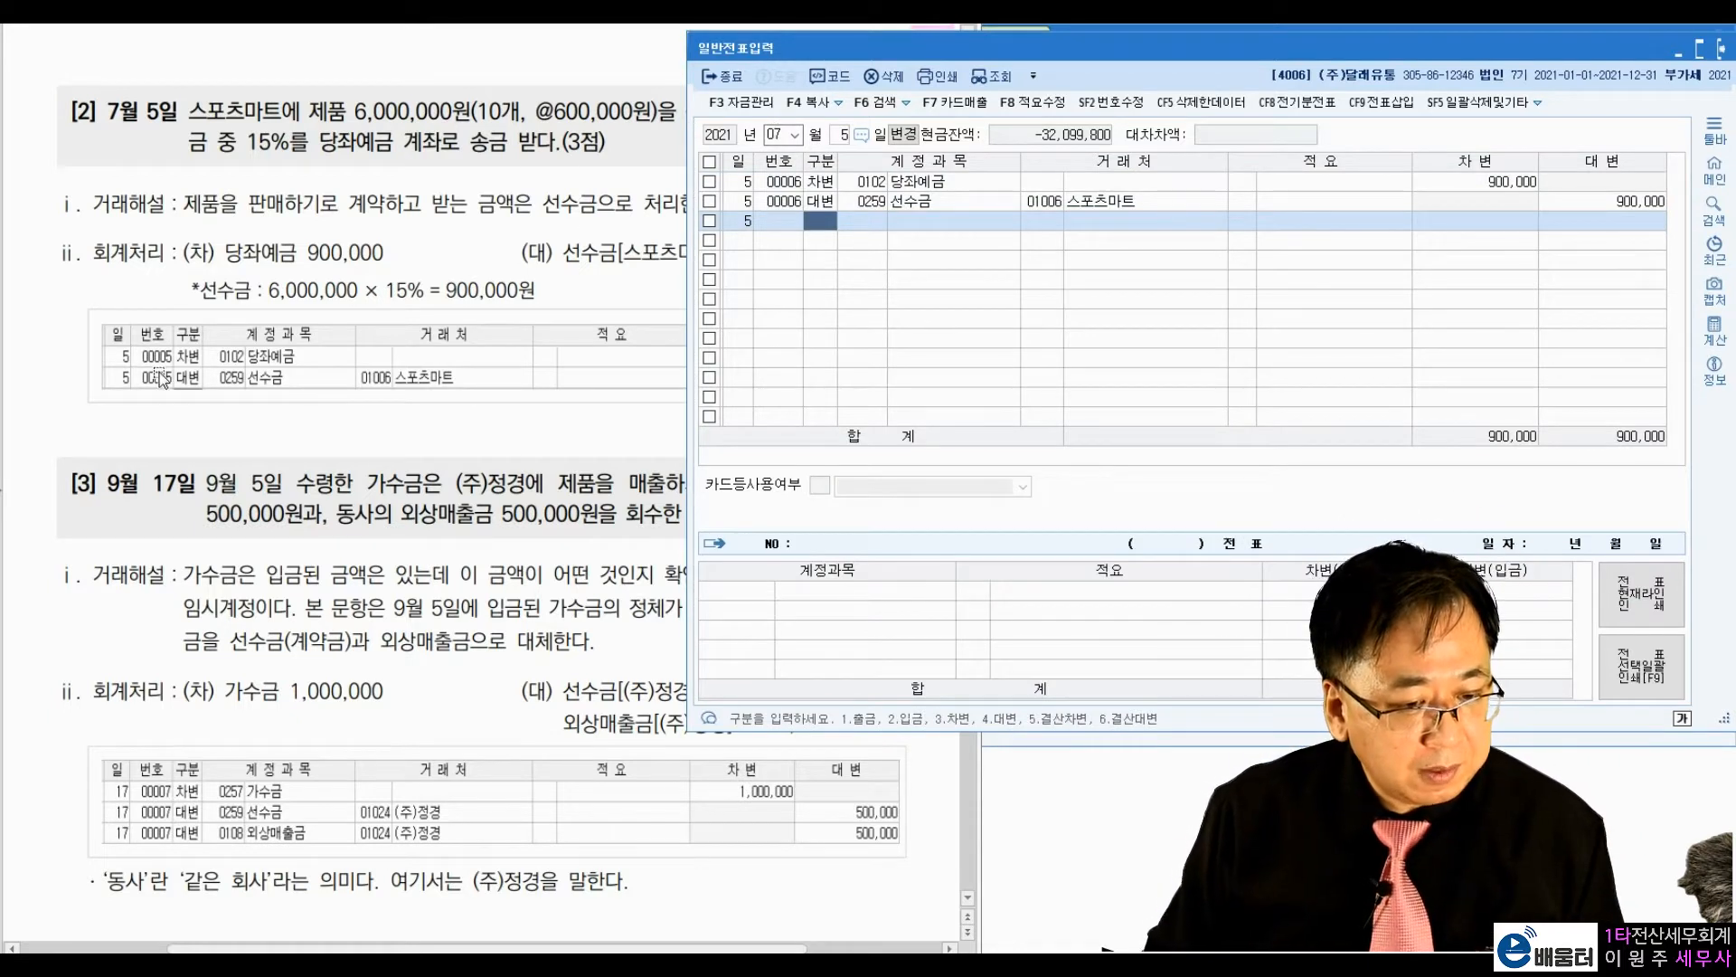
Step: Mark 계약금 500,000원, (주)정경, 동사 and the 외상매출금 500,000원 회수 wording in textbook exercise [3]
{"action": "left_click", "coordinate": [158, 427]}
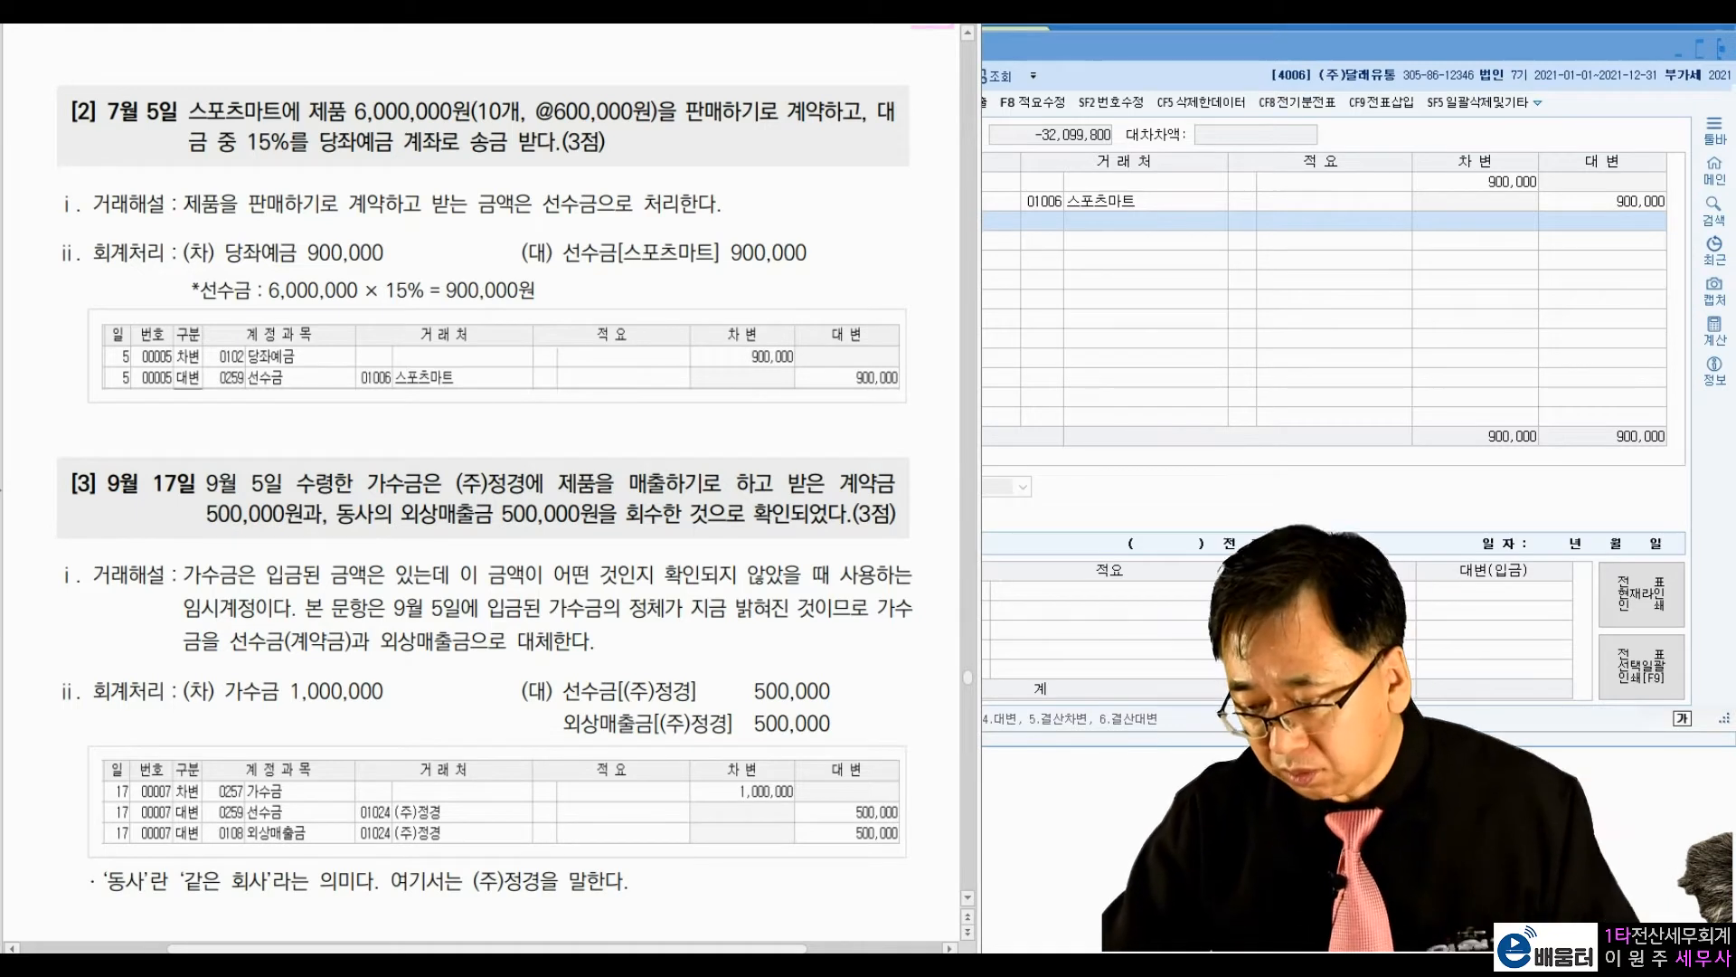
{"action": "left_click_drag", "start_coordinate": [889, 463], "coordinate": [904, 456]}
{"action": "left_click_drag", "start_coordinate": [193, 509], "coordinate": [203, 506]}
{"action": "mouse_move", "coordinate": [382, 532]}
{"action": "left_mouse_down"}
{"action": "mouse_move", "coordinate": [377, 497]}
{"action": "mouse_move", "coordinate": [368, 554]}
{"action": "left_mouse_up"}
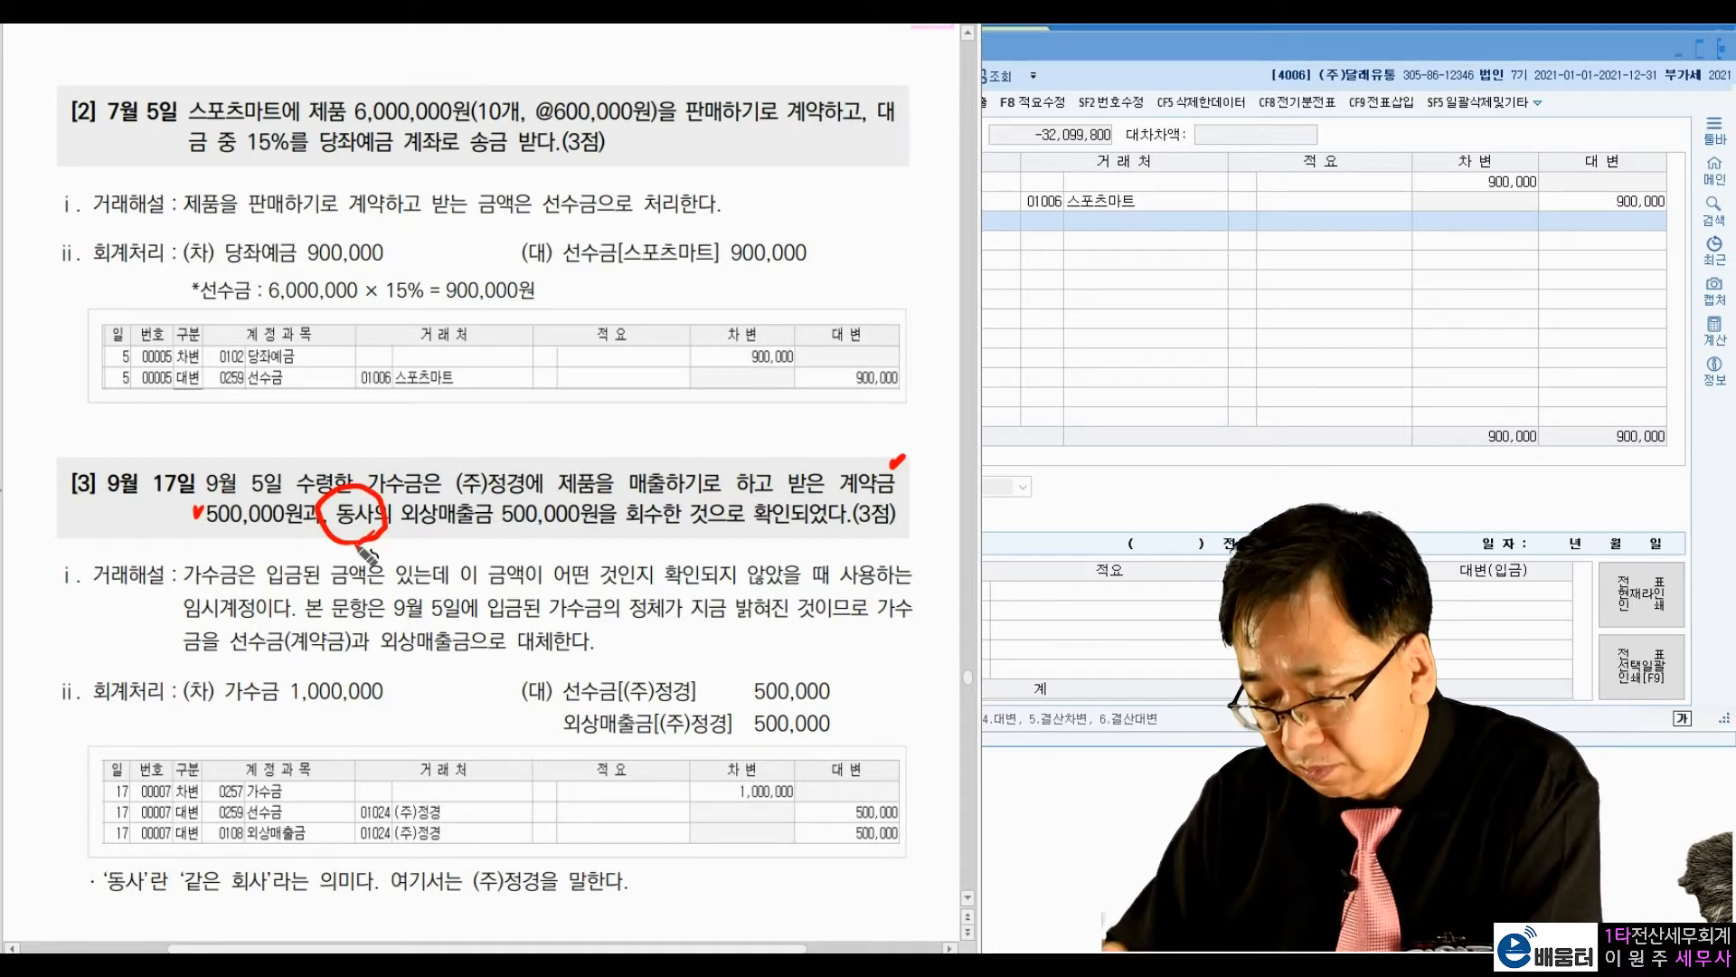
{"action": "left_click_drag", "start_coordinate": [515, 457], "coordinate": [525, 458]}
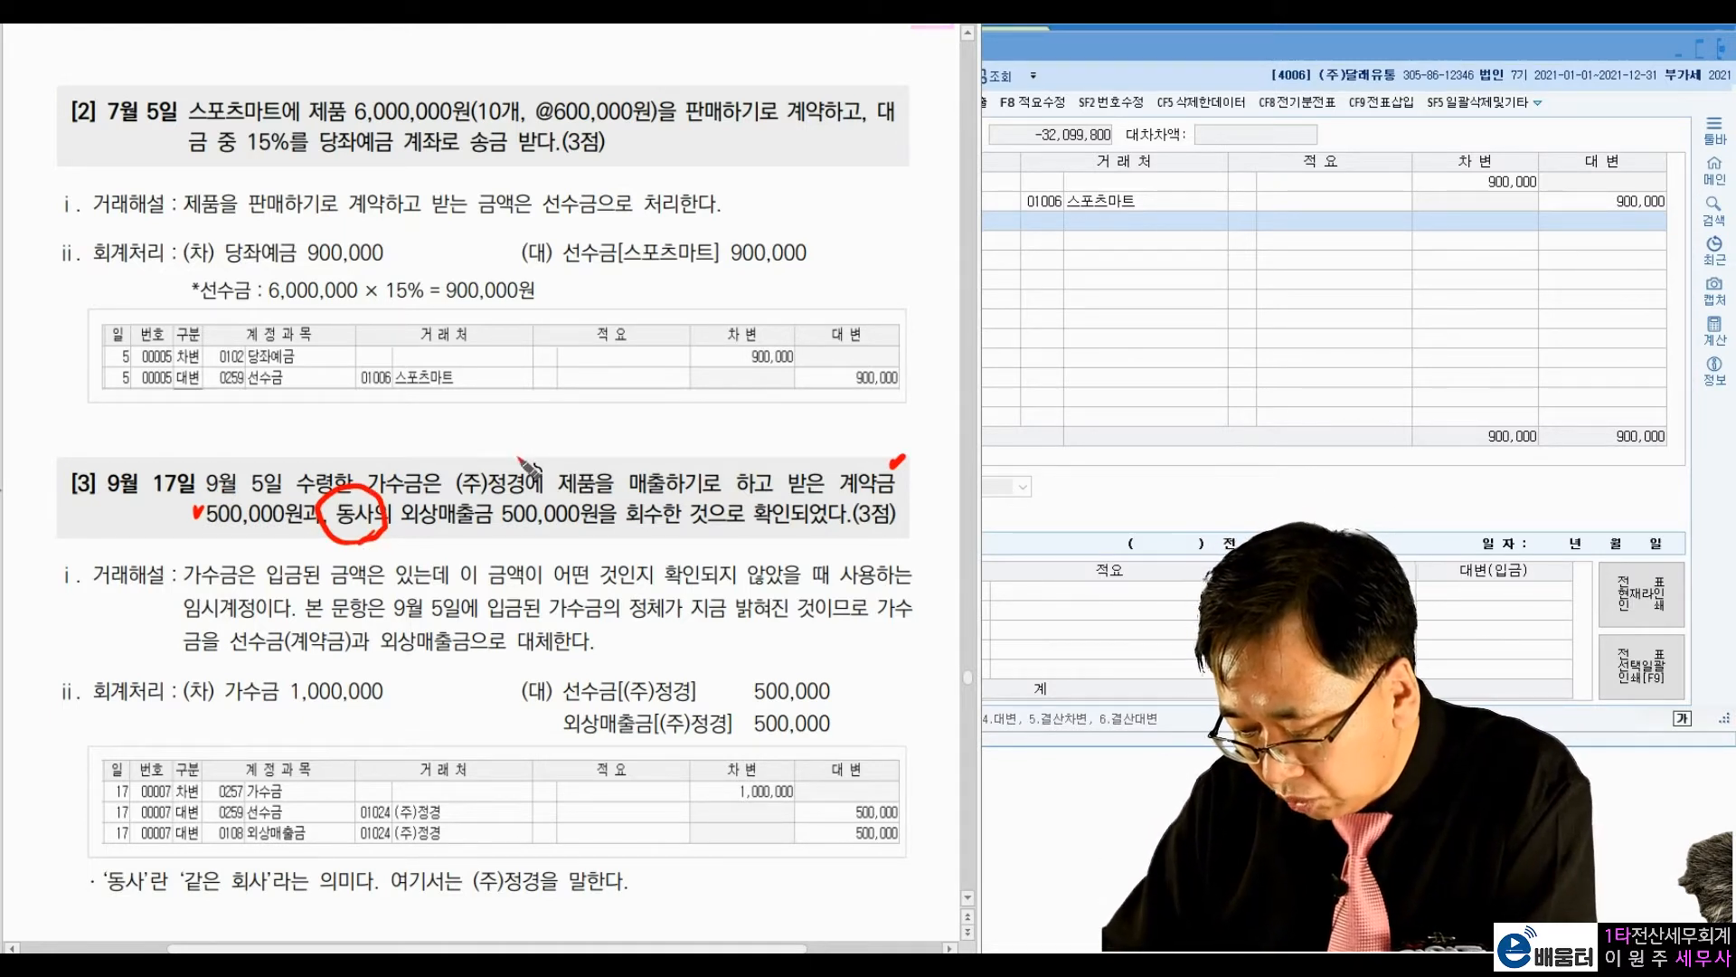
{"action": "mouse_move", "coordinate": [409, 532]}
{"action": "left_mouse_down"}
{"action": "mouse_move", "coordinate": [657, 500]}
{"action": "mouse_move", "coordinate": [753, 542]}
{"action": "mouse_move", "coordinate": [808, 541]}
{"action": "left_mouse_up"}
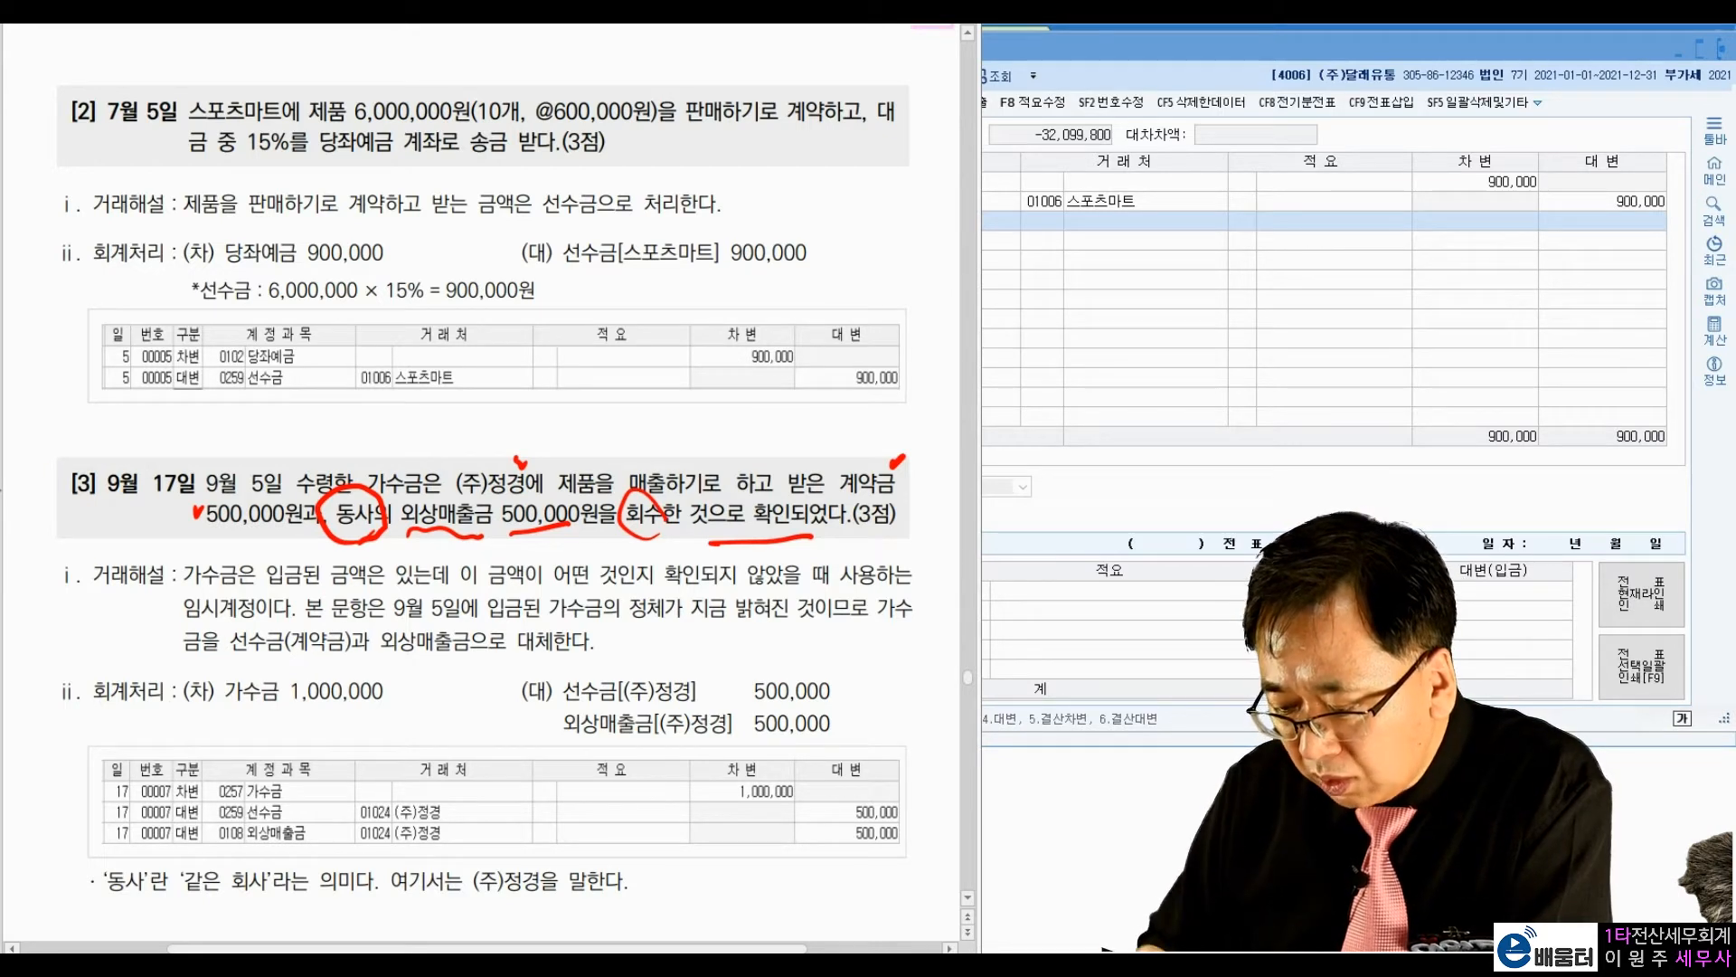
Step: Handwrite the entry 보통예금 1,000,000 / 가수금 1,000,000 above exercise [3], underline its September date, and box the 가수금 part
{"action": "mouse_move", "coordinate": [504, 433]}
{"action": "left_mouse_down"}
{"action": "mouse_move", "coordinate": [513, 422]}
{"action": "mouse_move", "coordinate": [496, 447]}
{"action": "left_mouse_up"}
{"action": "mouse_move", "coordinate": [289, 405]}
{"action": "left_mouse_down"}
{"action": "mouse_move", "coordinate": [274, 432]}
{"action": "mouse_move", "coordinate": [331, 452]}
{"action": "mouse_move", "coordinate": [321, 417]}
{"action": "mouse_move", "coordinate": [349, 439]}
{"action": "mouse_move", "coordinate": [380, 419]}
{"action": "left_mouse_up"}
{"action": "left_click", "coordinate": [403, 432]}
{"action": "mouse_move", "coordinate": [532, 418]}
{"action": "left_mouse_down"}
{"action": "mouse_move", "coordinate": [546, 452]}
{"action": "mouse_move", "coordinate": [568, 432]}
{"action": "mouse_move", "coordinate": [561, 448]}
{"action": "mouse_move", "coordinate": [764, 416]}
{"action": "left_mouse_up"}
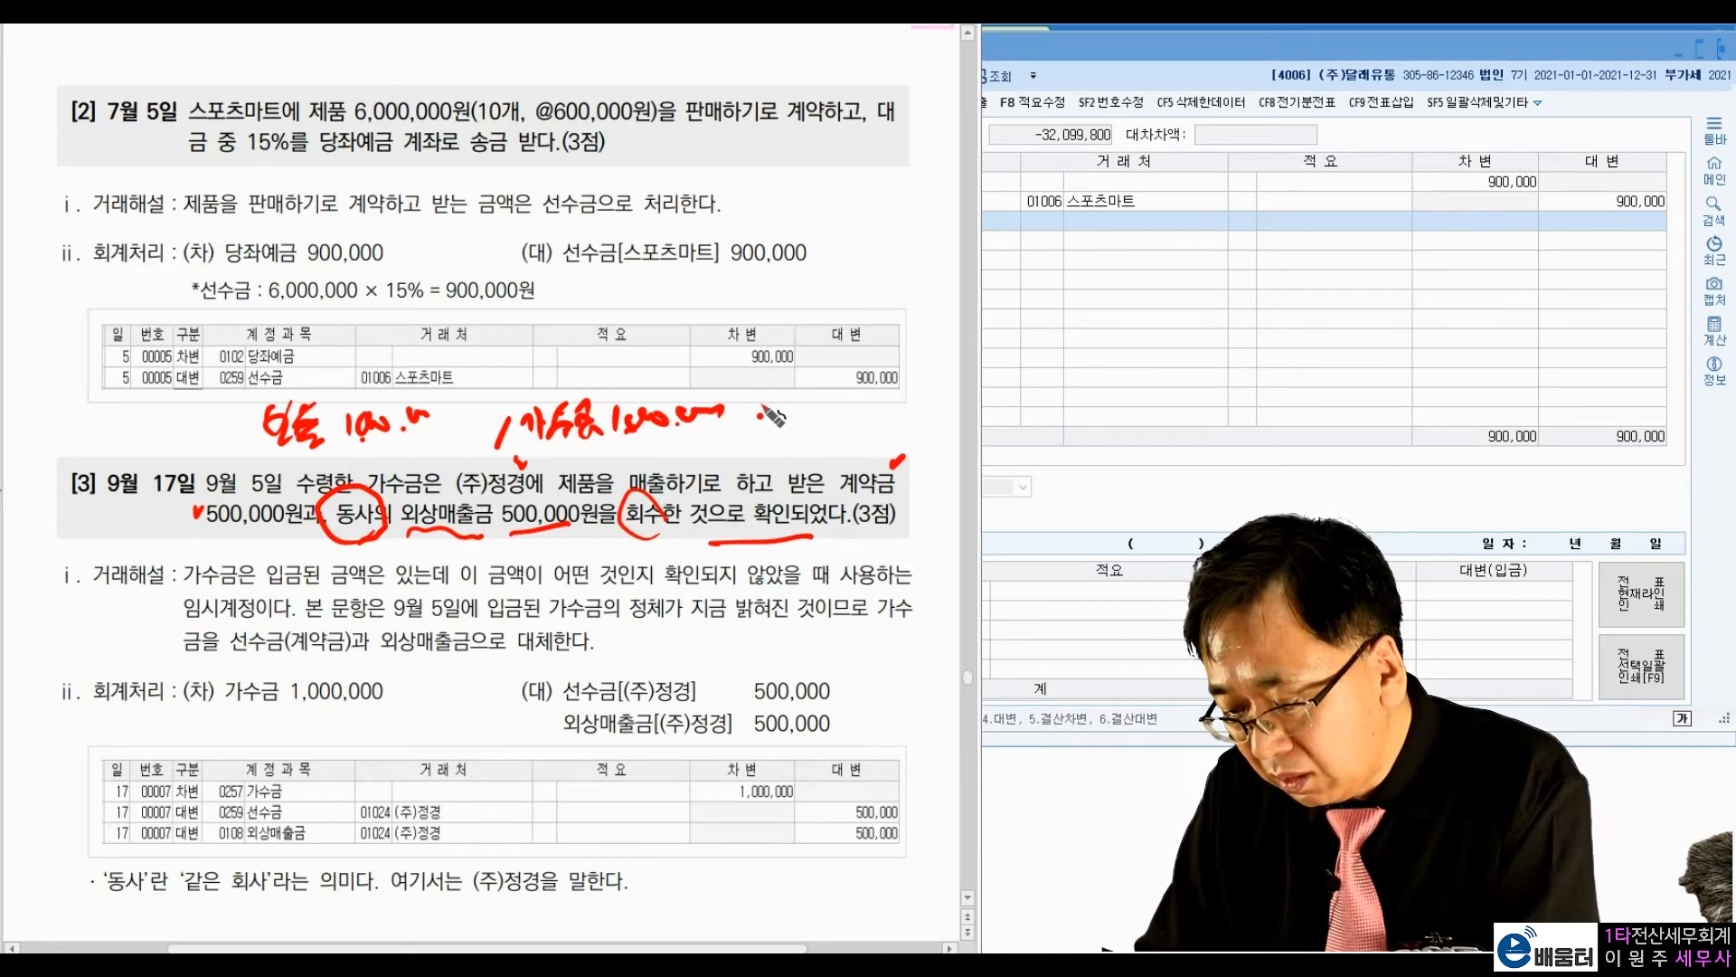
{"action": "left_click_drag", "start_coordinate": [109, 526], "coordinate": [147, 510]}
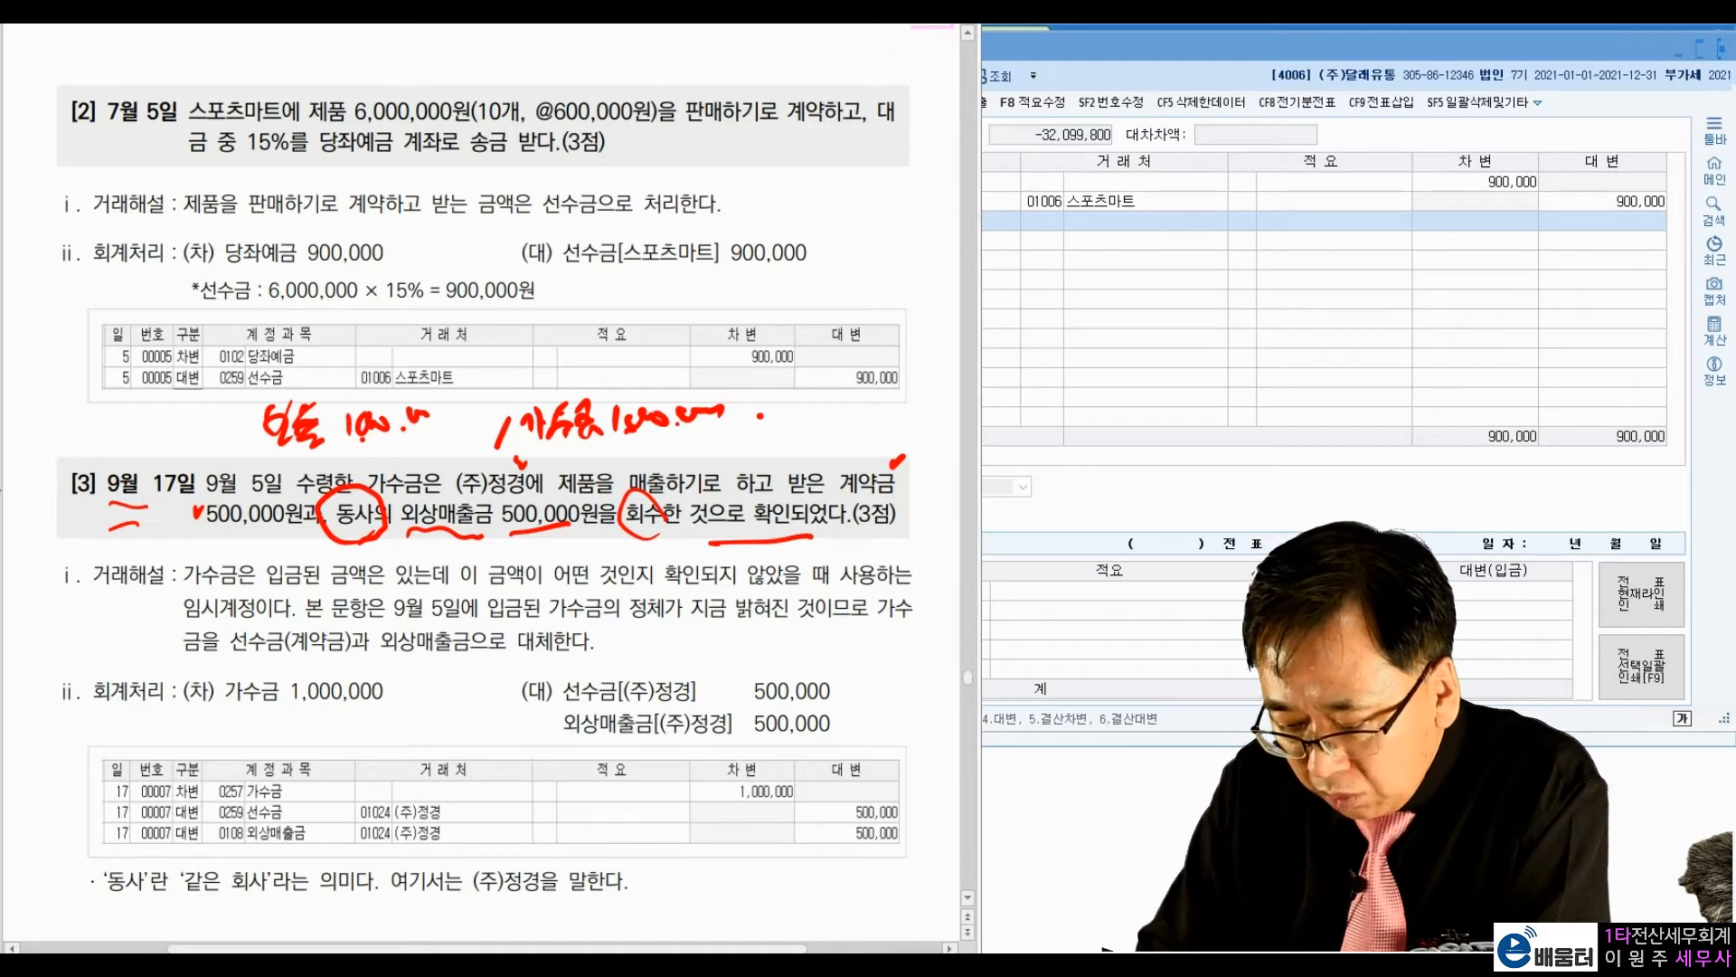
{"action": "mouse_move", "coordinate": [542, 442]}
{"action": "left_mouse_down"}
{"action": "mouse_move", "coordinate": [735, 439]}
{"action": "mouse_move", "coordinate": [523, 367]}
{"action": "mouse_move", "coordinate": [541, 458]}
{"action": "left_mouse_up"}
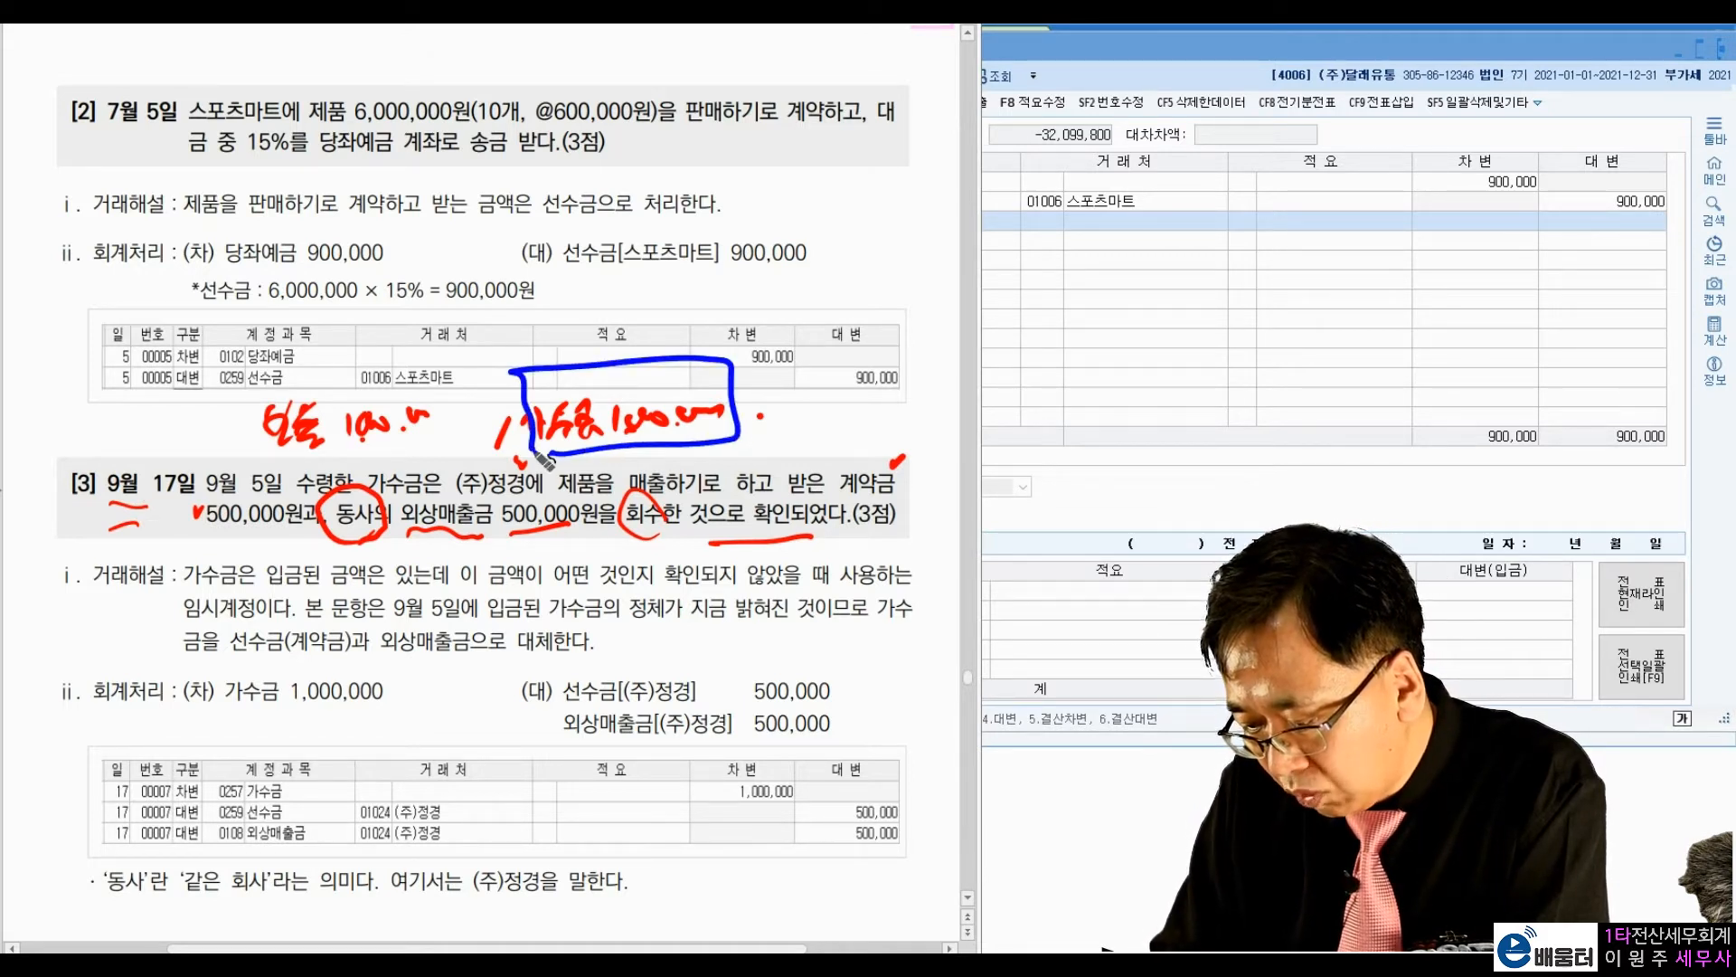
Step: Underline 계약금 500,000원 and 외상매출금 500,000원 in exercise [3] and tick both 500,000 credit amounts in its answer
{"action": "left_click_drag", "start_coordinate": [216, 536], "coordinate": [241, 534]}
{"action": "left_click_drag", "start_coordinate": [846, 498], "coordinate": [894, 494]}
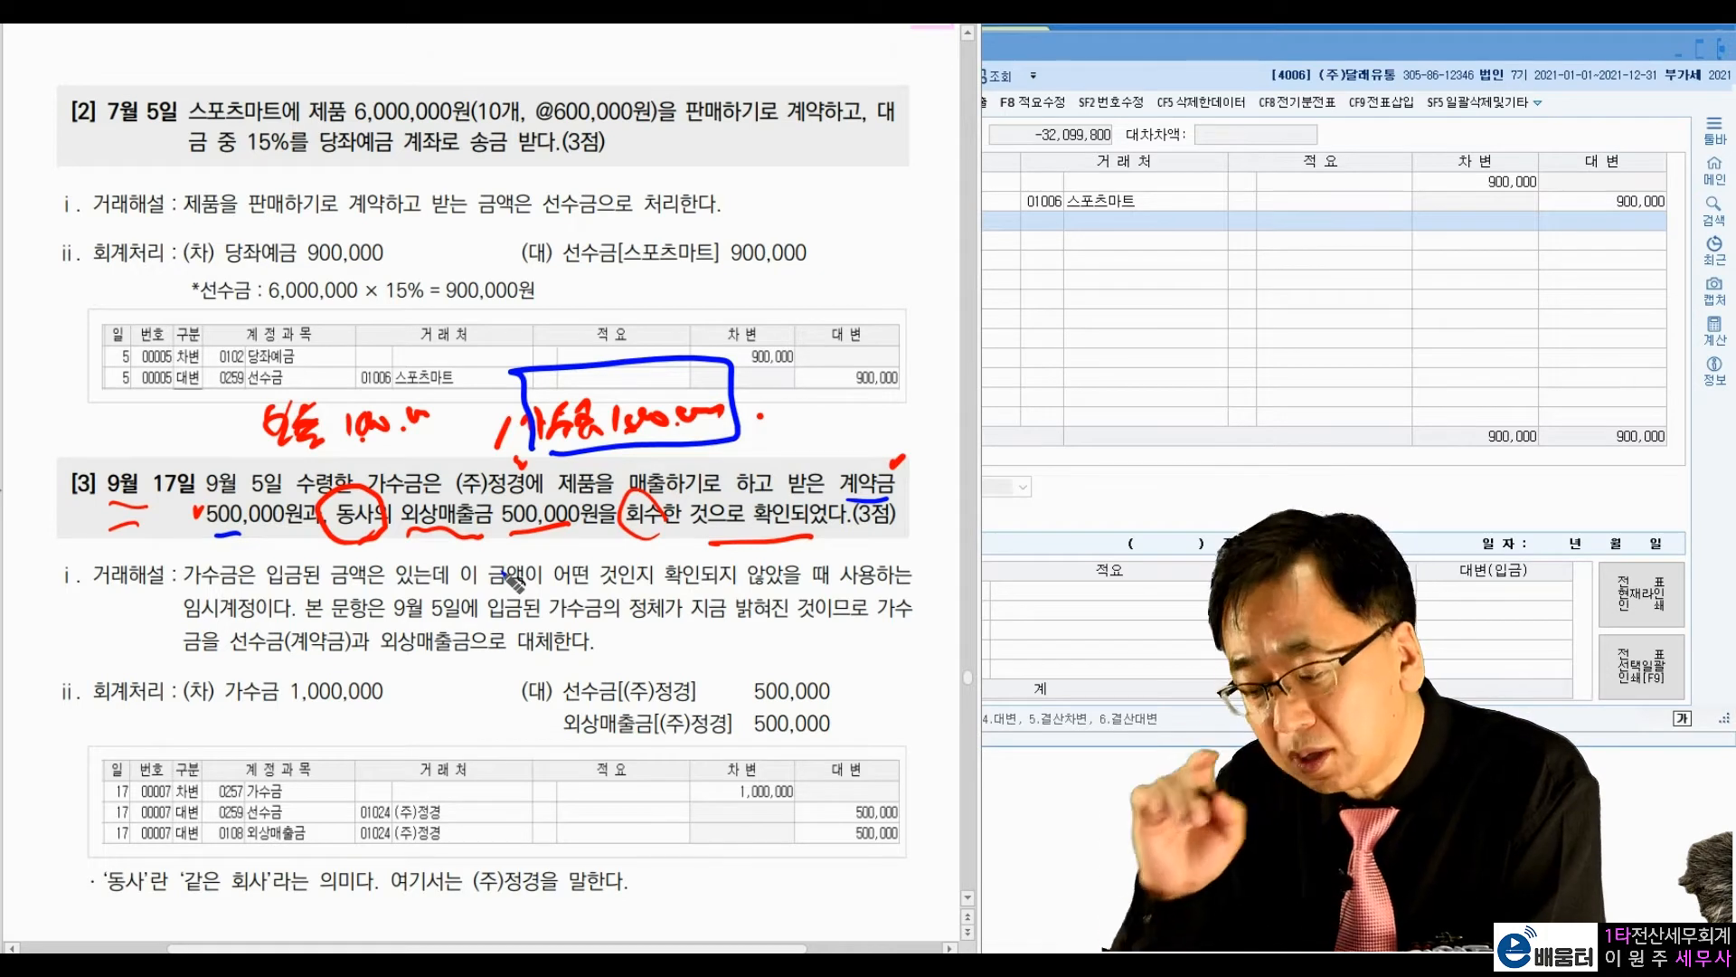
{"action": "left_click_drag", "start_coordinate": [241, 535], "coordinate": [267, 533]}
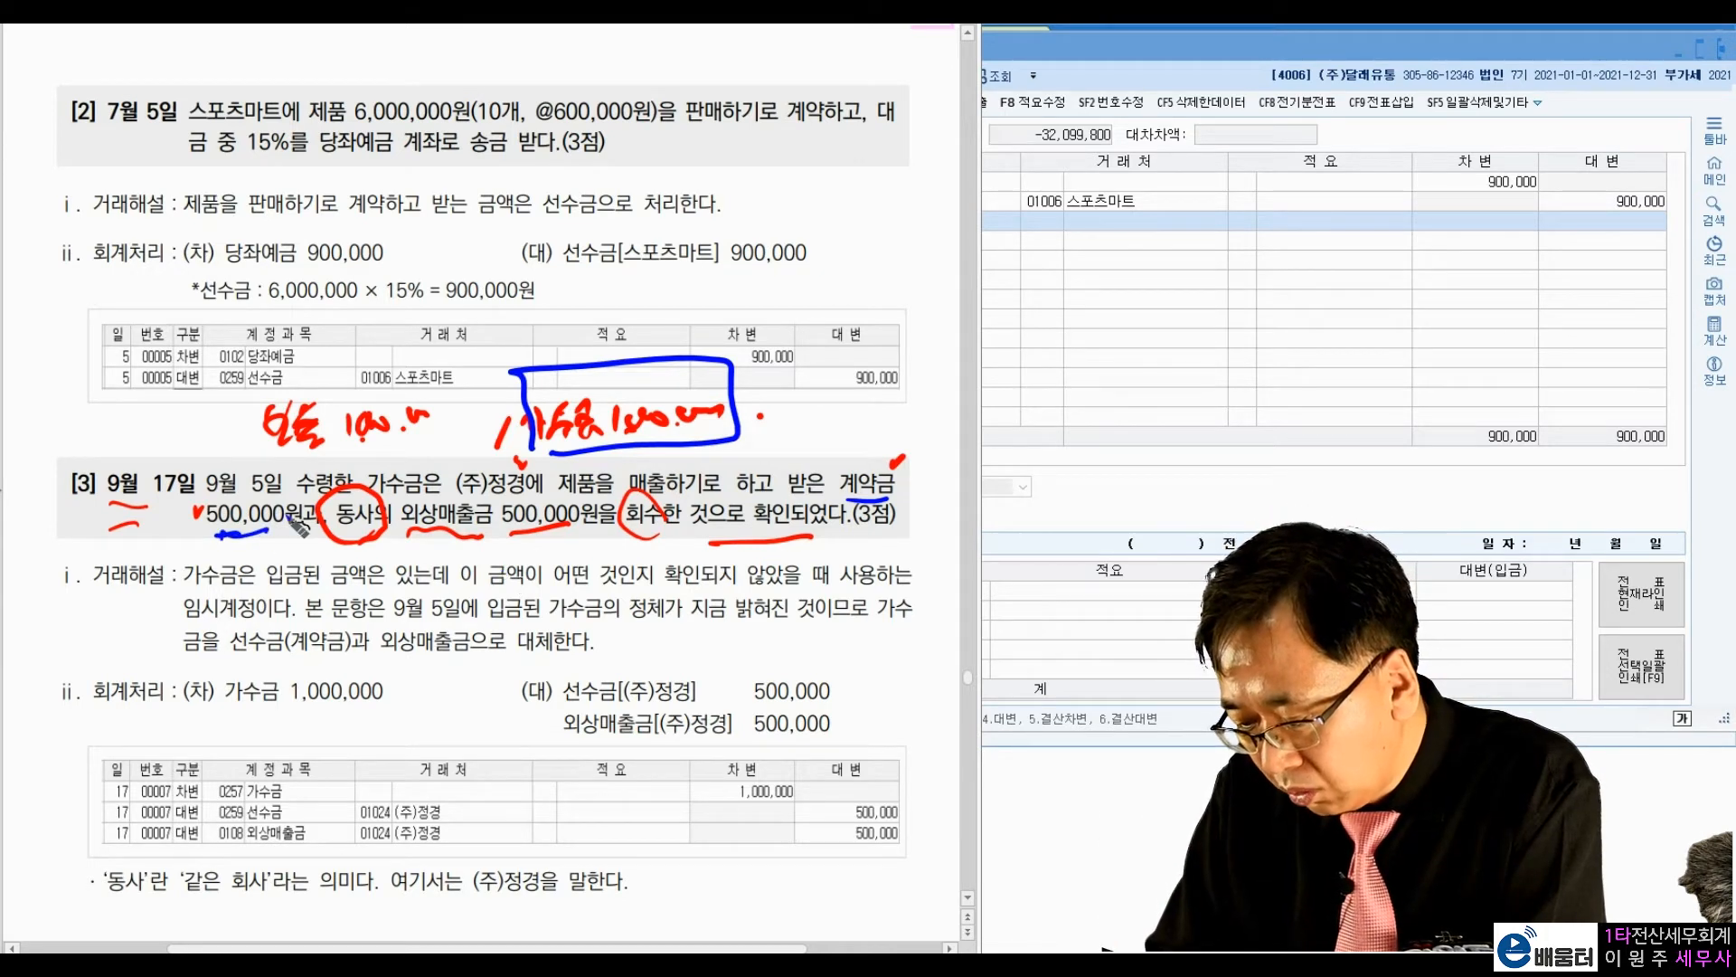
{"action": "left_click_drag", "start_coordinate": [405, 536], "coordinate": [594, 532]}
{"action": "left_click_drag", "start_coordinate": [852, 674], "coordinate": [863, 721]}
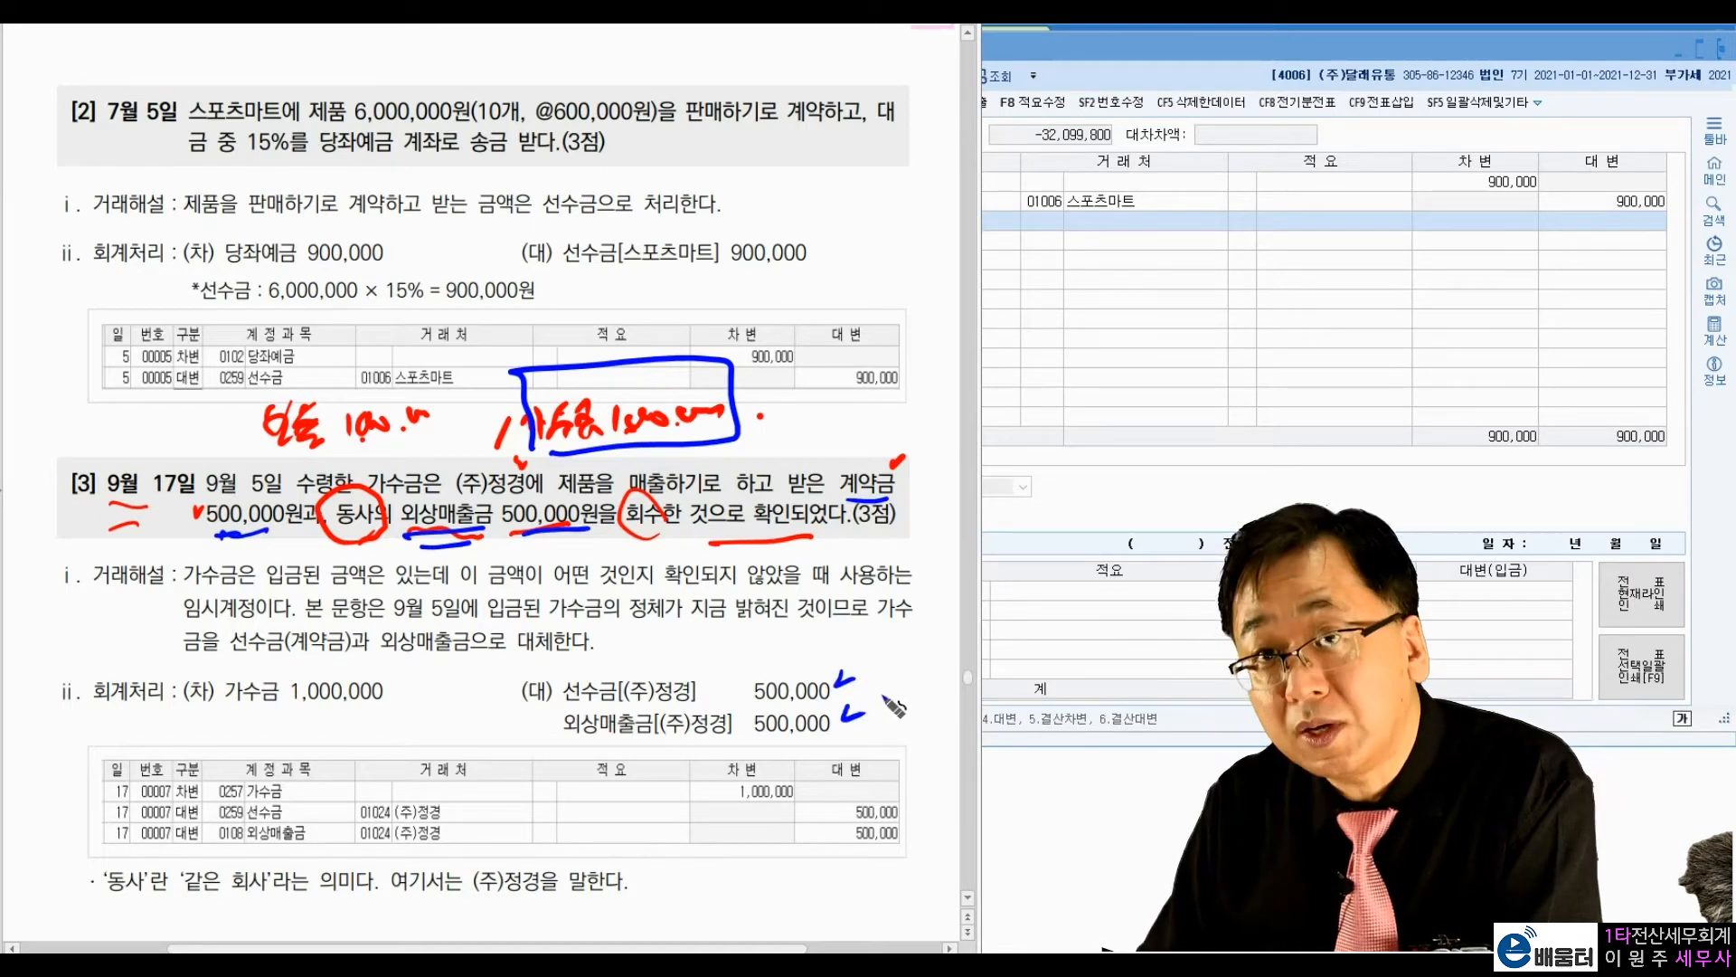
Step: Underline the debit 가수금 1,000,000, connect the boxed note to it with an arrow, and clear all annotations
{"action": "left_click", "coordinate": [630, 379]}
{"action": "left_click_drag", "start_coordinate": [201, 720], "coordinate": [391, 716]}
{"action": "mouse_move", "coordinate": [583, 459]}
{"action": "left_mouse_down"}
{"action": "mouse_move", "coordinate": [412, 707]}
{"action": "mouse_move", "coordinate": [454, 681]}
{"action": "left_mouse_up"}
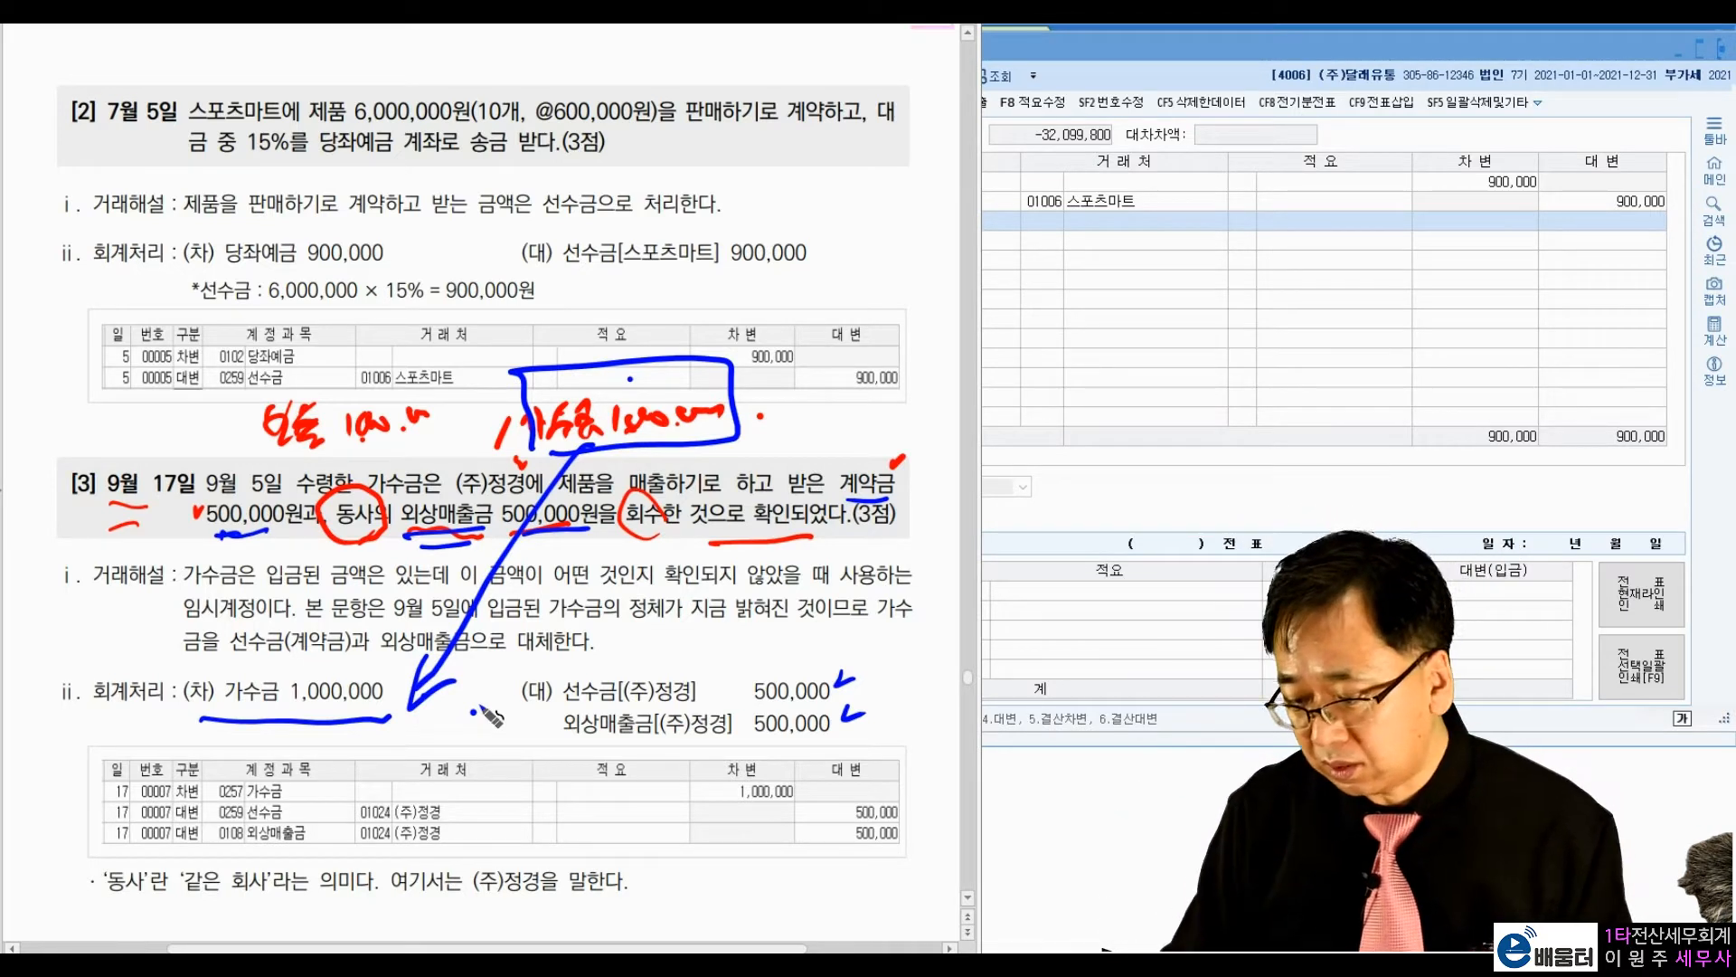
{"action": "key", "text": "Escape"}
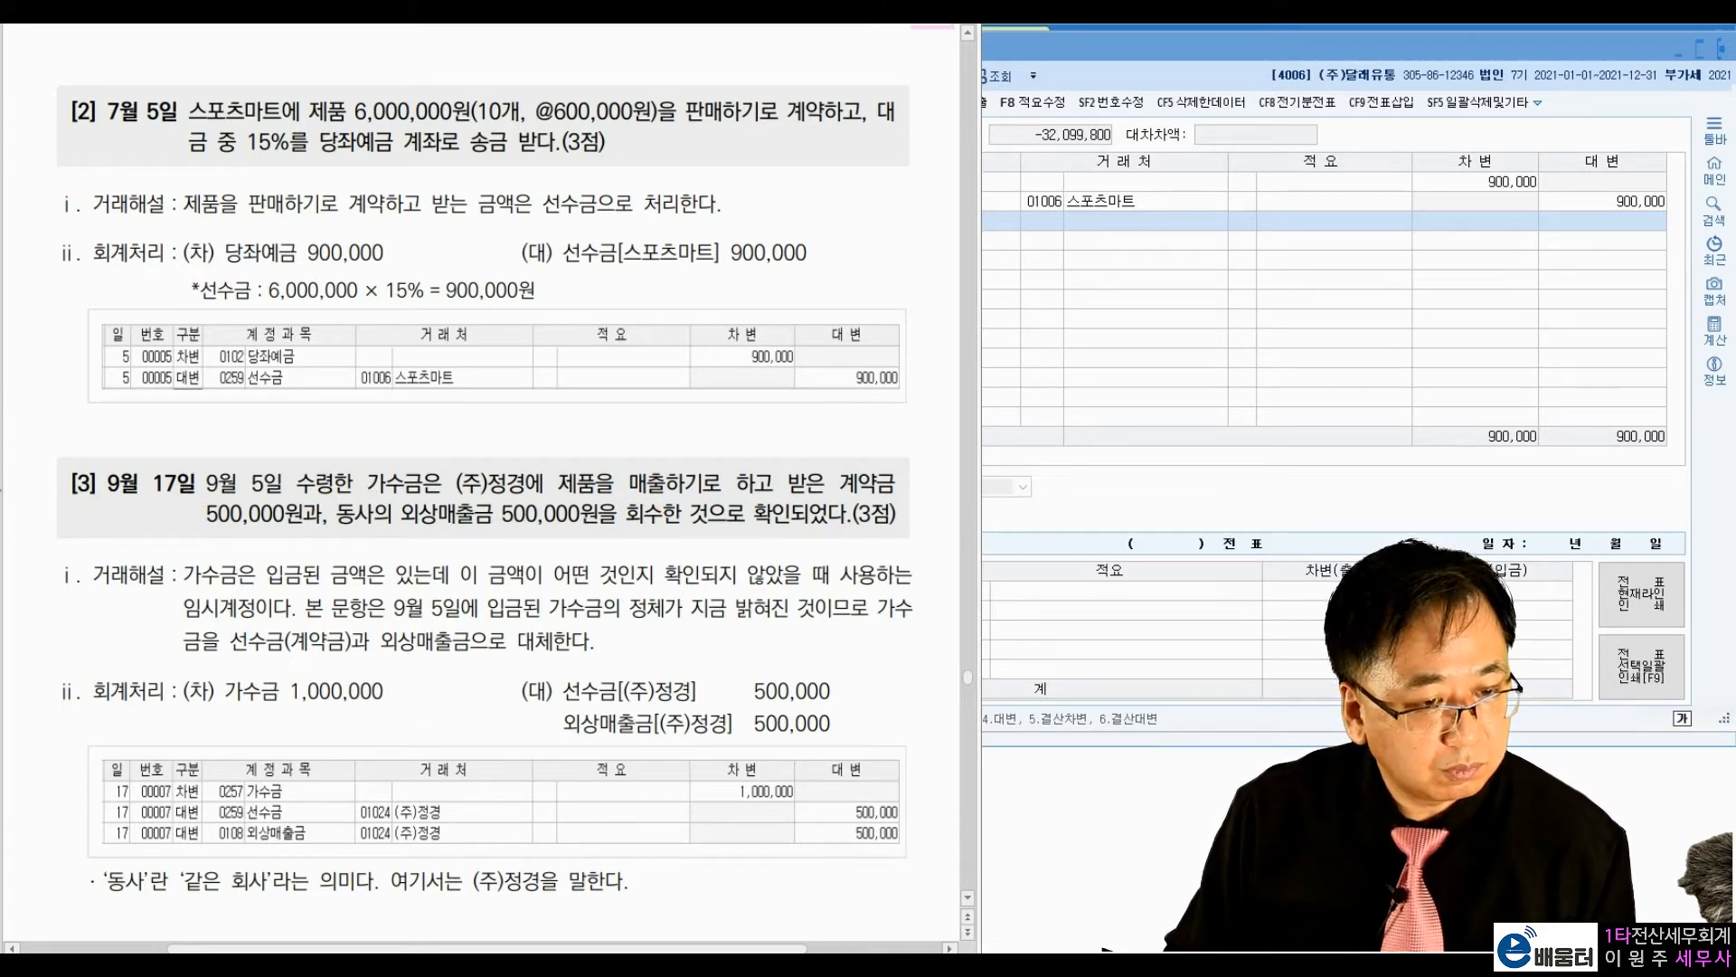
Step: Return to 일반전표입력 and set the voucher date to September 17
{"action": "left_click", "coordinate": [1201, 416]}
{"action": "left_click", "coordinate": [777, 135]}
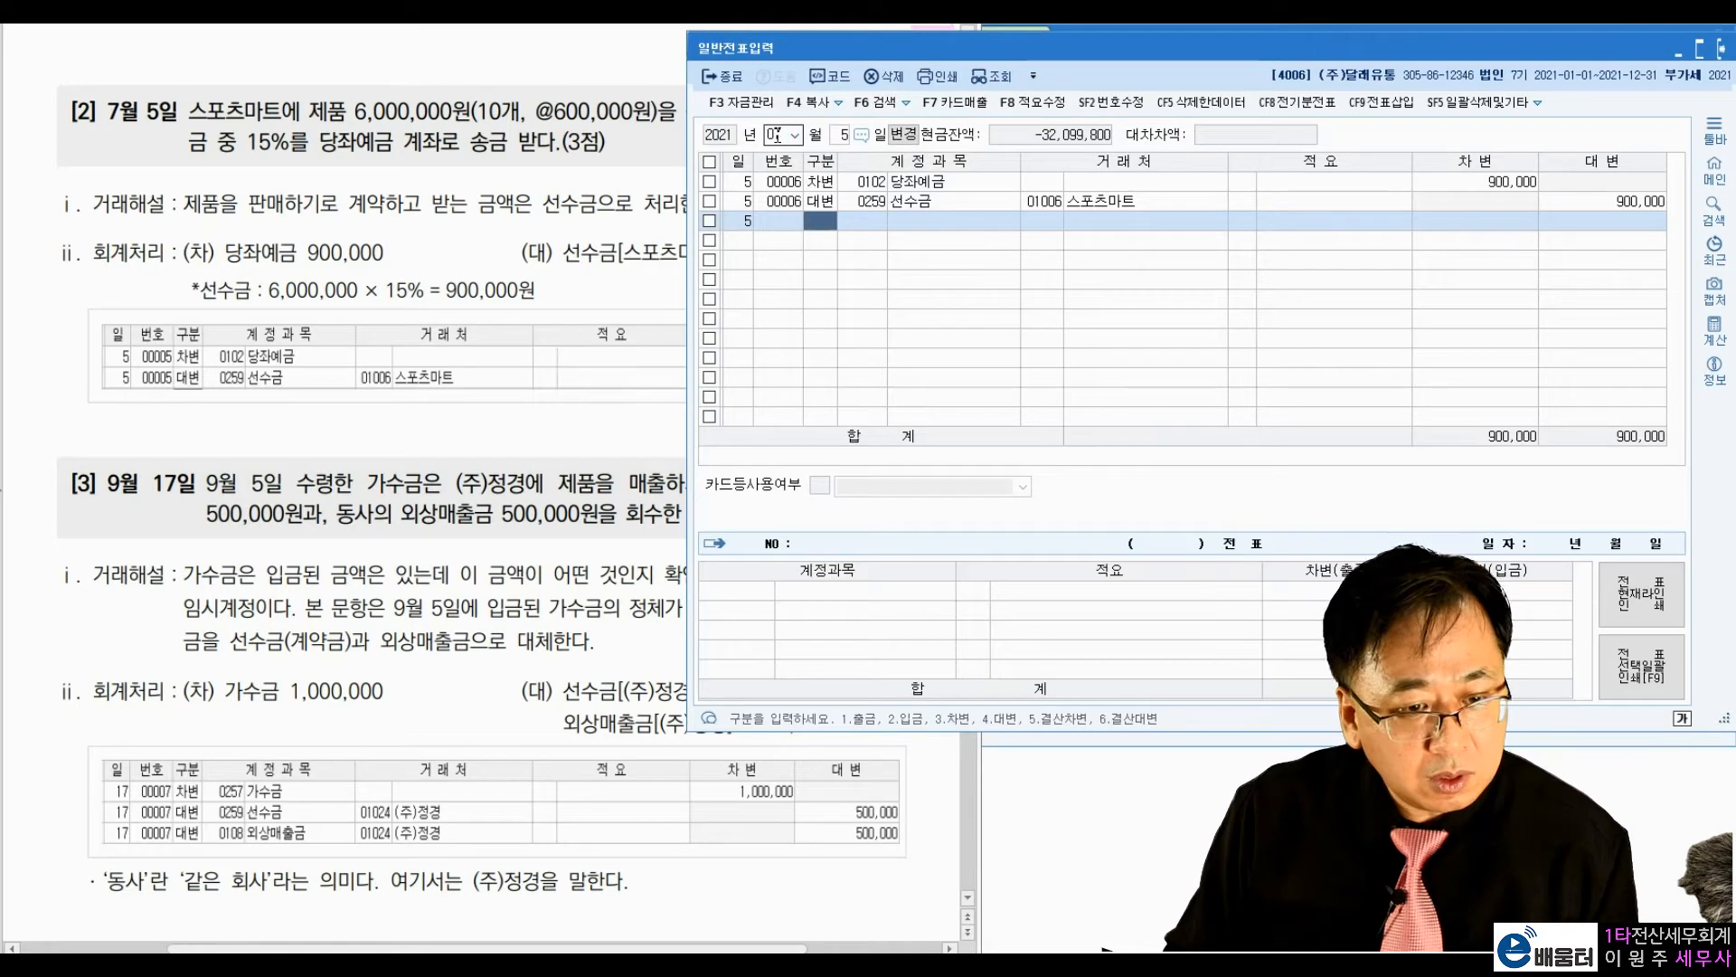
{"action": "type", "text": "09"}
{"action": "key", "text": "Return"}
{"action": "type", "text": "17"}
{"action": "key", "text": "Return"}
Step: Enter a debit line for account 0257 가수금 with no vendor and the amount 1,000,000
{"action": "type", "text": "3"}
{"action": "key", "text": "Return"}
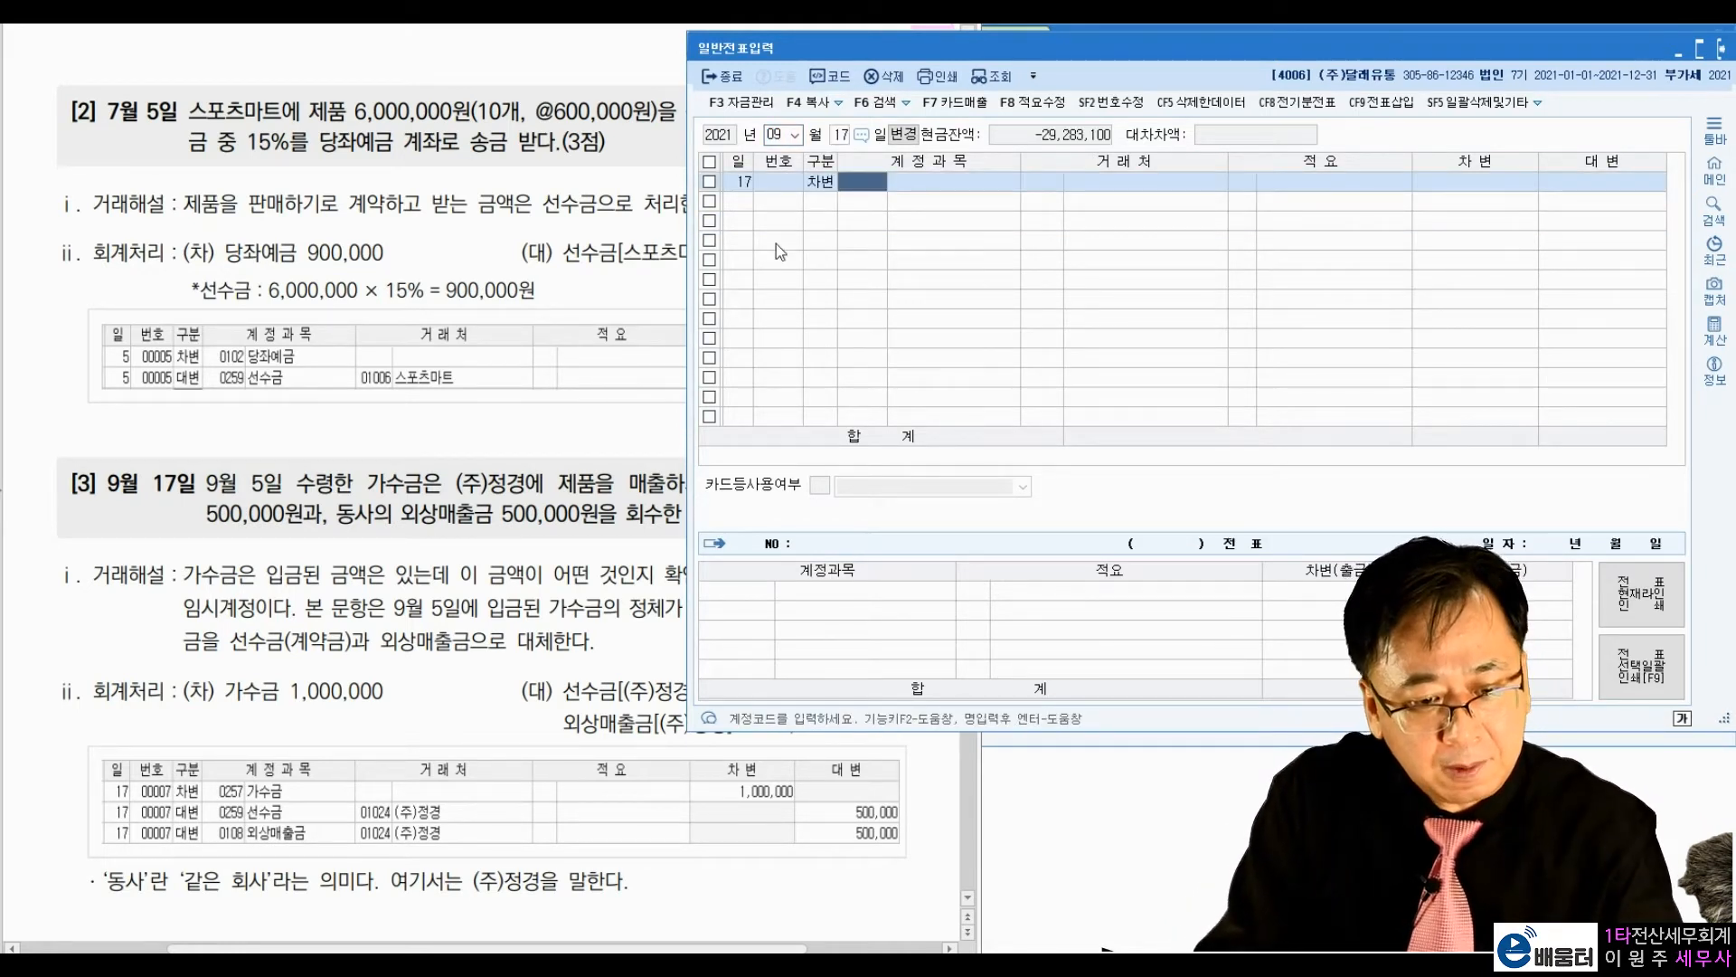
{"action": "type", "text": "257"}
{"action": "key", "text": "Return"}
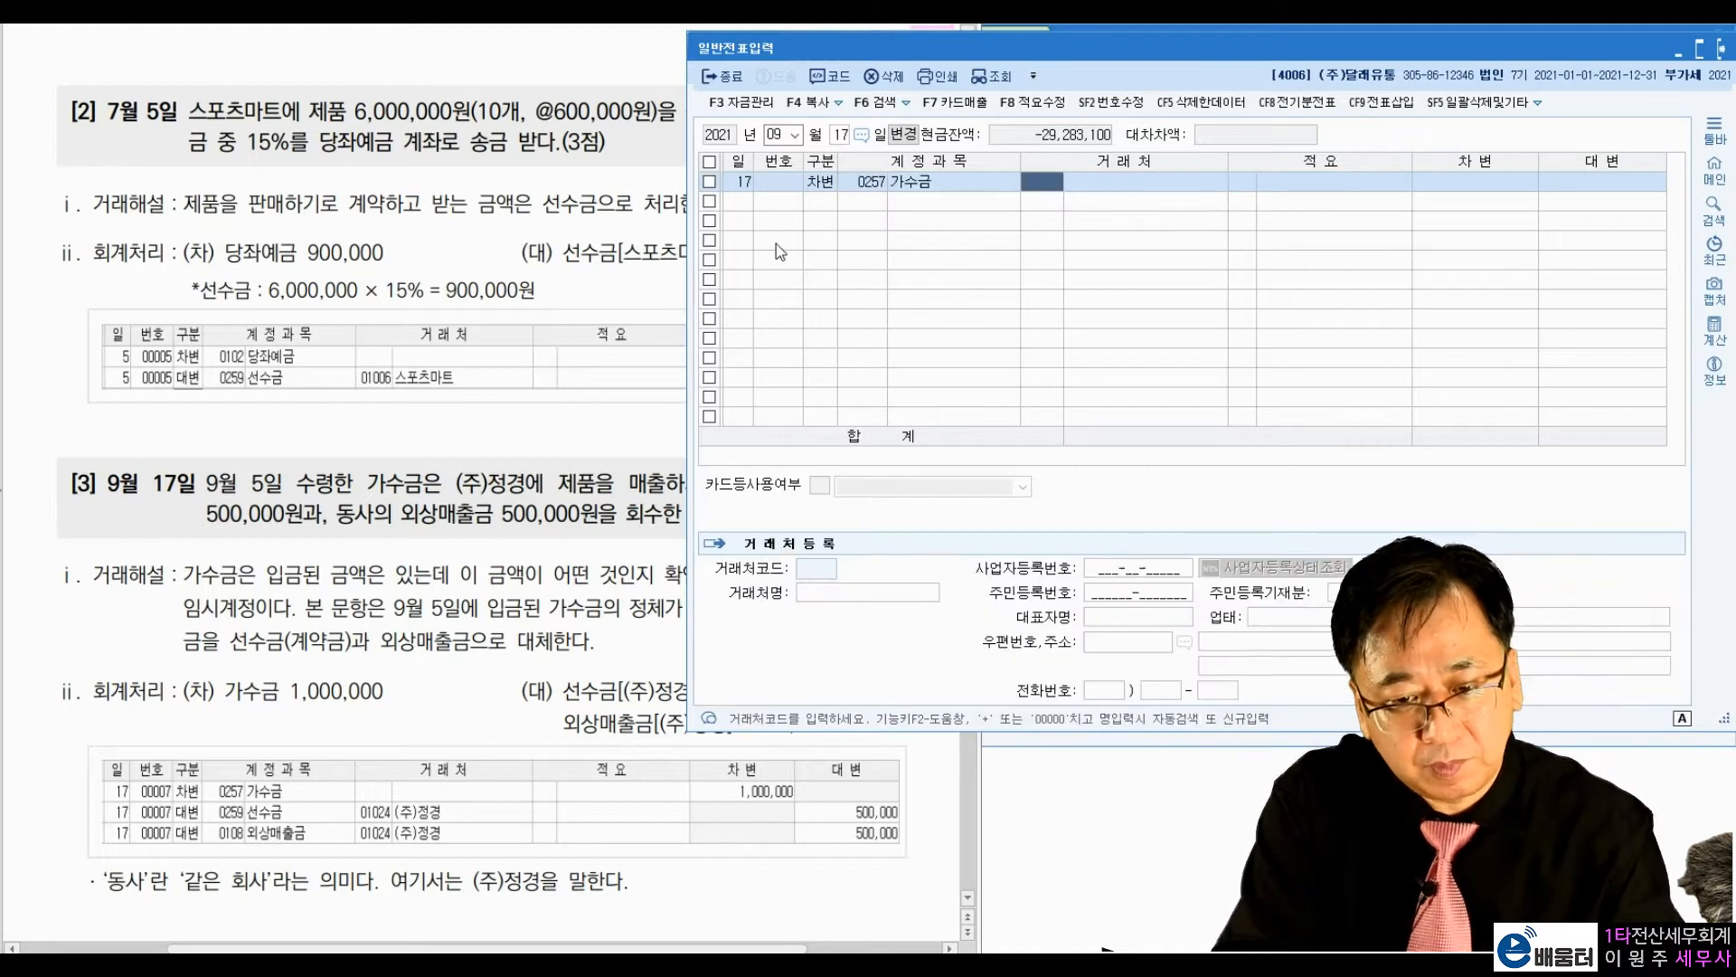
{"action": "key", "text": "Return"}
{"action": "key", "text": "Return"}
{"action": "type", "text": "1000000"}
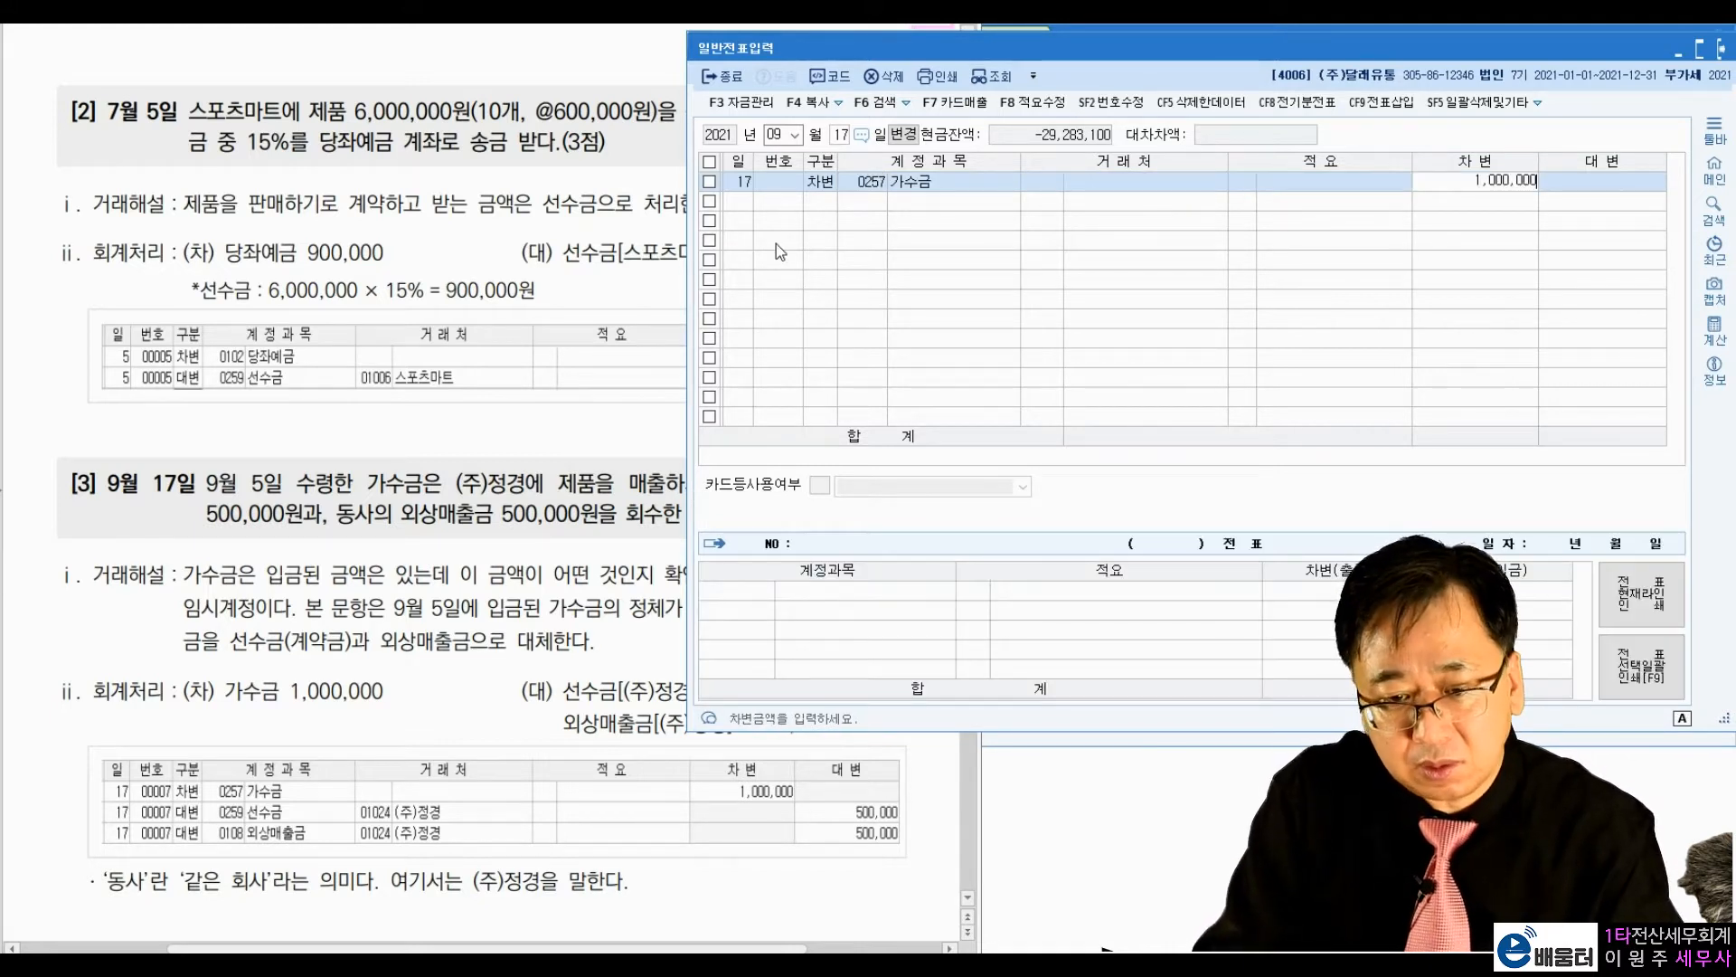
{"action": "key", "text": "Return"}
Step: Add a credit line for account 0259 선수금 with the vendor (주)정경 and the amount 500,000
{"action": "type", "text": "4"}
{"action": "key", "text": "Return"}
{"action": "type", "text": "선수"}
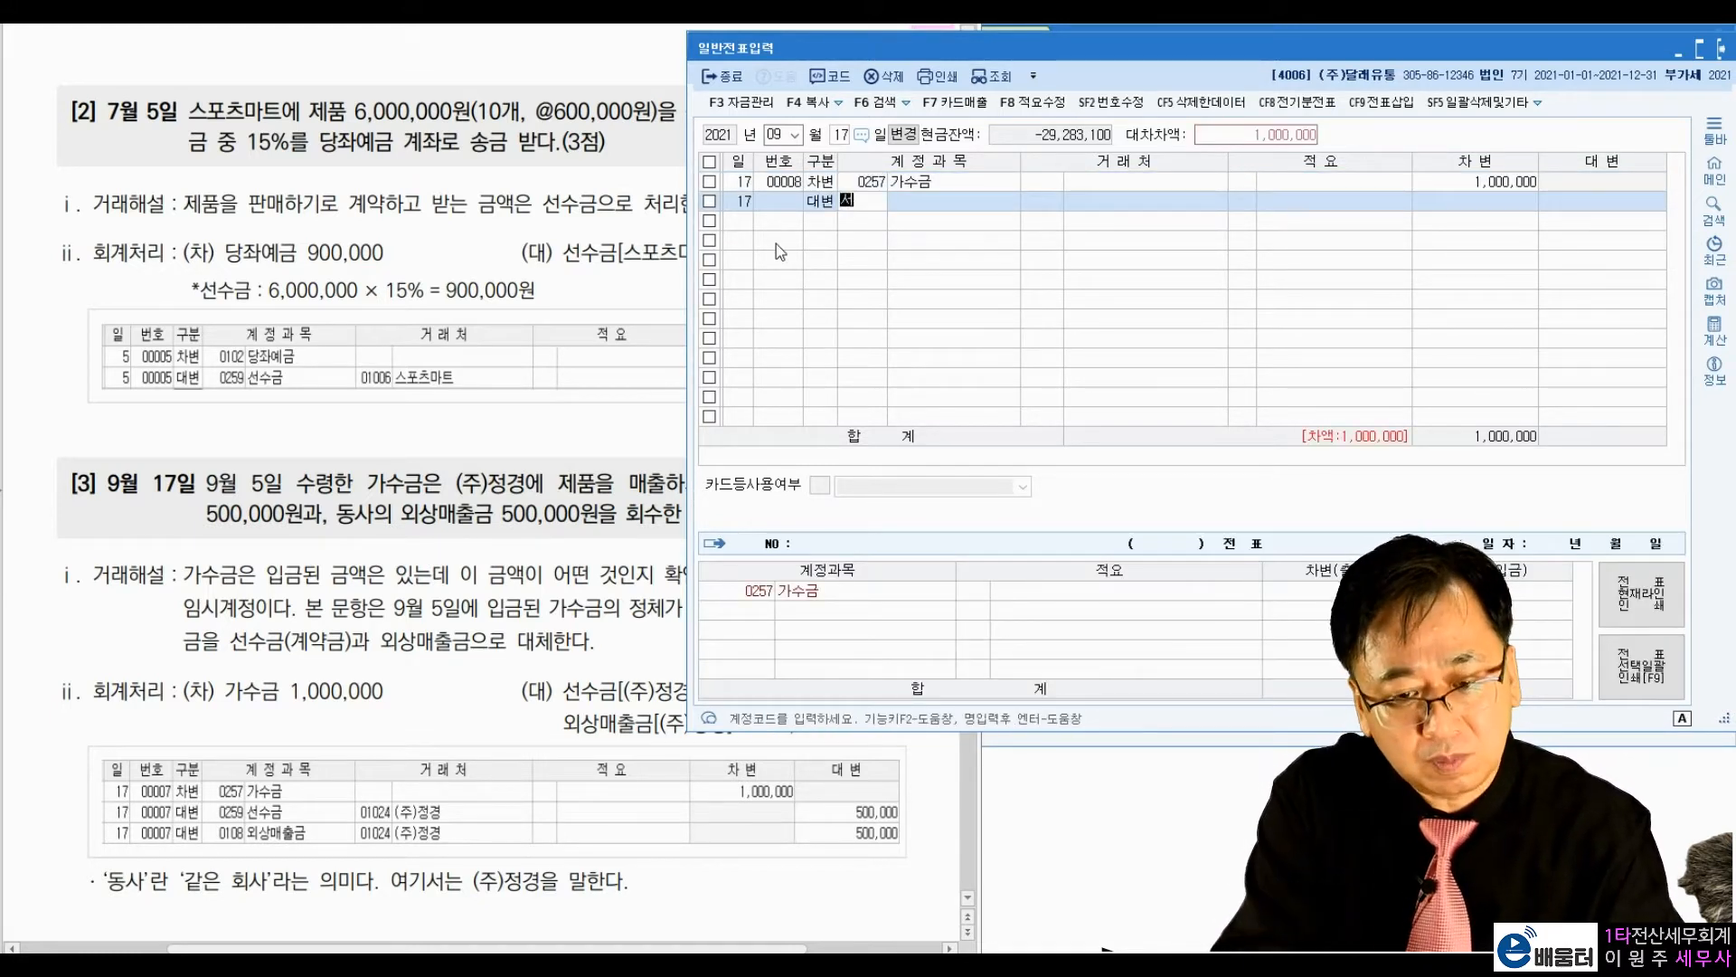
{"action": "key", "text": "Return"}
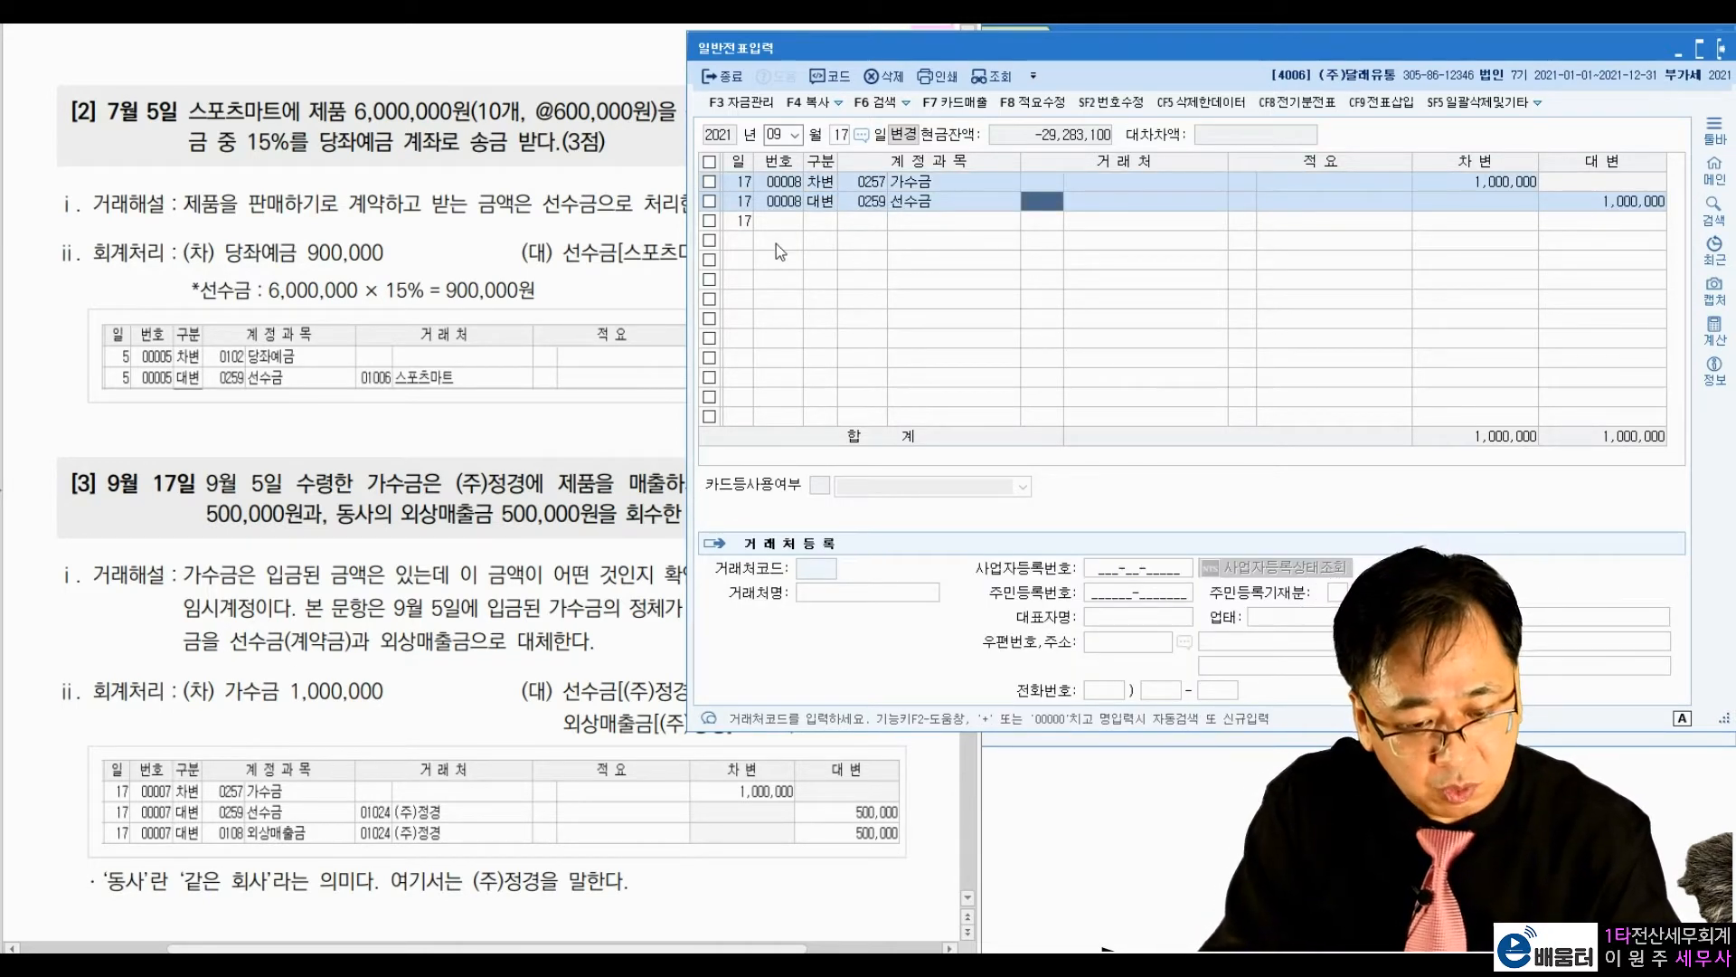
{"action": "type", "text": "정경"}
{"action": "key", "text": "Return"}
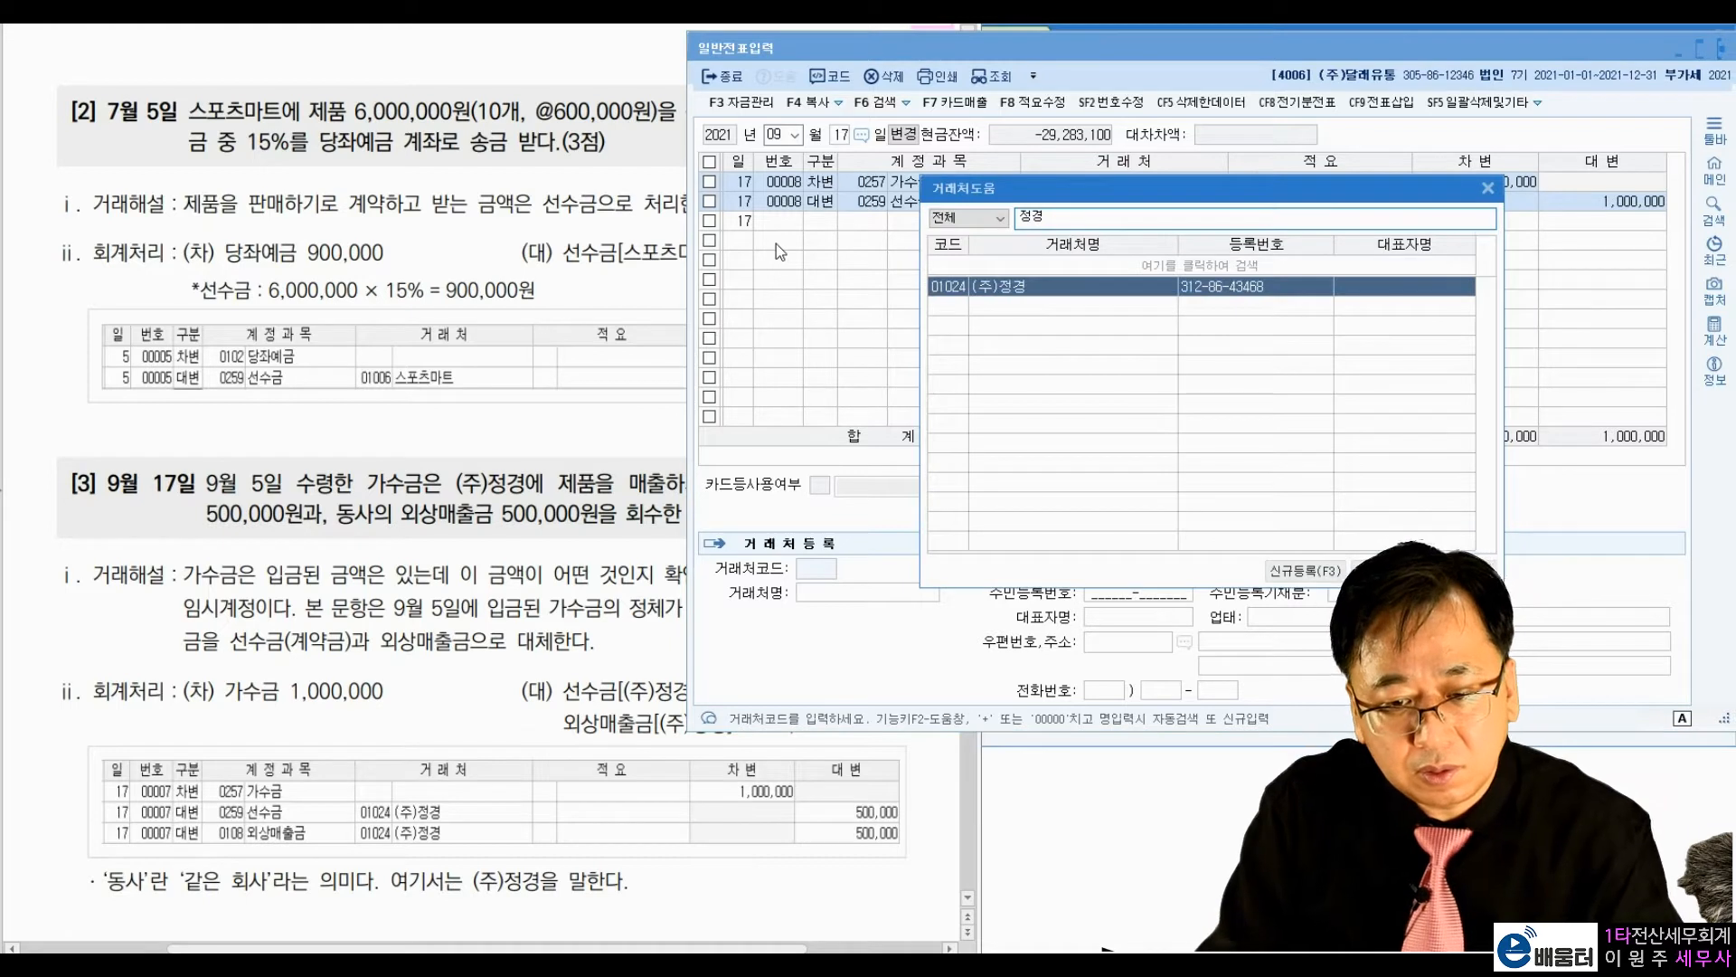
{"action": "key", "text": "Return"}
{"action": "key", "text": "Return"}
{"action": "type", "text": "500,000"}
{"action": "key", "text": "Return"}
Step: Add a credit line for account 0108 외상매출금 with the vendor 01024 (주)정경 and the amount 500,000
{"action": "key", "text": "4"}
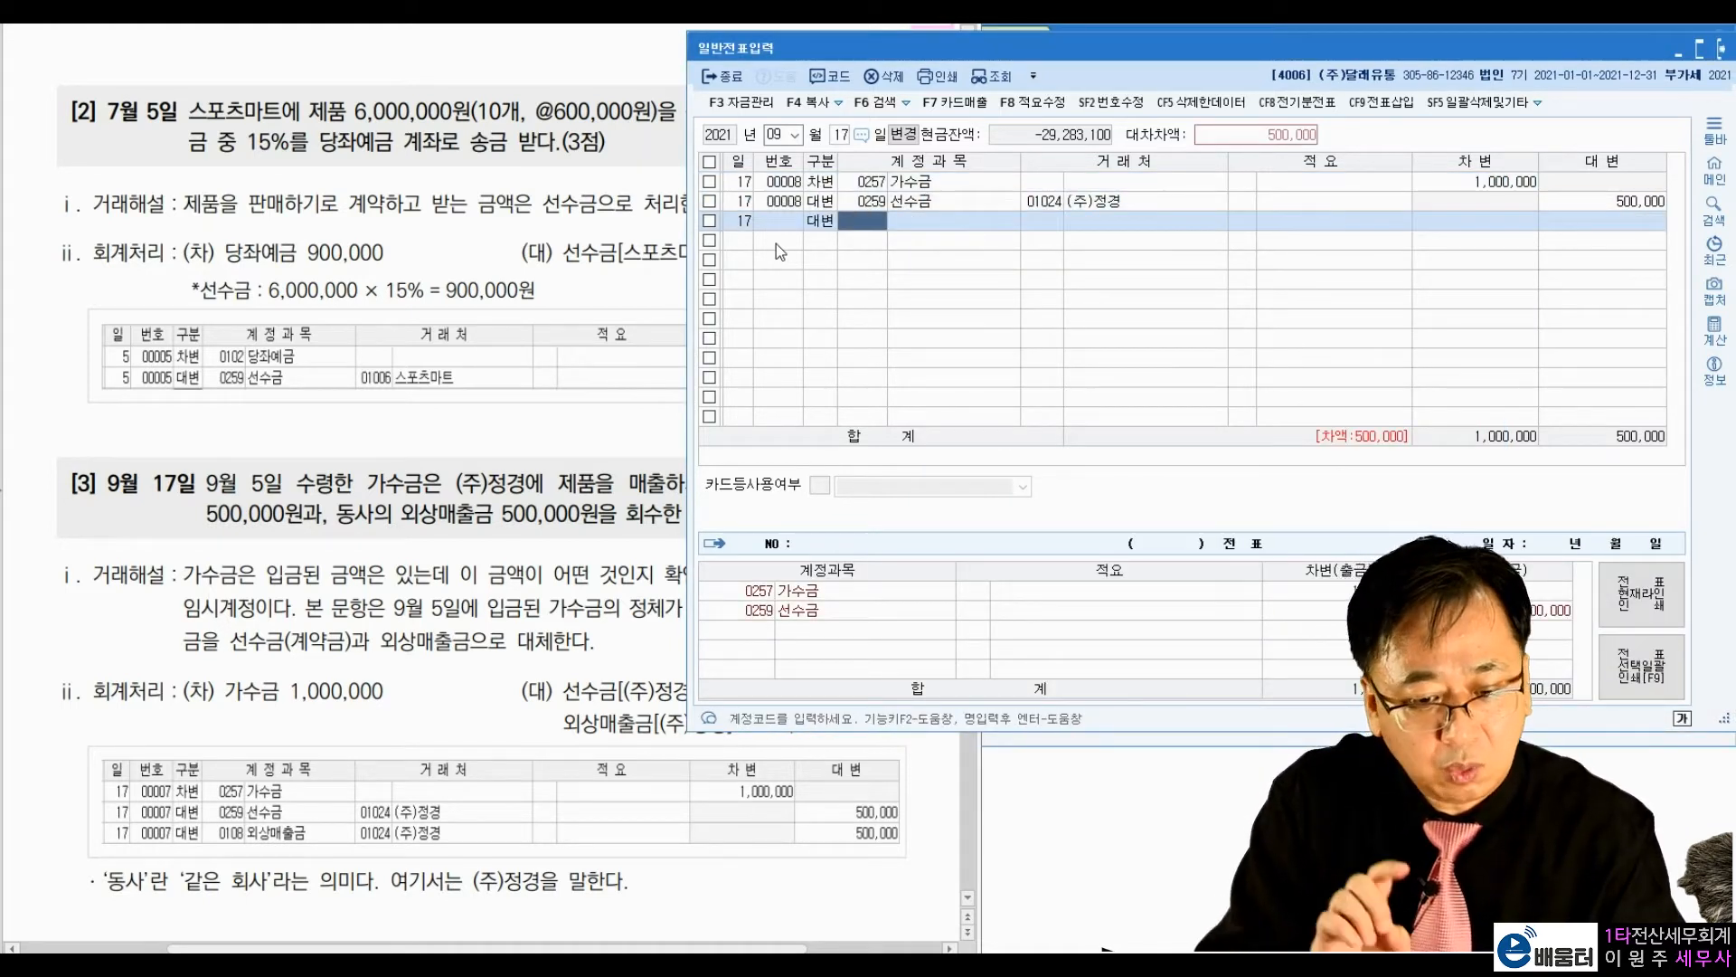
{"action": "type", "text": "108"}
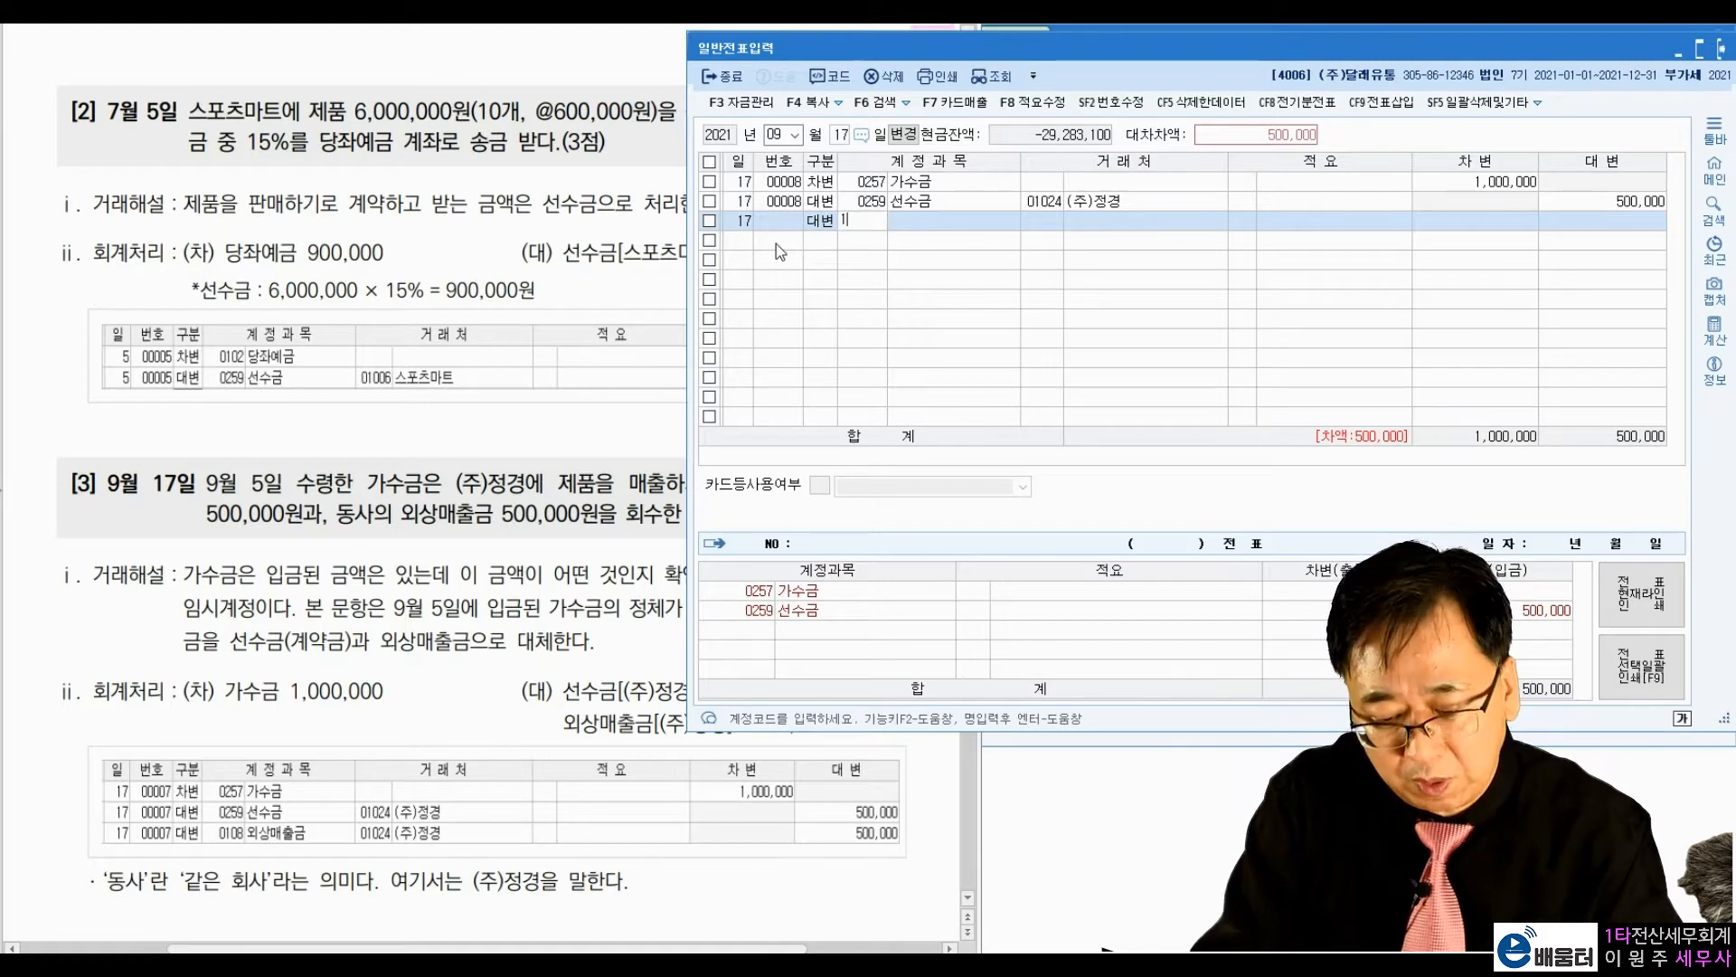
{"action": "key", "text": "Return"}
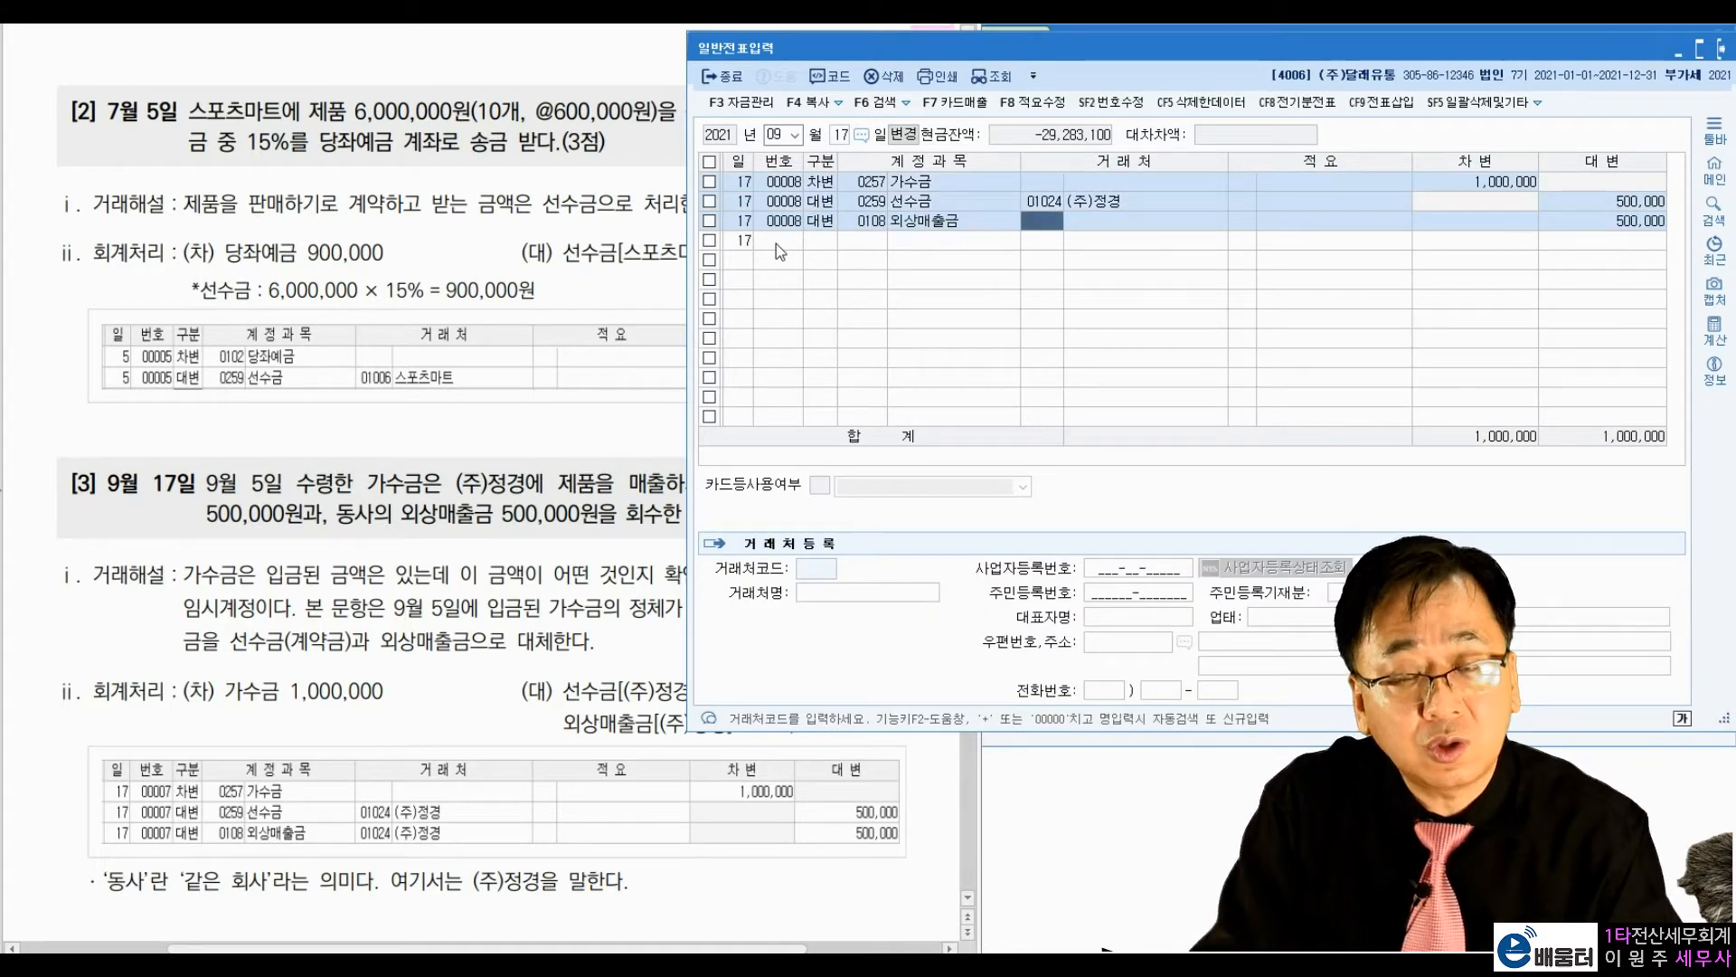
{"action": "type", "text": "1024"}
{"action": "key", "text": "Return"}
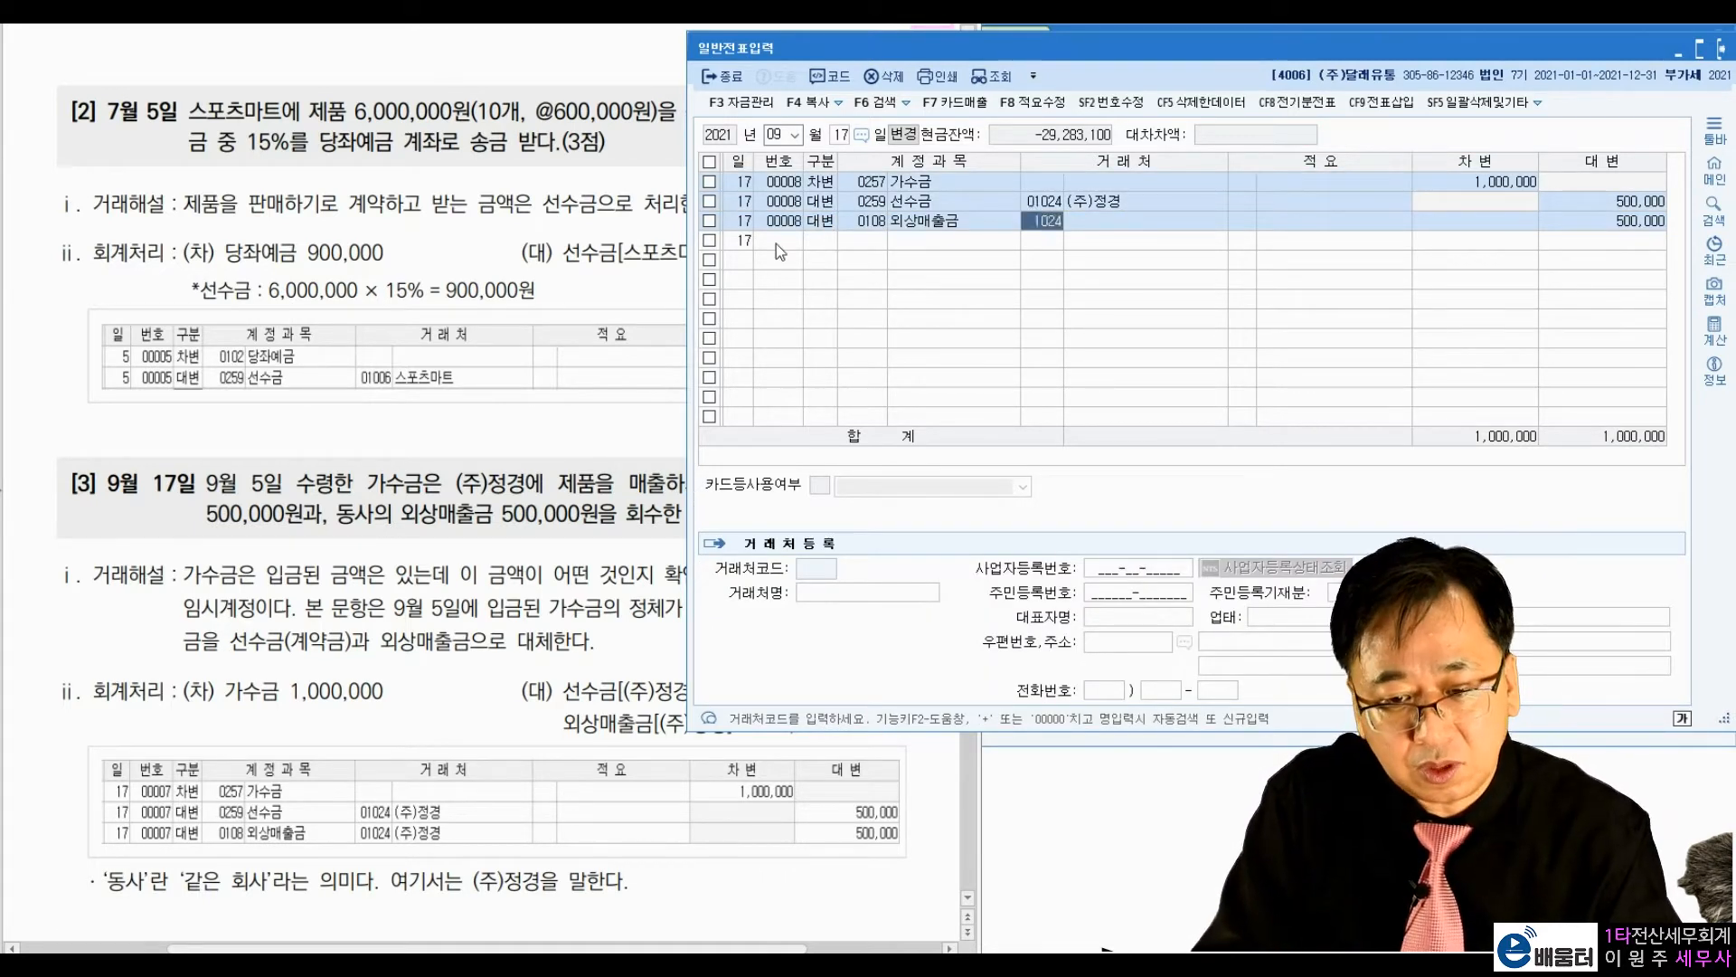
{"action": "key", "text": "Return"}
{"action": "key", "text": "Return"}
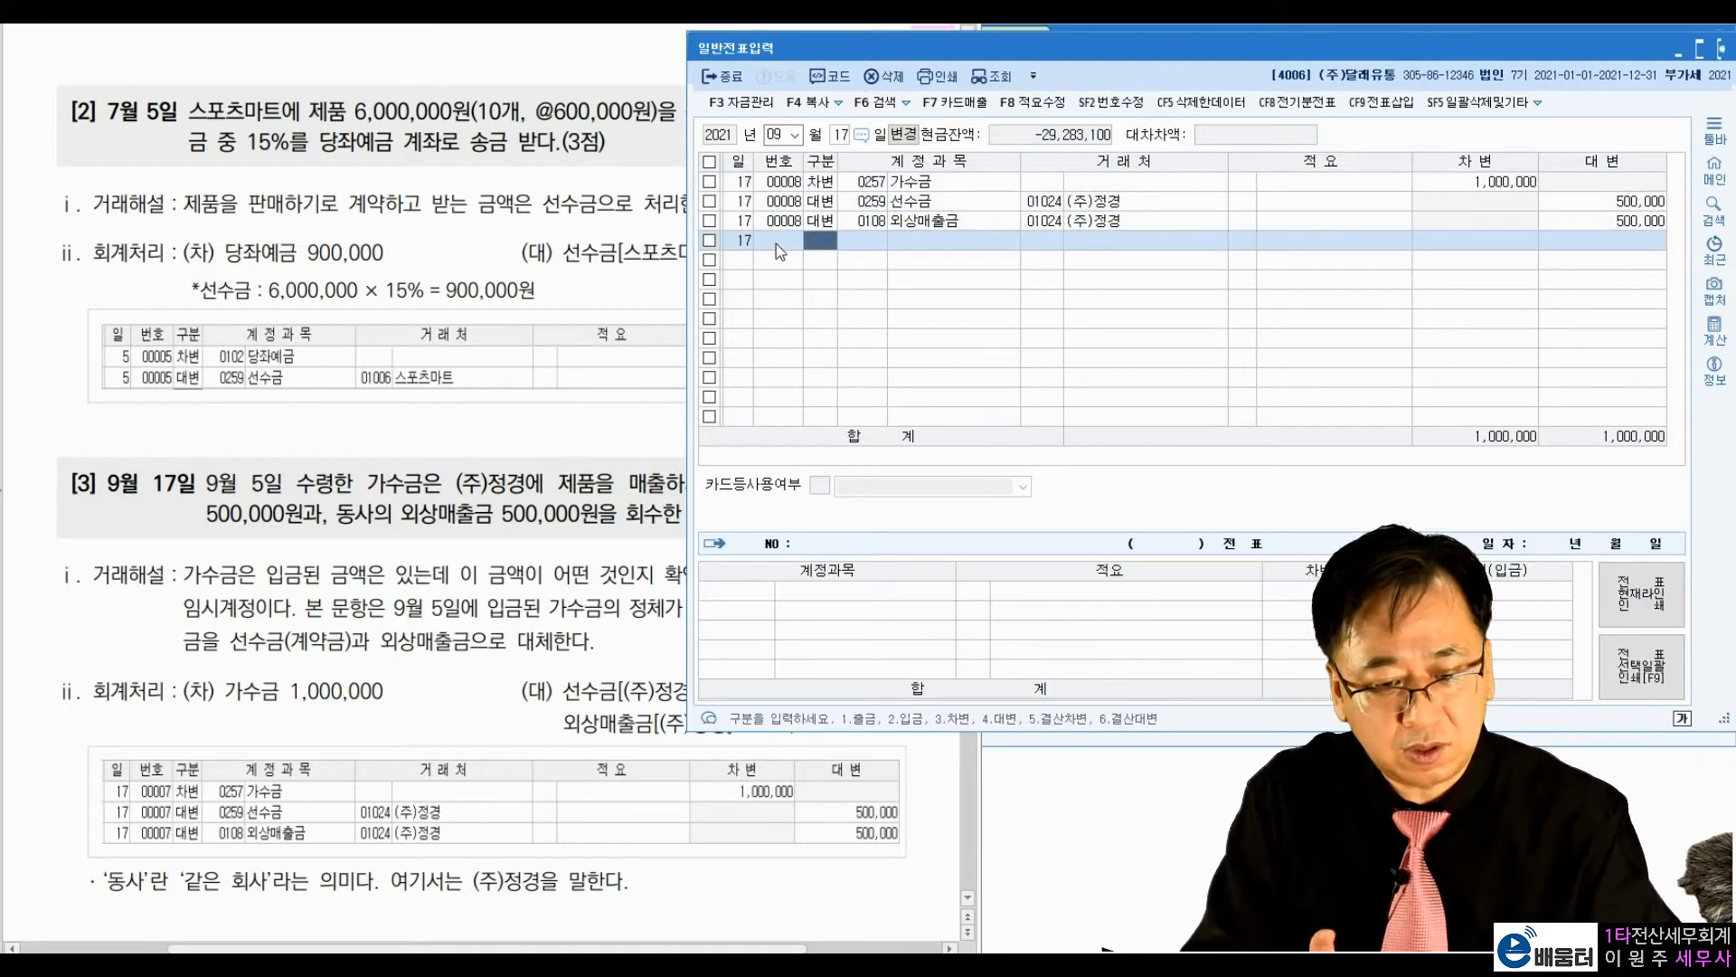
Step: Go to textbook exercise [4], mark 지급한 계약금 400,000원, and handwrite 선급금 400,000 / 현금 400,000 above it
{"action": "left_click", "coordinate": [458, 707]}
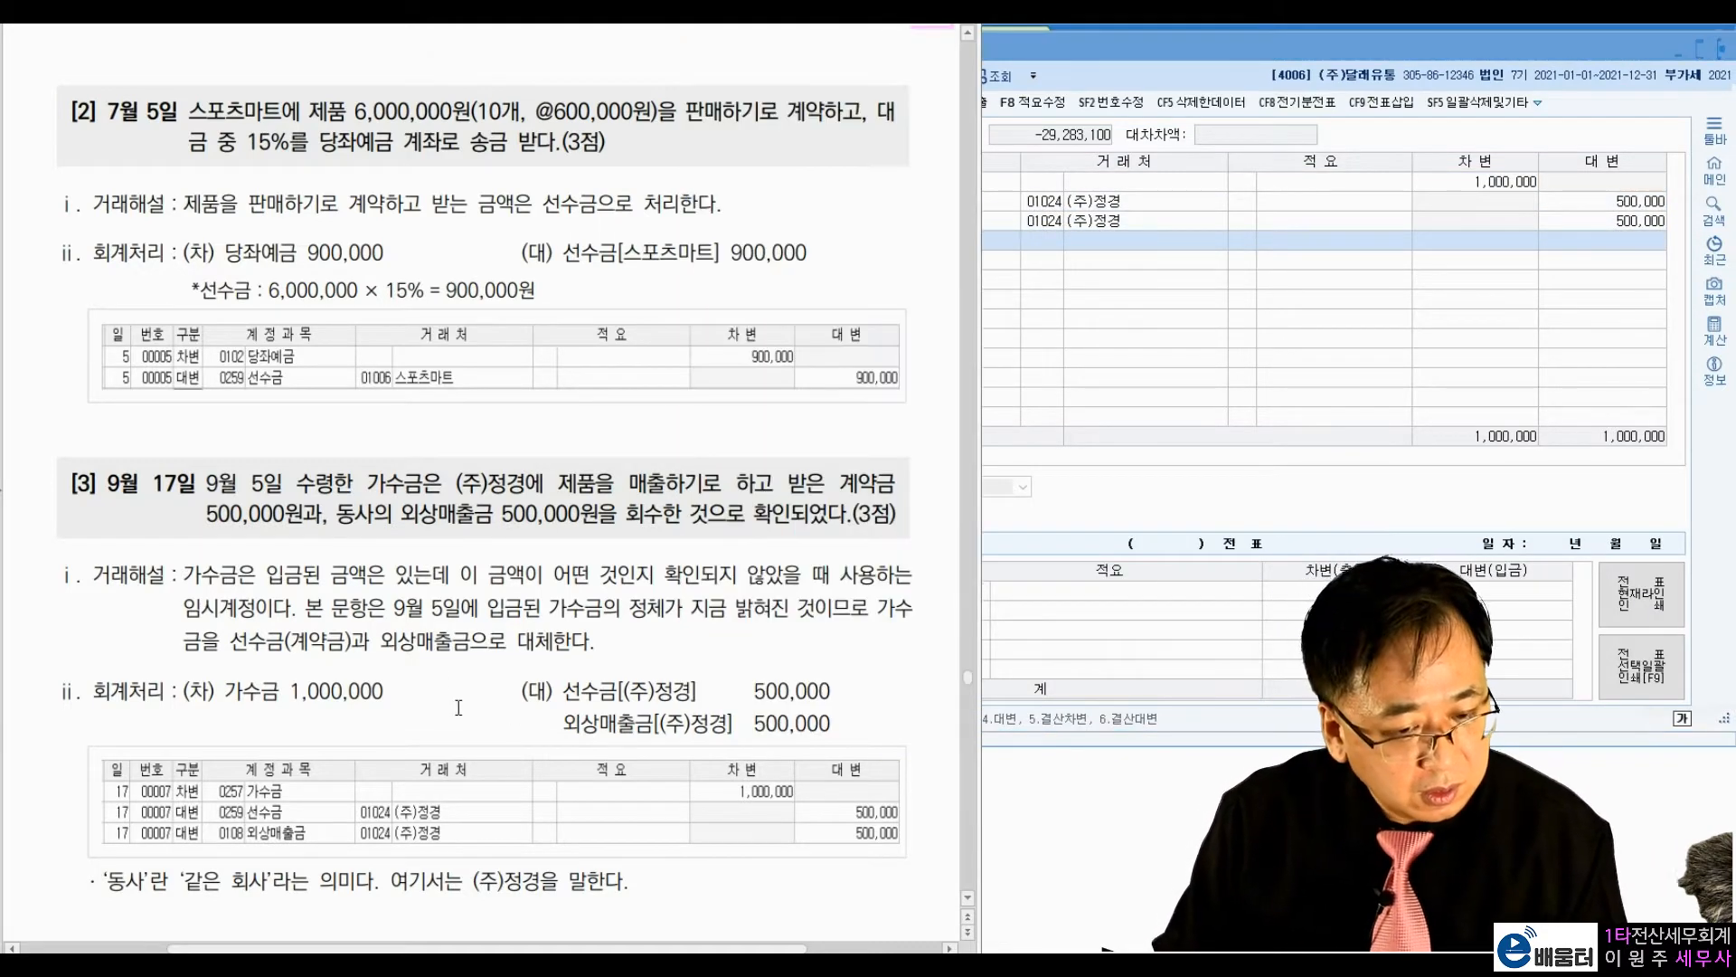
{"action": "scroll", "coordinate": [451, 681], "scroll_direction": "down", "scroll_amount": 7}
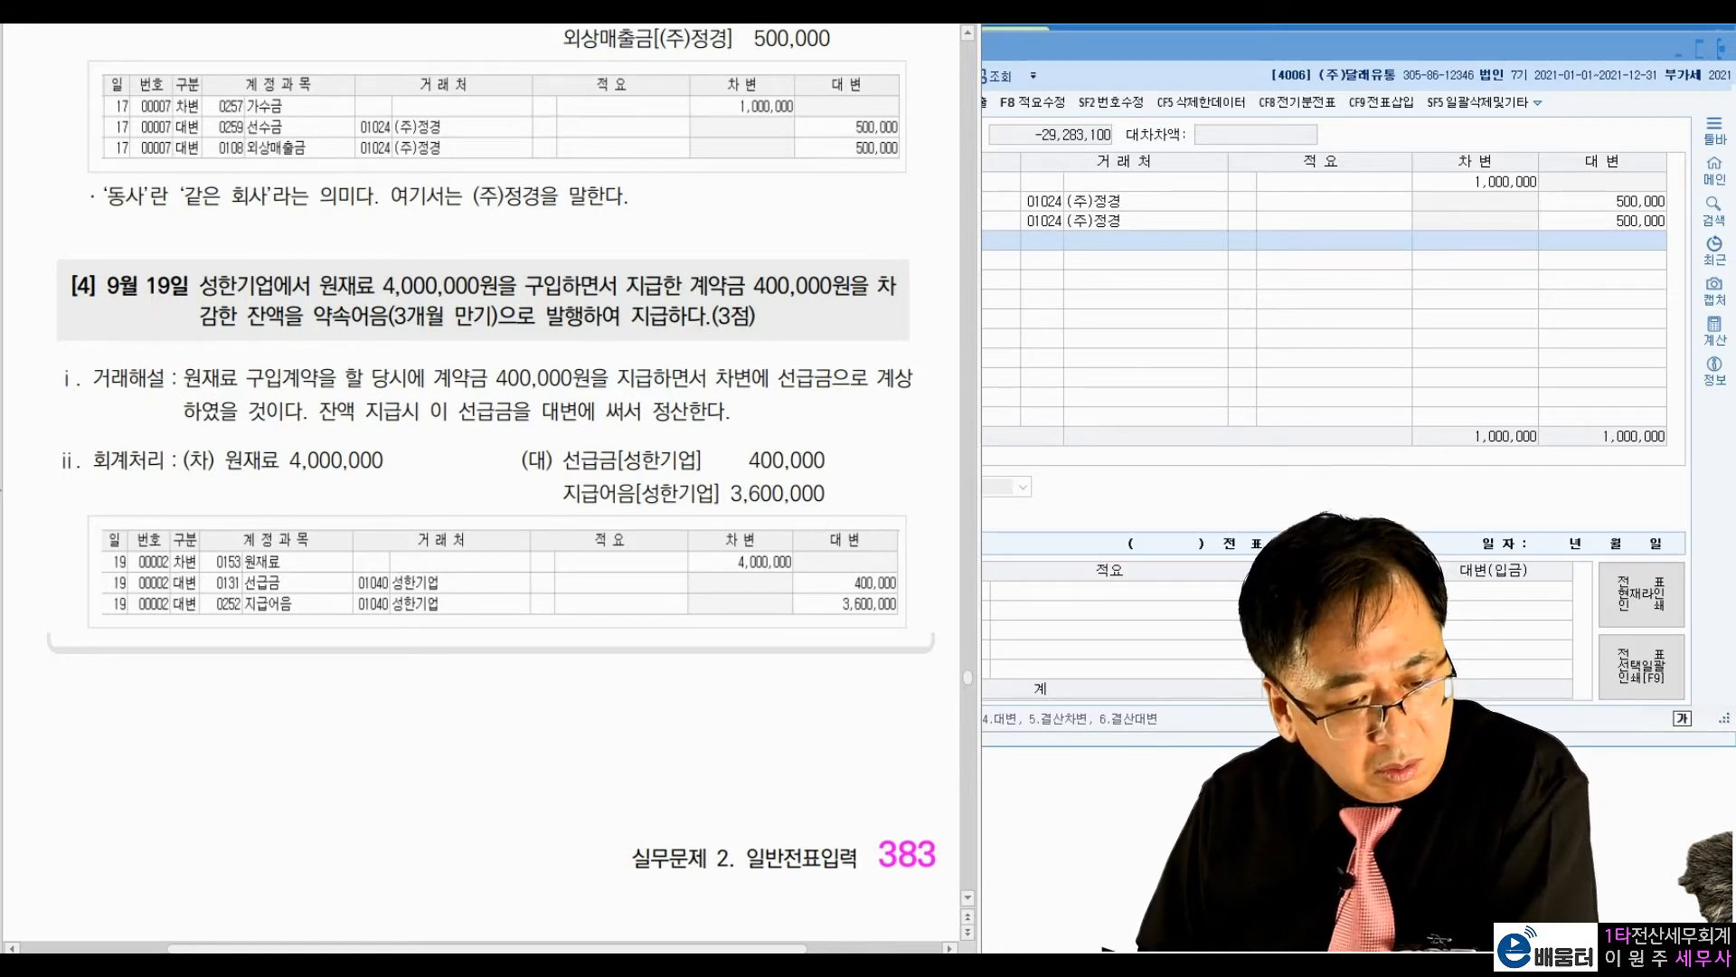
{"action": "left_click_drag", "start_coordinate": [692, 298], "coordinate": [855, 303]}
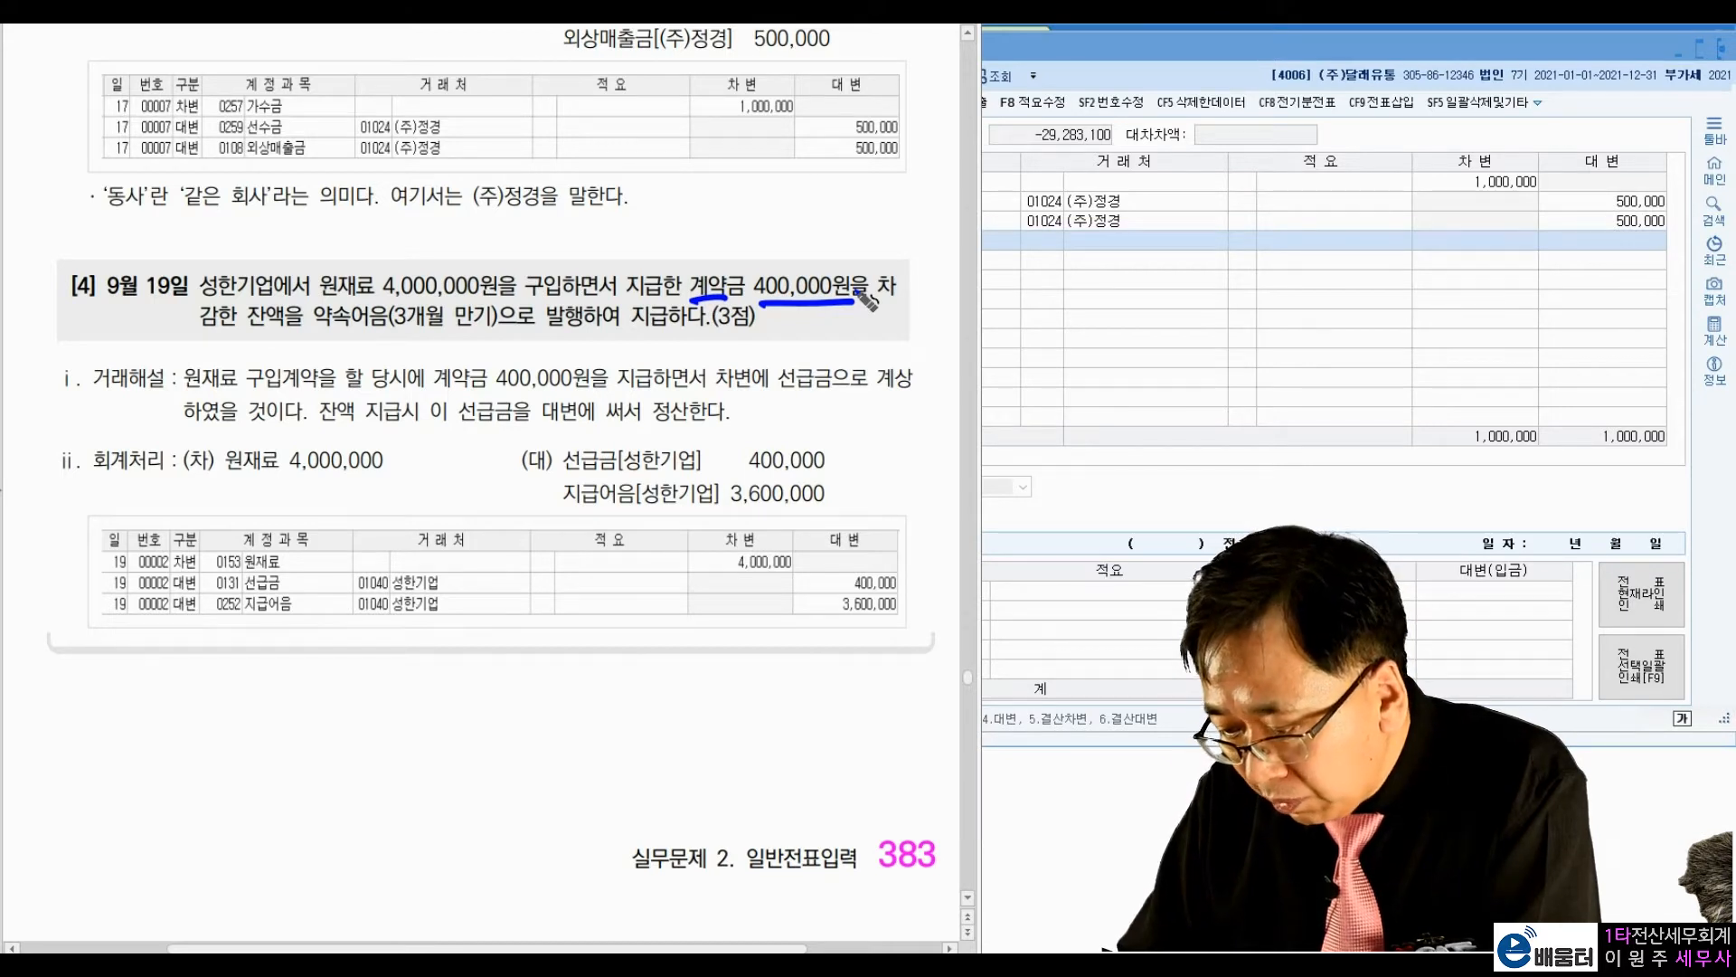
{"action": "mouse_move", "coordinate": [669, 306]}
{"action": "left_mouse_down"}
{"action": "mouse_move", "coordinate": [680, 276]}
{"action": "mouse_move", "coordinate": [677, 292]}
{"action": "left_mouse_up"}
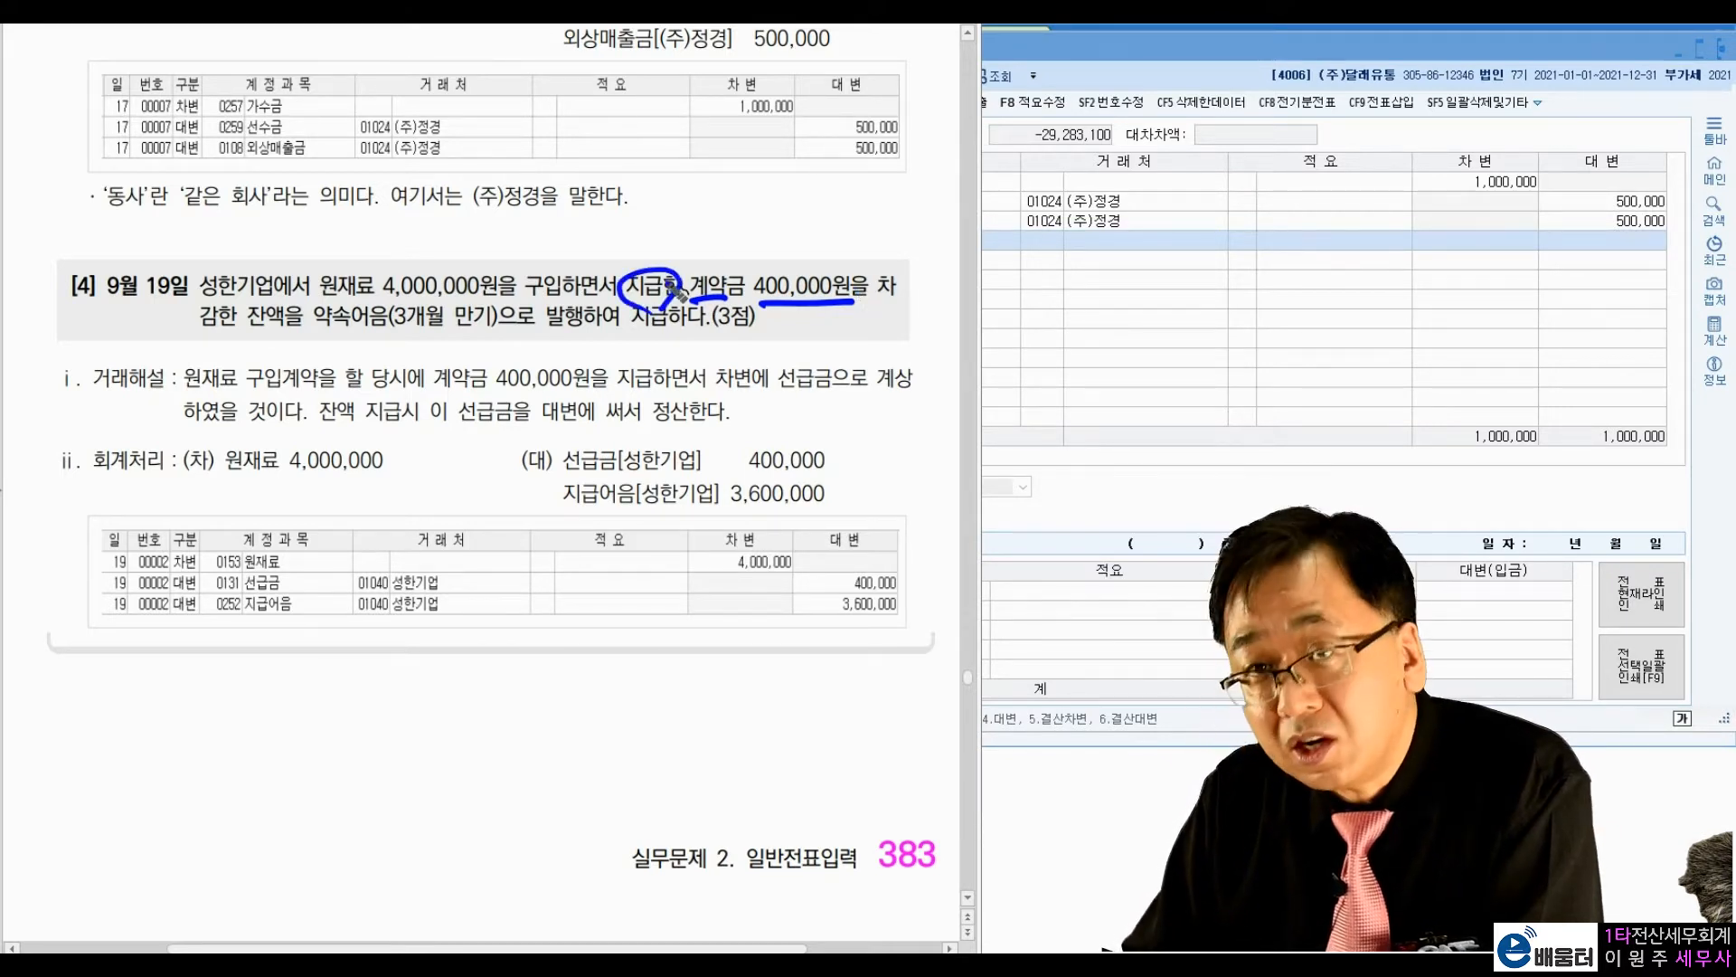
{"action": "mouse_move", "coordinate": [531, 226]}
{"action": "left_mouse_down"}
{"action": "mouse_move", "coordinate": [519, 254]}
{"action": "mouse_move", "coordinate": [573, 226]}
{"action": "mouse_move", "coordinate": [612, 271]}
{"action": "mouse_move", "coordinate": [686, 237]}
{"action": "mouse_move", "coordinate": [674, 251]}
{"action": "mouse_move", "coordinate": [780, 237]}
{"action": "left_mouse_up"}
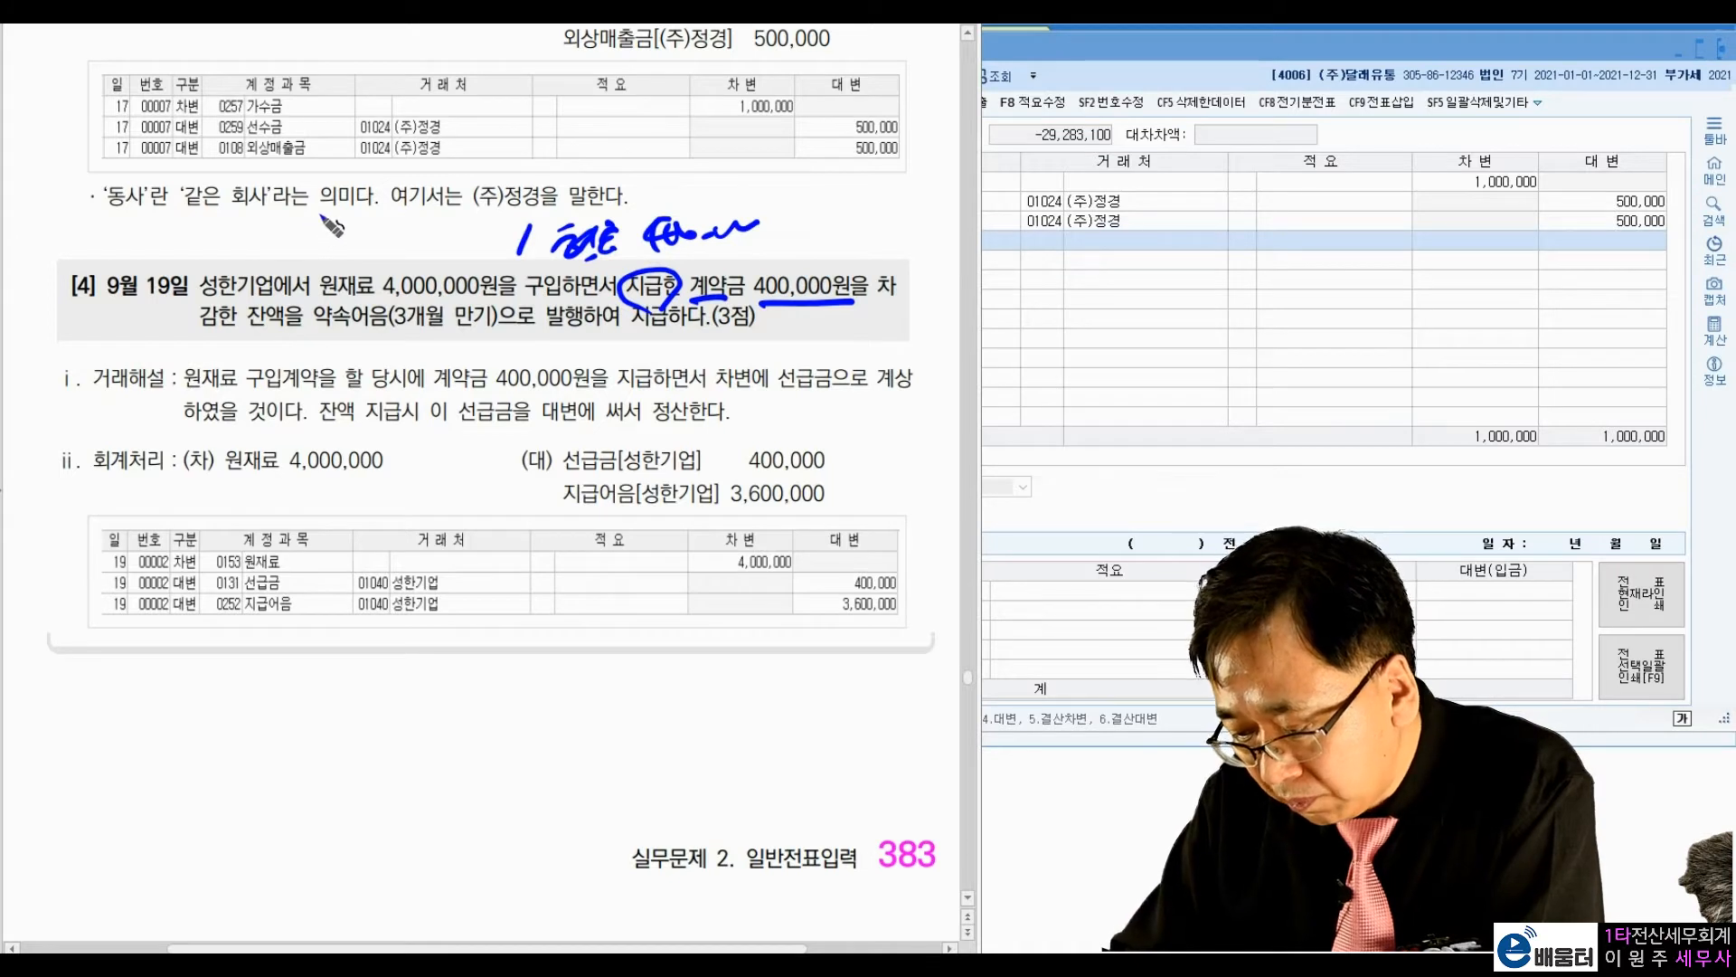
{"action": "mouse_move", "coordinate": [312, 228]}
{"action": "left_mouse_down"}
{"action": "mouse_move", "coordinate": [330, 258]}
{"action": "mouse_move", "coordinate": [354, 237]}
{"action": "mouse_move", "coordinate": [367, 258]}
{"action": "mouse_move", "coordinate": [387, 241]}
{"action": "mouse_move", "coordinate": [498, 244]}
{"action": "mouse_move", "coordinate": [514, 216]}
{"action": "left_mouse_up"}
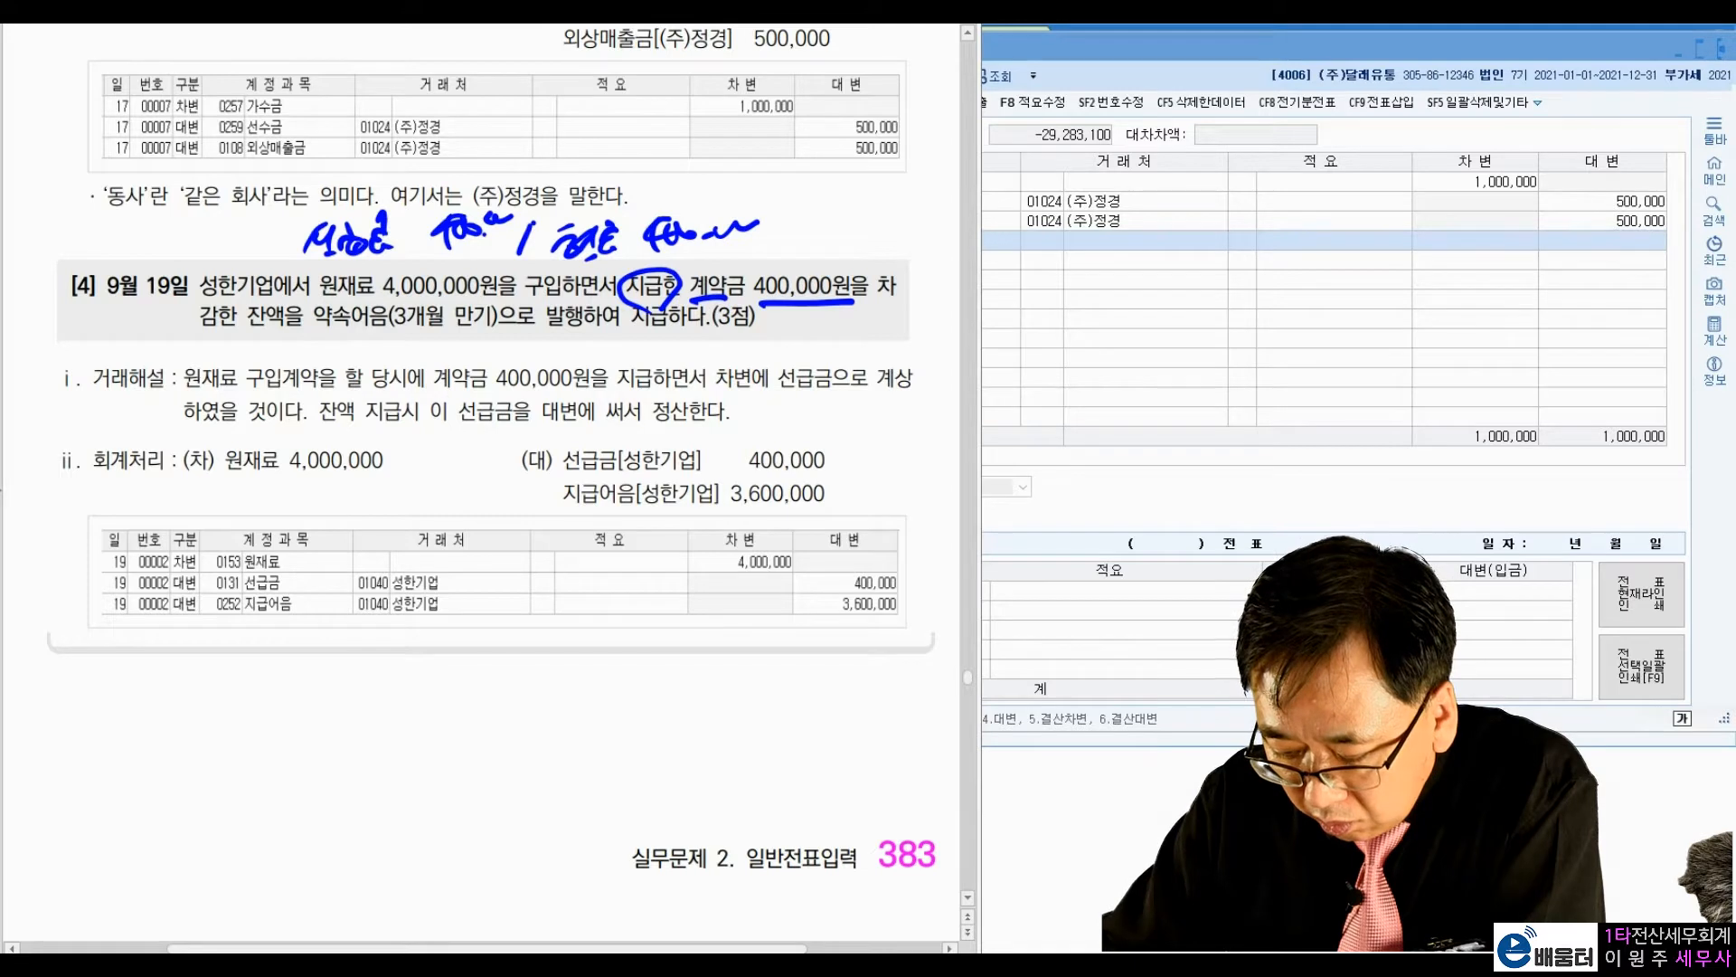
Step: Mark the 선급금, 지급어음 3,600,000 and 원재료 4,000,000 entries in exercise [4]'s answer, and clear all annotations
{"action": "mouse_move", "coordinate": [452, 280]}
{"action": "left_mouse_down"}
{"action": "mouse_move", "coordinate": [335, 271]}
{"action": "mouse_move", "coordinate": [507, 217]}
{"action": "mouse_move", "coordinate": [488, 271]}
{"action": "mouse_move", "coordinate": [669, 448]}
{"action": "mouse_move", "coordinate": [649, 418]}
{"action": "left_mouse_up"}
{"action": "left_click", "coordinate": [713, 438]}
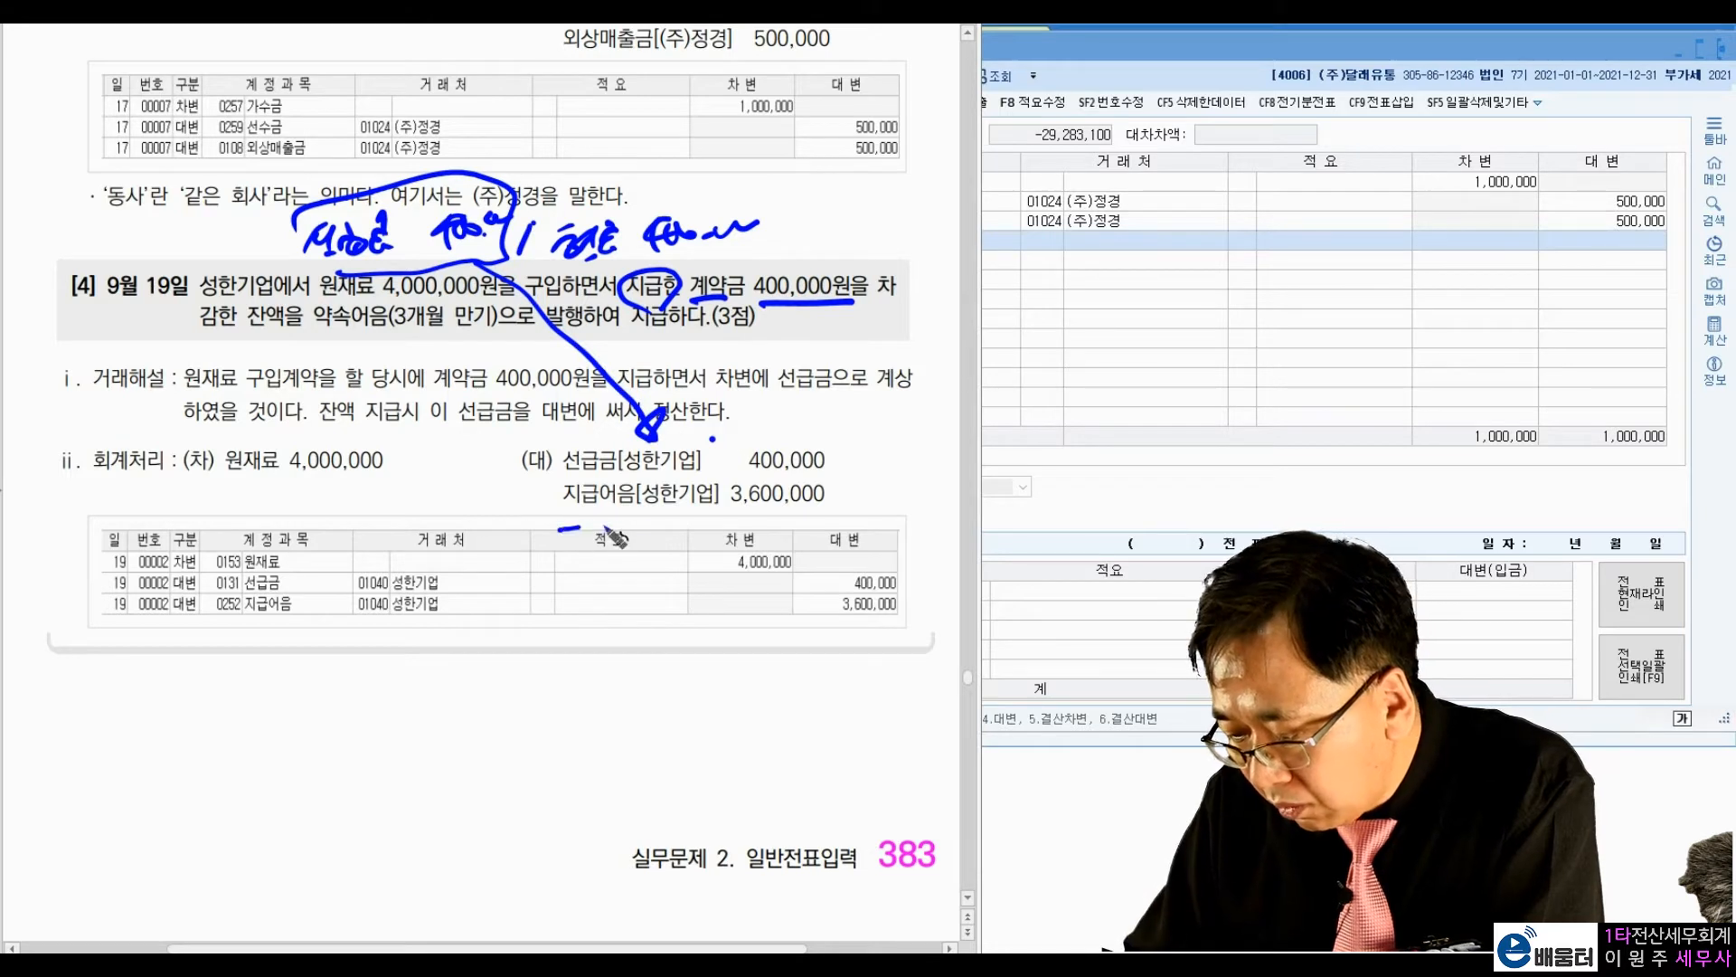
{"action": "left_click_drag", "start_coordinate": [561, 527], "coordinate": [866, 509]}
{"action": "left_click", "coordinate": [877, 475]}
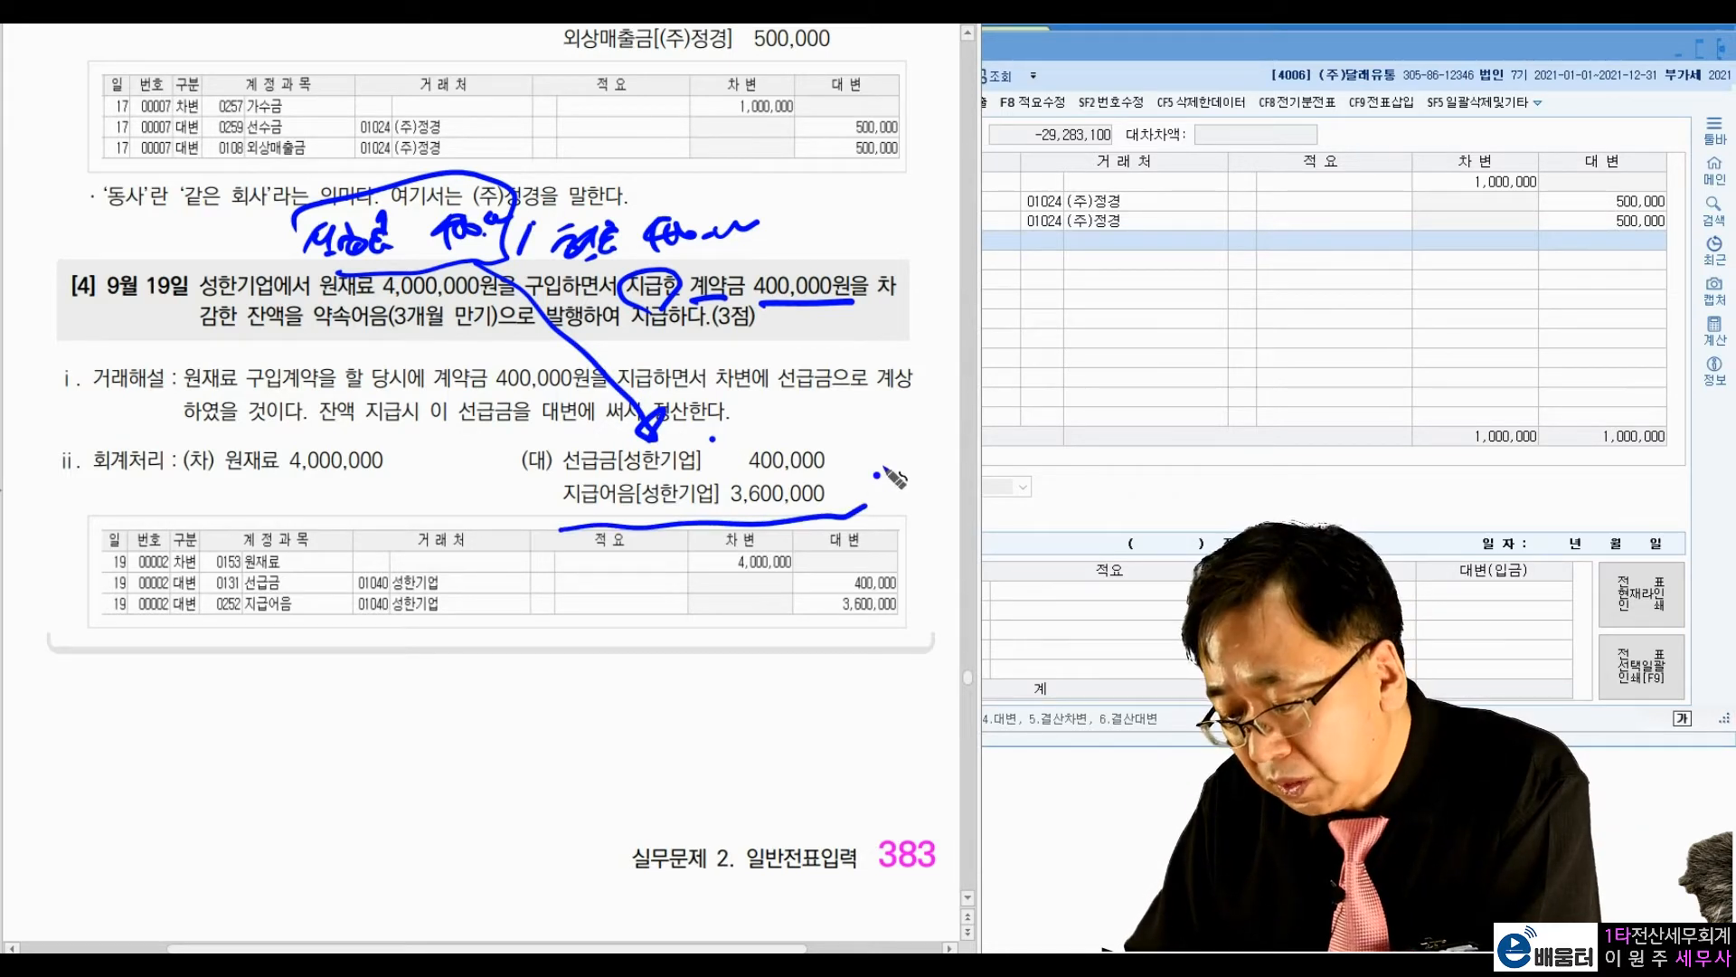
{"action": "left_click_drag", "start_coordinate": [217, 479], "coordinate": [409, 484]}
{"action": "left_click", "coordinate": [450, 474]}
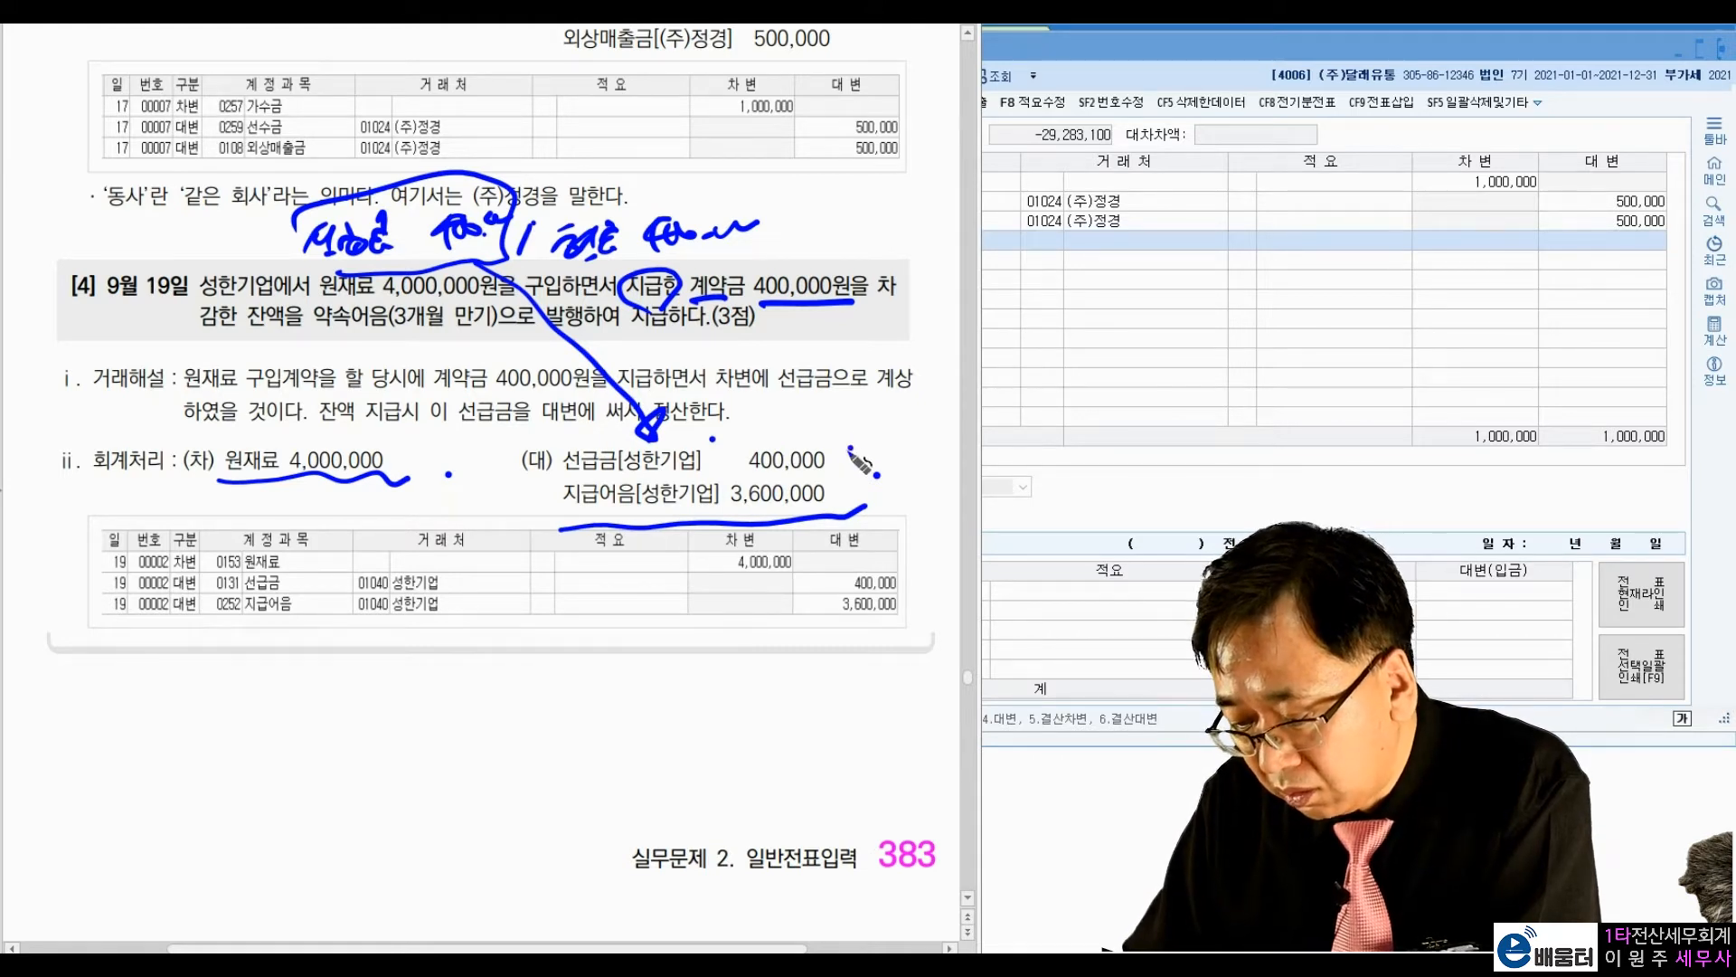
{"action": "left_click", "coordinate": [870, 439]}
{"action": "left_click_drag", "start_coordinate": [844, 489], "coordinate": [866, 496]}
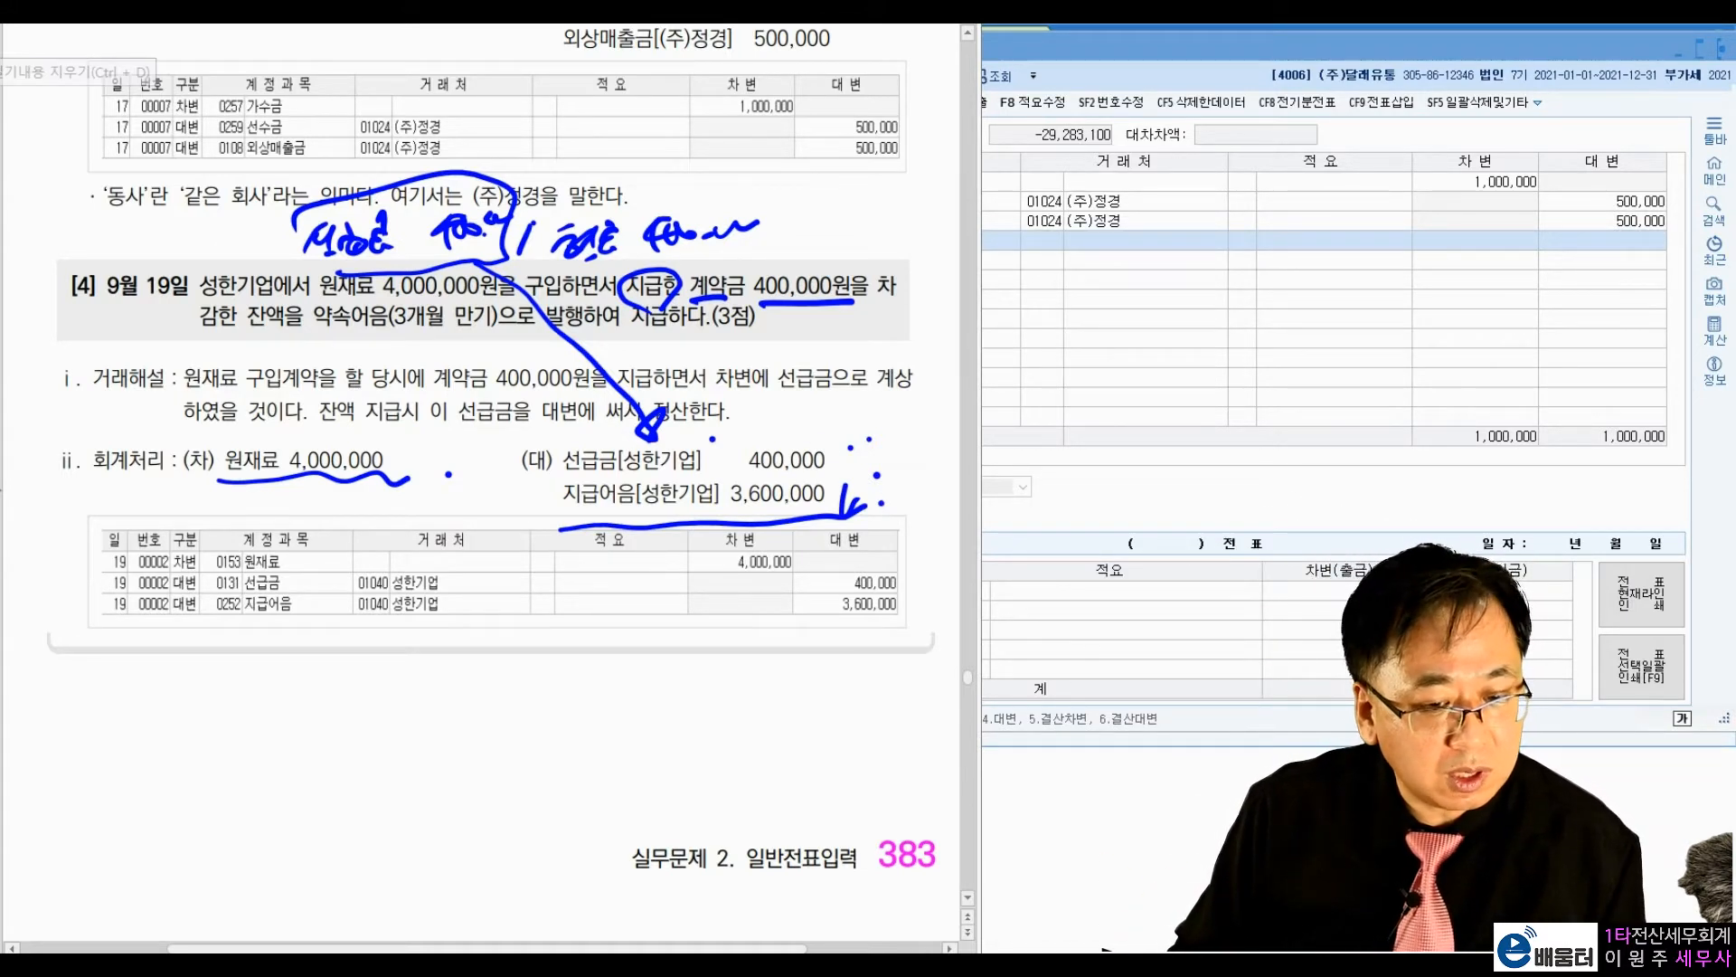
{"action": "key", "text": "ctrl+d"}
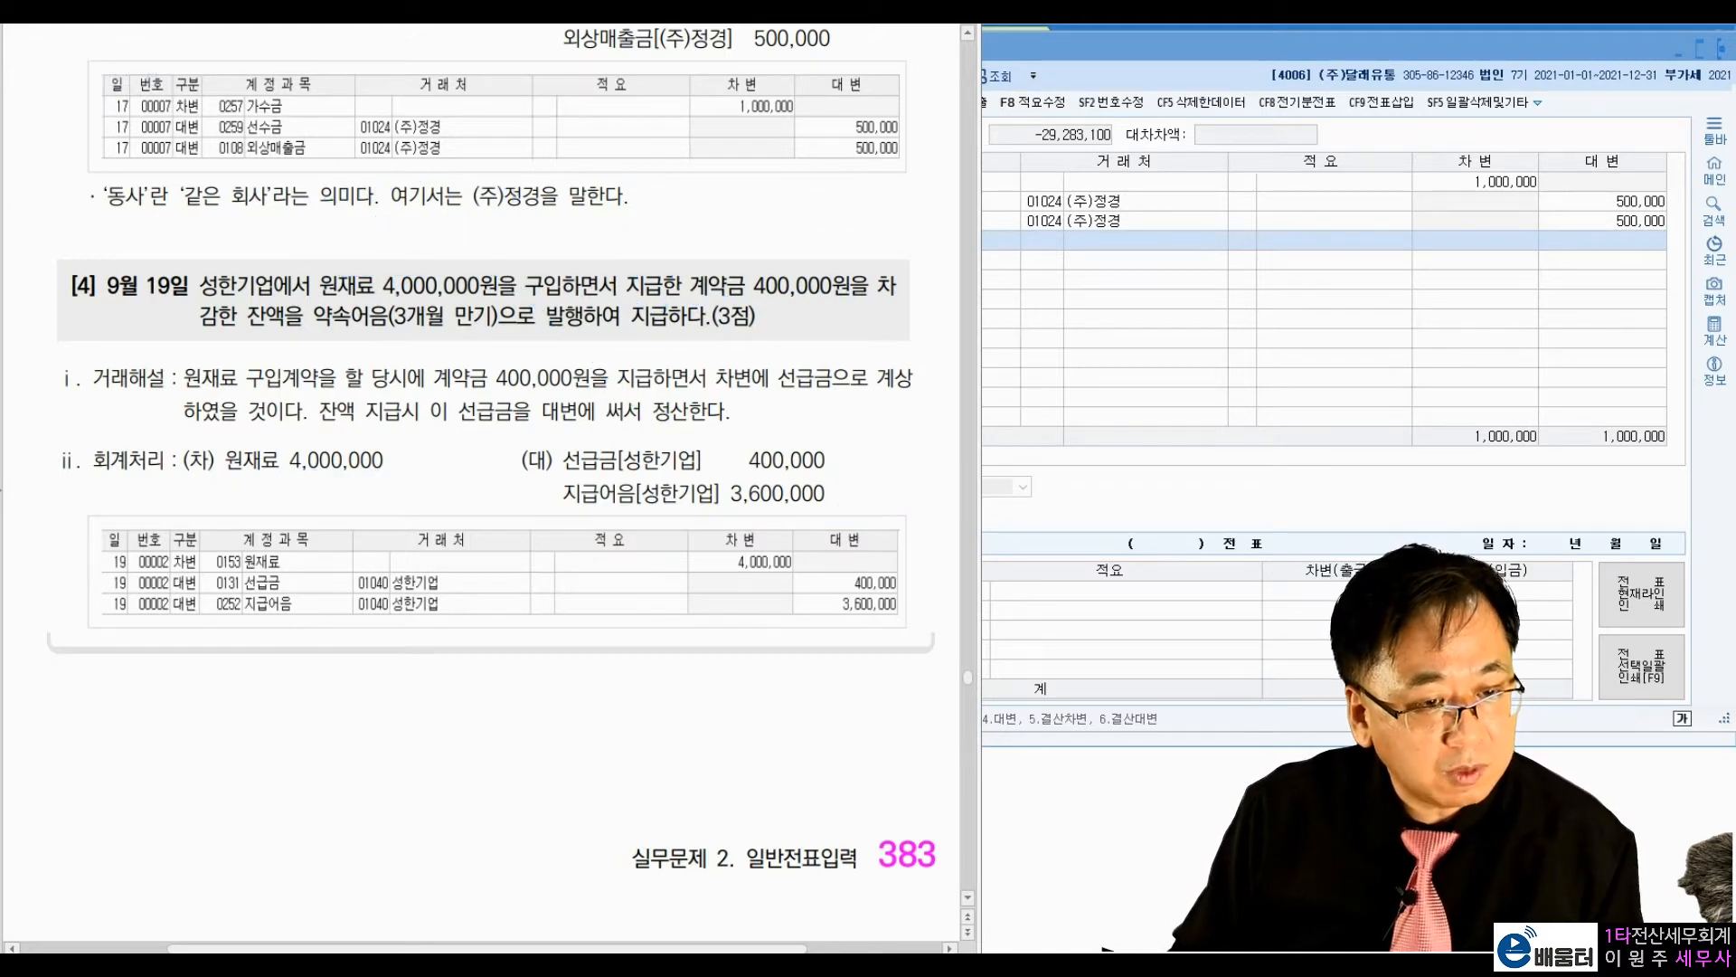
Step: Return to 일반전표입력 and set the voucher date to September 19
{"action": "left_click", "coordinate": [1157, 353]}
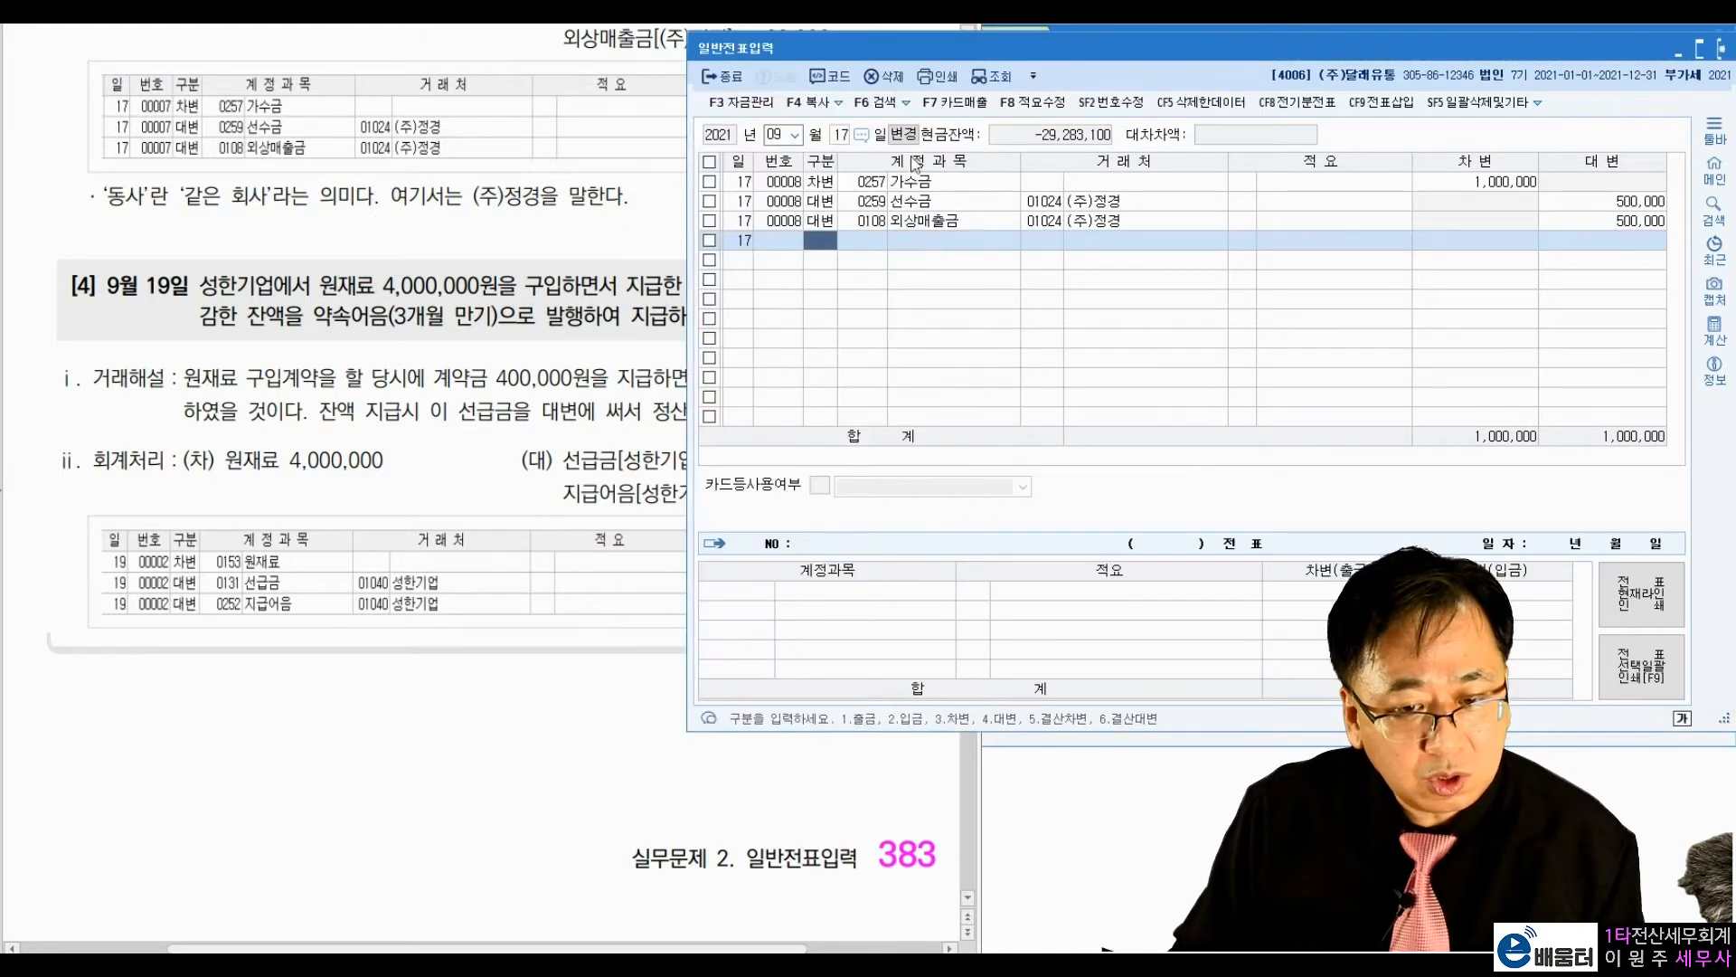
{"action": "left_click", "coordinate": [840, 136]}
{"action": "type", "text": "19"}
{"action": "key", "text": "Return"}
Step: Enter a debit line for account 0153 원재료 with no vendor and the amount 4,000,000
{"action": "type", "text": "3"}
{"action": "key", "text": "Return"}
{"action": "type", "text": "우너"}
{"action": "key", "text": "BackSpace"}
{"action": "key", "text": "BackSpace"}
{"action": "key", "text": "BackSpace"}
{"action": "type", "text": "ㅇ원재료"}
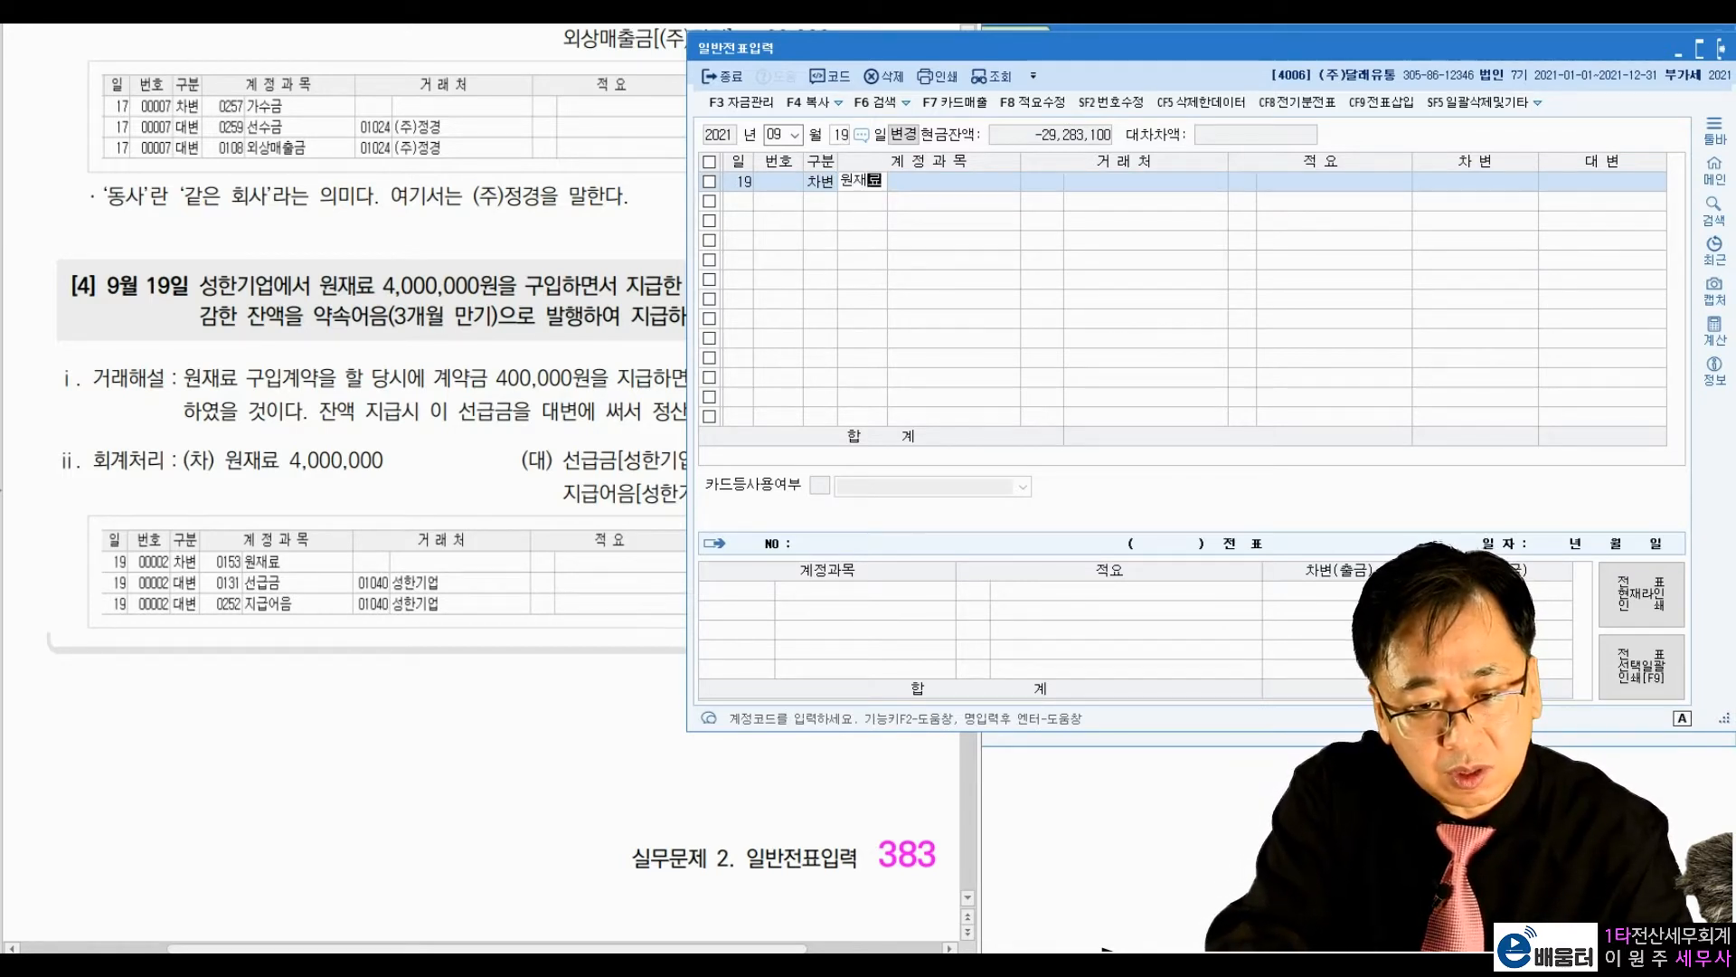
{"action": "key", "text": "Return"}
{"action": "key", "text": "Return"}
{"action": "key", "text": "Return"}
{"action": "type", "text": "4000000"}
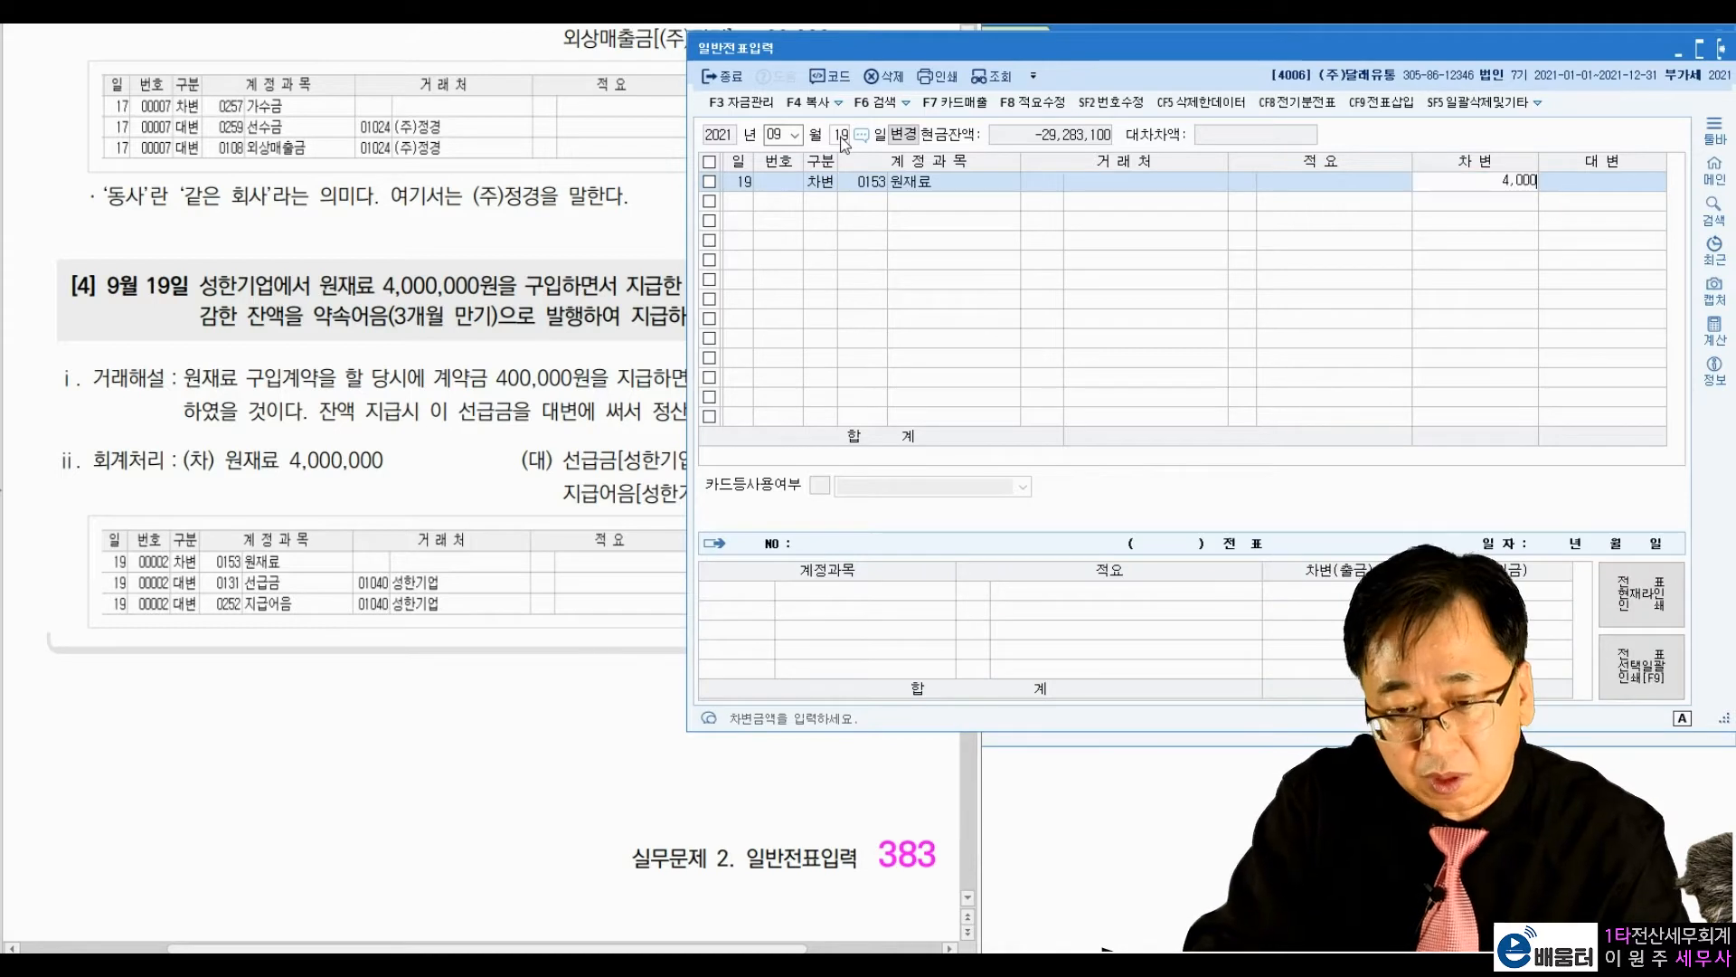
{"action": "key", "text": "Return"}
Step: Enter a credit line for account 0131 선급금 with vendor 01040 성한기업 and the amount 400,000
{"action": "key", "text": "Return"}
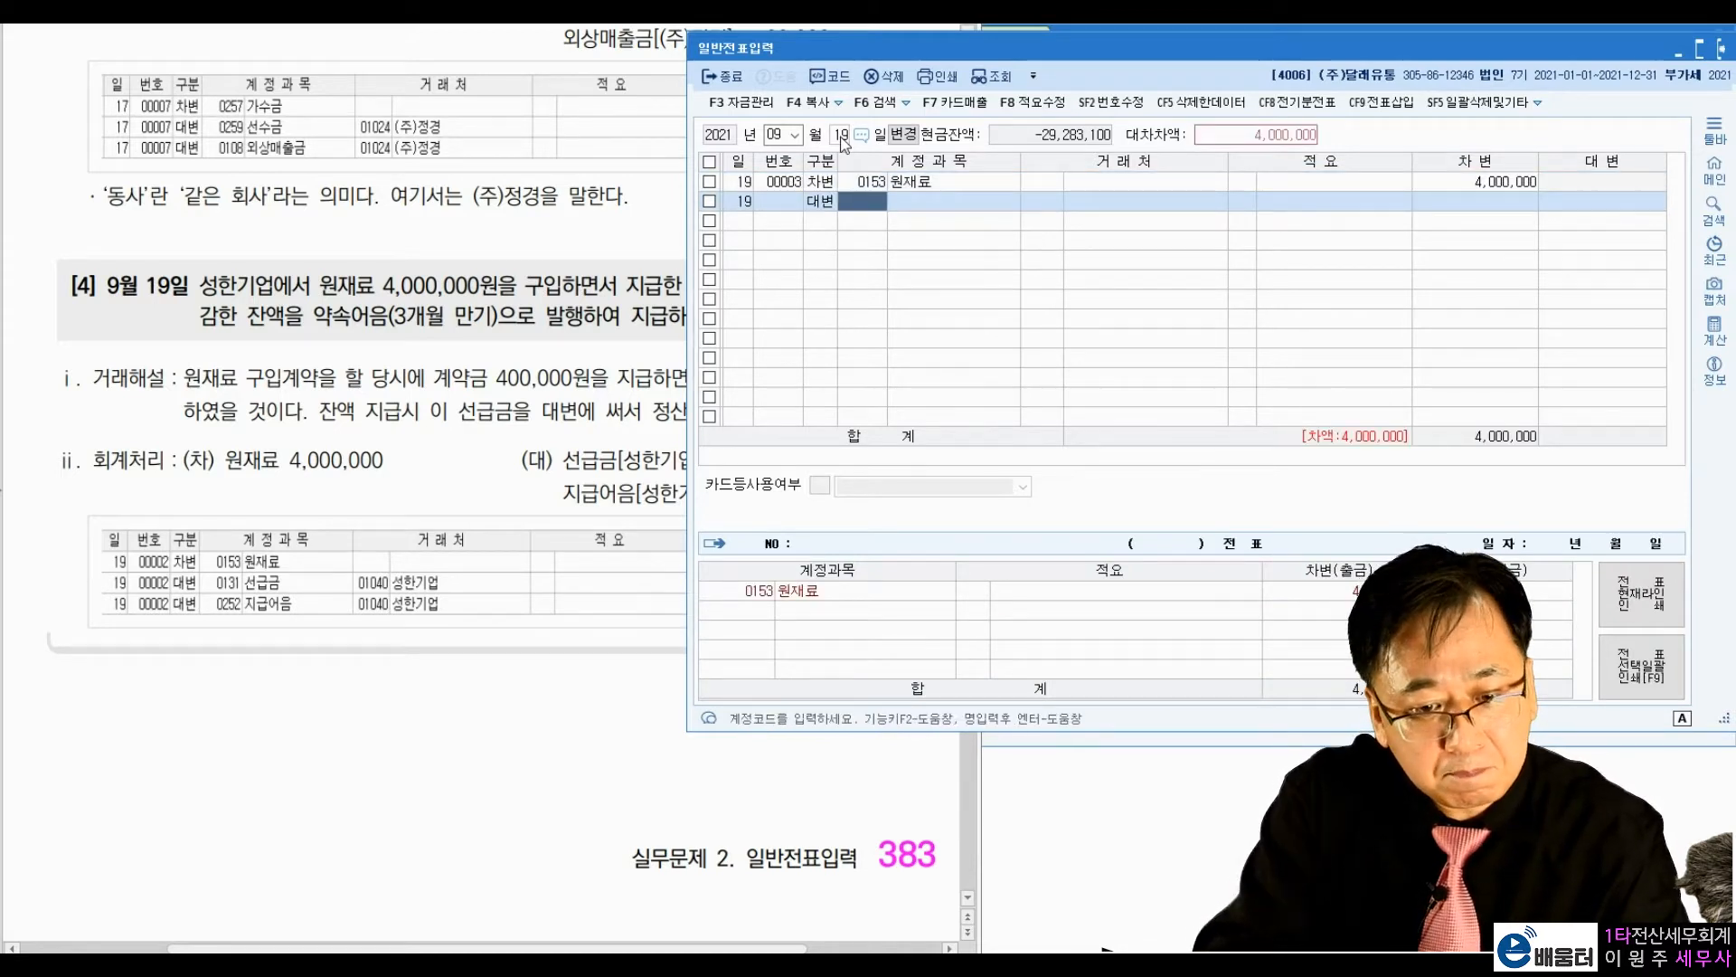
{"action": "type", "text": "선급금"}
{"action": "key", "text": "Return"}
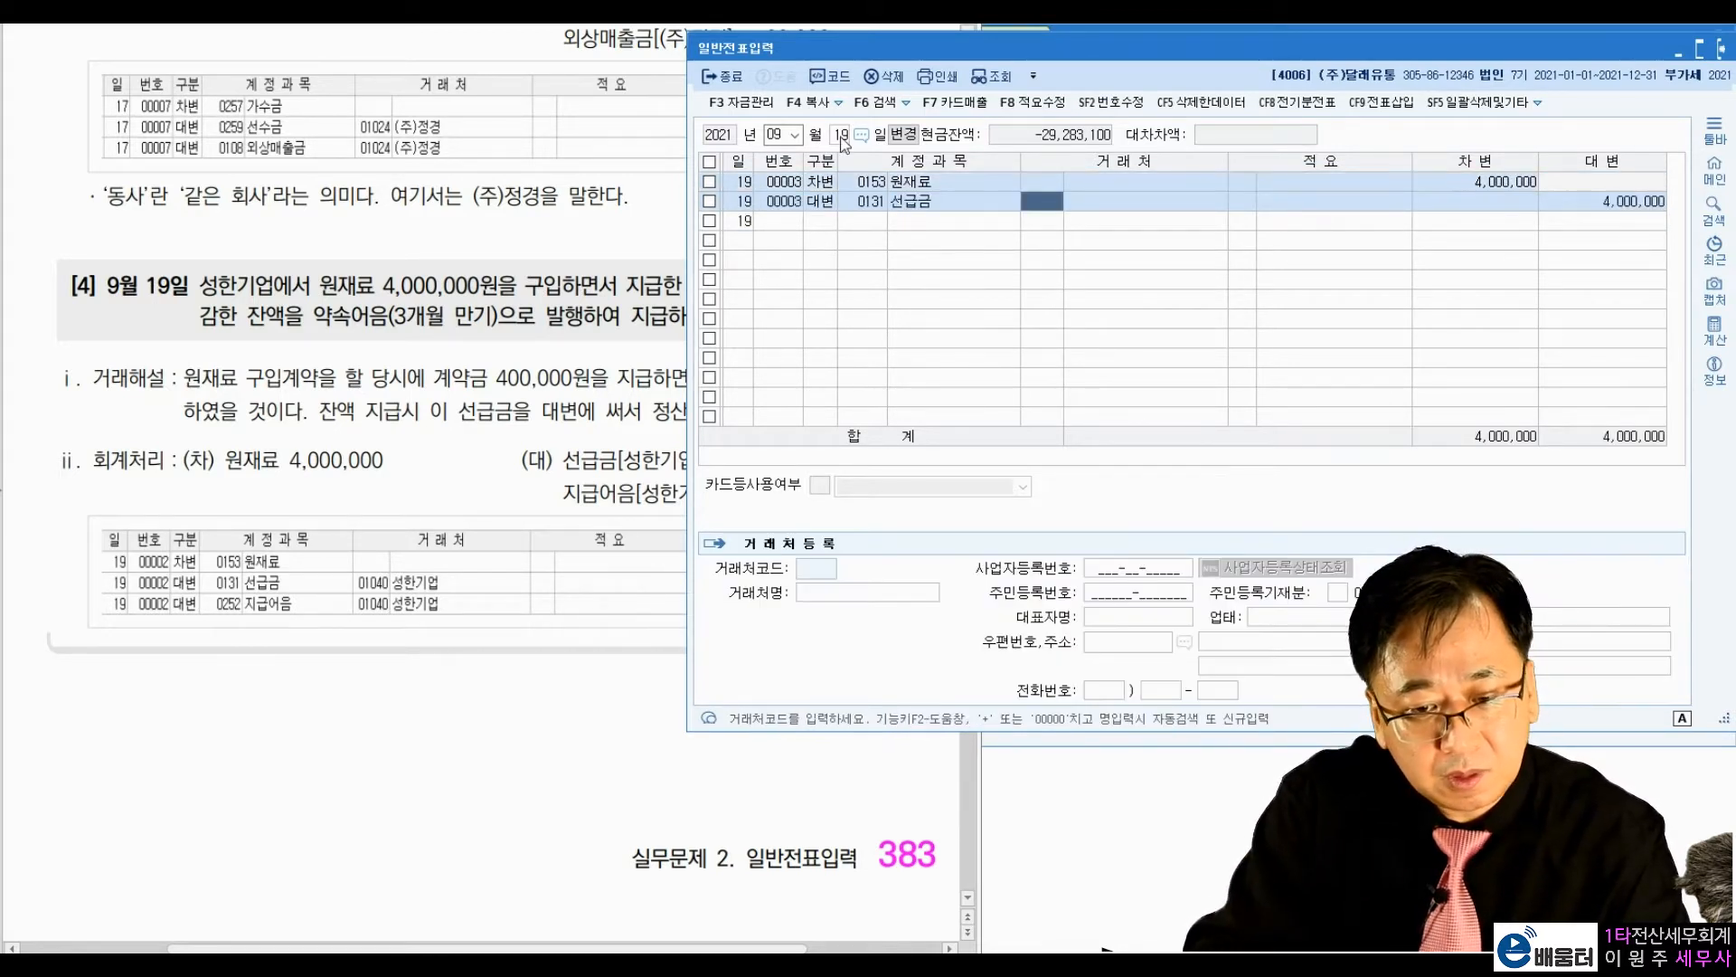
{"action": "type", "text": "성한"}
{"action": "key", "text": "Return"}
{"action": "key", "text": "Return"}
{"action": "key", "text": "Return"}
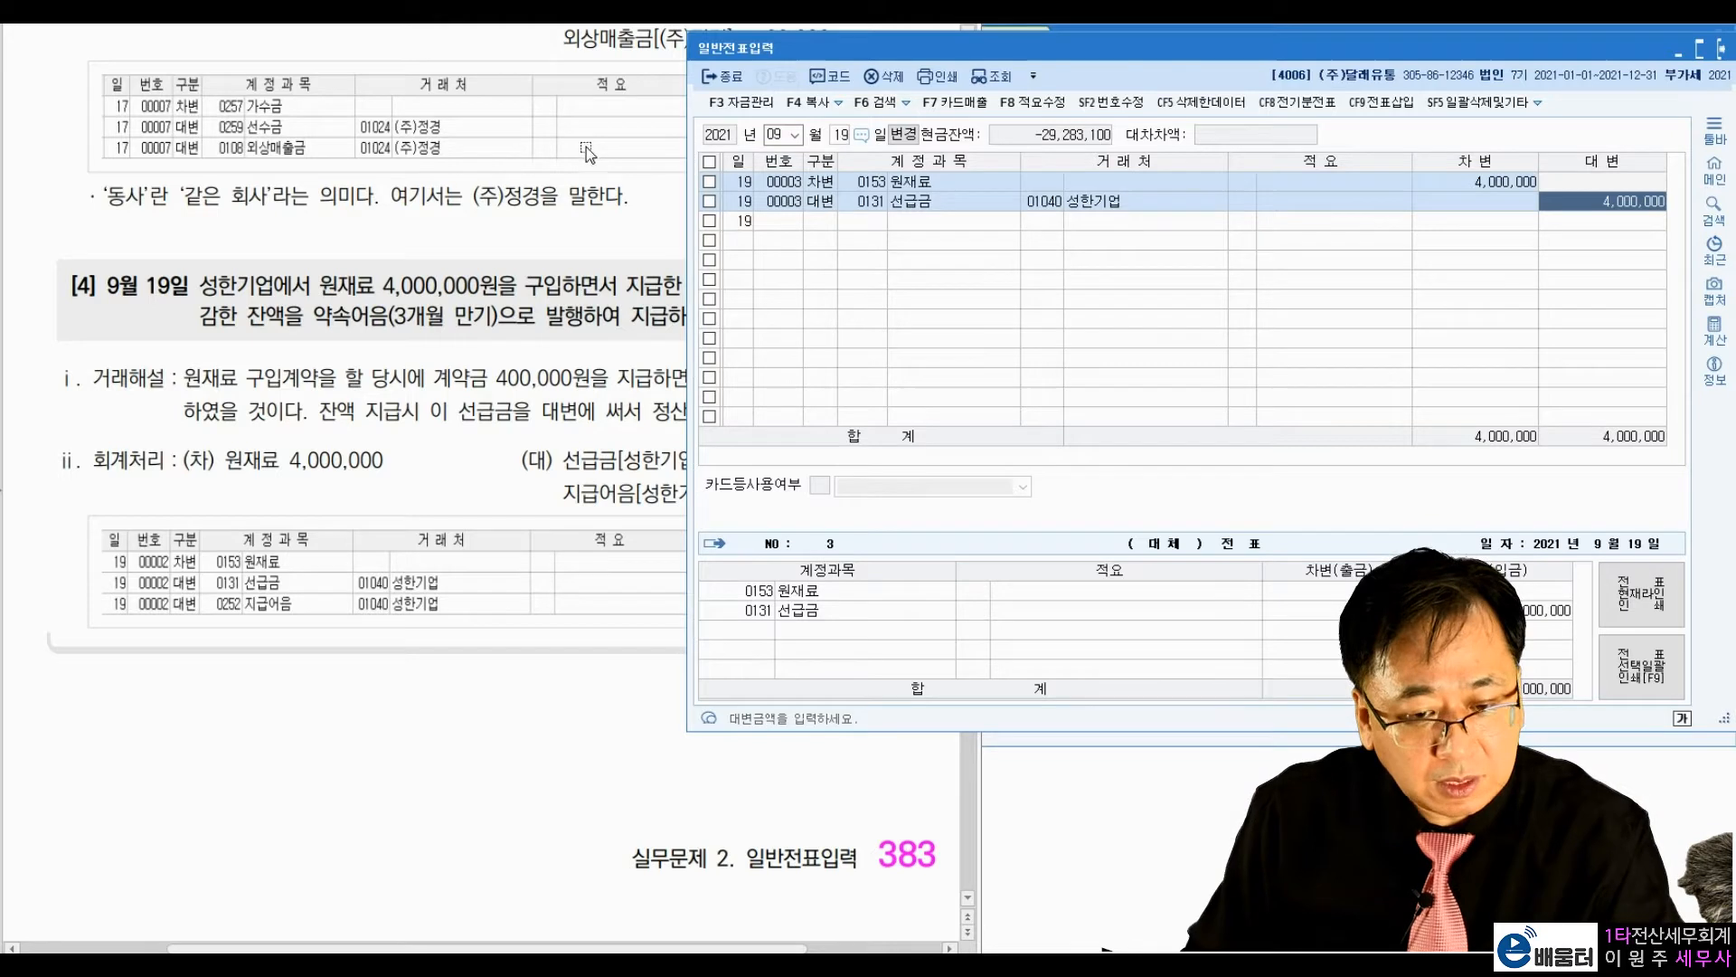
{"action": "left_click", "coordinate": [1635, 201]}
{"action": "type", "text": "400,000"}
{"action": "key", "text": "Return"}
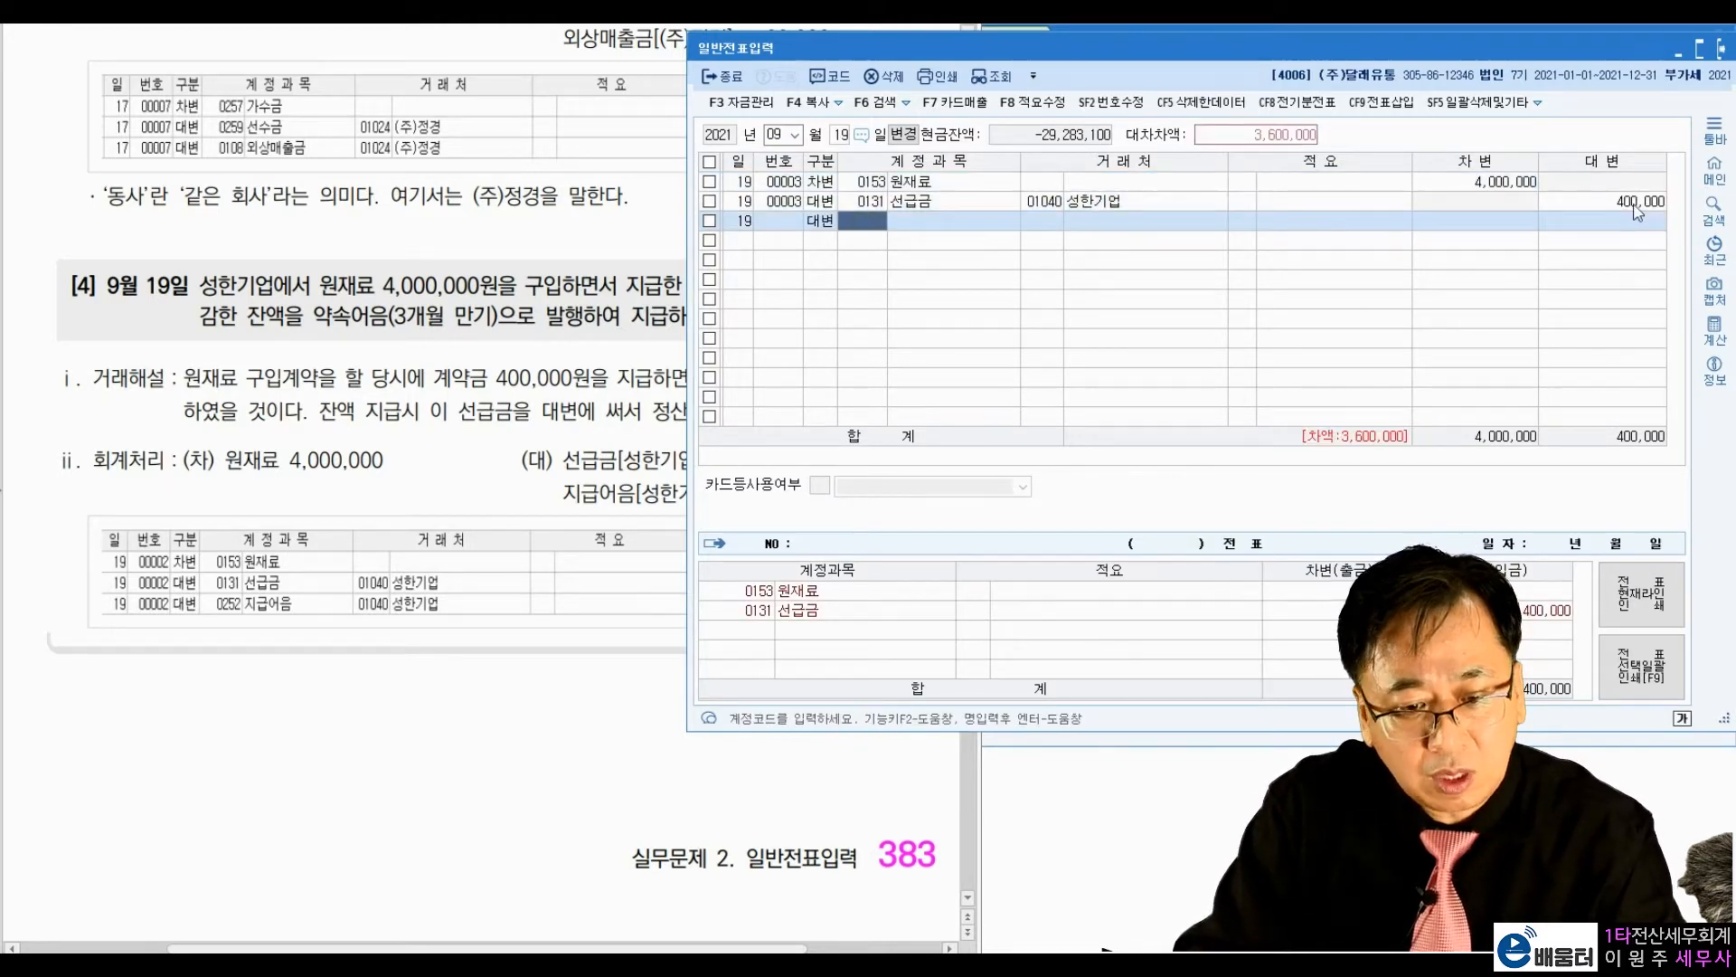
Step: Enter a credit line for account 0252 지급어음 with vendor 01040 성한기업 and the amount 3,600,000
{"action": "type", "text": "지급어"}
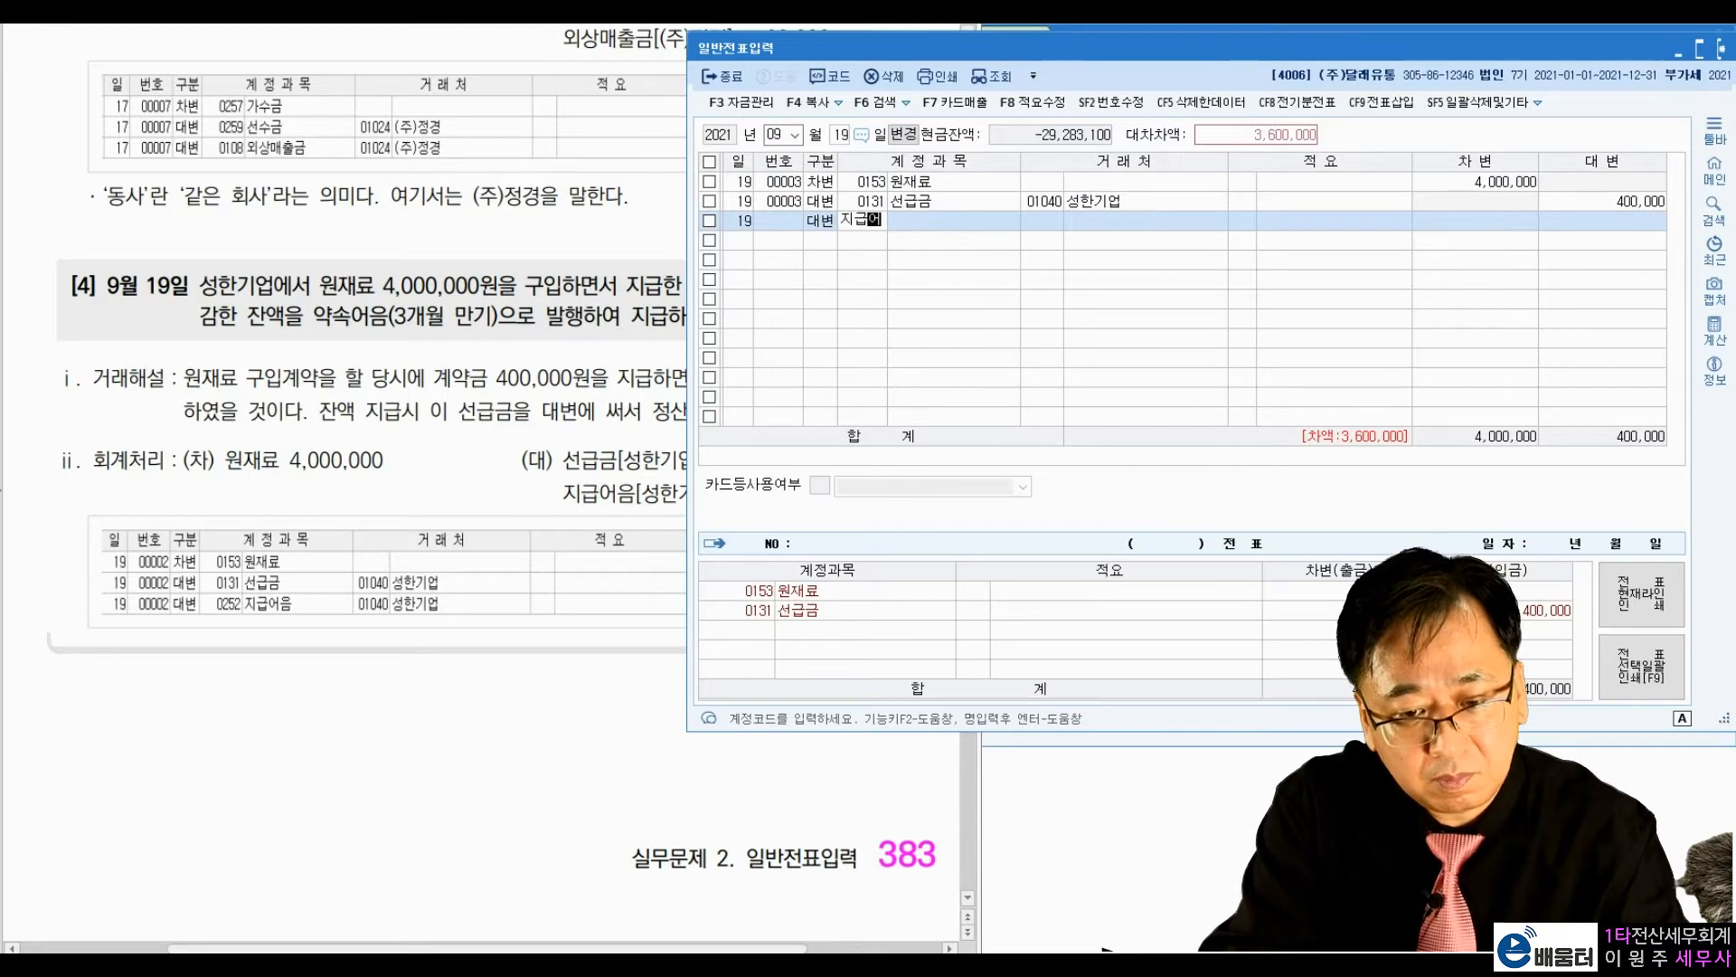
{"action": "key", "text": "Return"}
{"action": "key", "text": "Return"}
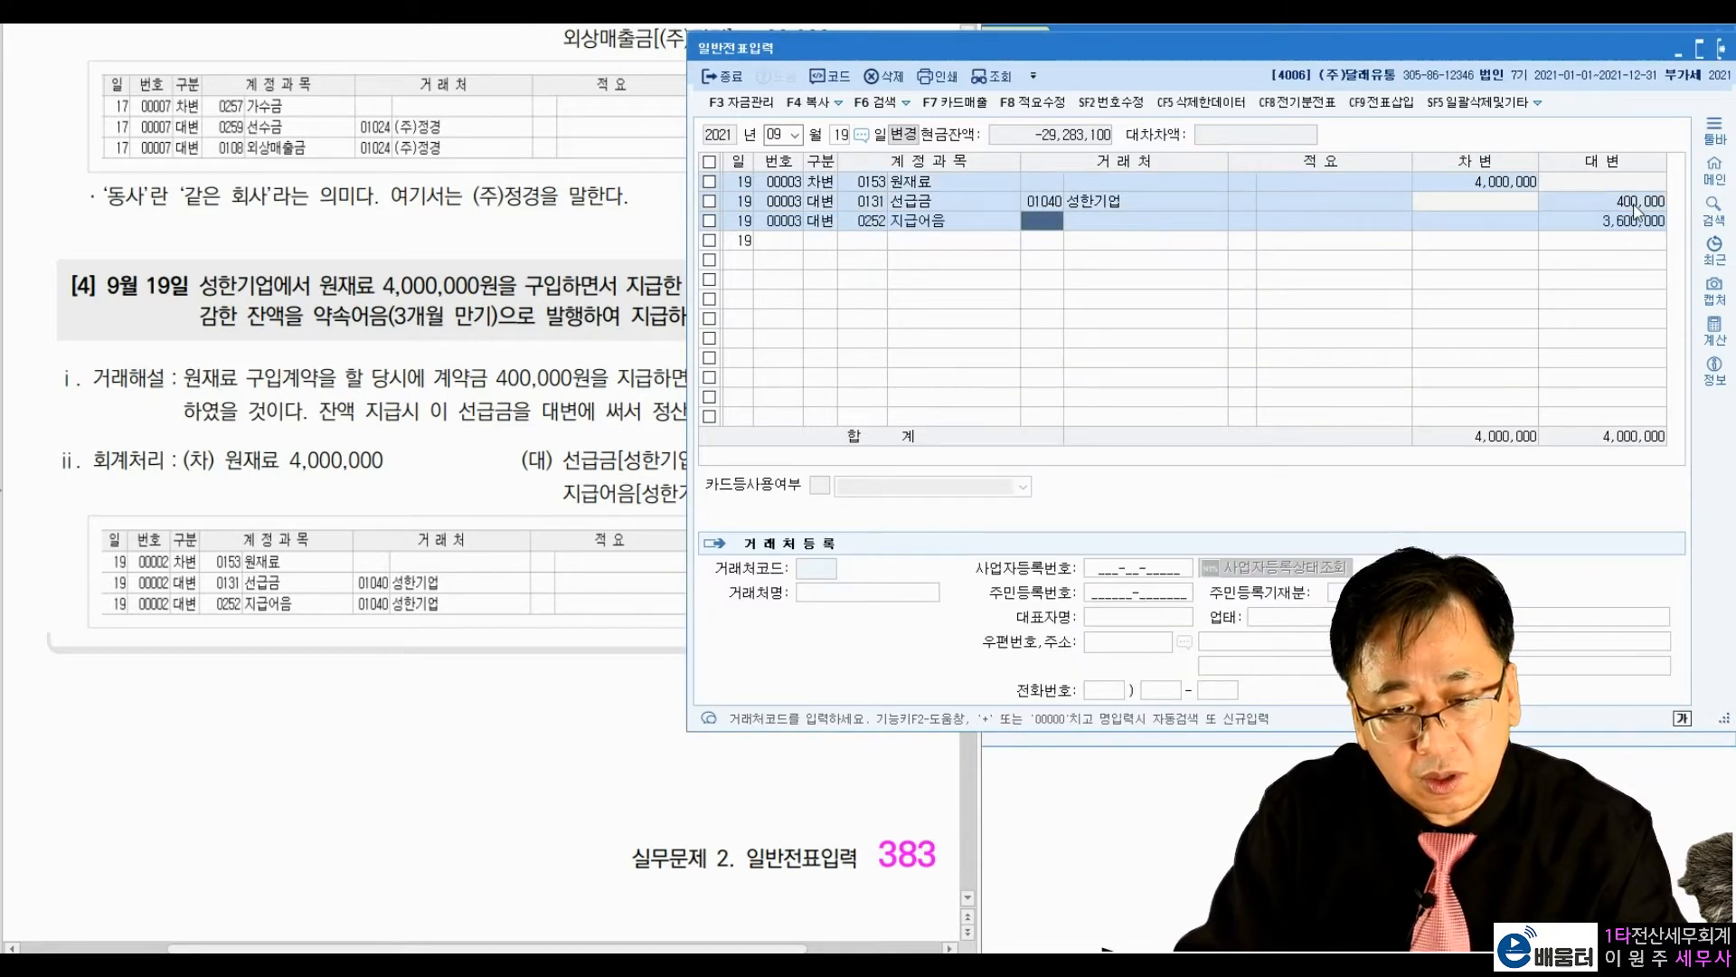
{"action": "type", "text": "1040"}
{"action": "key", "text": "Return"}
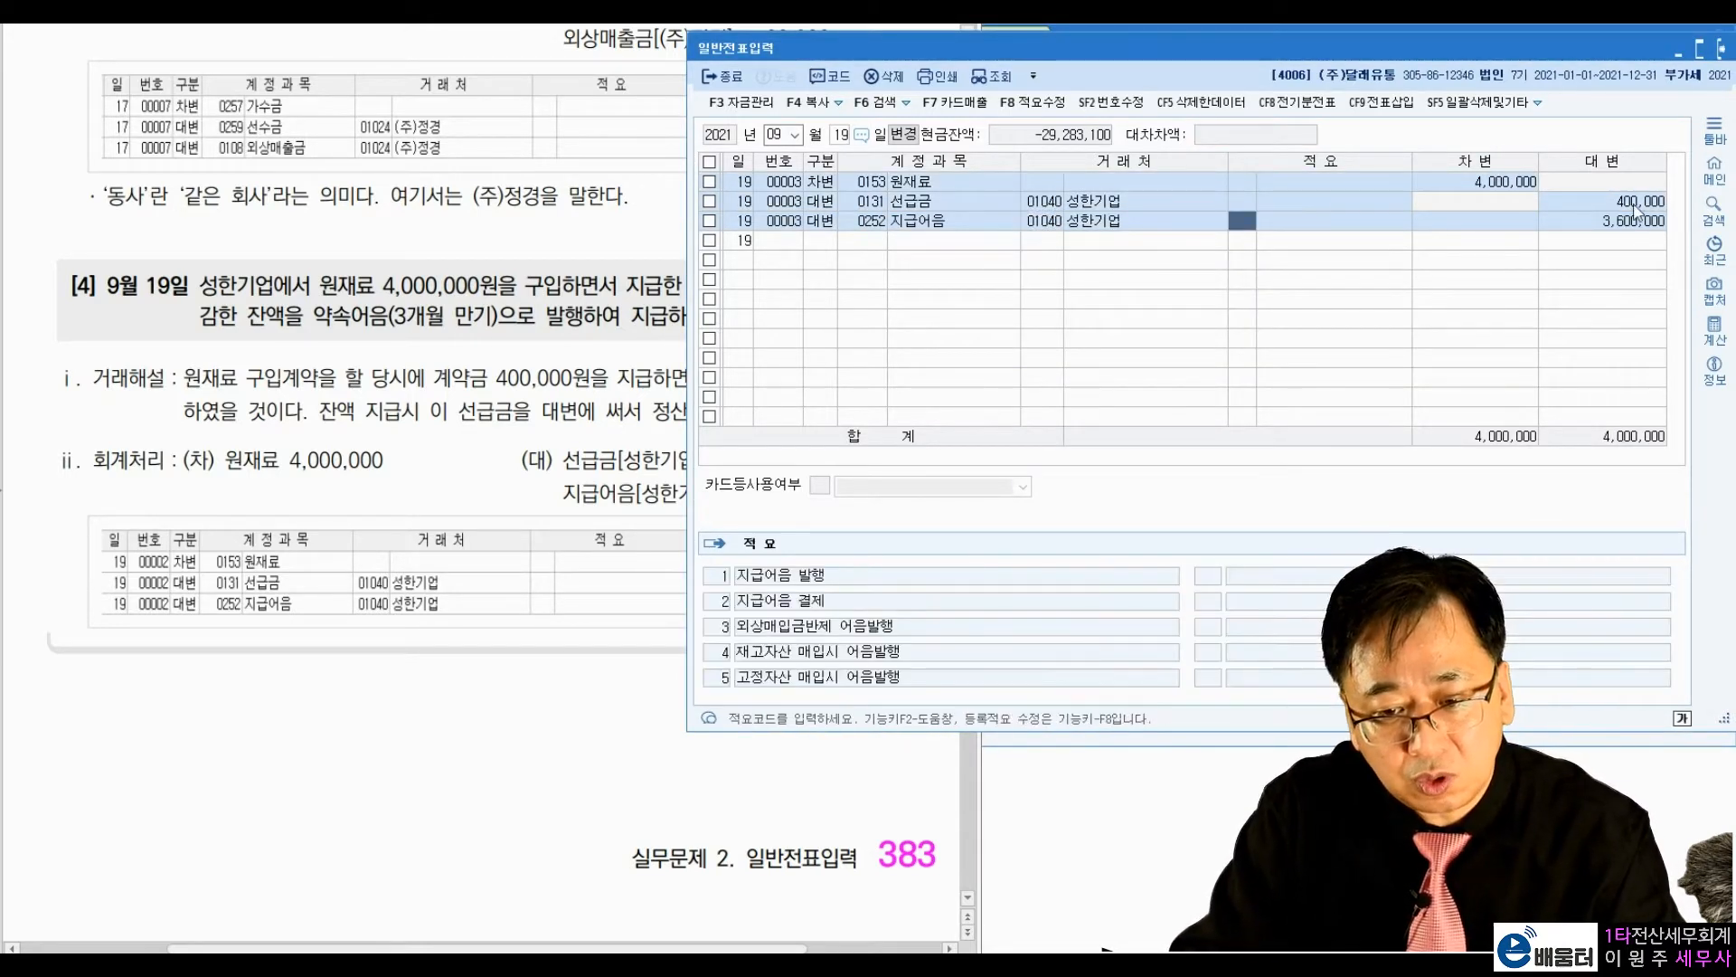
{"action": "key", "text": "Return"}
{"action": "key", "text": "Return"}
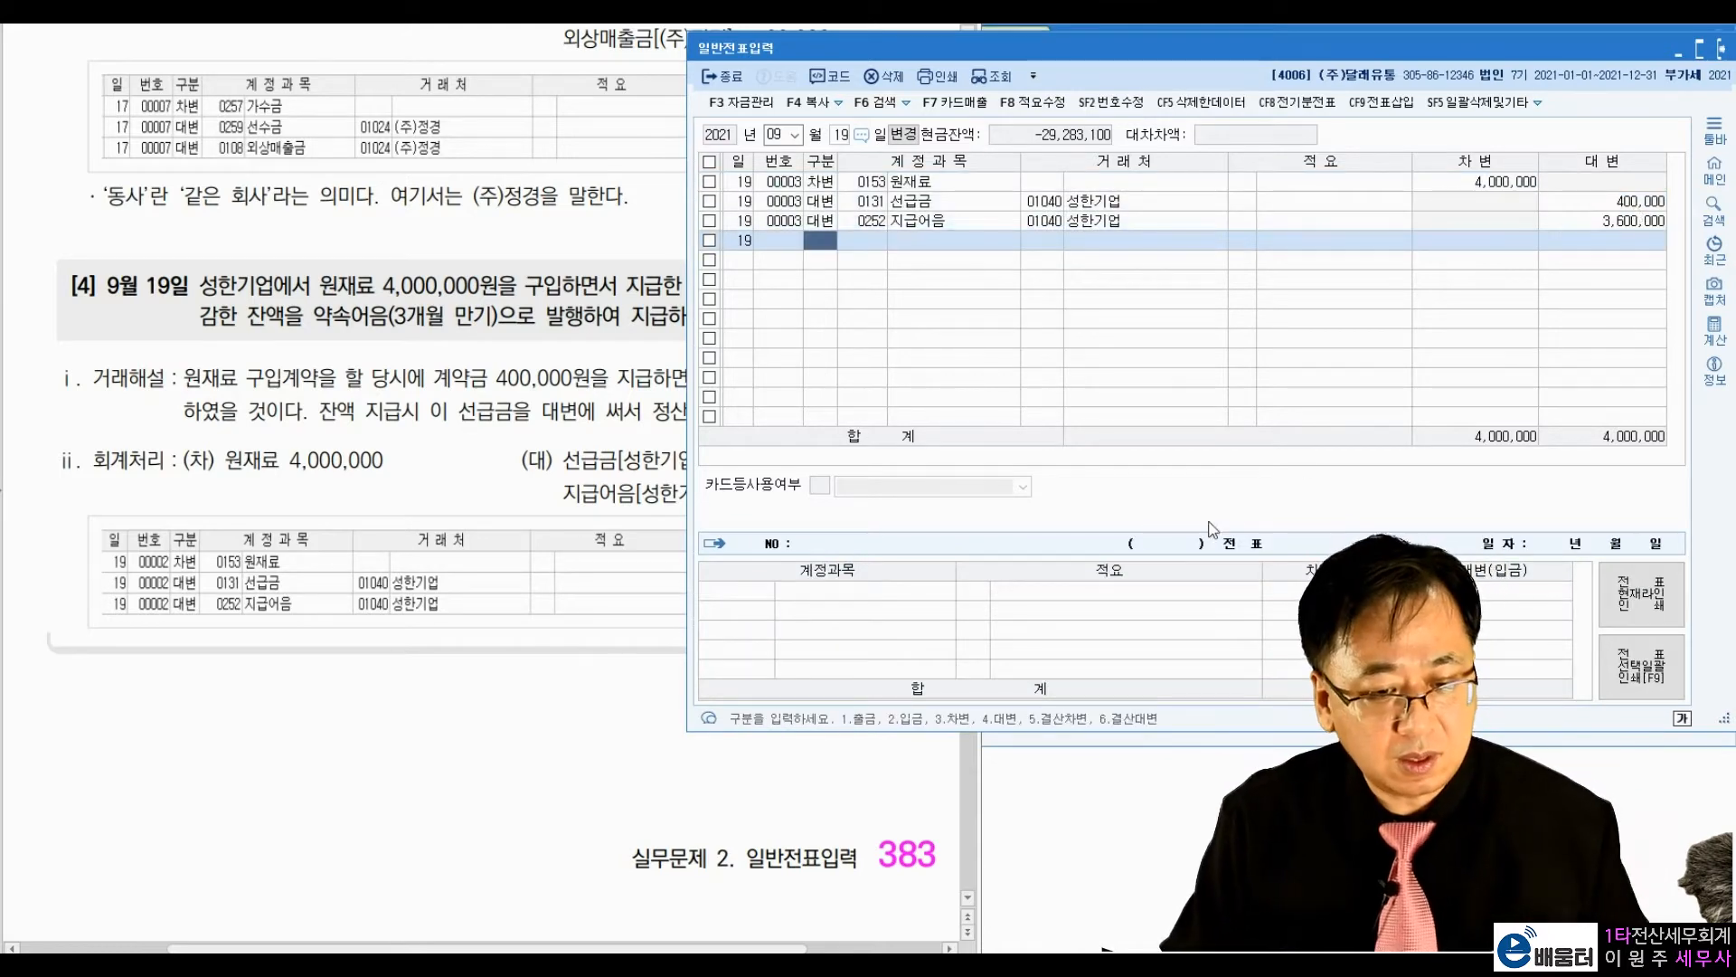
Step: Go to exercise [1] of textbook section (11) 미지급금 and close the 일반전표입력 window
{"action": "left_click", "coordinate": [659, 448]}
{"action": "scroll", "coordinate": [642, 461], "scroll_direction": "down", "scroll_amount": 10}
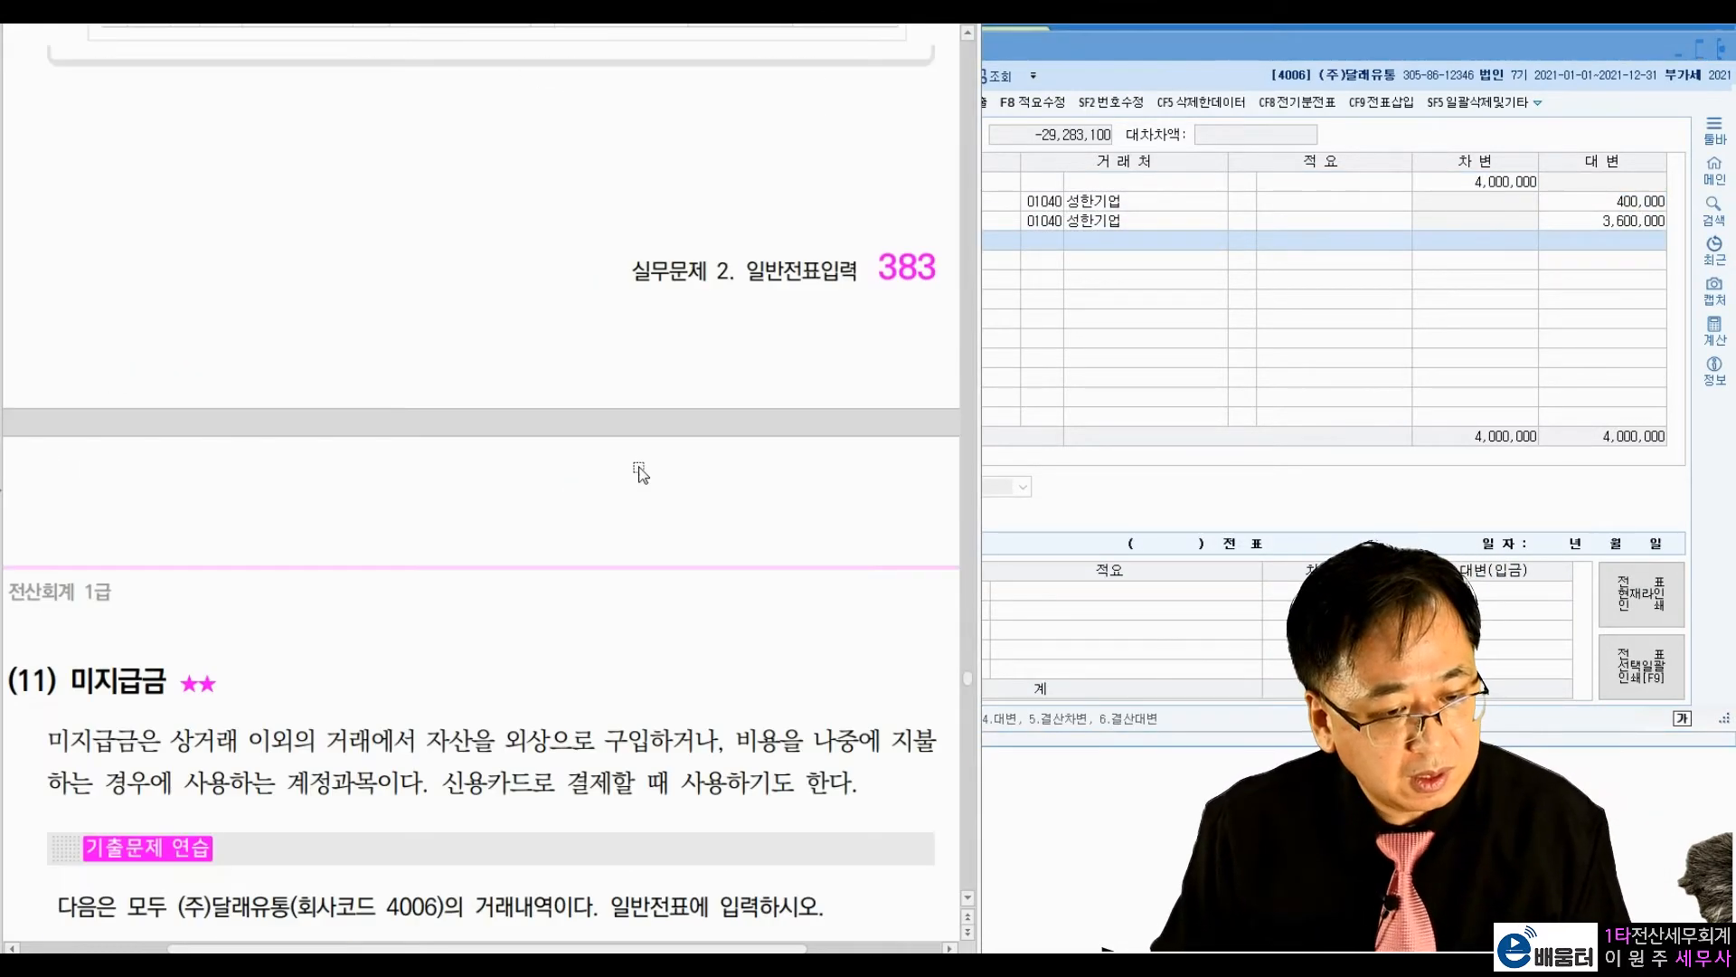
{"action": "scroll", "coordinate": [639, 470], "scroll_direction": "down", "scroll_amount": 3}
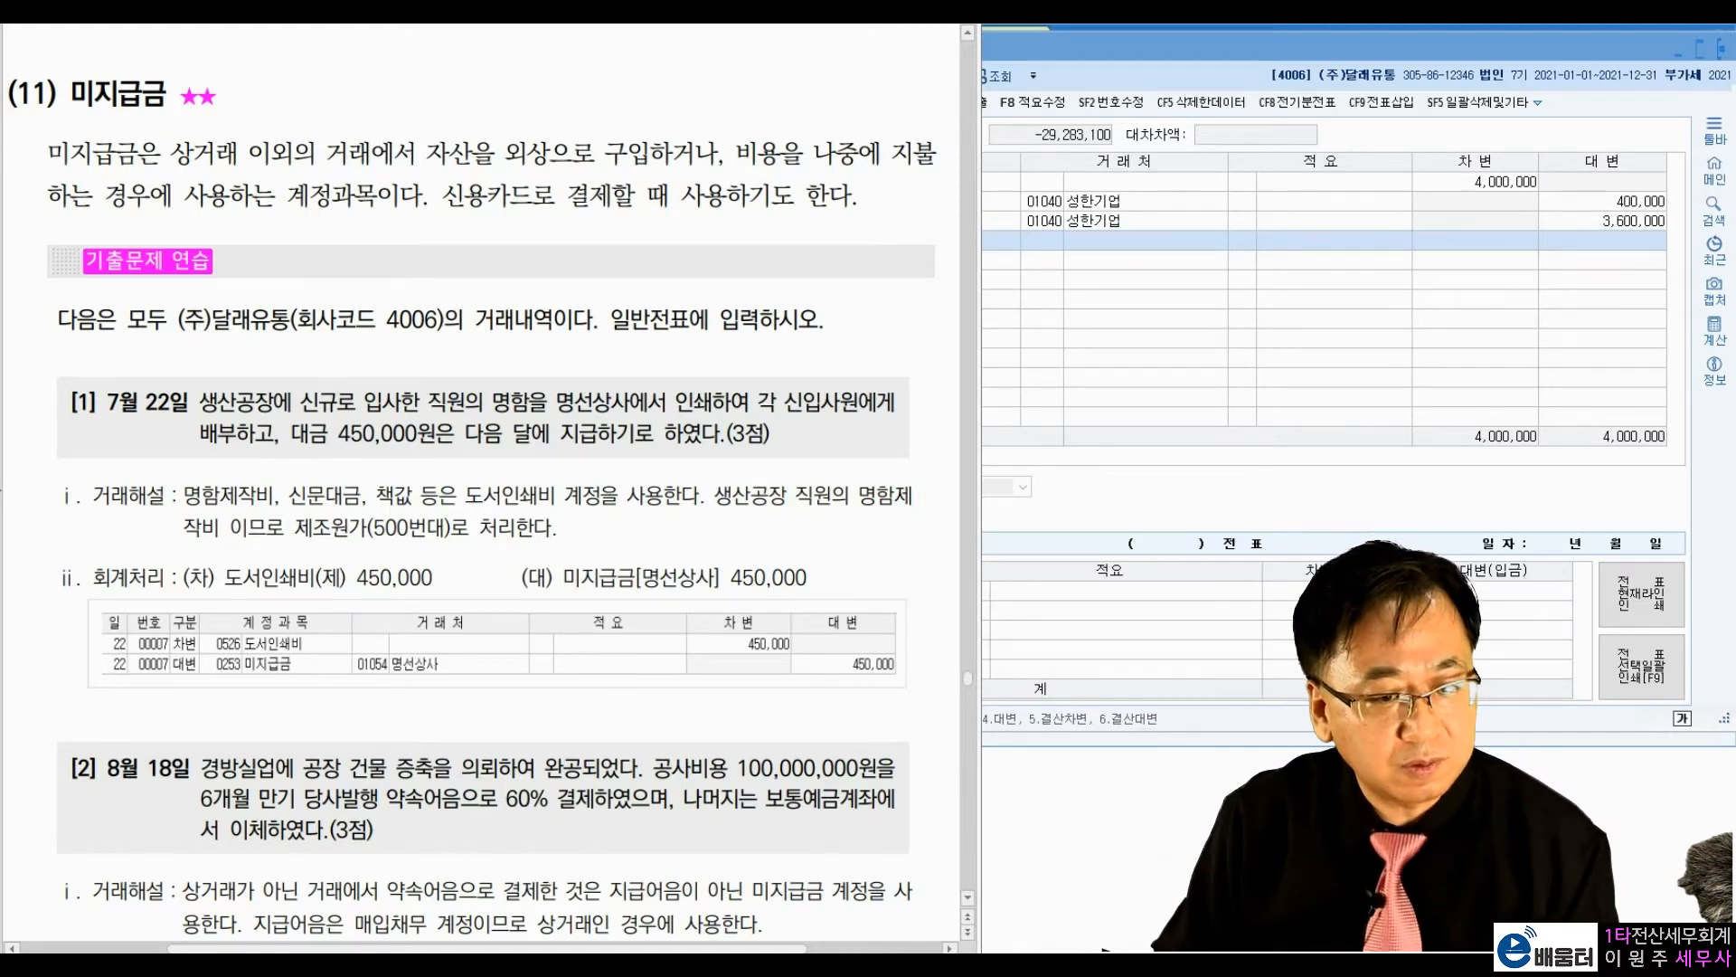
{"action": "scroll", "coordinate": [276, 339], "scroll_direction": "down", "scroll_amount": 3}
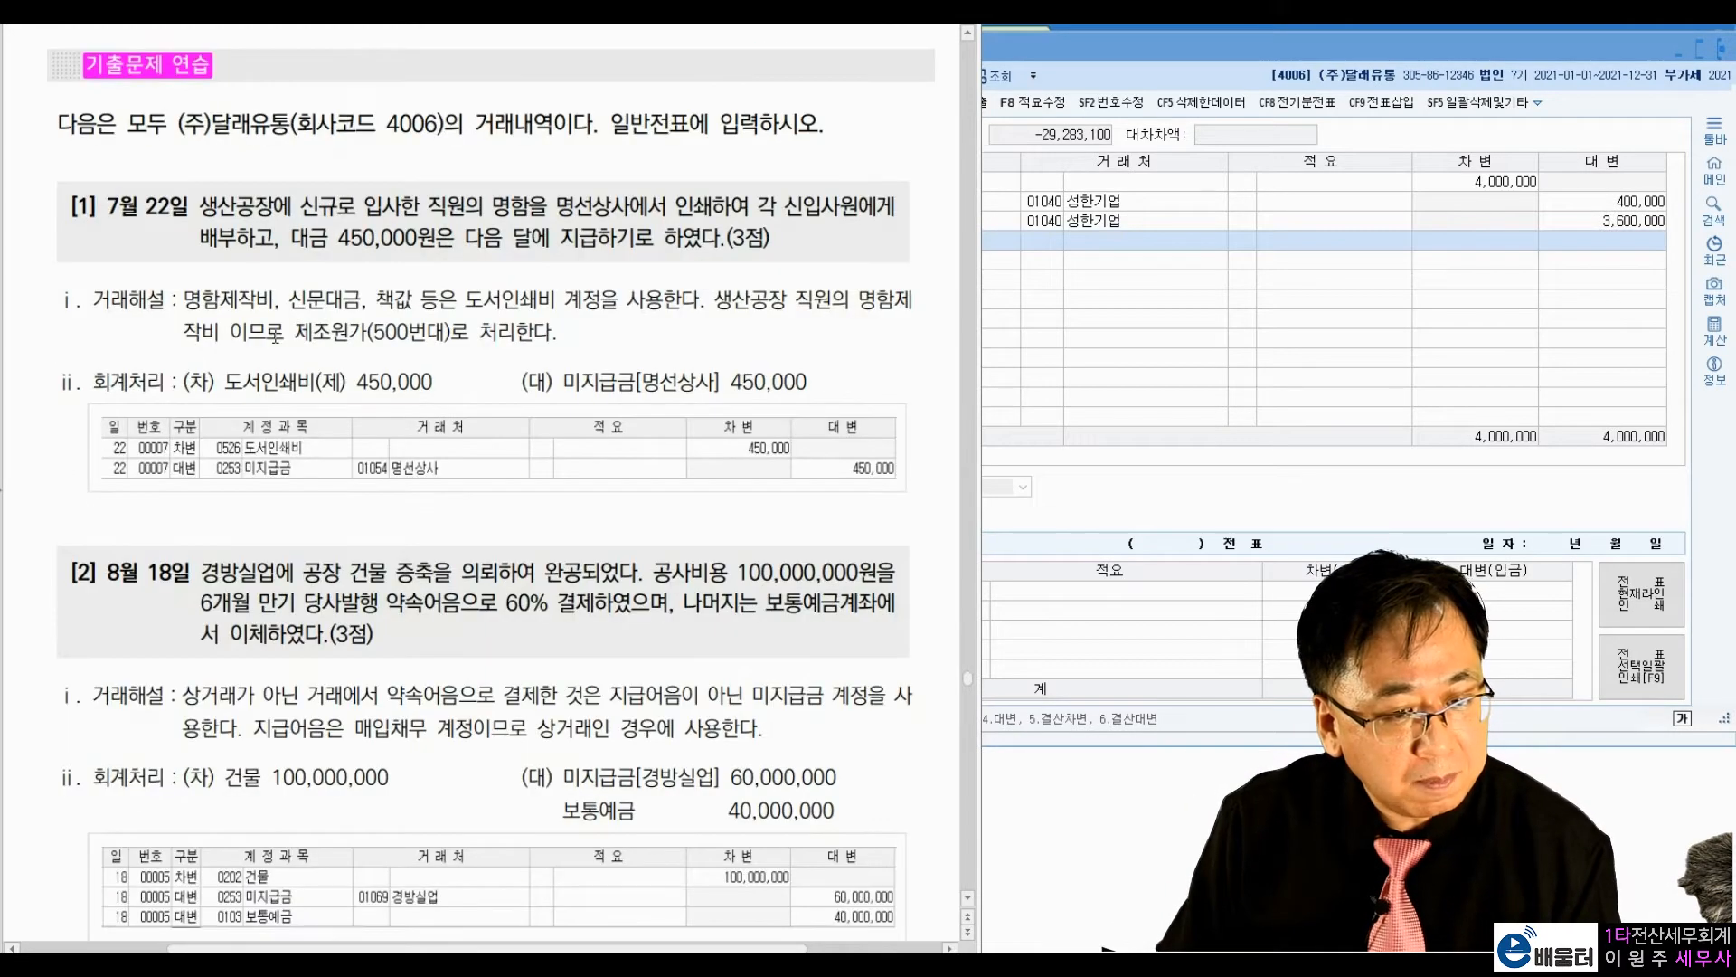
{"action": "scroll", "coordinate": [276, 339], "scroll_direction": "down", "scroll_amount": 2}
{"action": "left_click", "coordinate": [1718, 50]}
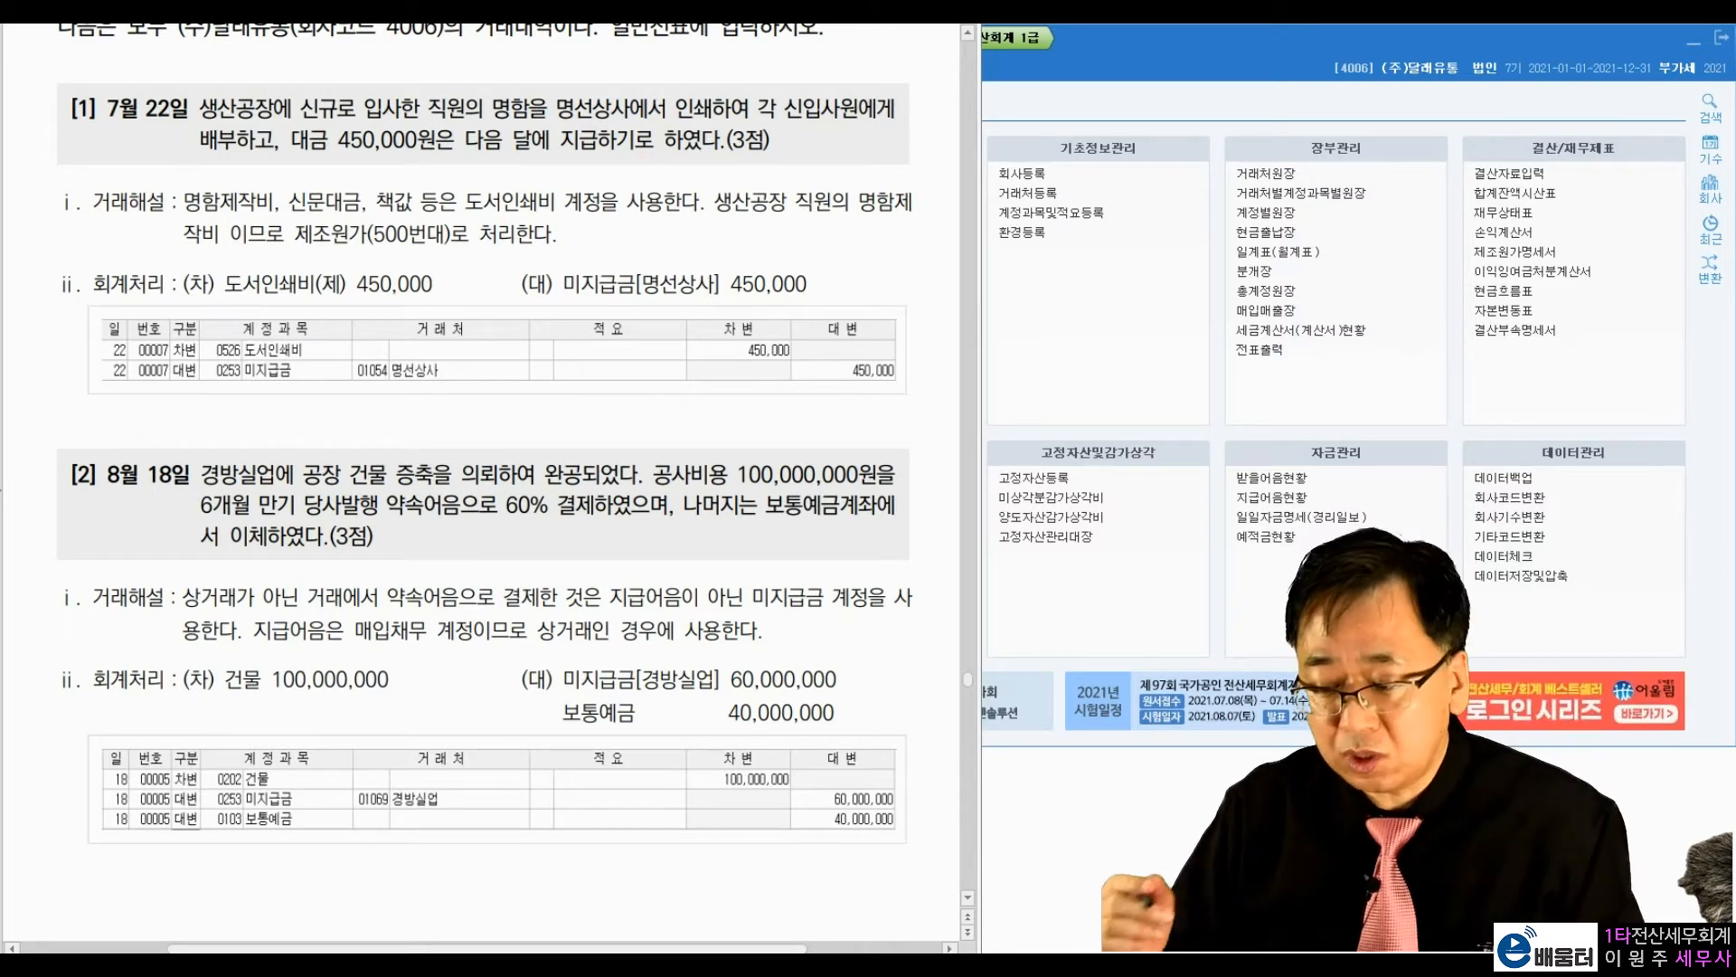
Step: Check-mark the 도서인쇄비 450,000 and 미지급금 450,000 entries in exercise [1]'s answer, and clear the annotations
{"action": "left_click_drag", "start_coordinate": [438, 260], "coordinate": [460, 252]}
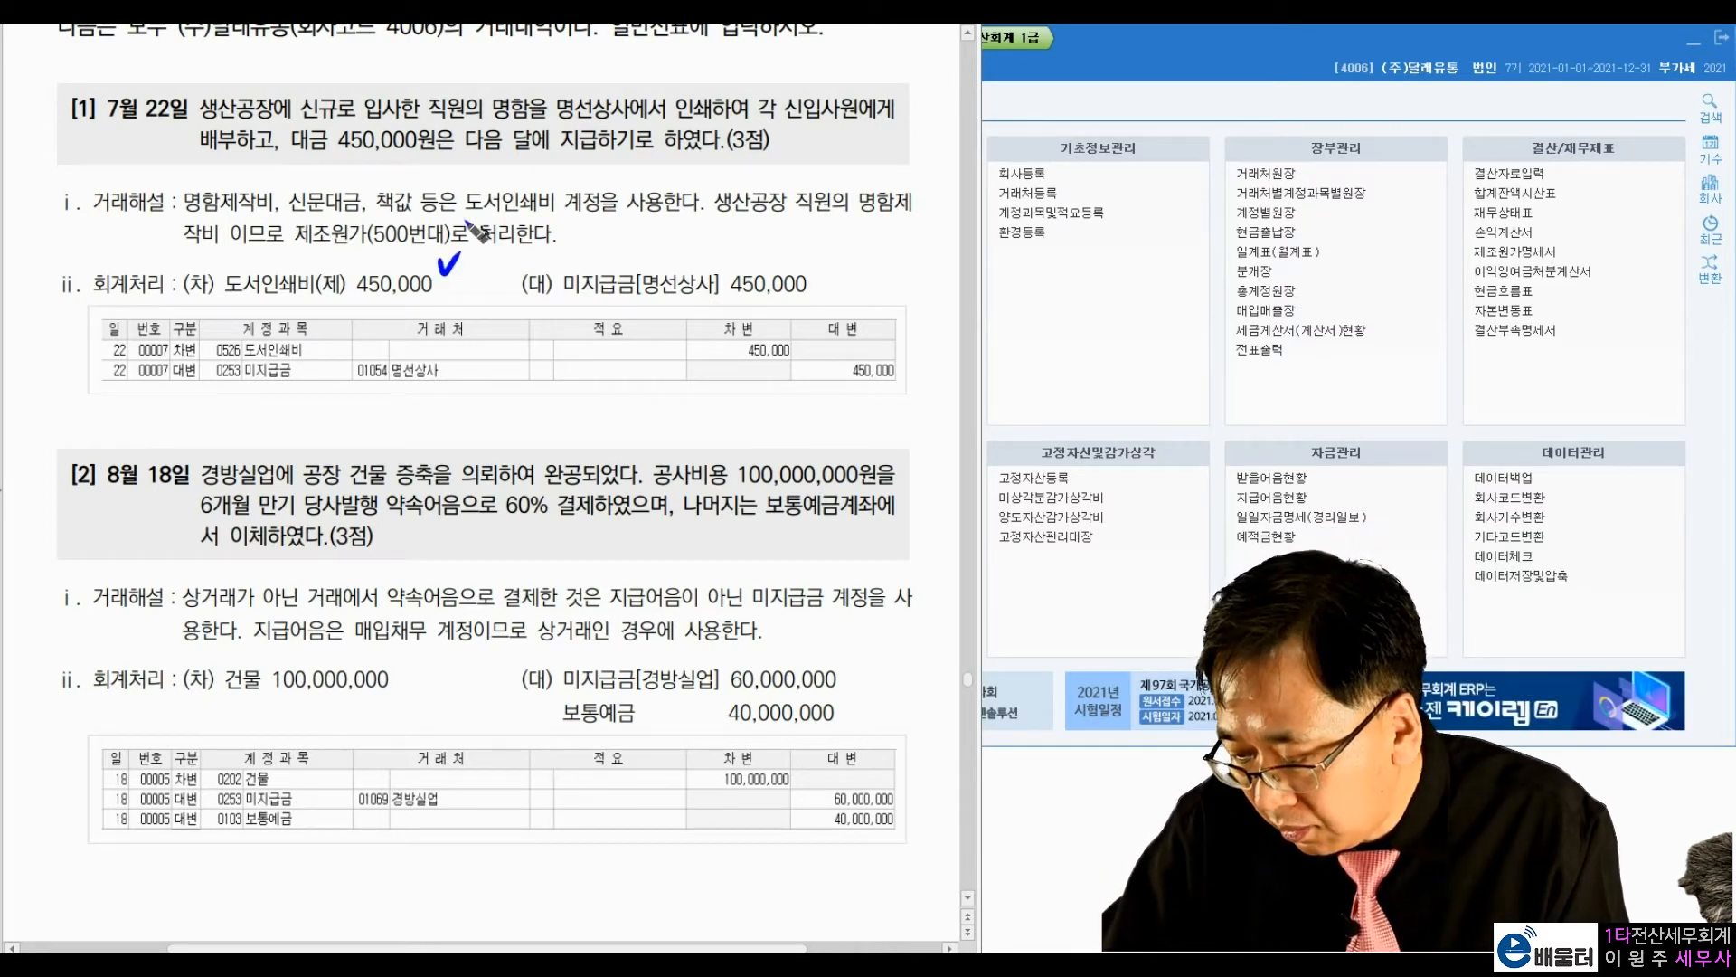
{"action": "left_click_drag", "start_coordinate": [812, 271], "coordinate": [857, 238]}
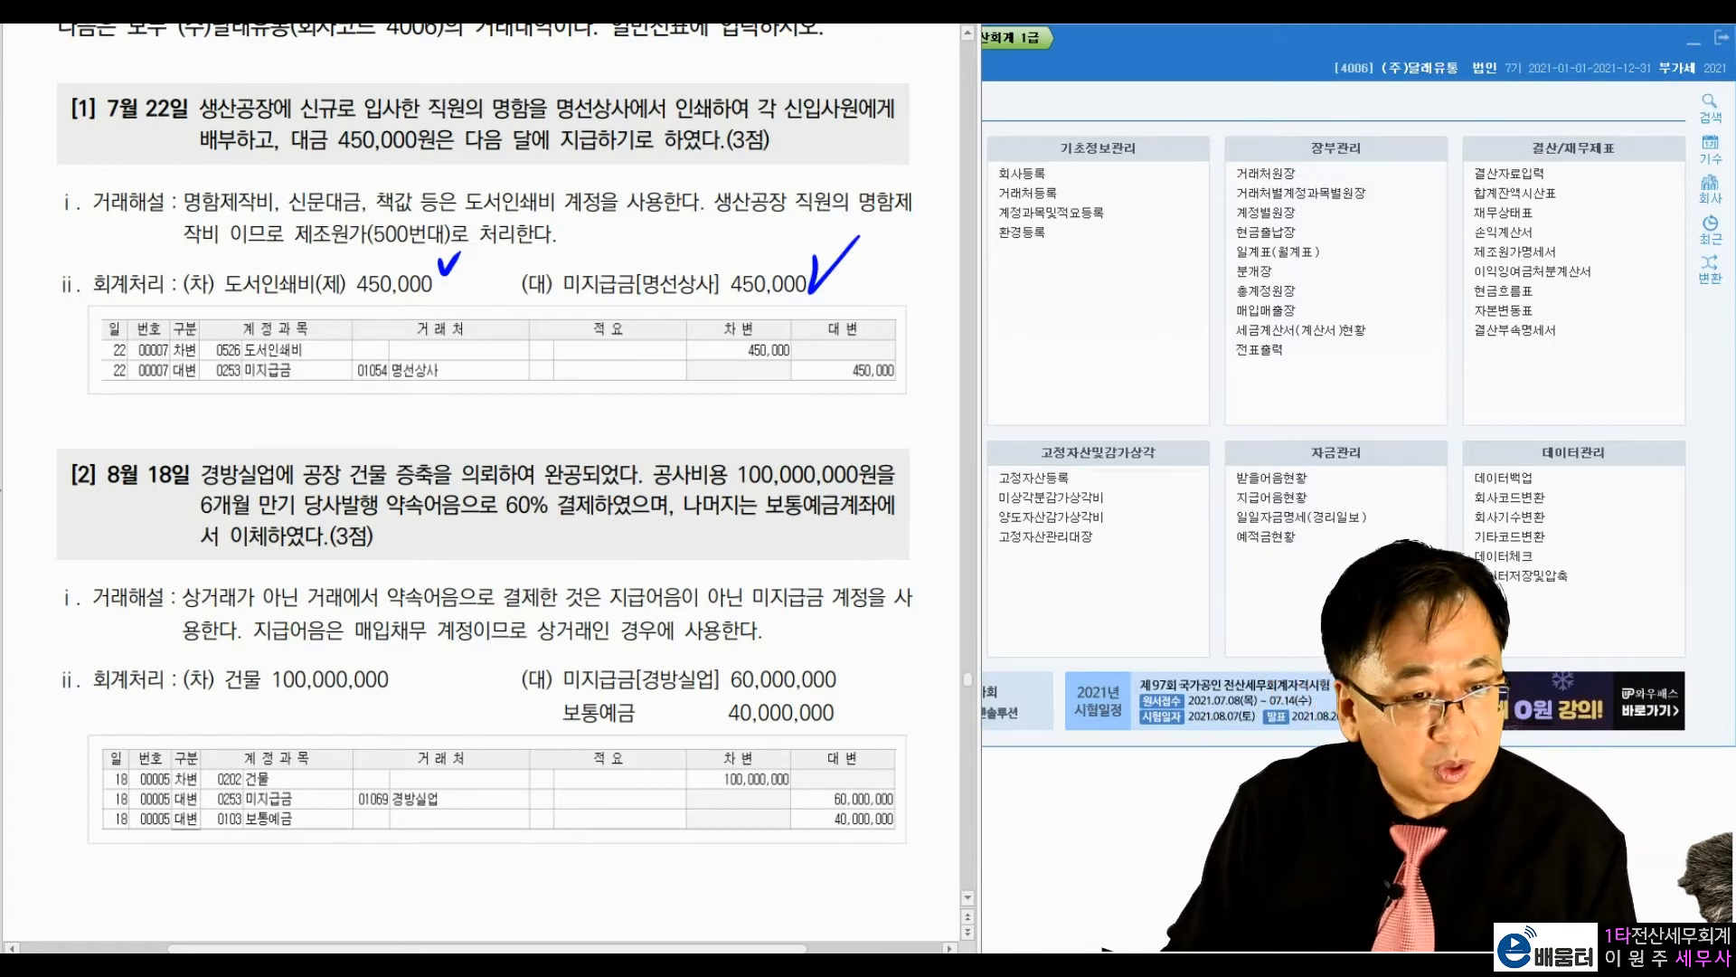
{"action": "key", "text": "Escape"}
Step: Reopen 일반전표입력 in KcLep and set the voucher date to July 22
{"action": "left_click", "coordinate": [1238, 137]}
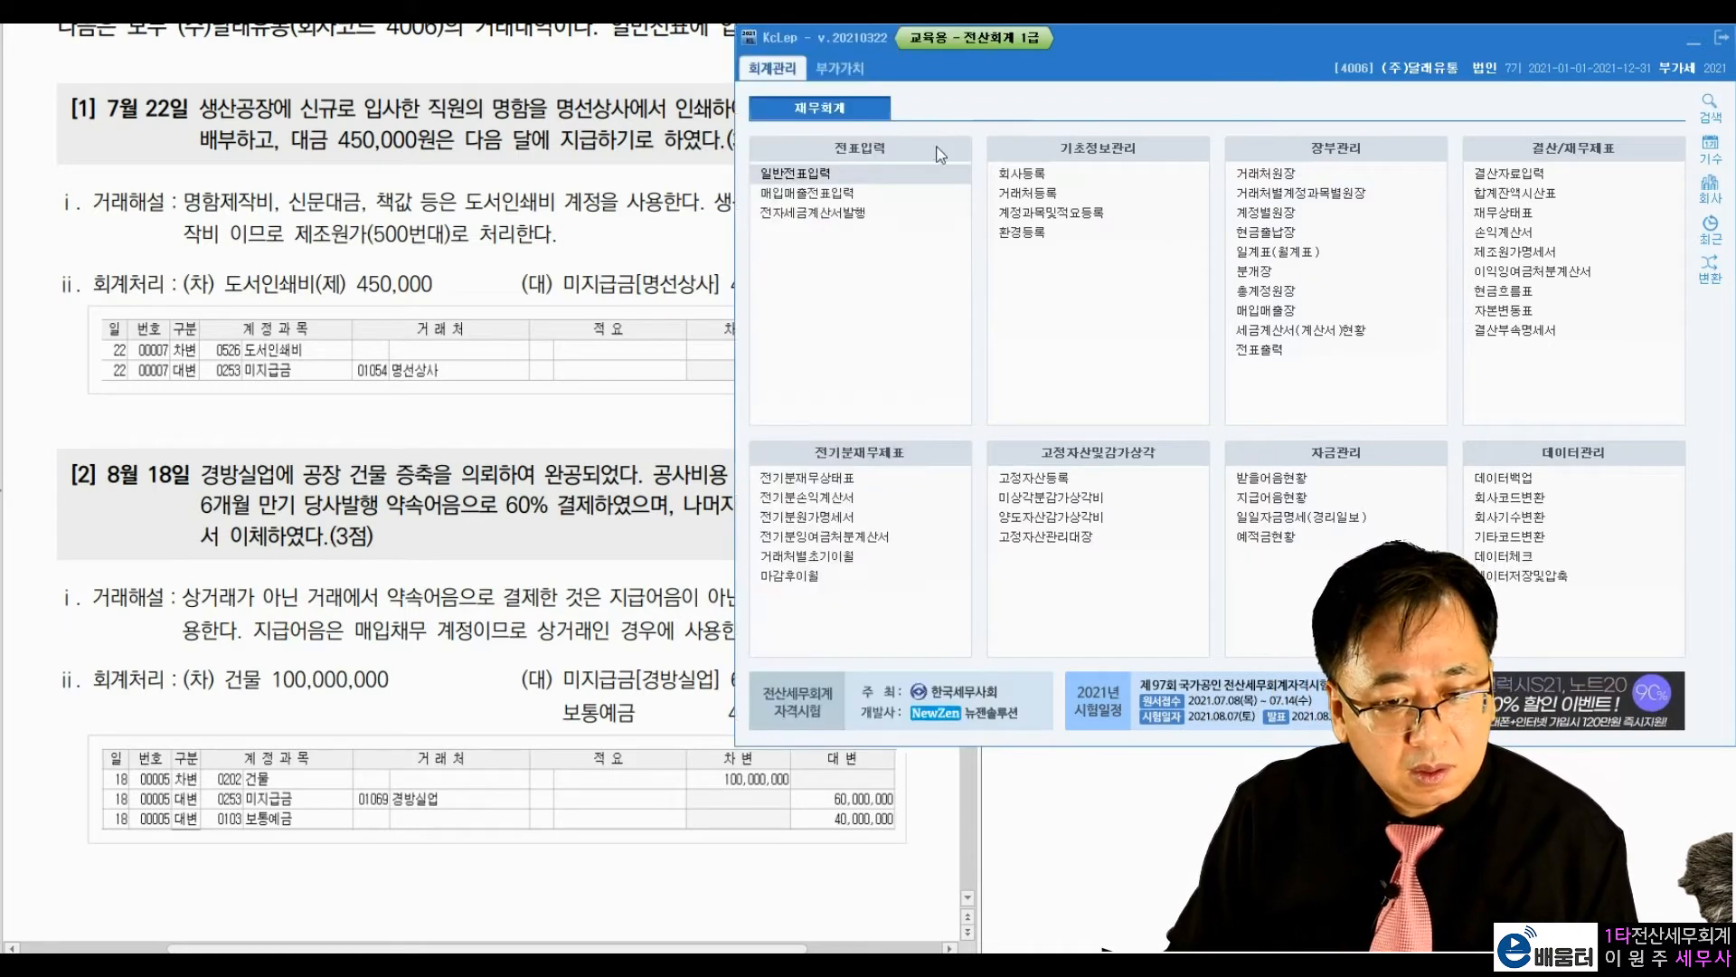
{"action": "left_click", "coordinate": [871, 172]}
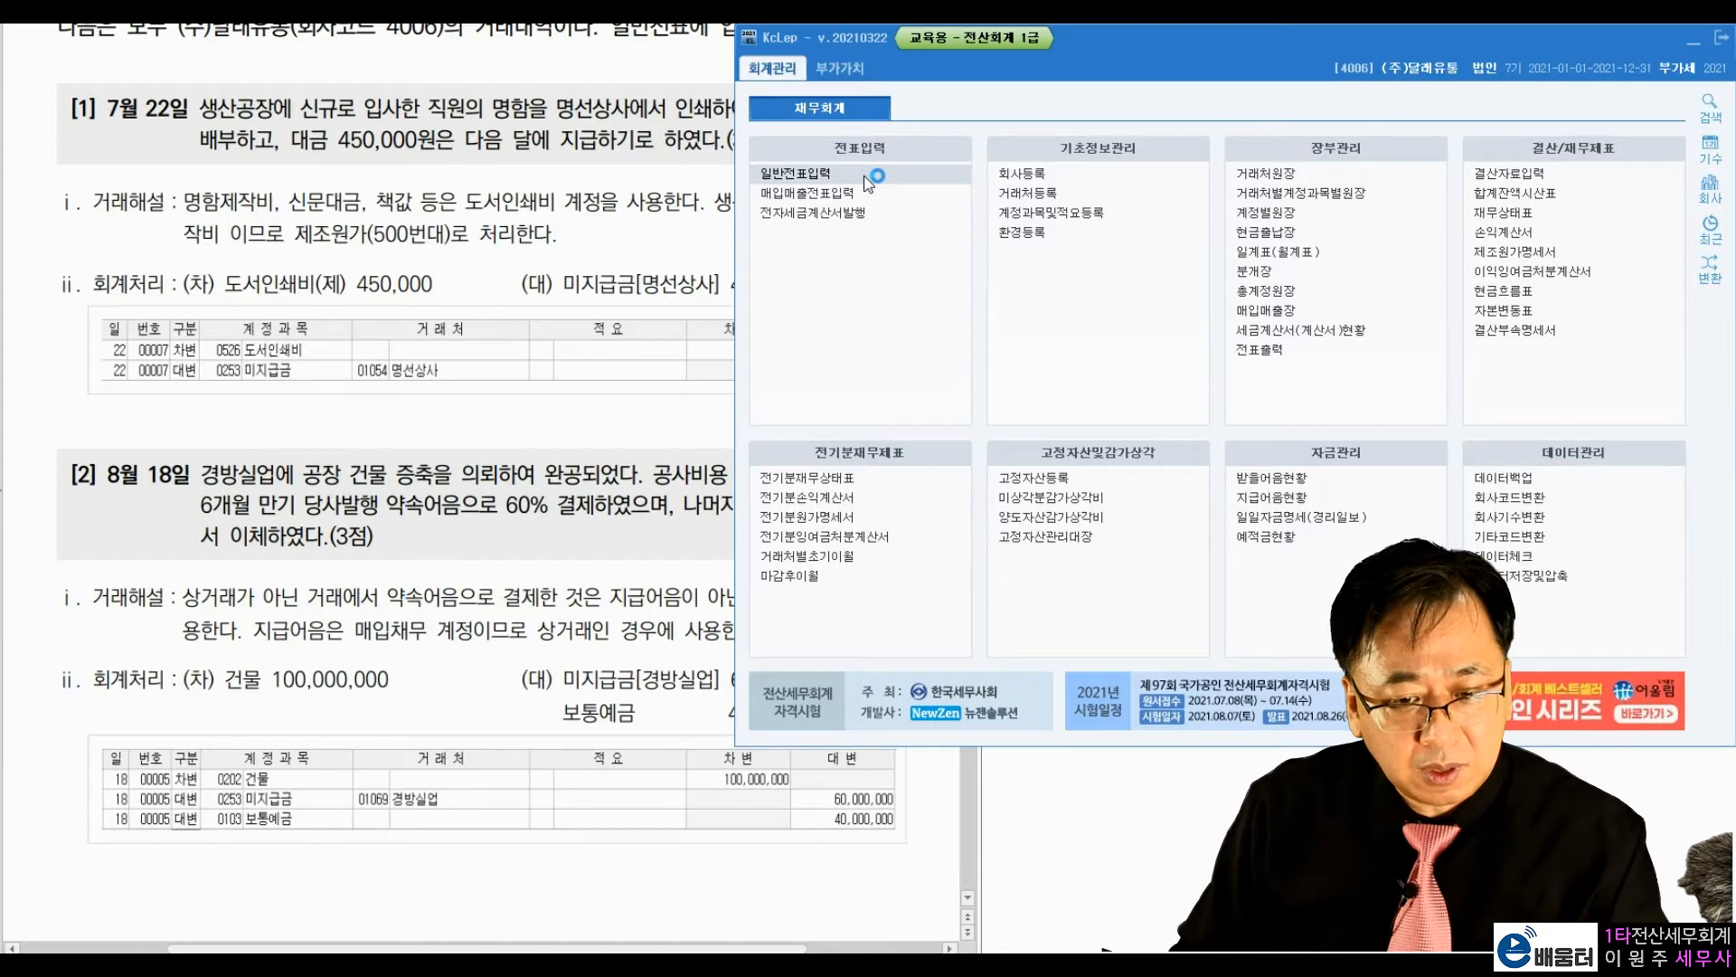
{"action": "type", "text": "7"}
{"action": "key", "text": "Return"}
{"action": "type", "text": "22"}
{"action": "key", "text": "Return"}
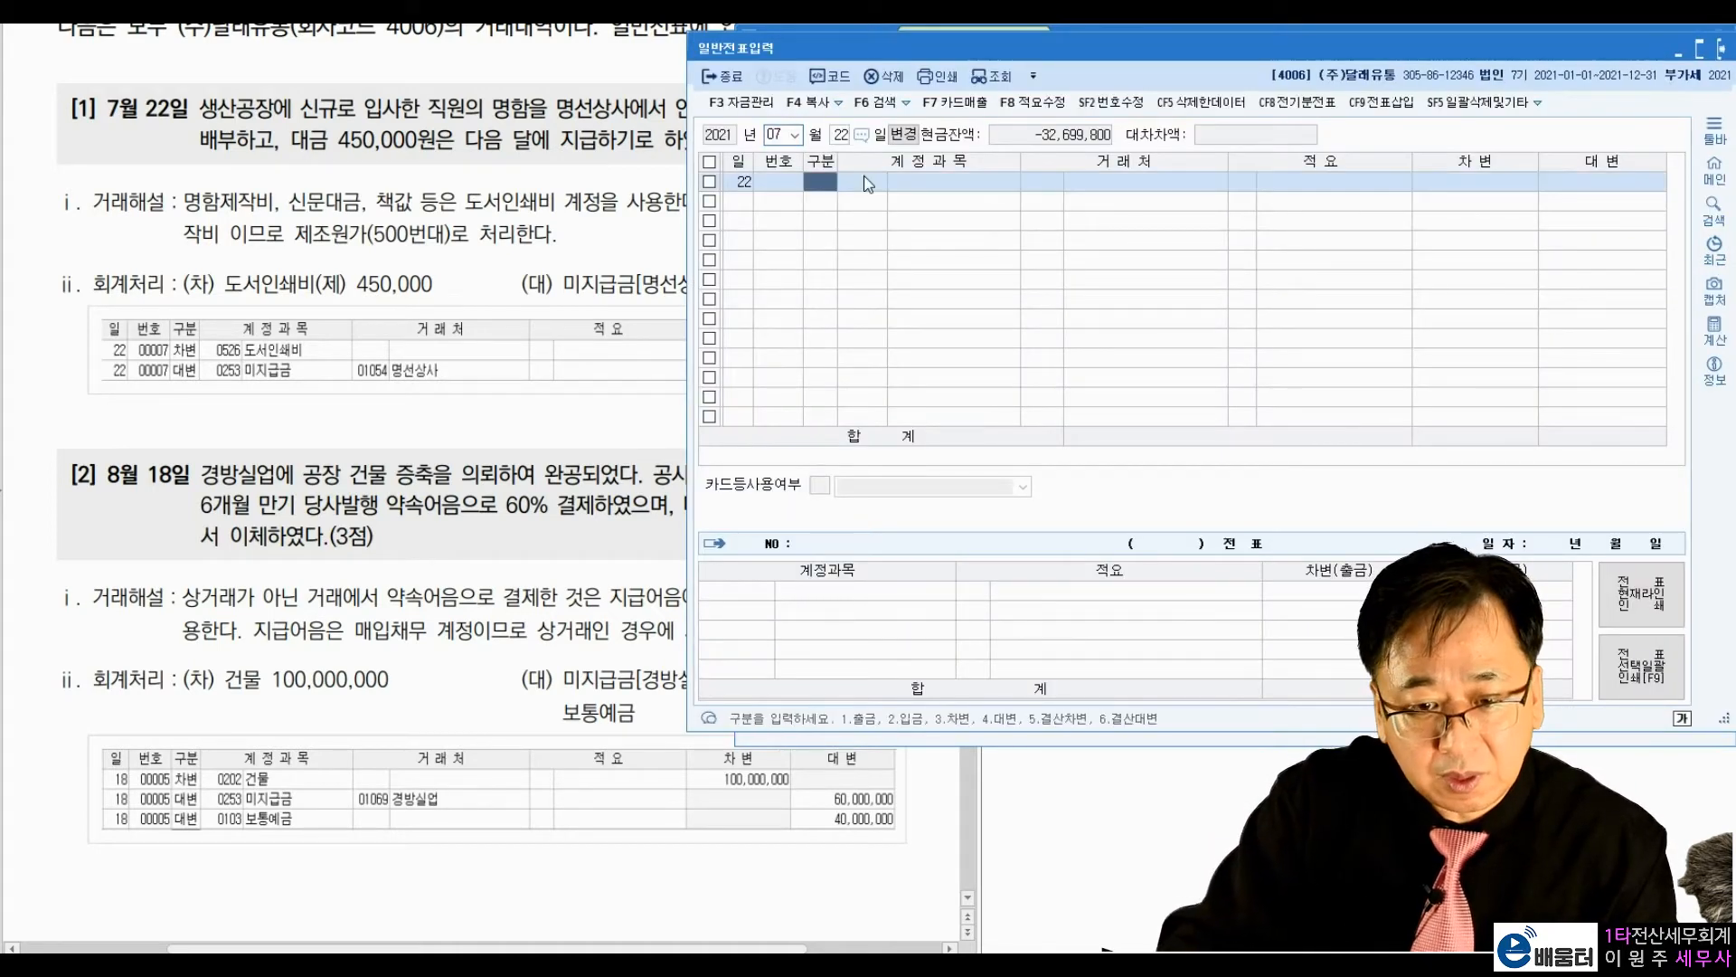
Step: Enter a debit line for the manufacturing-cost account 0526 도서인쇄비 with no vendor and the amount 450,000
{"action": "type", "text": "3"}
{"action": "type", "text": "도서인"}
{"action": "key", "text": "Return"}
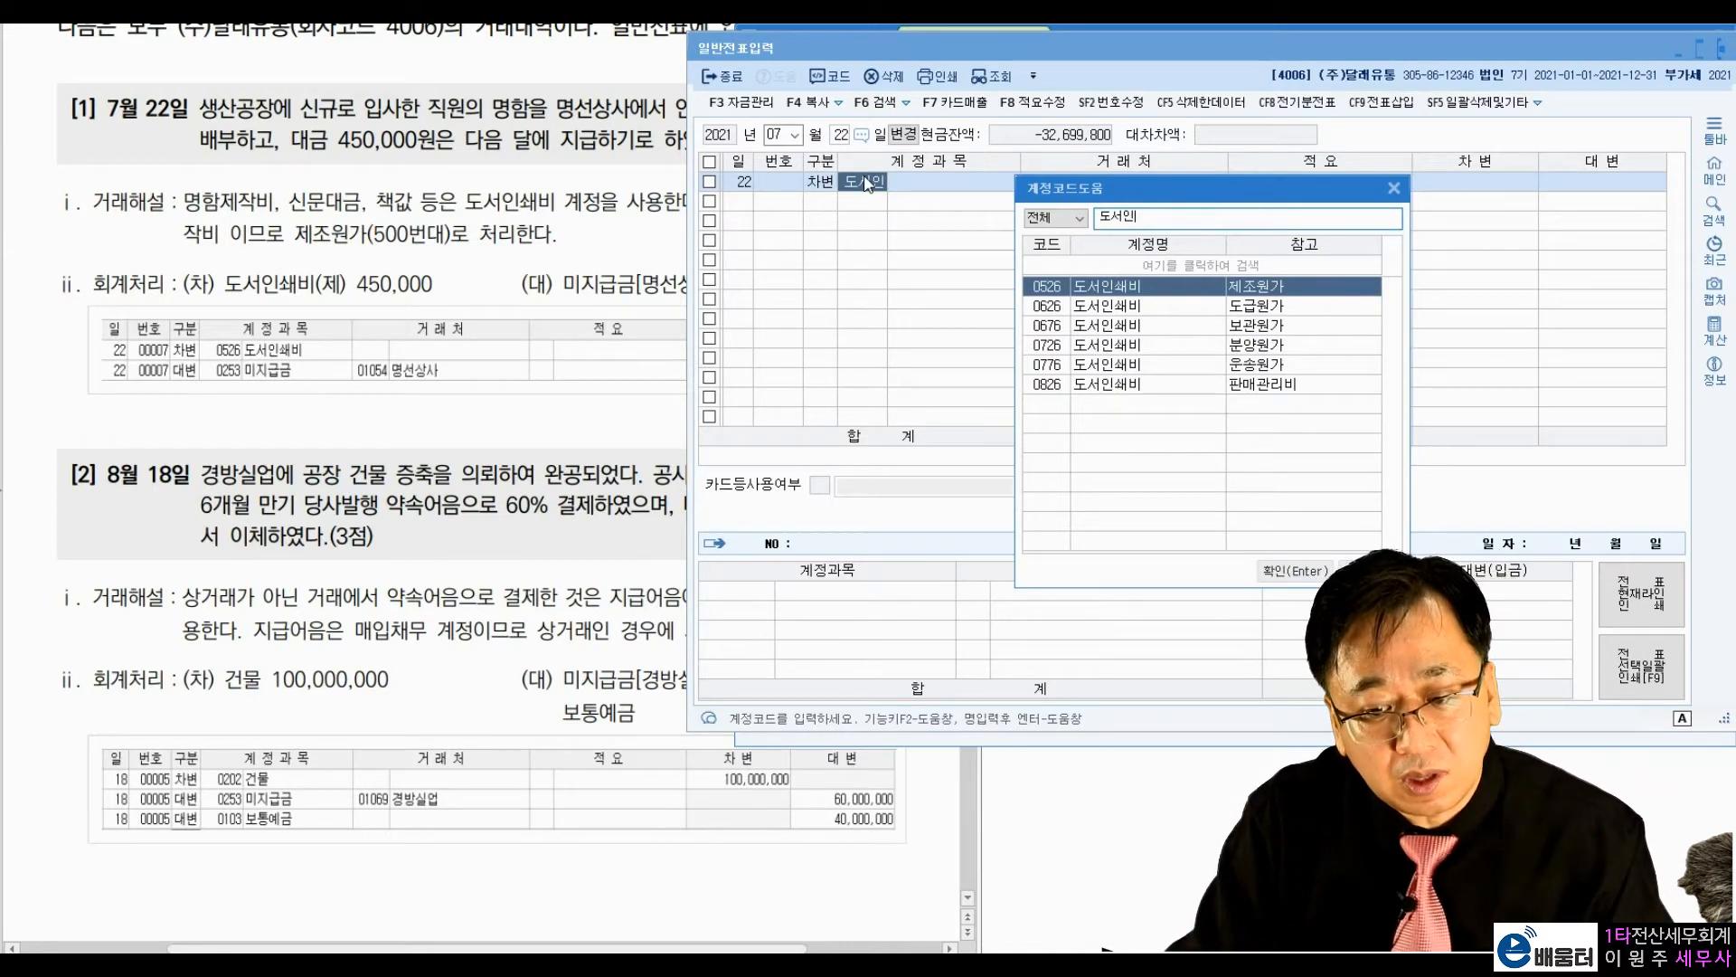
{"action": "key", "text": "Return"}
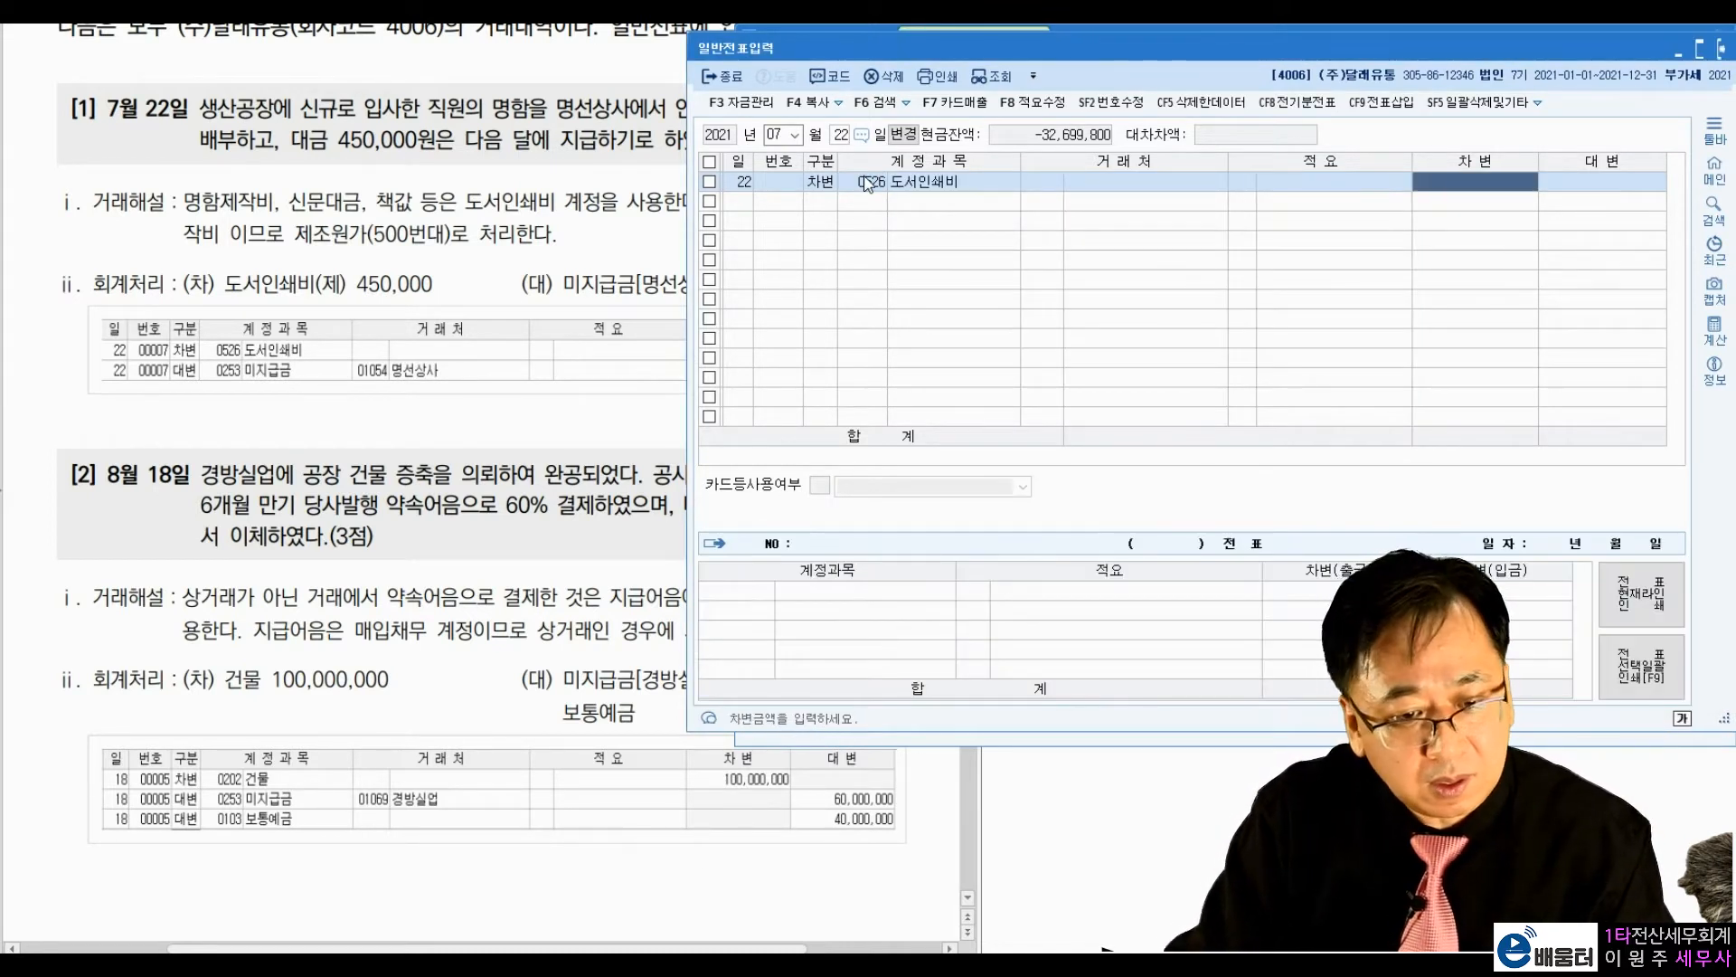
{"action": "type", "text": "4500000"}
{"action": "key", "text": "Return"}
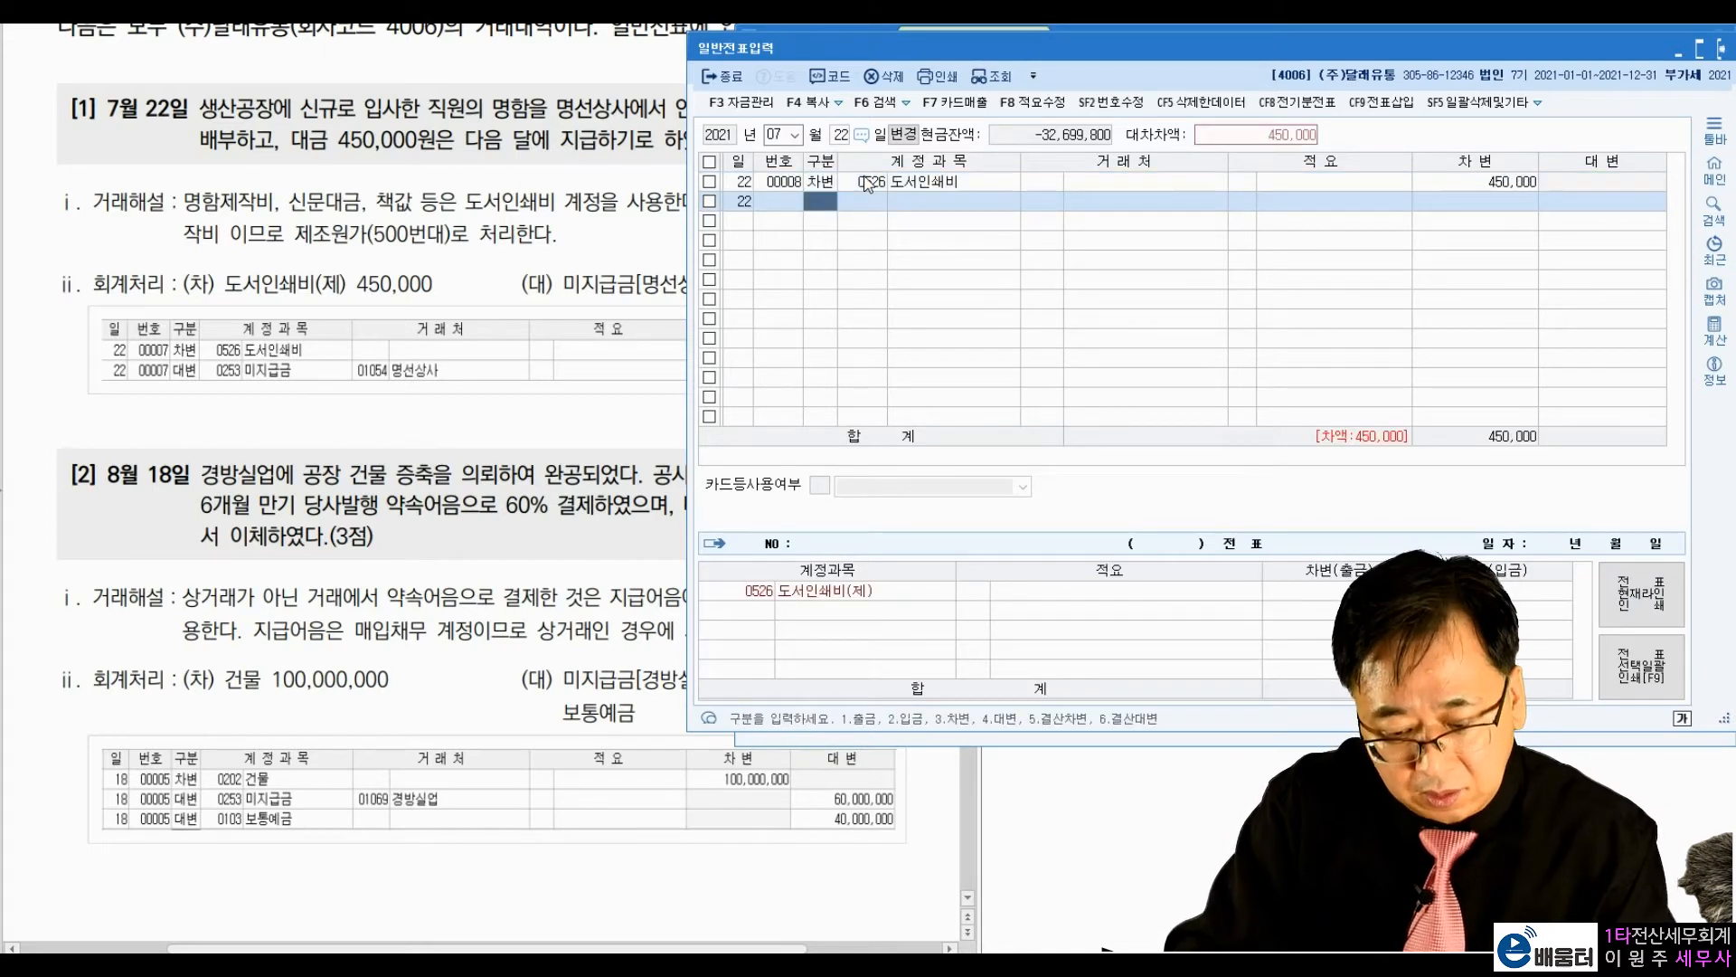
Step: Enter a credit line for account 0253 미지급금 with vendor 01054 명선상사 and the amount 450,000
{"action": "type", "text": "미지급"}
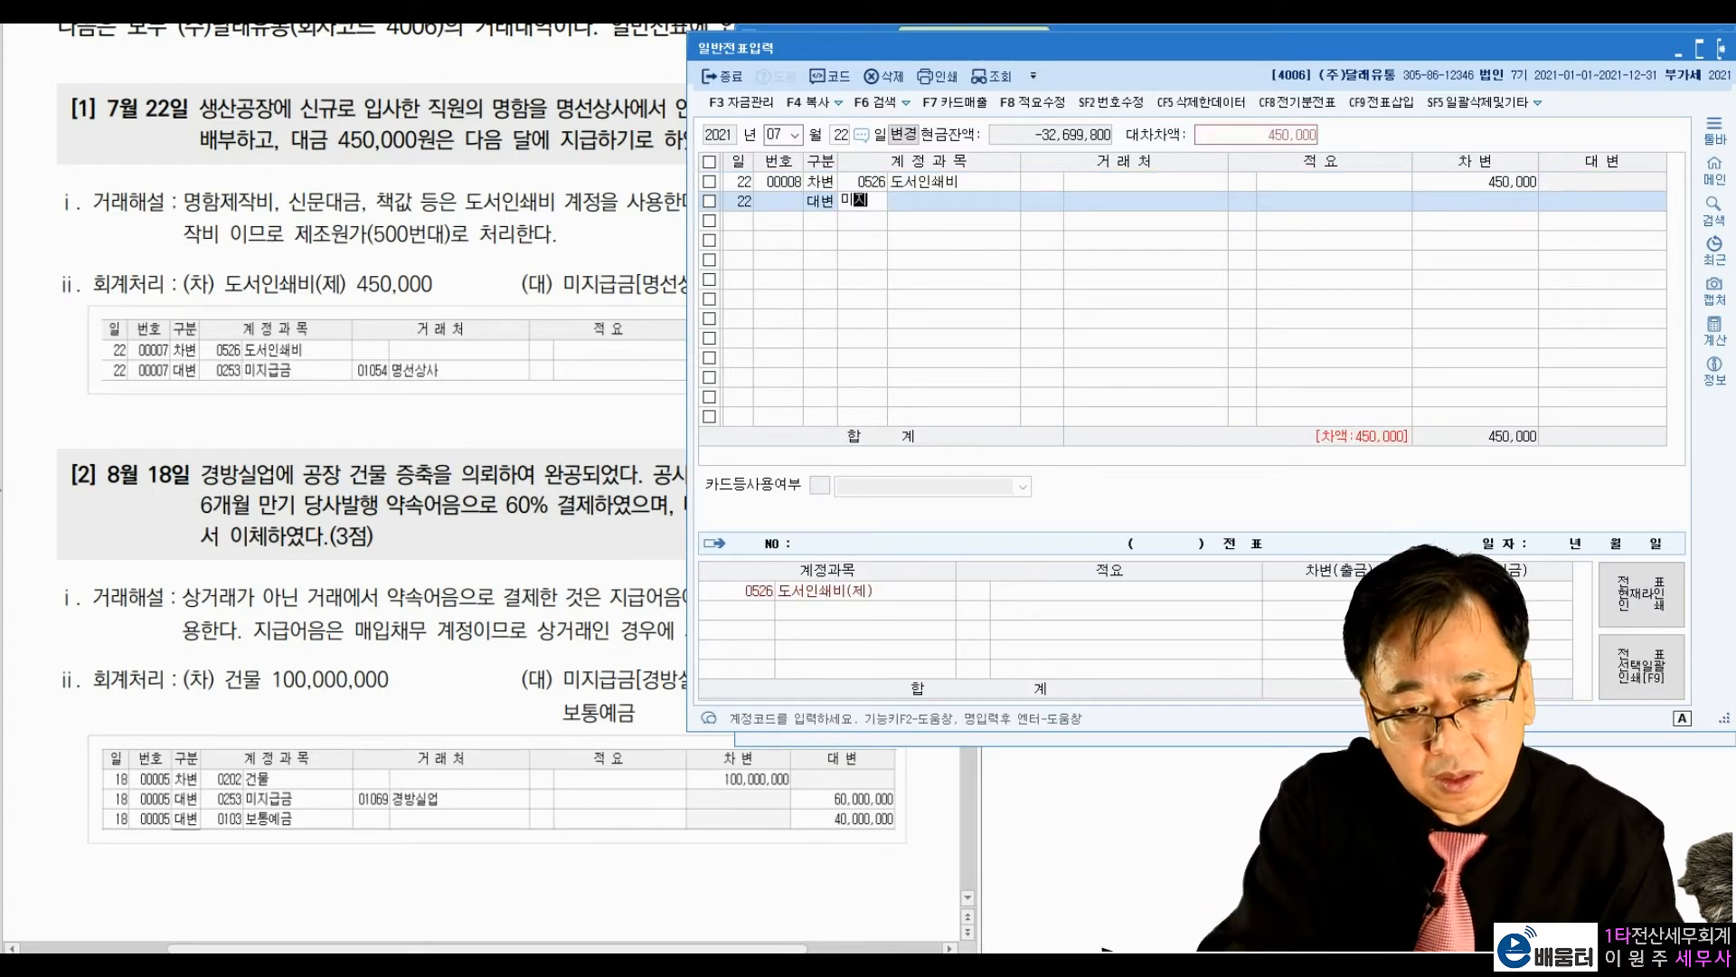
{"action": "key", "text": "Return"}
{"action": "key", "text": "Return"}
{"action": "type", "text": "명선"}
{"action": "key", "text": "Return"}
{"action": "key", "text": "Return"}
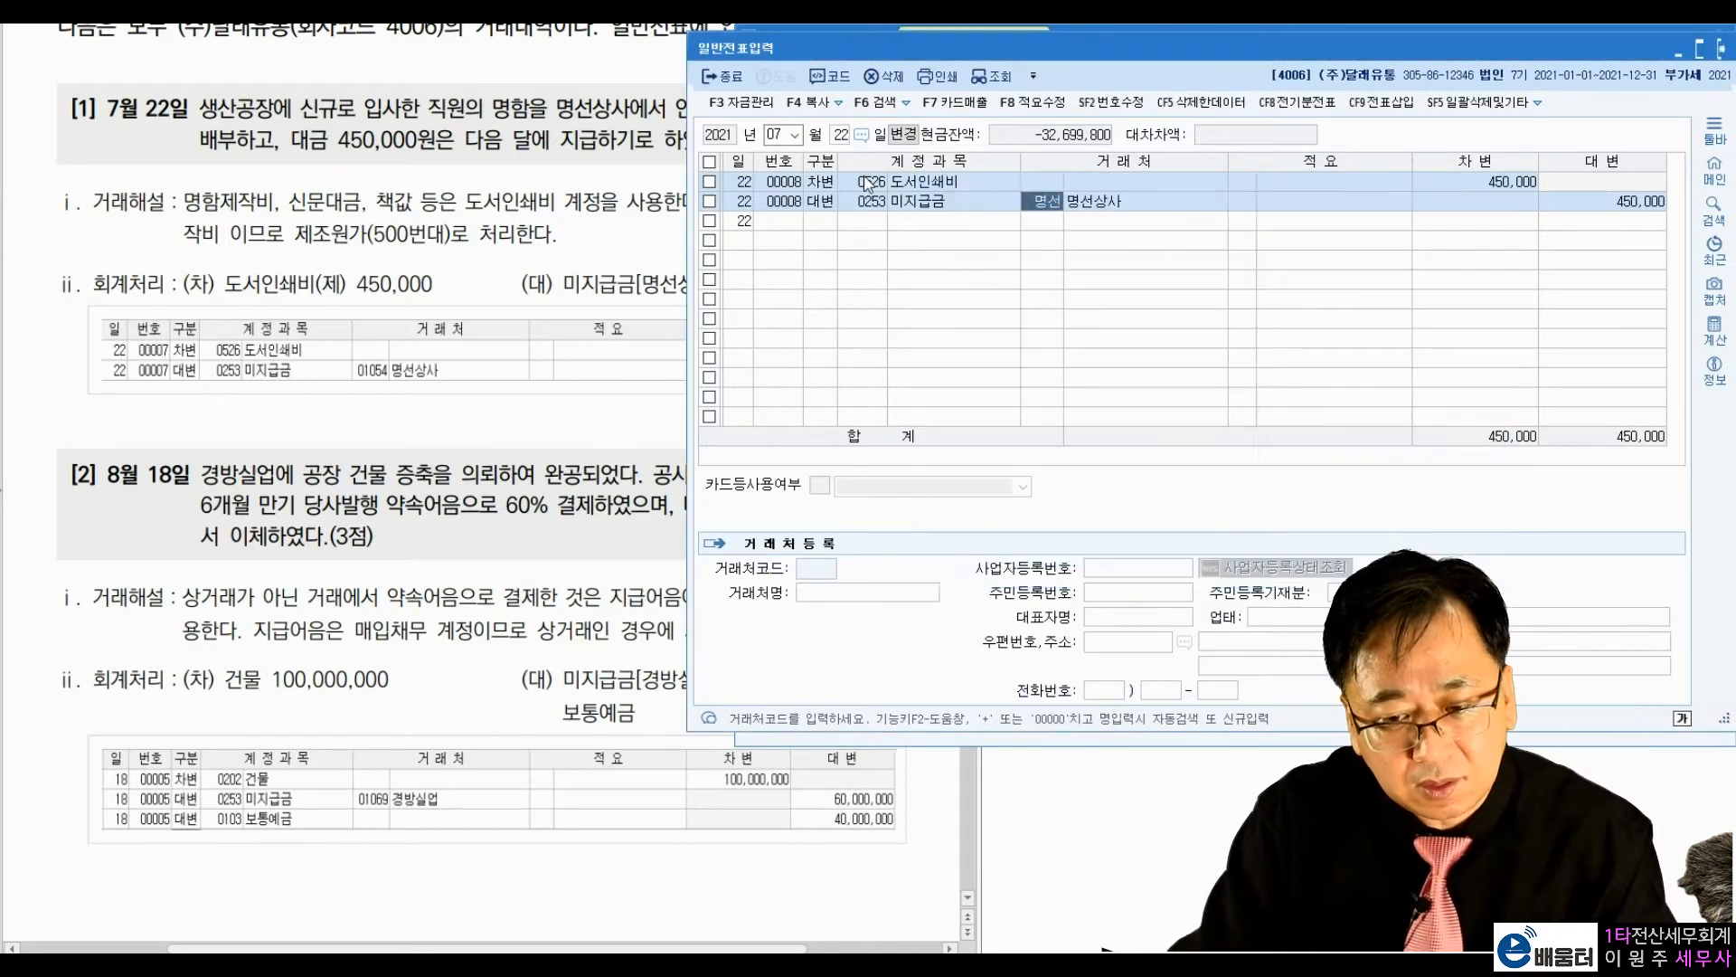
{"action": "key", "text": "Return"}
{"action": "key", "text": "Return"}
{"action": "key", "text": "Return"}
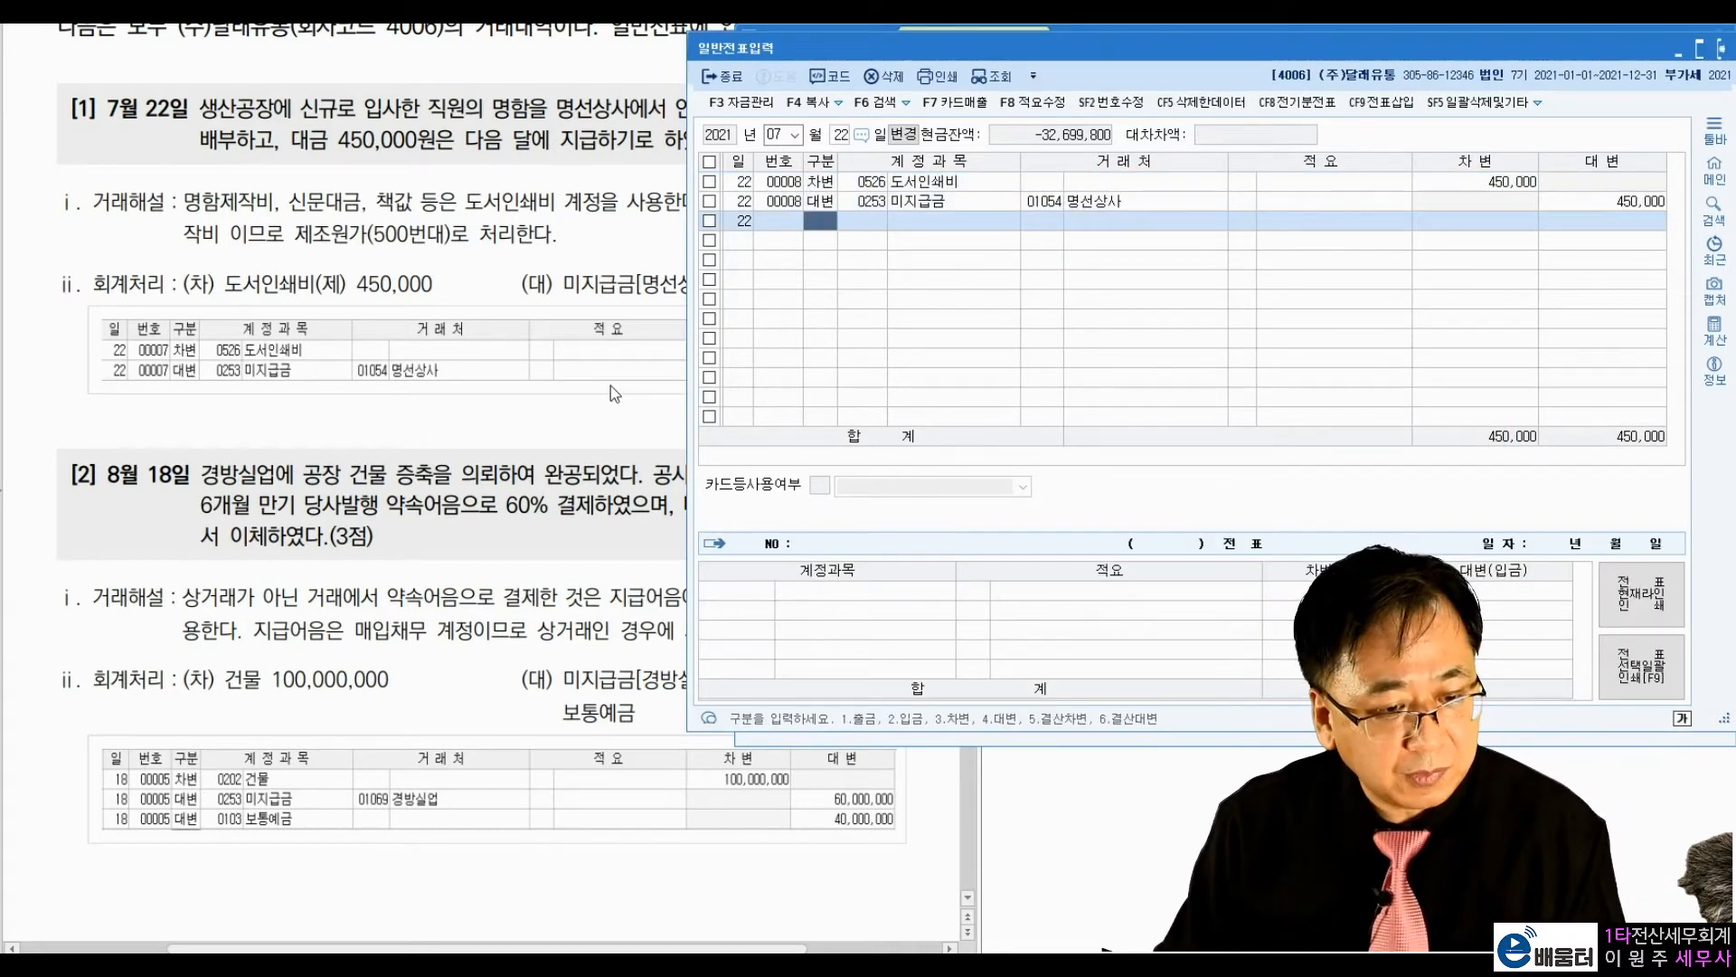
Step: Go to textbook exercise [2], underline 약속어음, circle 60% and handwrite the corresponding amount below it with an underline
{"action": "left_click", "coordinate": [611, 385]}
{"action": "scroll", "coordinate": [542, 380], "scroll_direction": "down", "scroll_amount": 4}
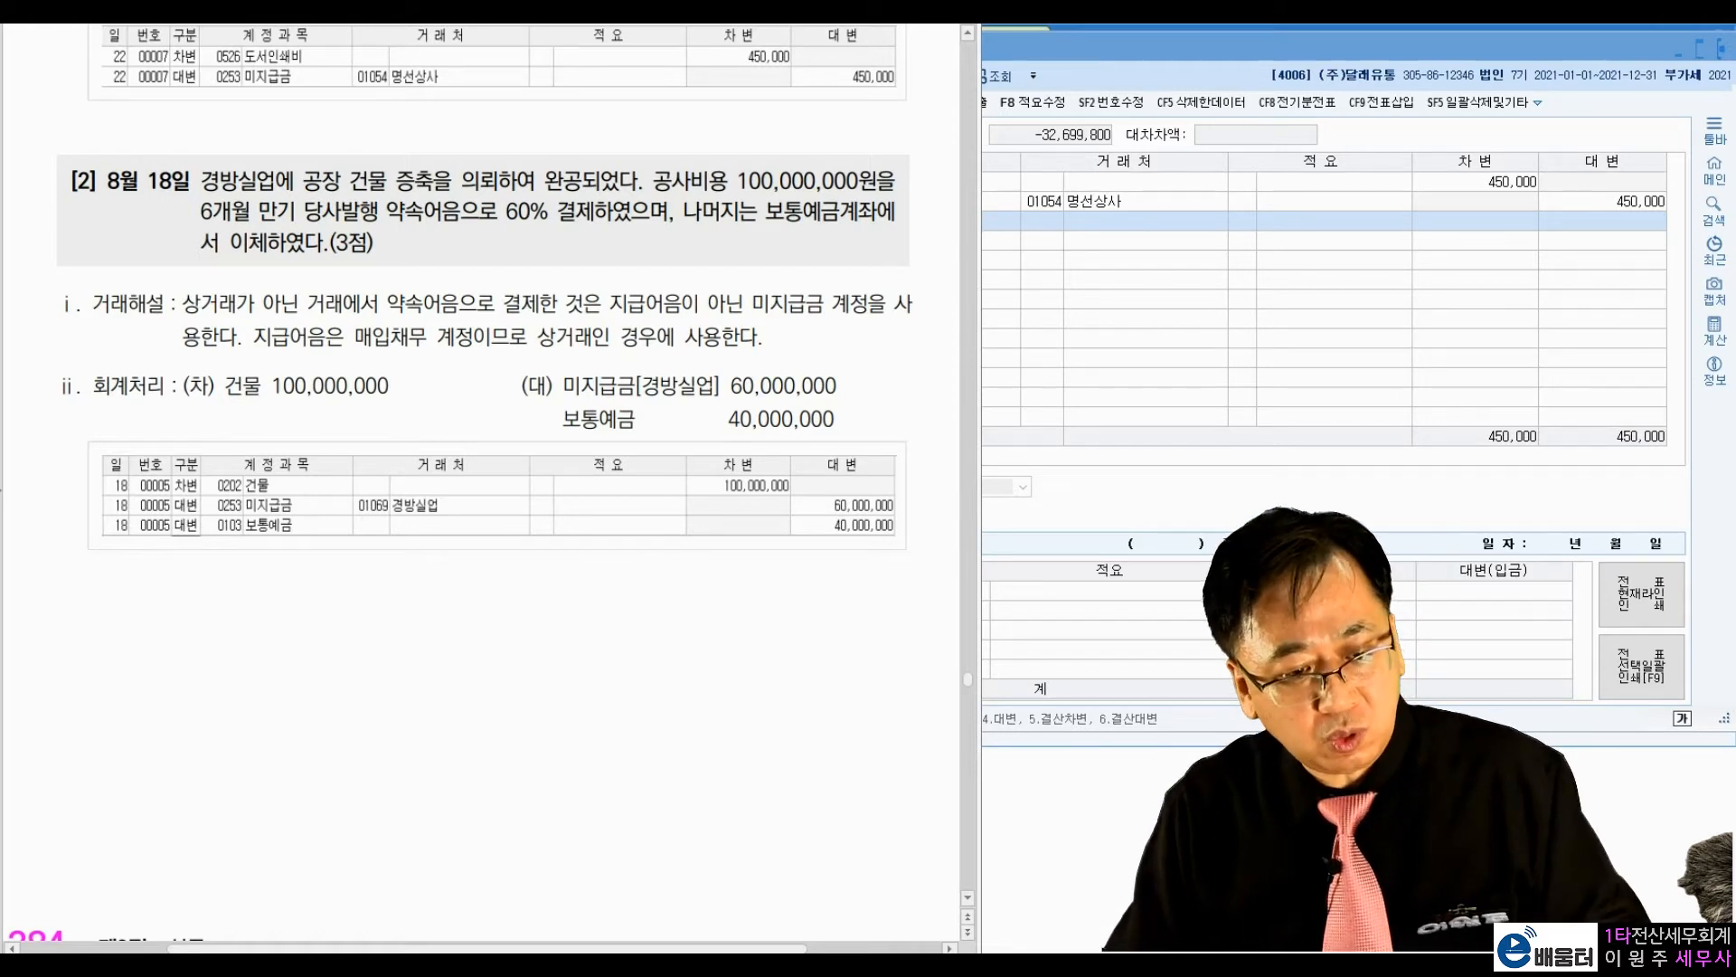
{"action": "left_click_drag", "start_coordinate": [176, 210], "coordinate": [191, 200]}
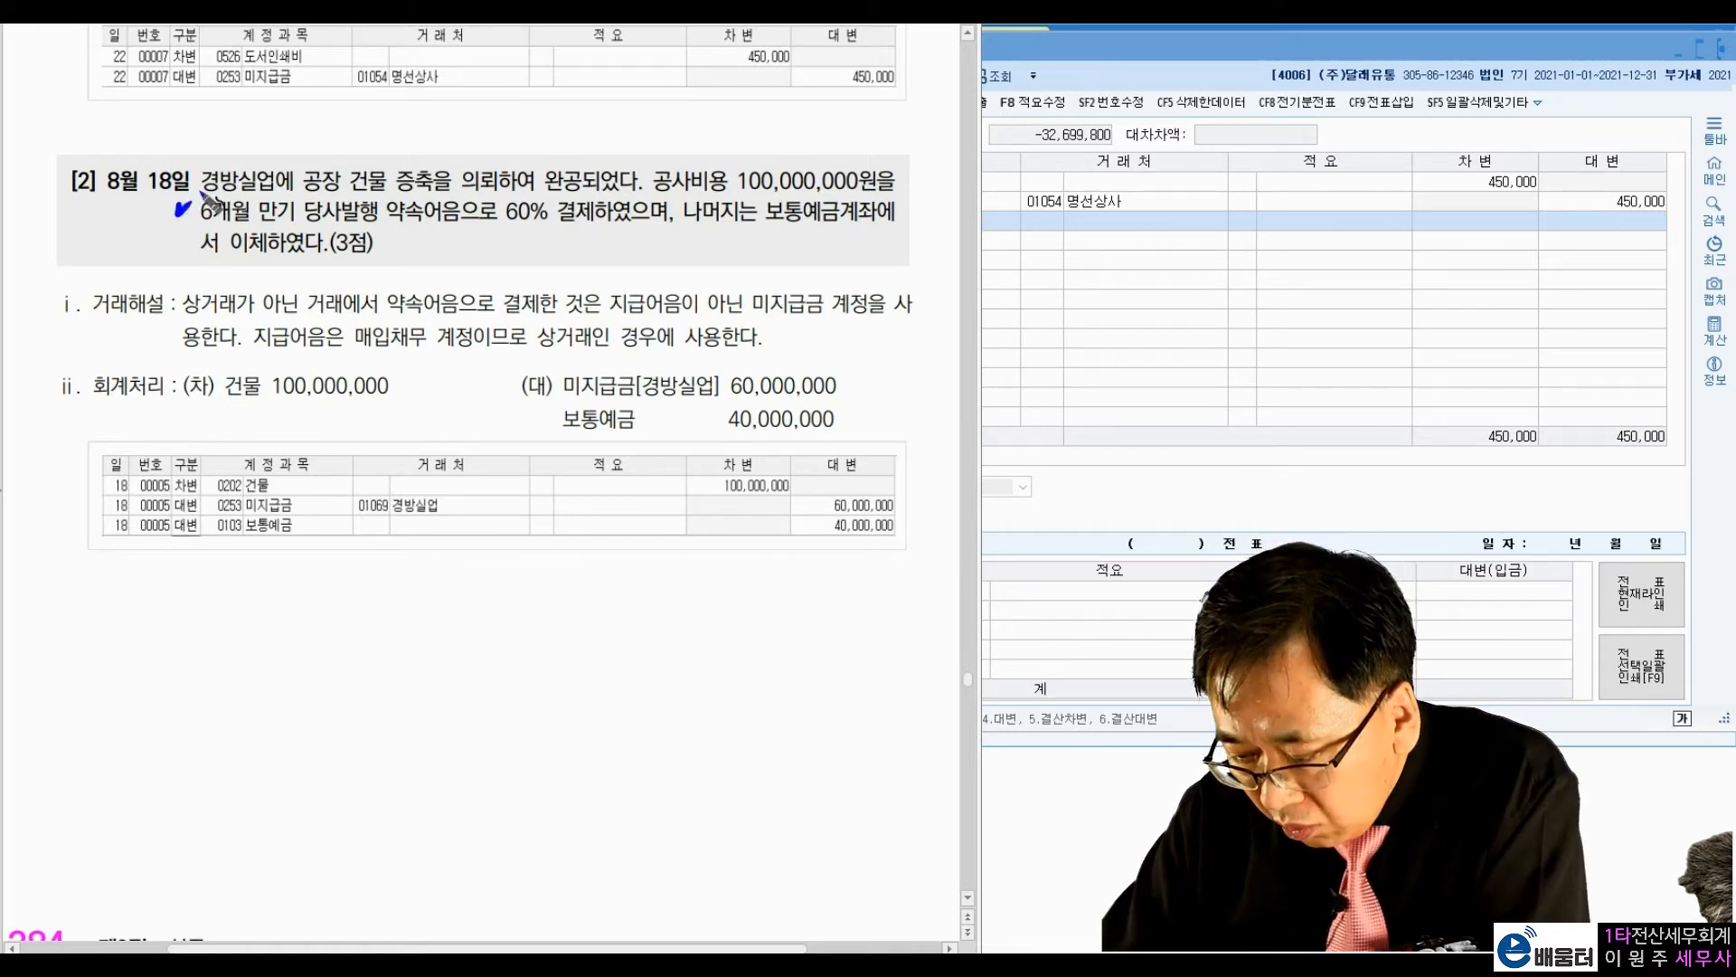
{"action": "mouse_move", "coordinate": [406, 232]}
{"action": "left_mouse_down"}
{"action": "mouse_move", "coordinate": [548, 226]}
{"action": "mouse_move", "coordinate": [581, 260]}
{"action": "mouse_move", "coordinate": [657, 258]}
{"action": "left_mouse_up"}
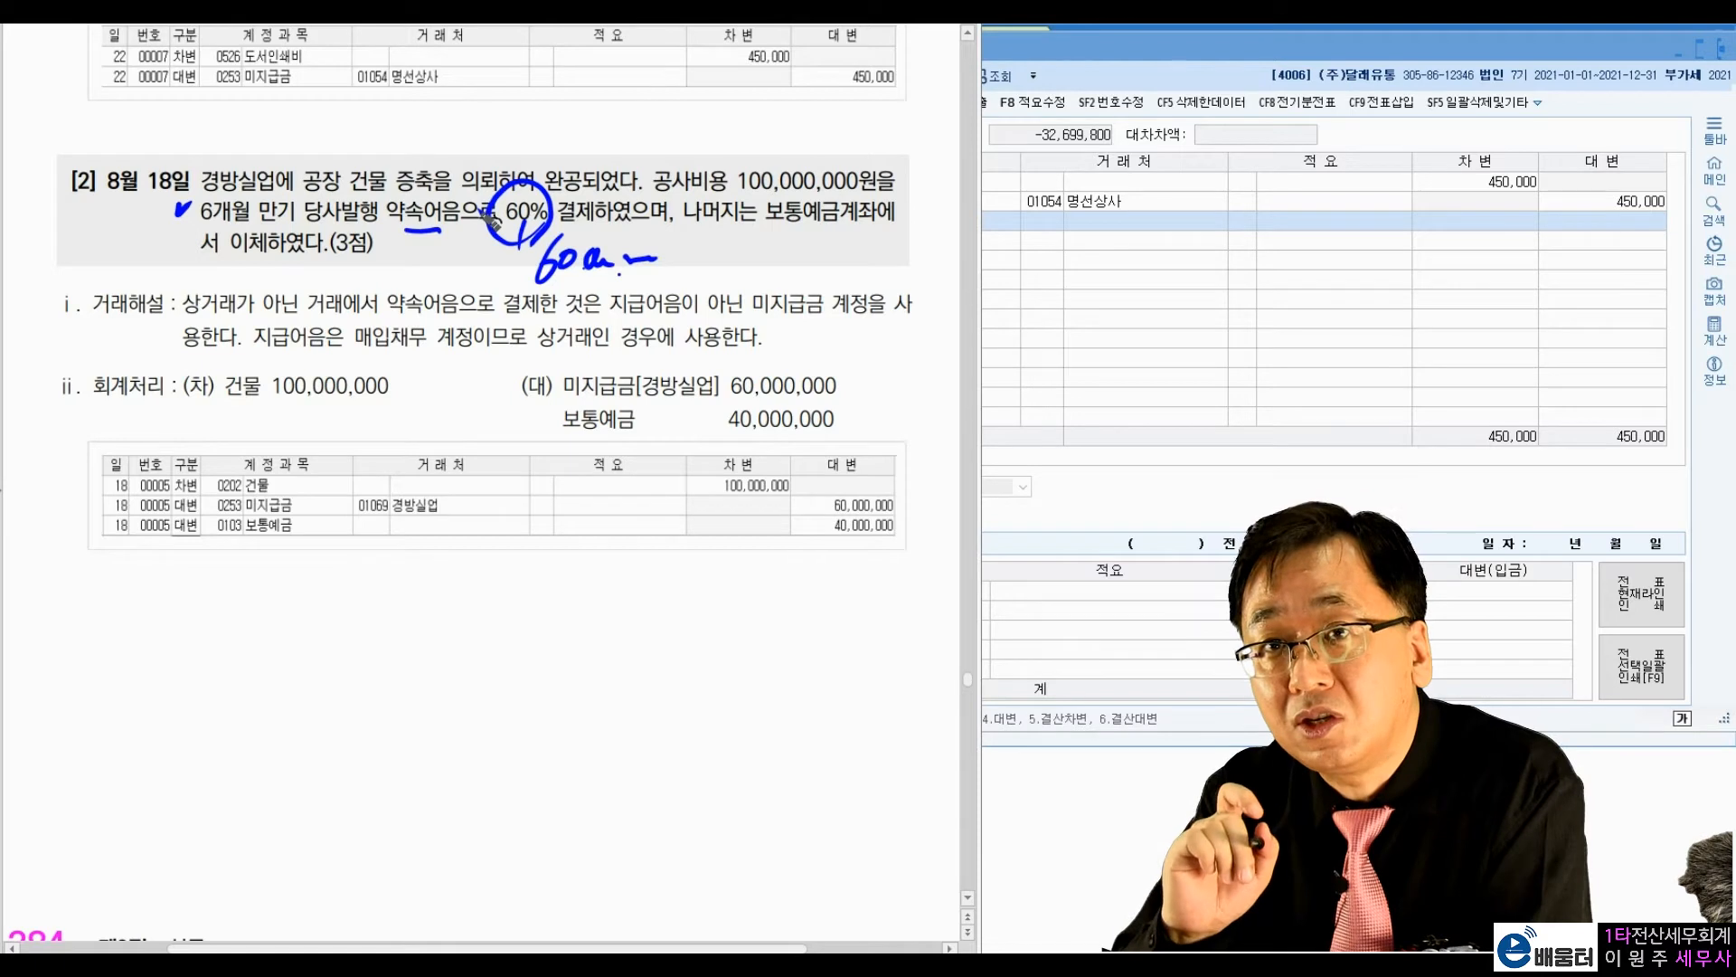
{"action": "left_click_drag", "start_coordinate": [546, 291], "coordinate": [678, 264]}
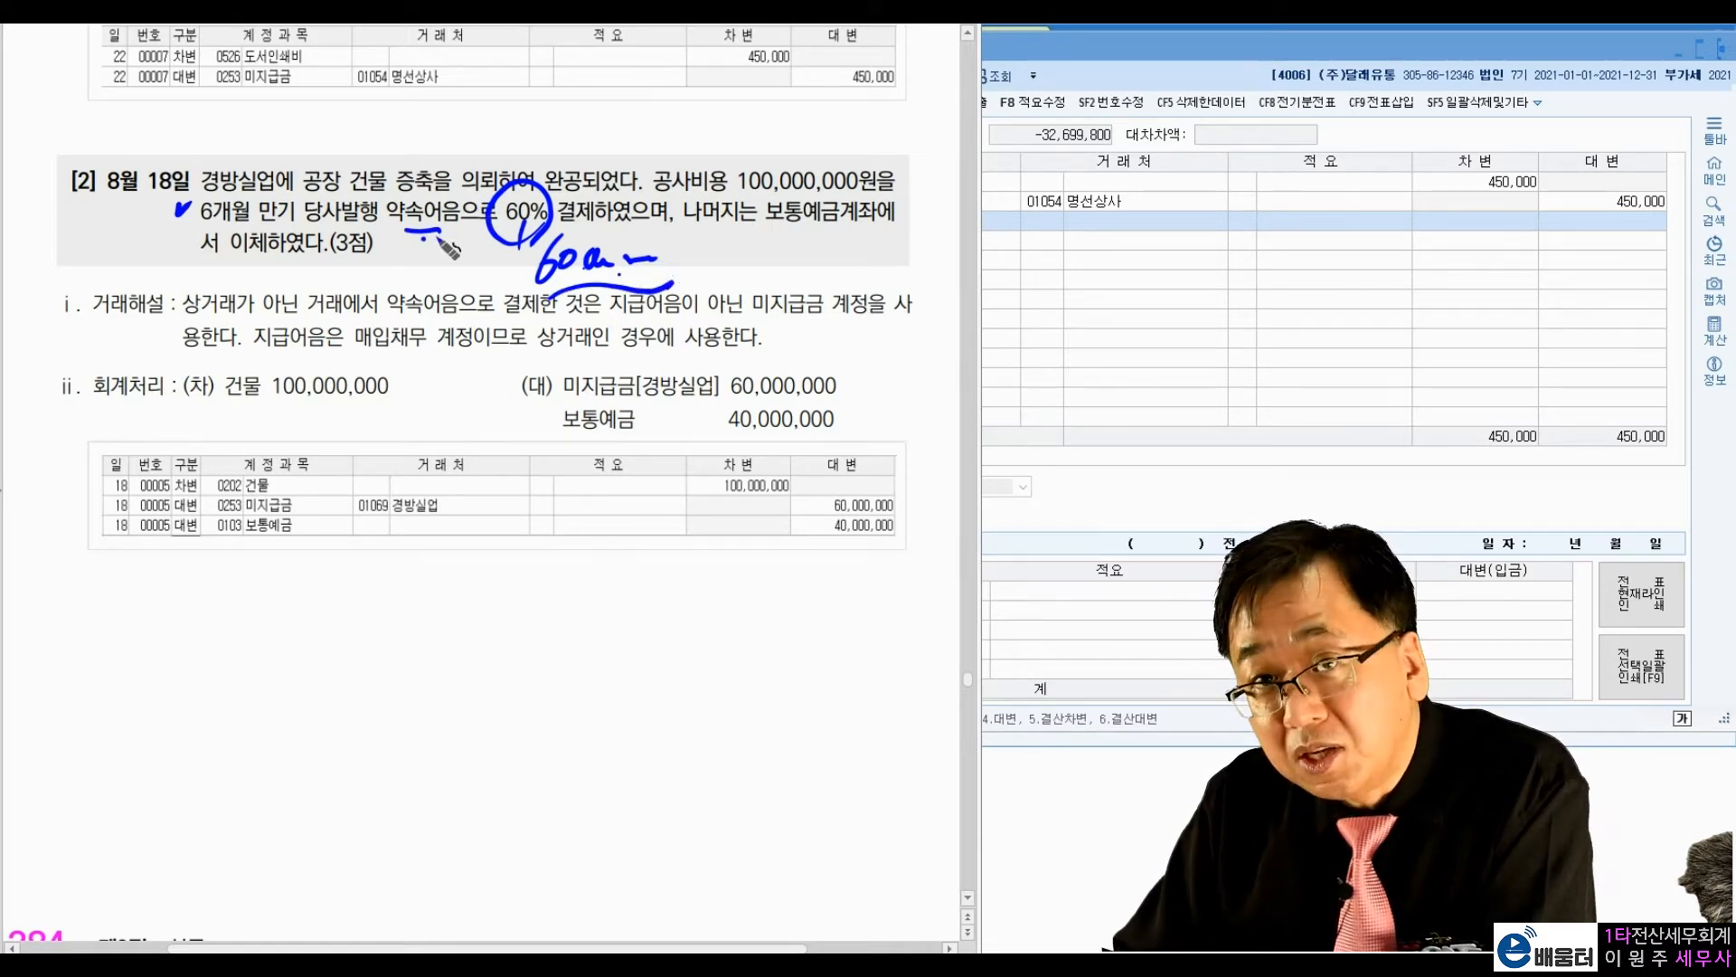
Step: Mark the 미지급금 60,000,000 entry, underline 나머지는 보통예금계좌 in exercise [2], and clear all annotations
{"action": "left_click_drag", "start_coordinate": [851, 360], "coordinate": [876, 373]}
{"action": "left_click", "coordinate": [891, 389]}
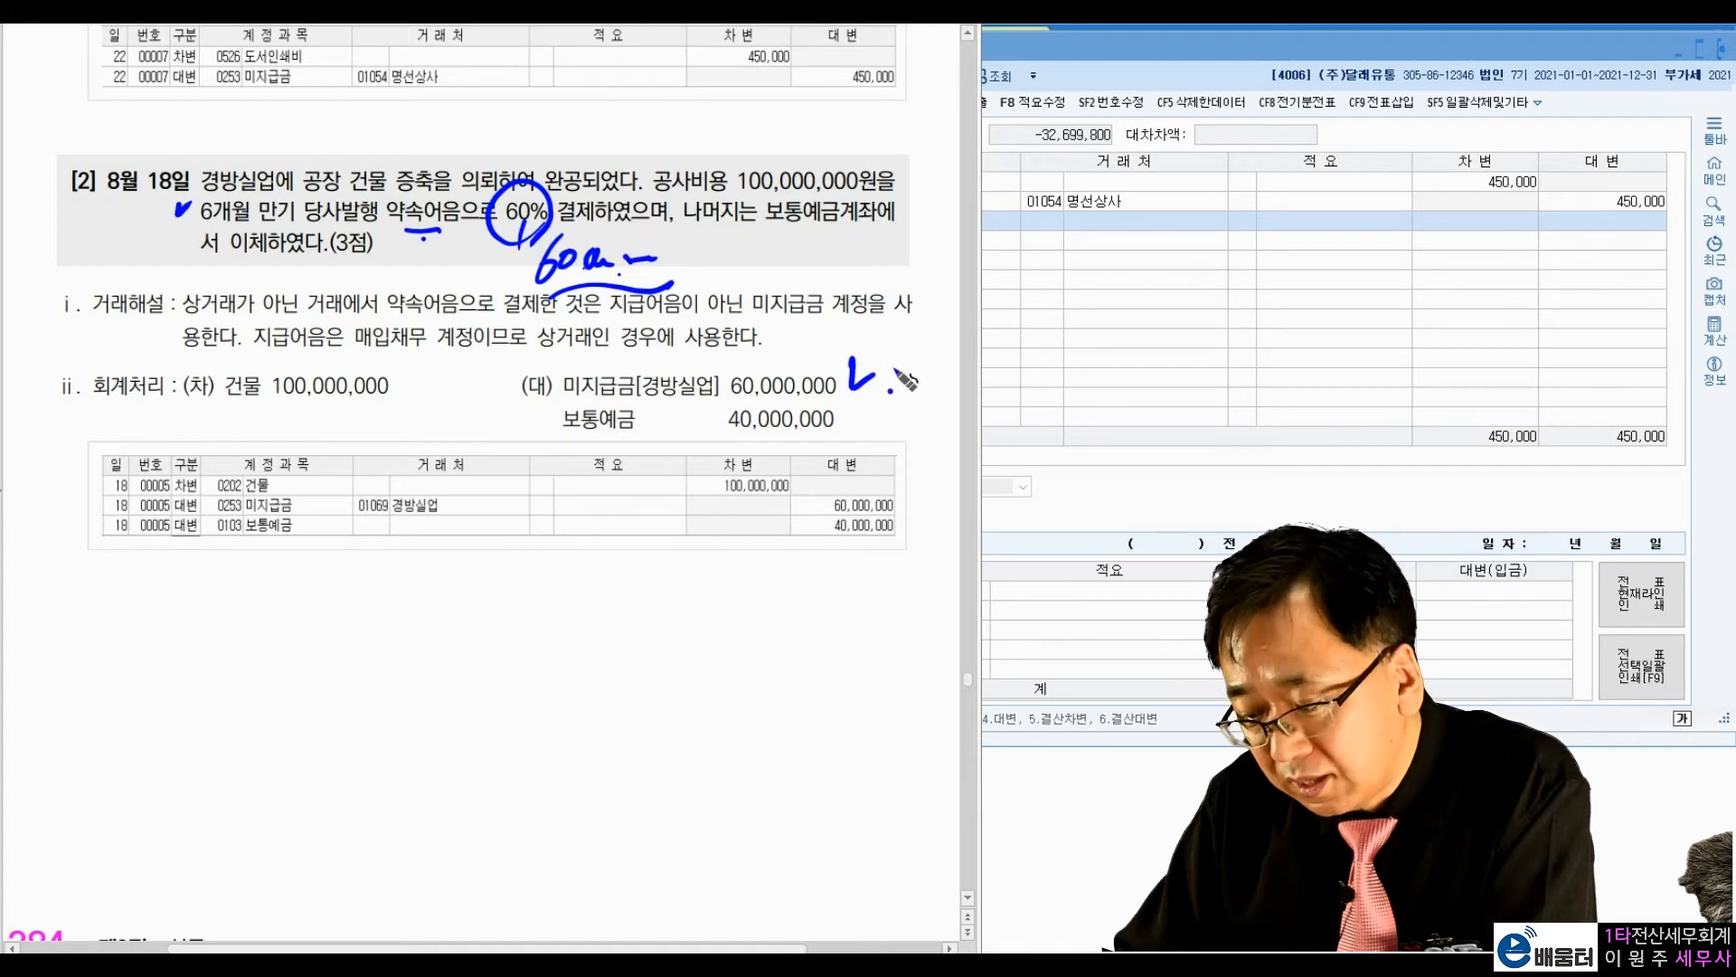
{"action": "left_click_drag", "start_coordinate": [709, 231], "coordinate": [864, 226]}
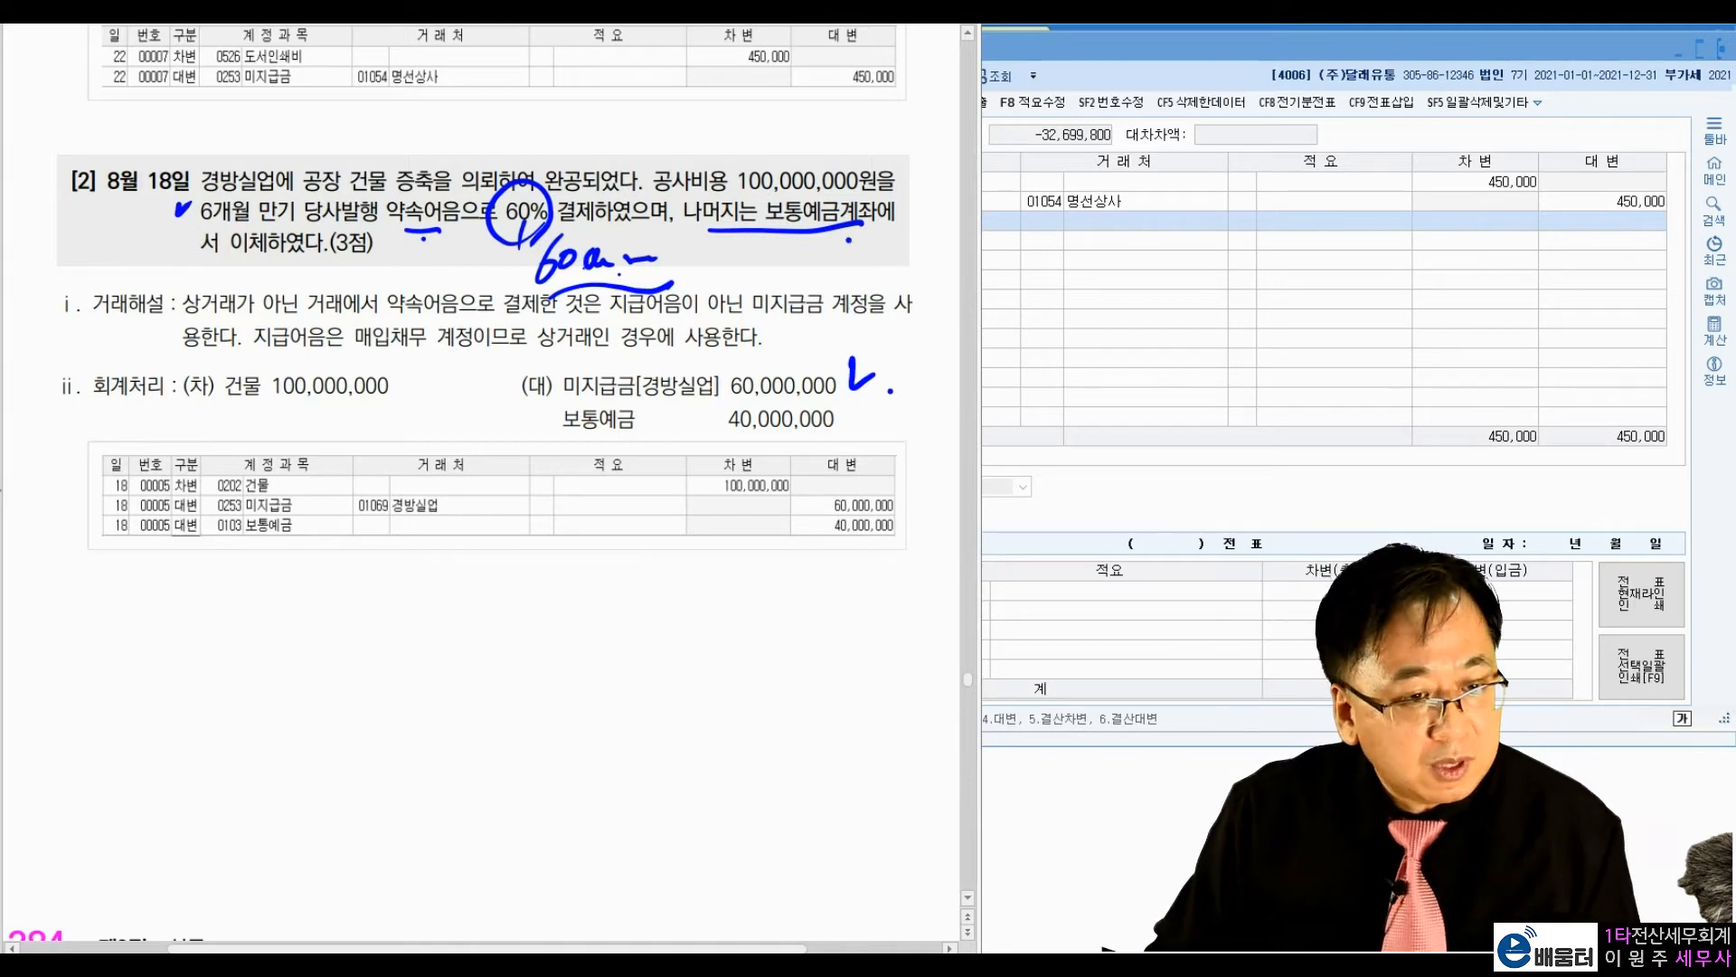
{"action": "left_click", "coordinate": [2, 52]}
Step: Return to 일반전표입력 and set the voucher date to August 18
{"action": "left_click", "coordinate": [1176, 299]}
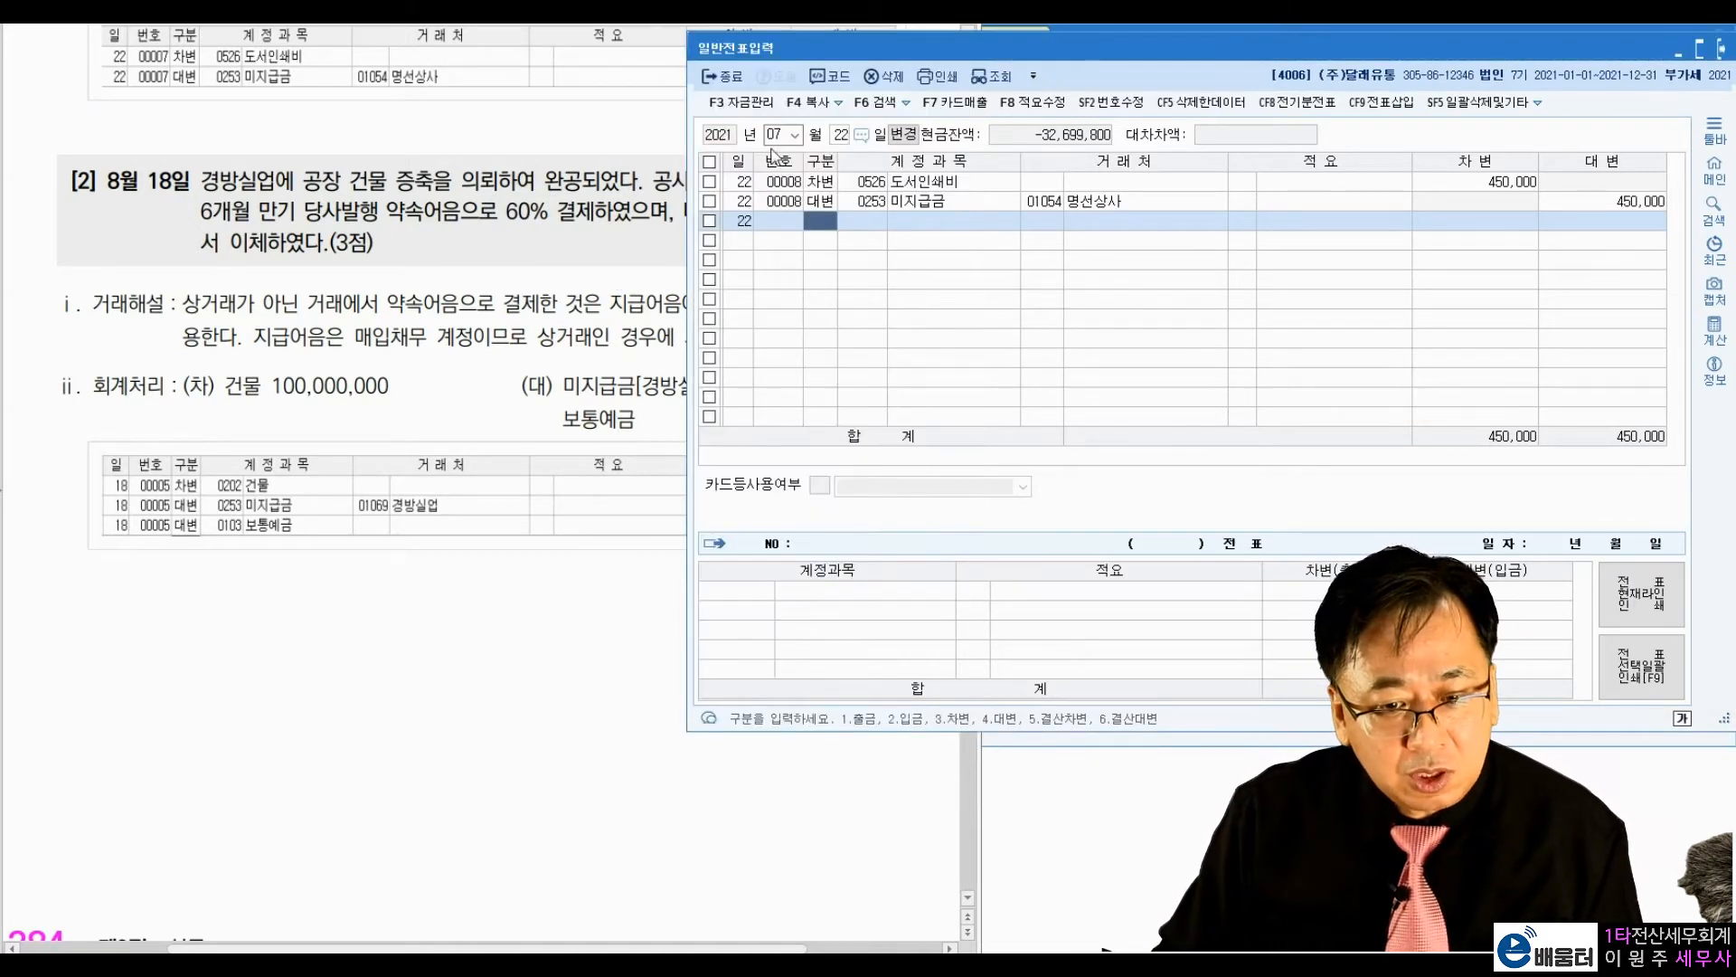
{"action": "left_click", "coordinate": [776, 140]}
{"action": "type", "text": "8"}
{"action": "key", "text": "Return"}
{"action": "type", "text": "18"}
{"action": "key", "text": "Return"}
Step: Enter a debit line for account 0202 건물 with no vendor and the amount 100,000,000
{"action": "key", "text": "3"}
{"action": "key", "text": "Return"}
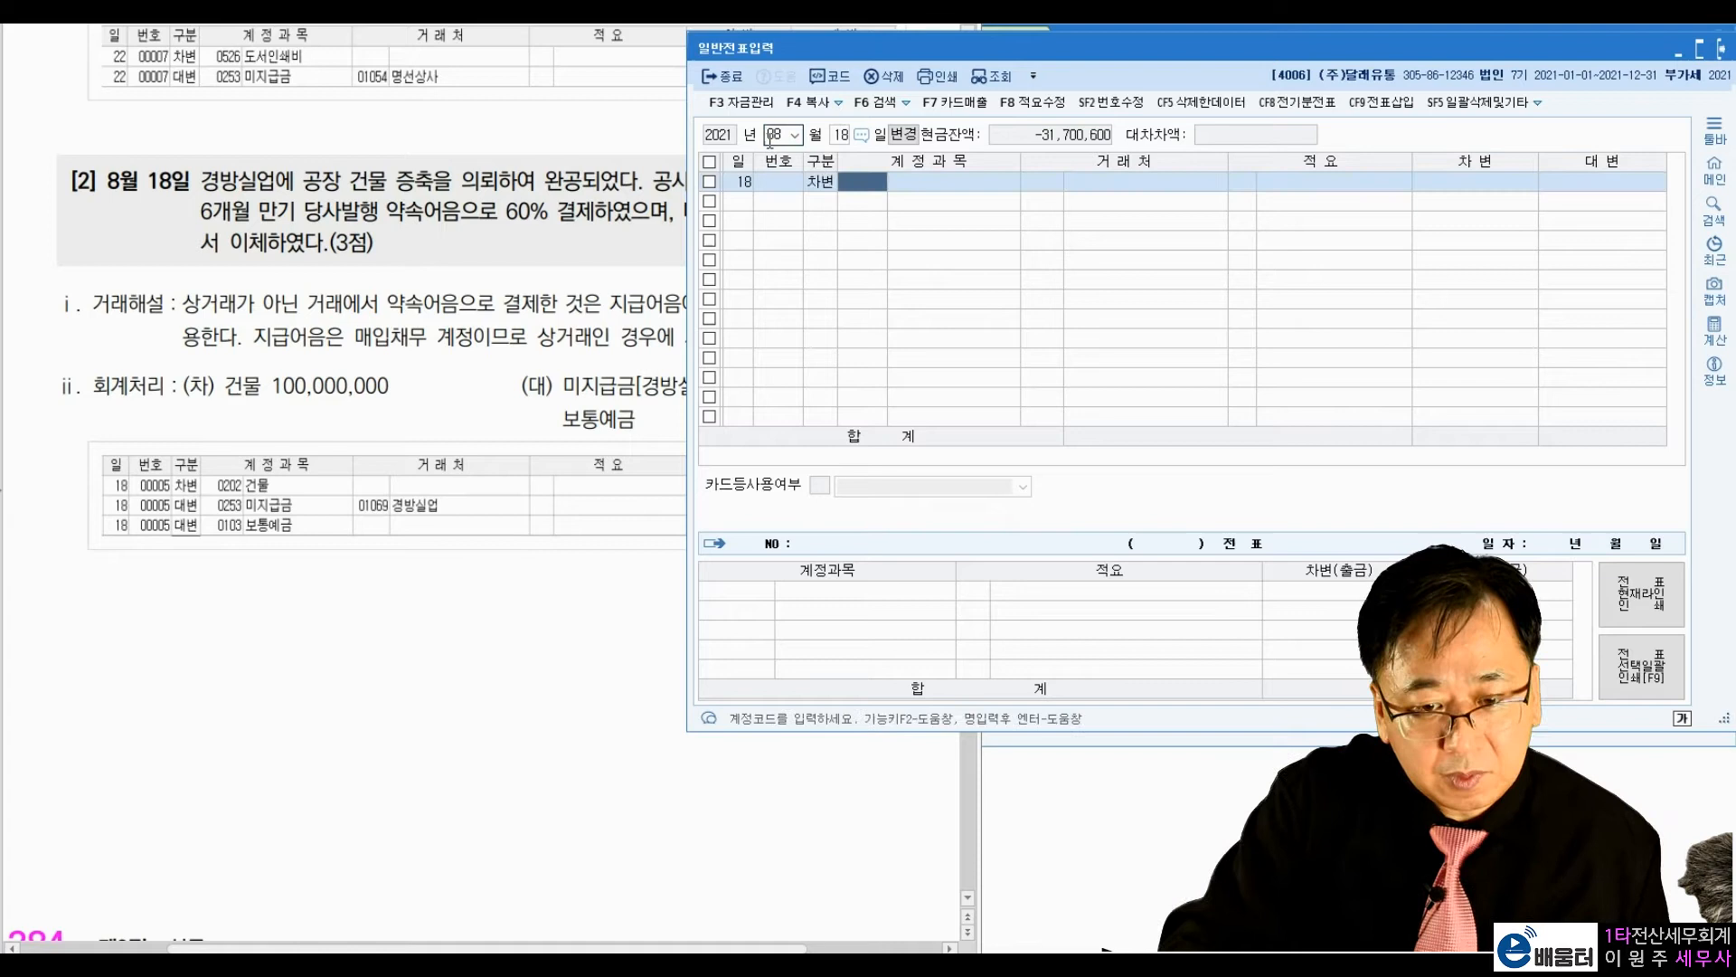
{"action": "type", "text": "202"}
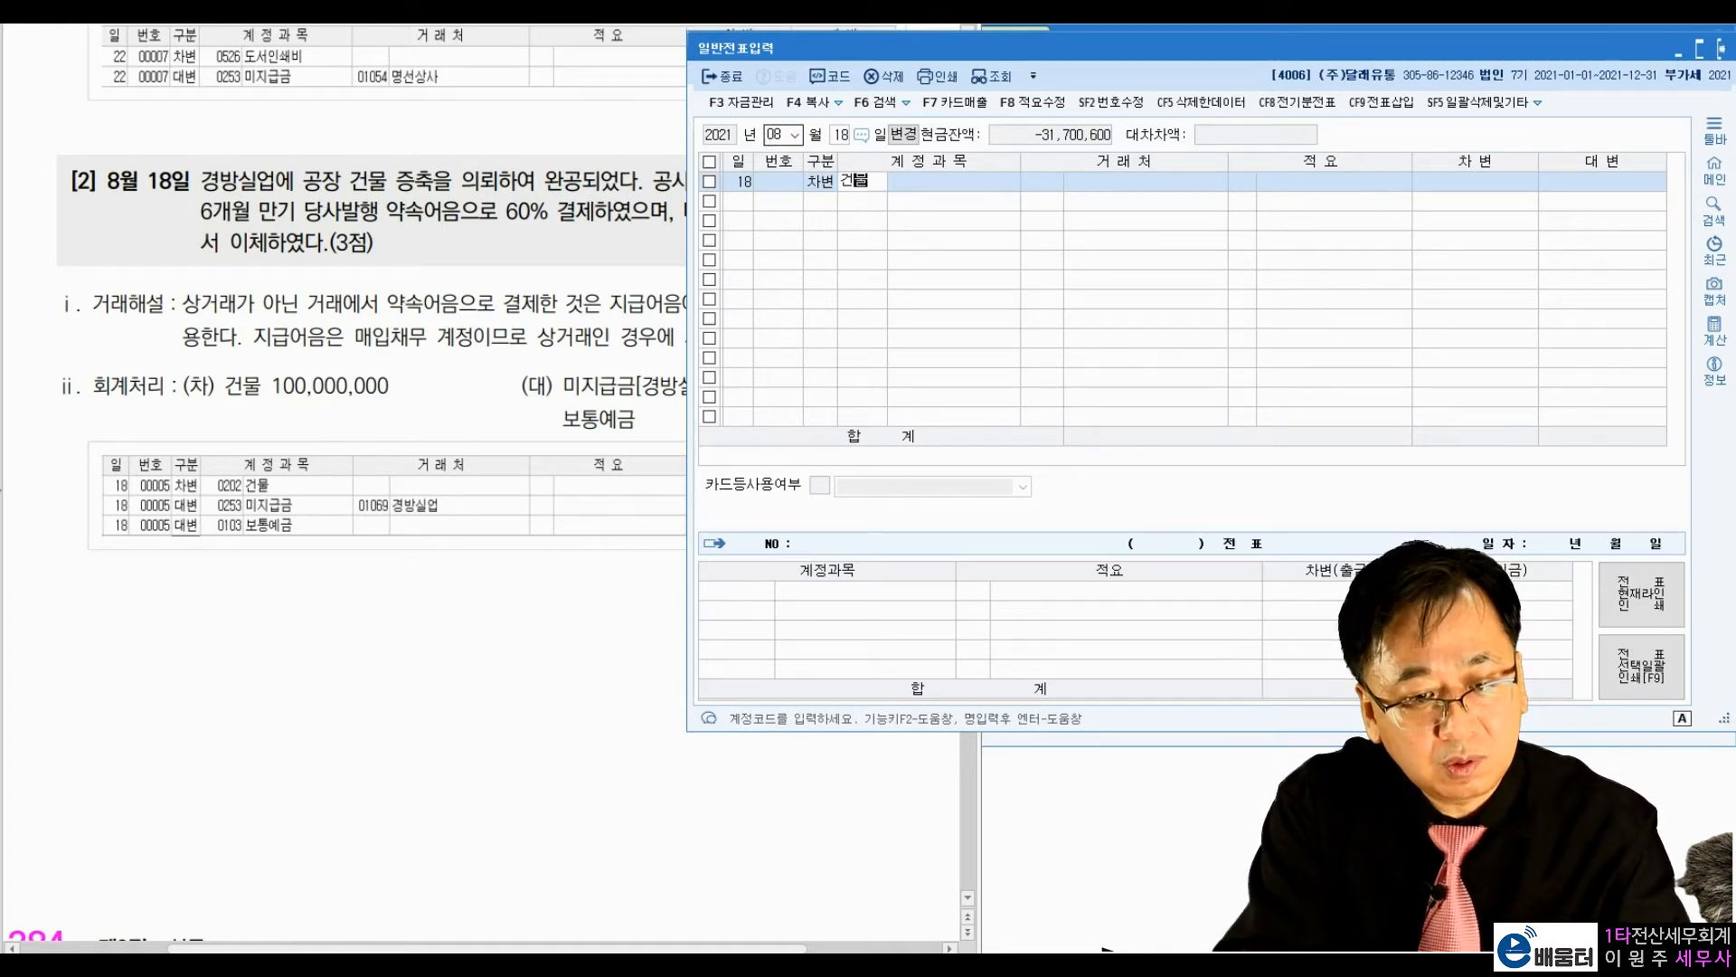
{"action": "key", "text": "Return"}
{"action": "key", "text": "Return"}
{"action": "key", "text": "Return"}
{"action": "type", "text": "100,000"}
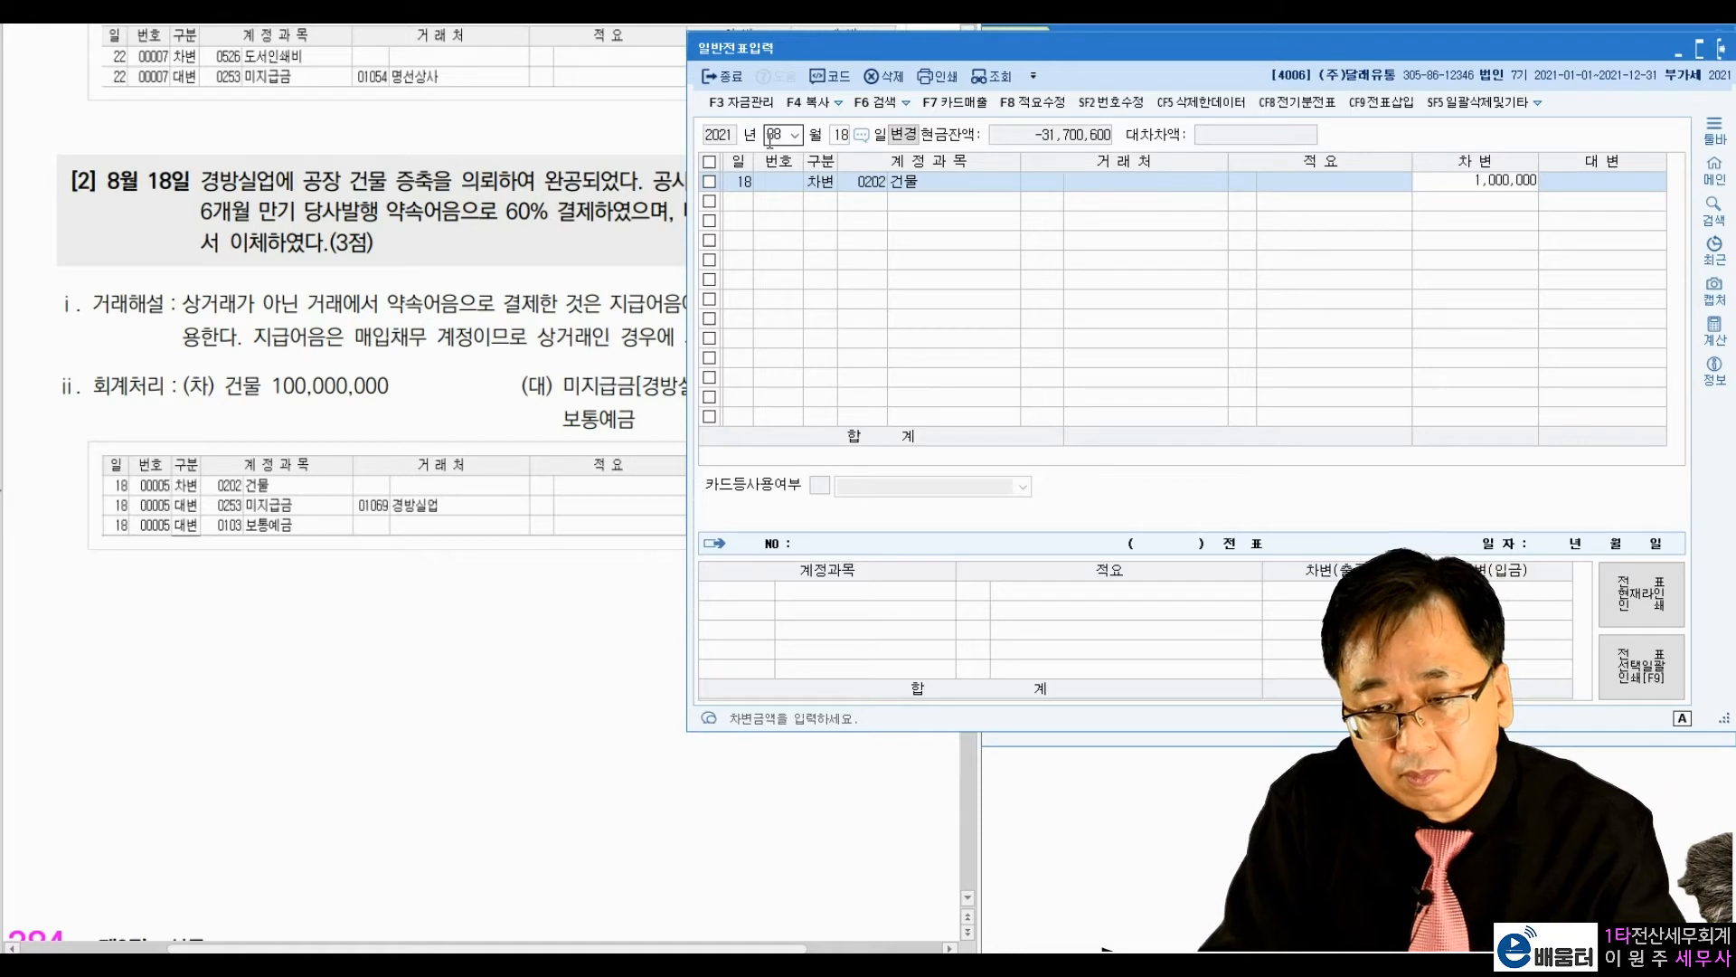
{"action": "key", "text": "Return"}
Step: Enter a credit line for account 0253 미지급금 with vendor 01069 경방실업 and the amount 60,000,000
{"action": "type", "text": "4"}
{"action": "key", "text": "Return"}
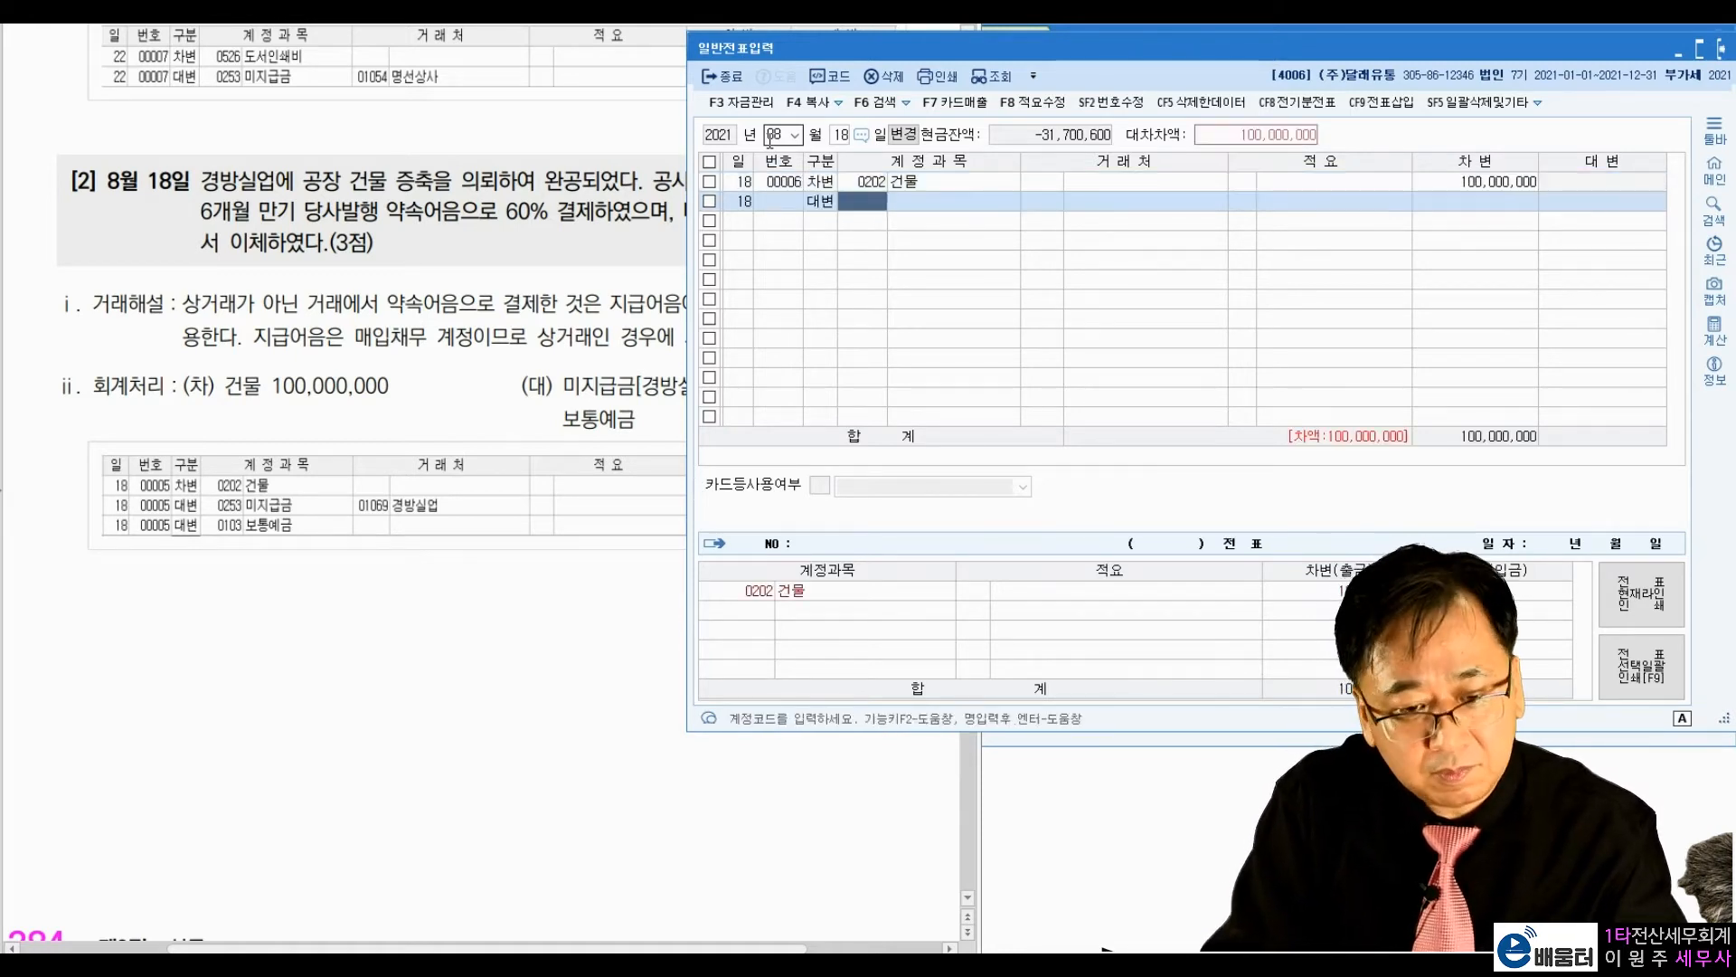
{"action": "type", "text": "미지급"}
{"action": "key", "text": "Return"}
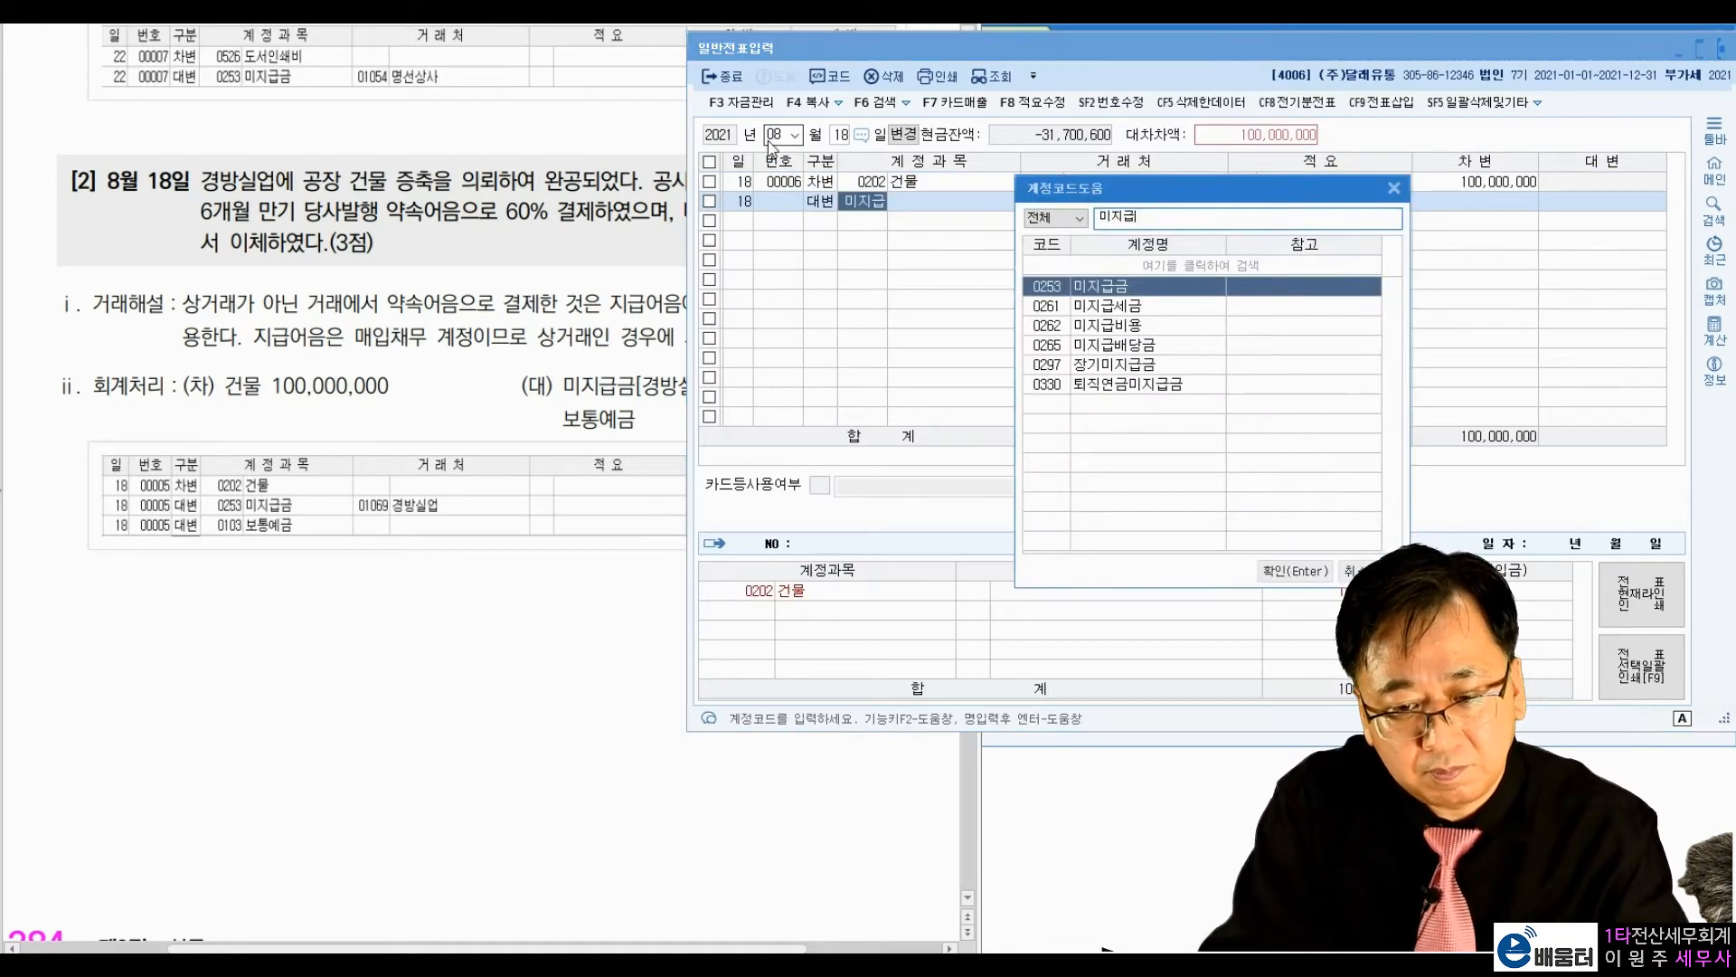
{"action": "key", "text": "Return"}
{"action": "type", "text": "경방"}
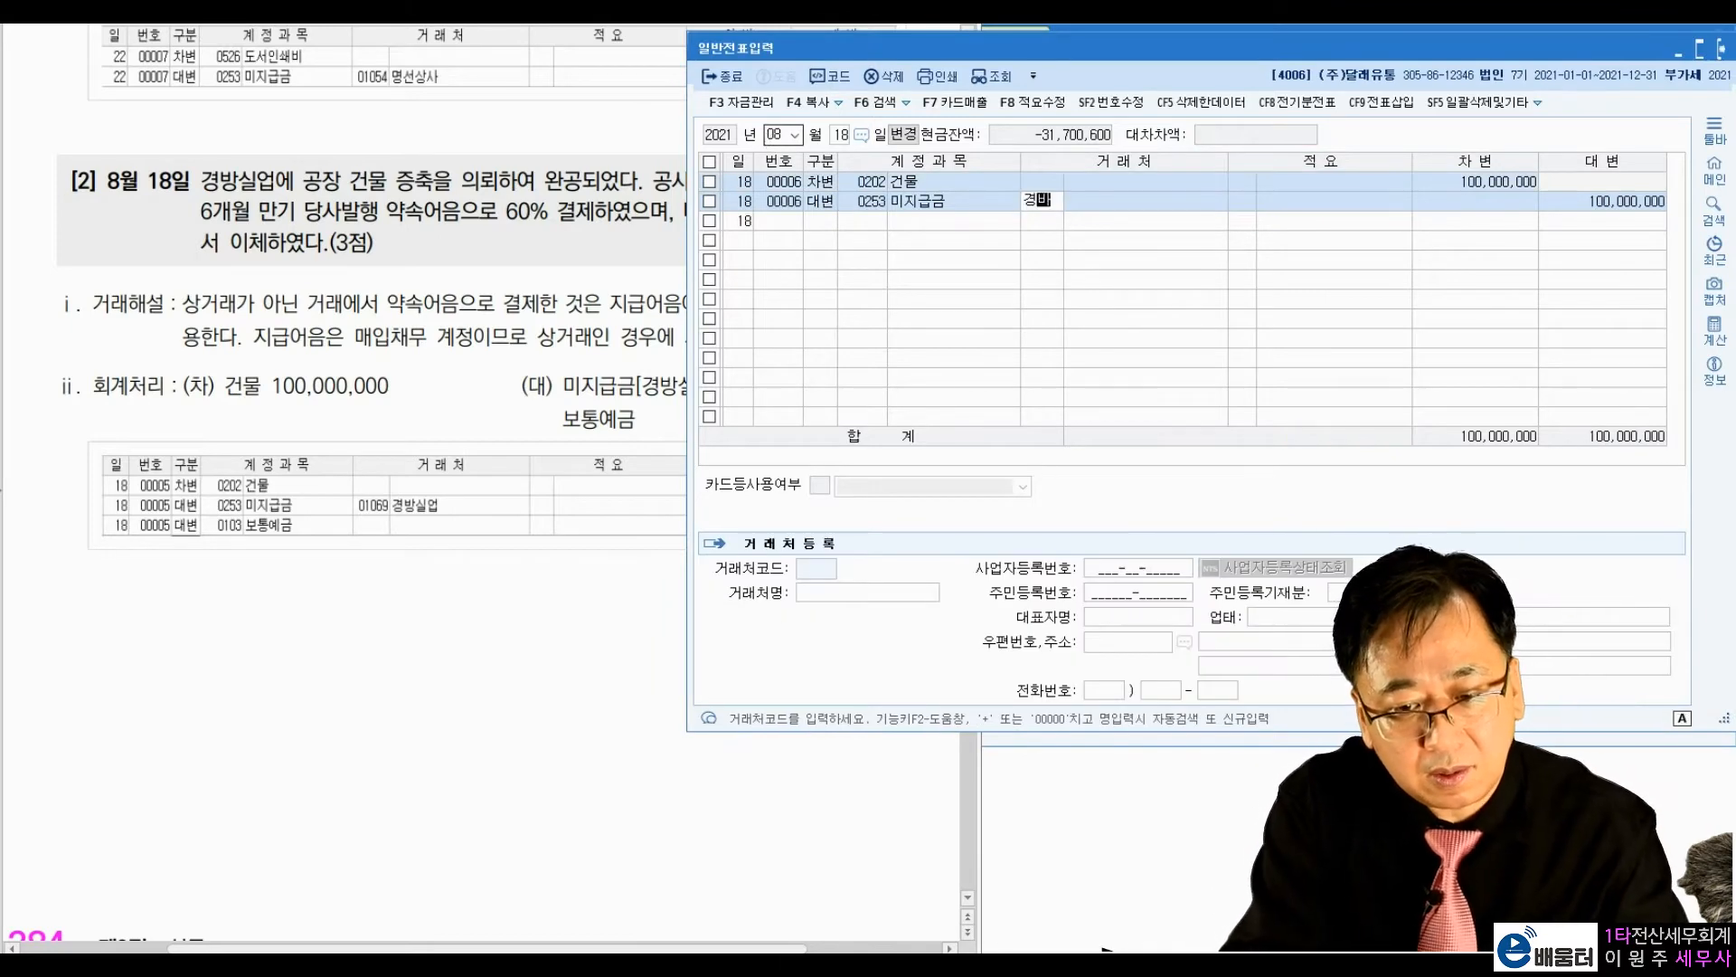
{"action": "key", "text": "Return"}
{"action": "key", "text": "Return"}
{"action": "key", "text": "Return"}
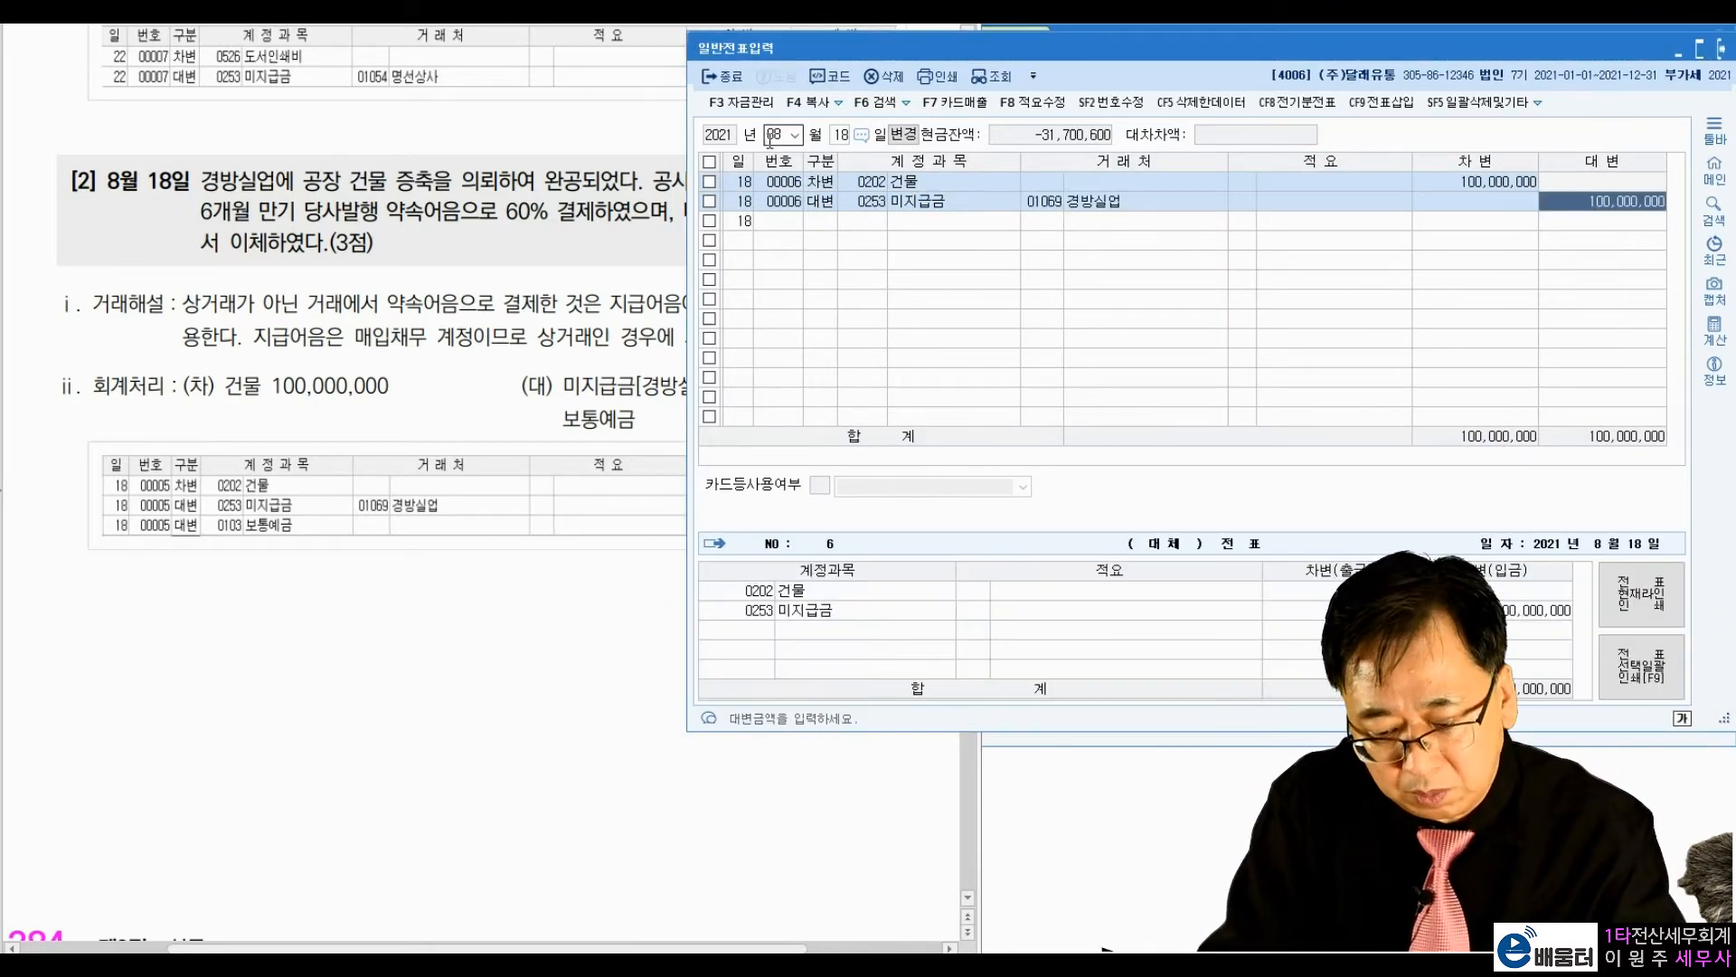
{"action": "type", "text": "60000000"}
{"action": "key", "text": "Return"}
Step: Enter a credit line for account 0103 보통예금 with no vendor and the amount 40,000,000
{"action": "type", "text": "4"}
{"action": "type", "text": "103"}
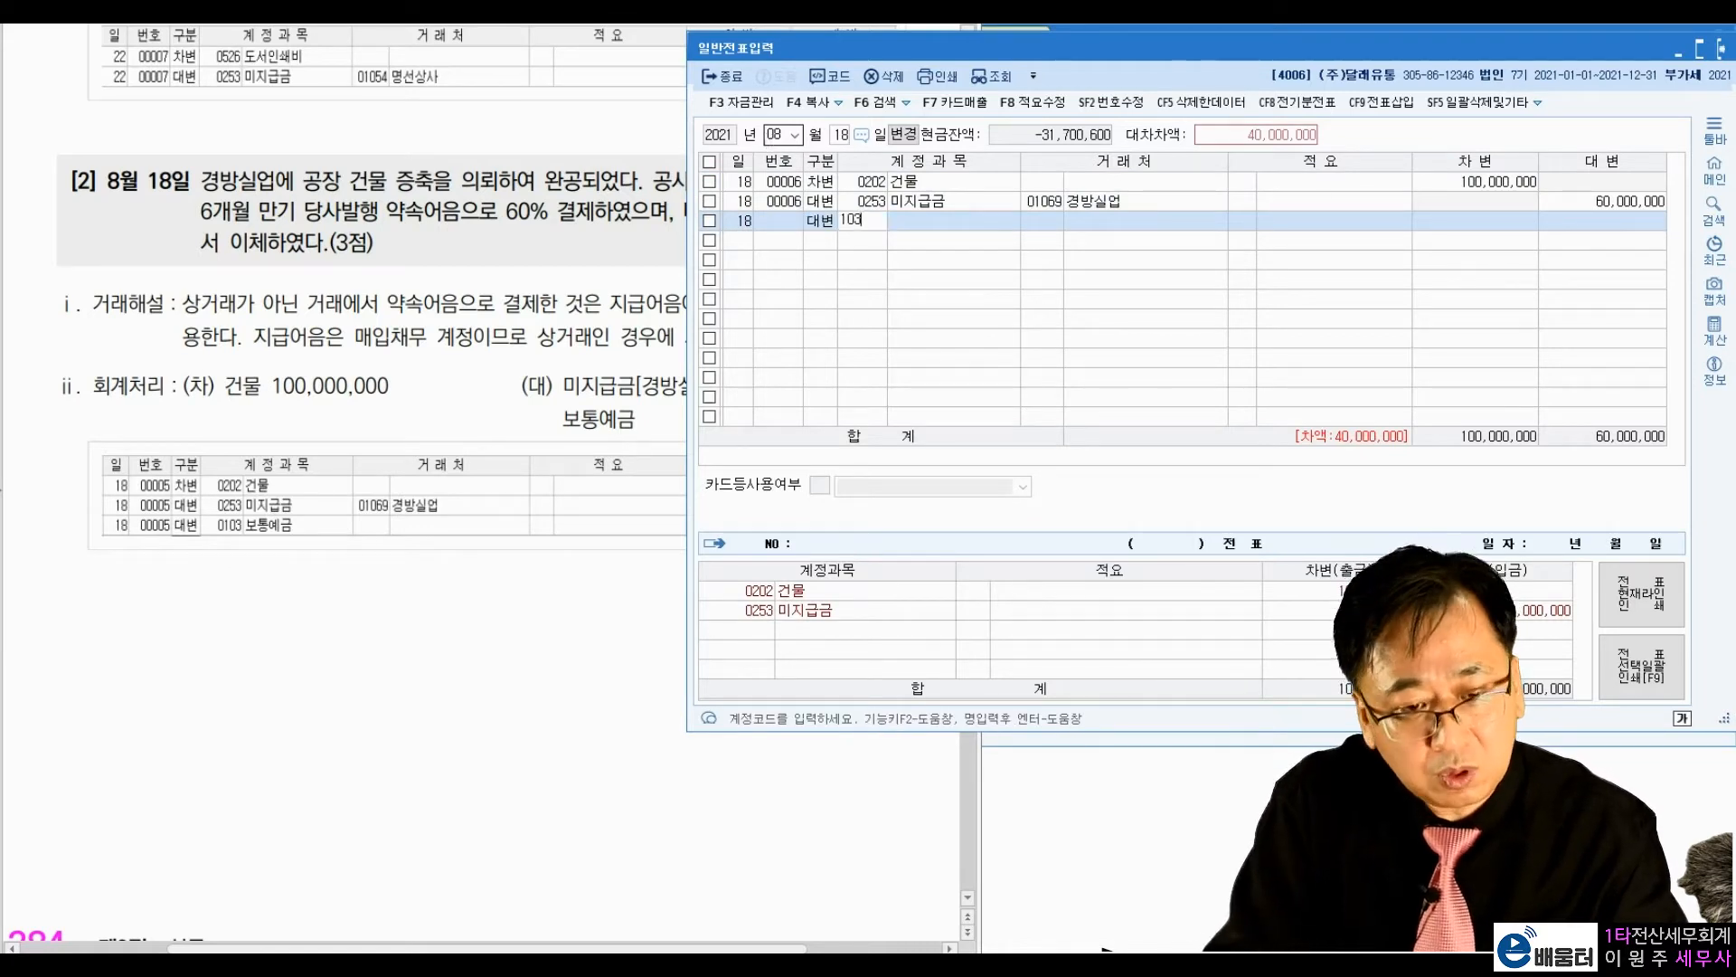
{"action": "key", "text": "Return"}
{"action": "key", "text": "Return"}
{"action": "key", "text": "Return"}
{"action": "key", "text": "Return"}
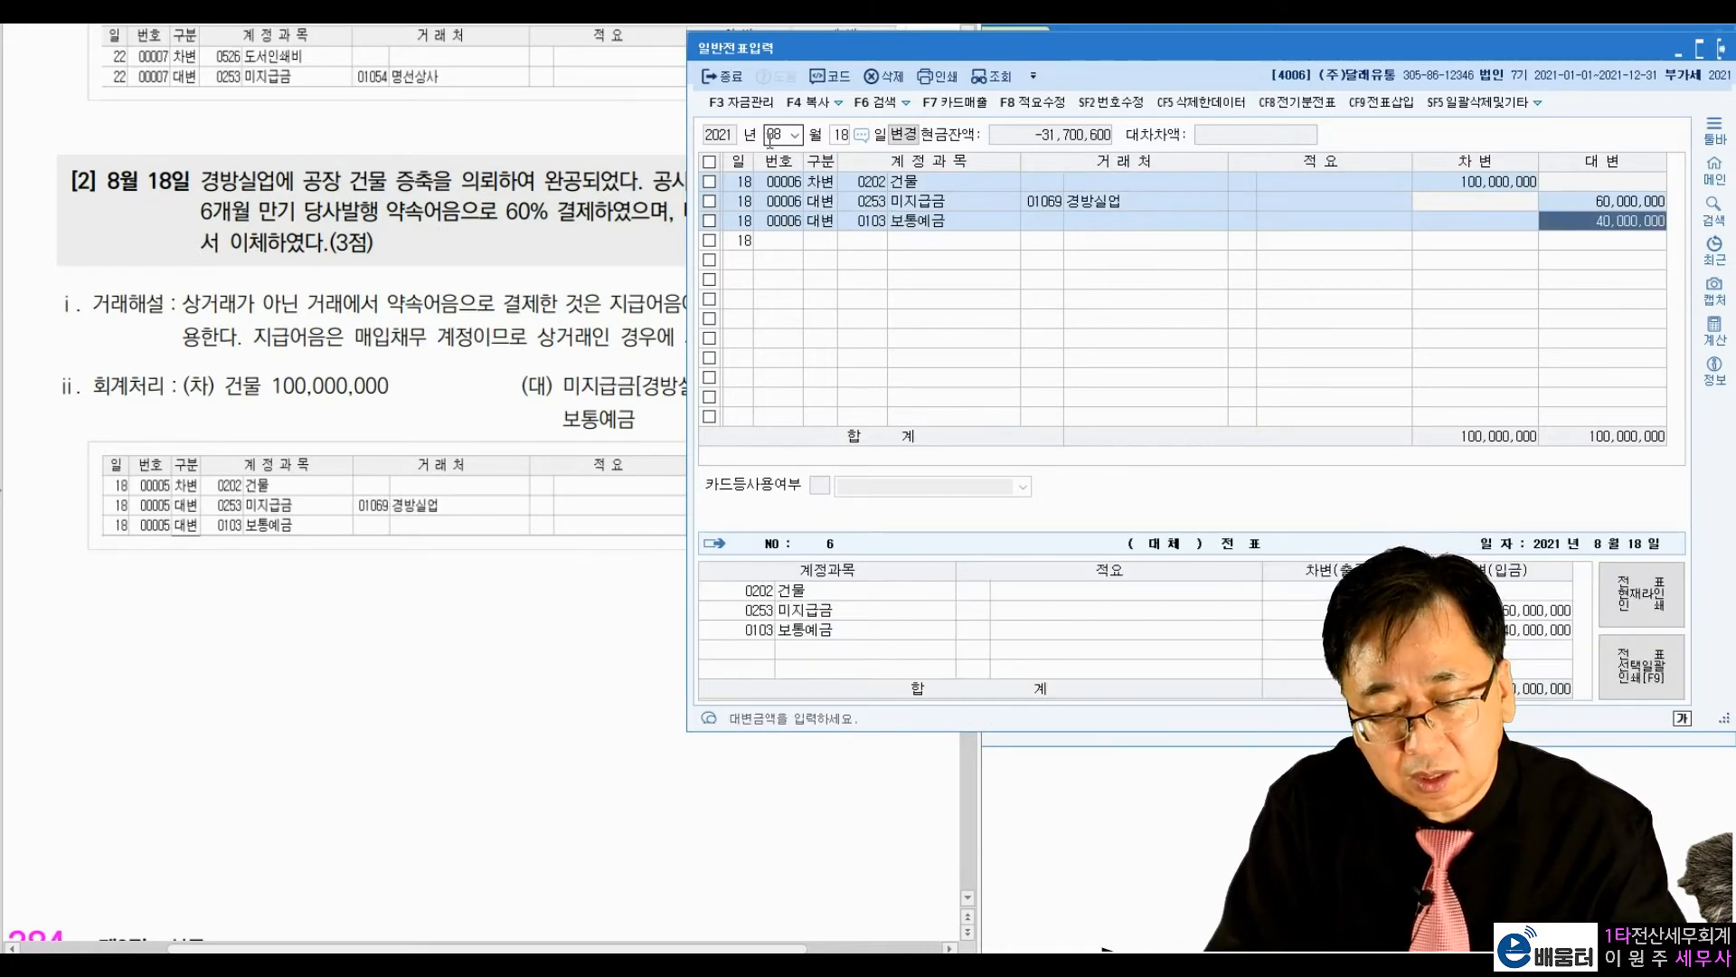
{"action": "key", "text": "Return"}
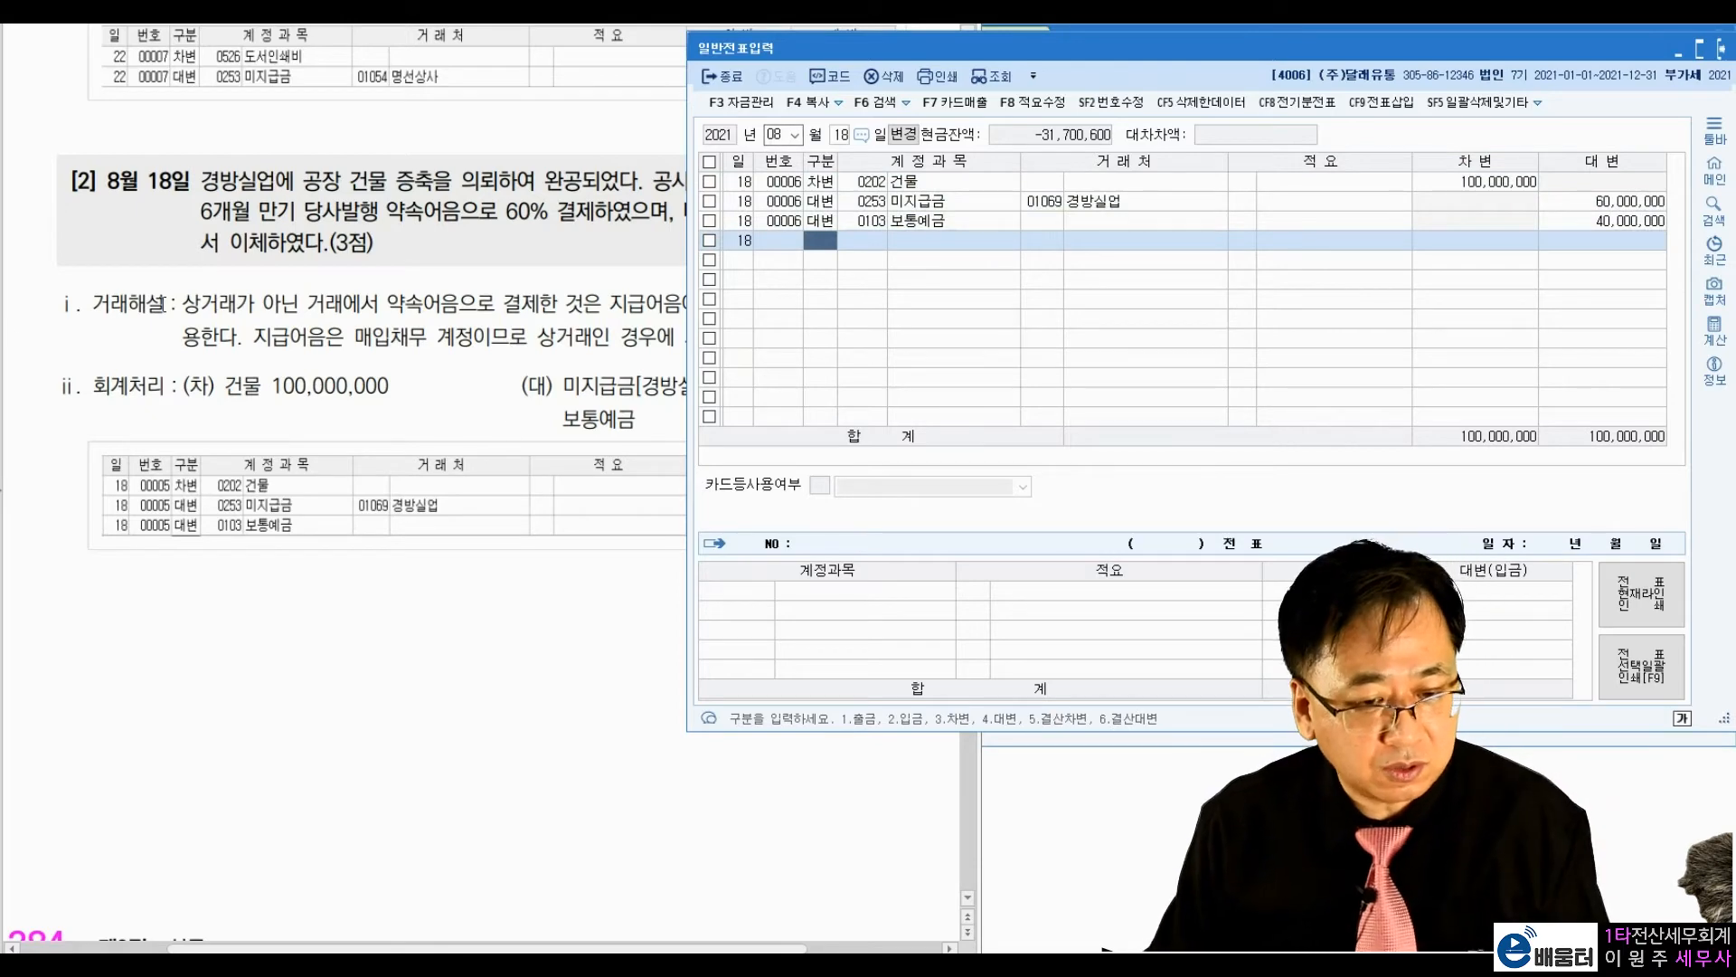
Step: Go to textbook exercise [3], circle 하나카드 and underline 사업용카드, 결제하였다, 미지급금 and 회계처리 in its text
{"action": "left_click", "coordinate": [545, 373]}
{"action": "scroll", "coordinate": [534, 377], "scroll_direction": "down", "scroll_amount": 15}
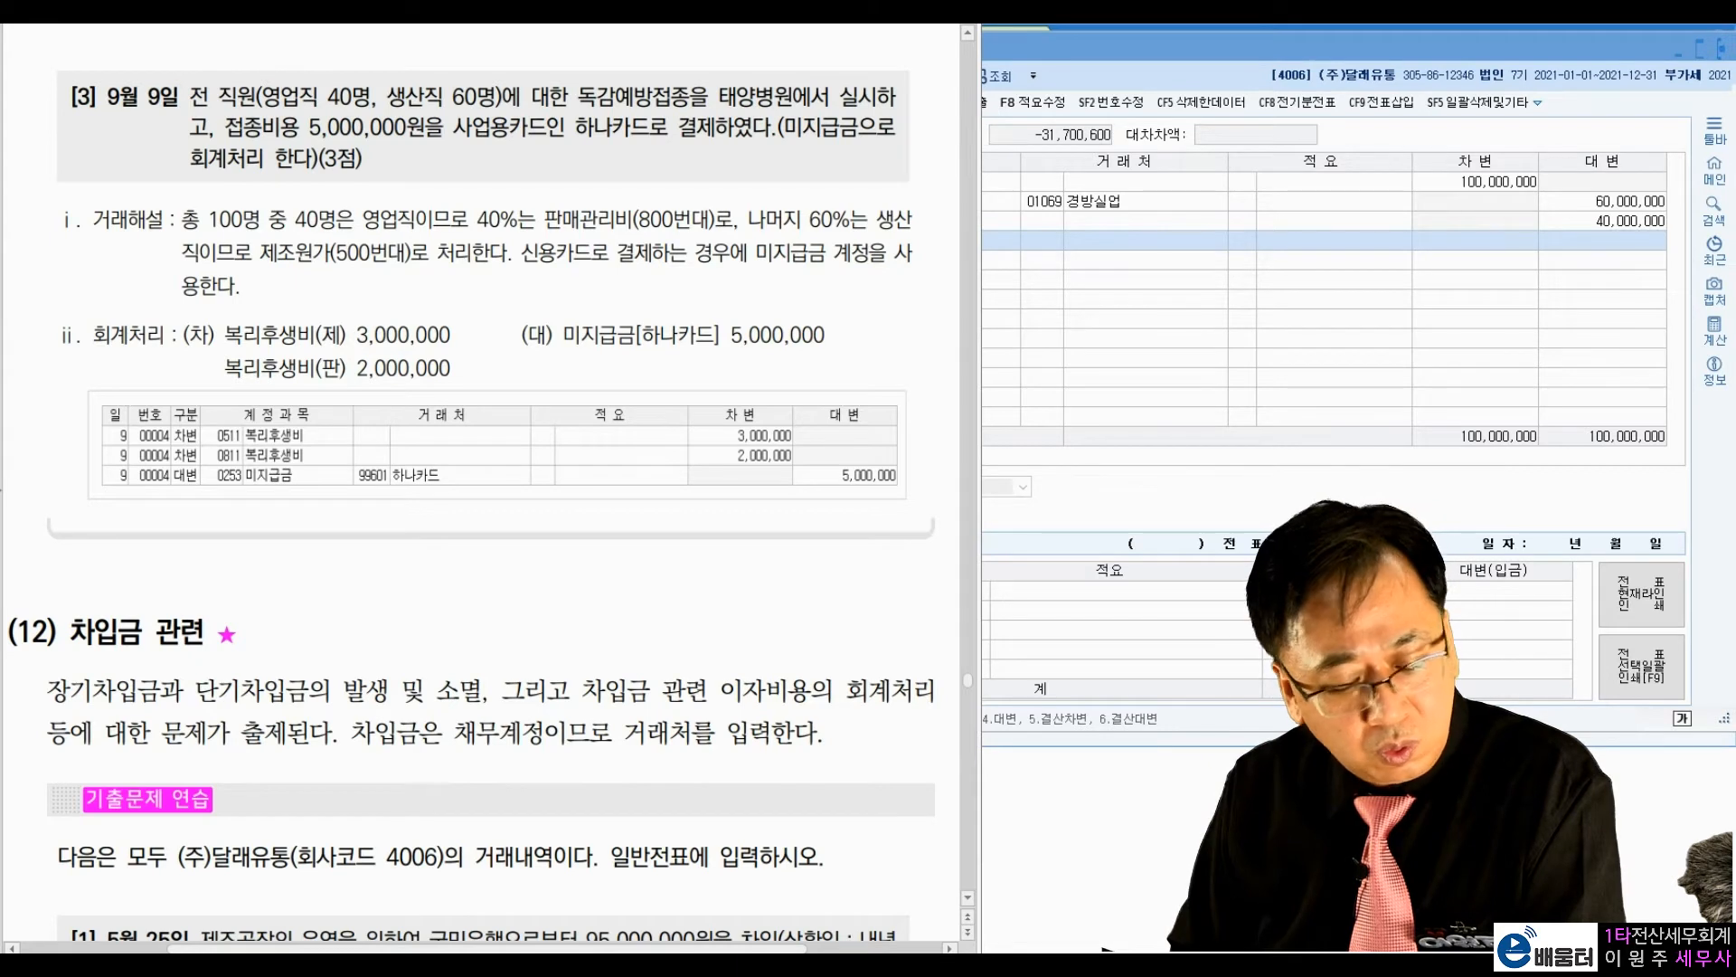
{"action": "left_click_drag", "start_coordinate": [412, 137], "coordinate": [496, 146]}
{"action": "mouse_move", "coordinate": [633, 136]}
{"action": "left_mouse_down"}
{"action": "mouse_move", "coordinate": [658, 150]}
{"action": "mouse_move", "coordinate": [666, 123]}
{"action": "mouse_move", "coordinate": [853, 151]}
{"action": "left_mouse_up"}
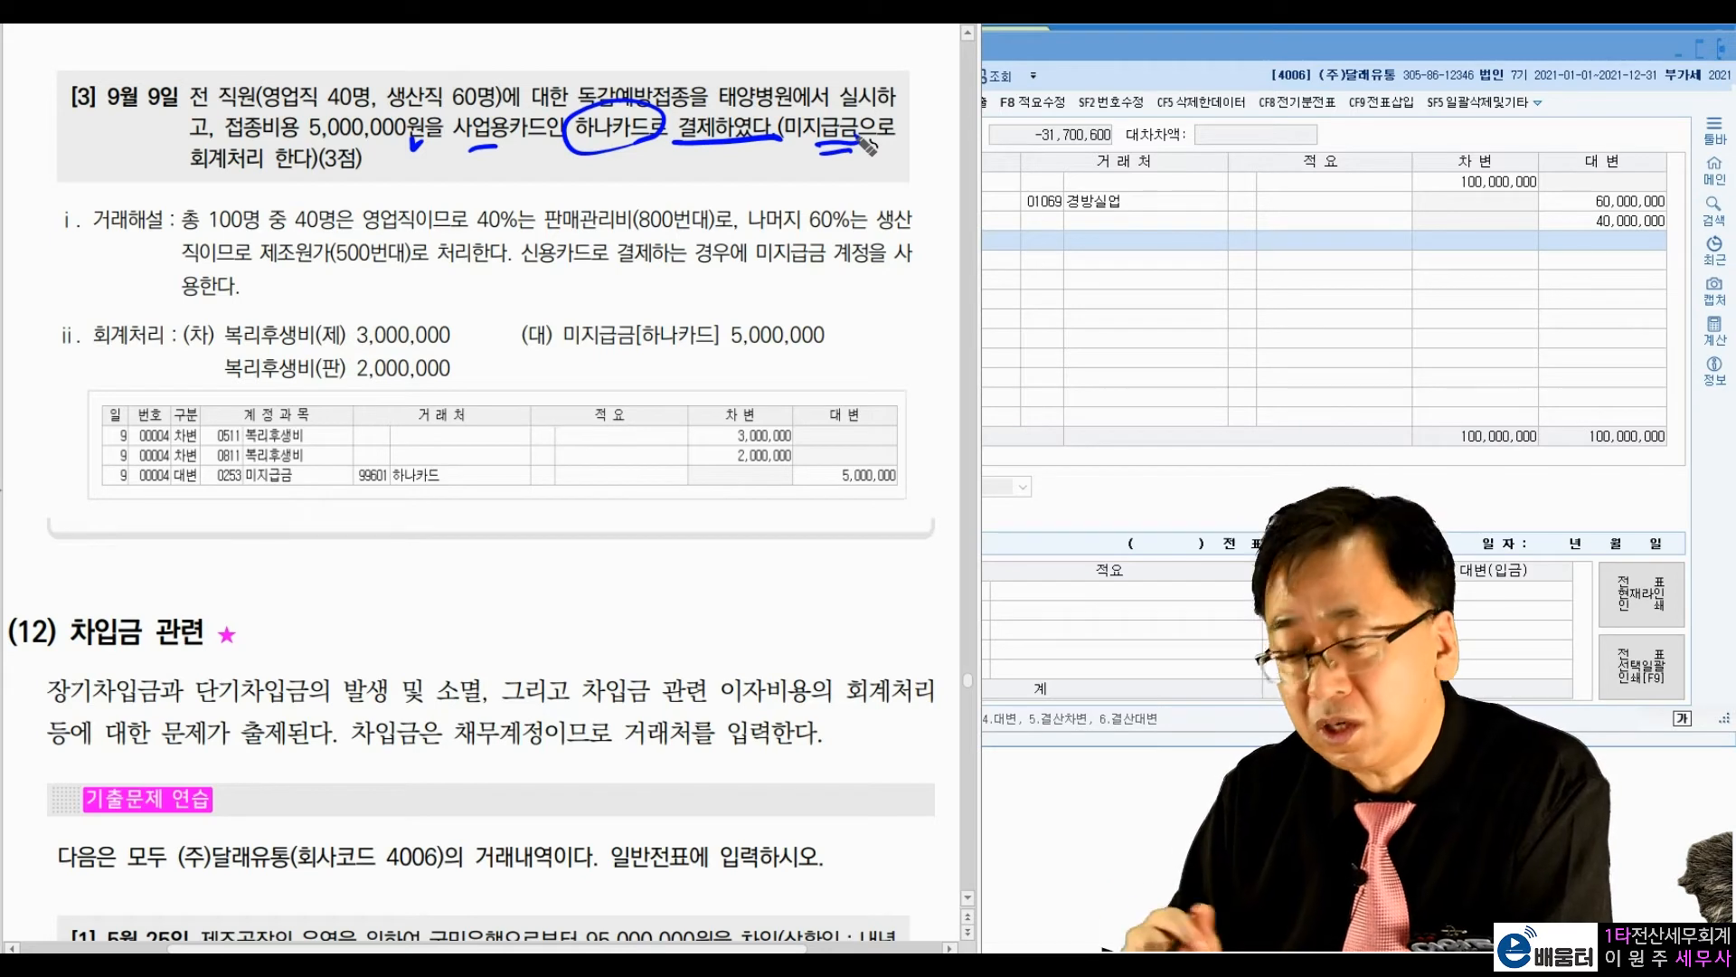
{"action": "left_click_drag", "start_coordinate": [196, 187], "coordinate": [264, 175]}
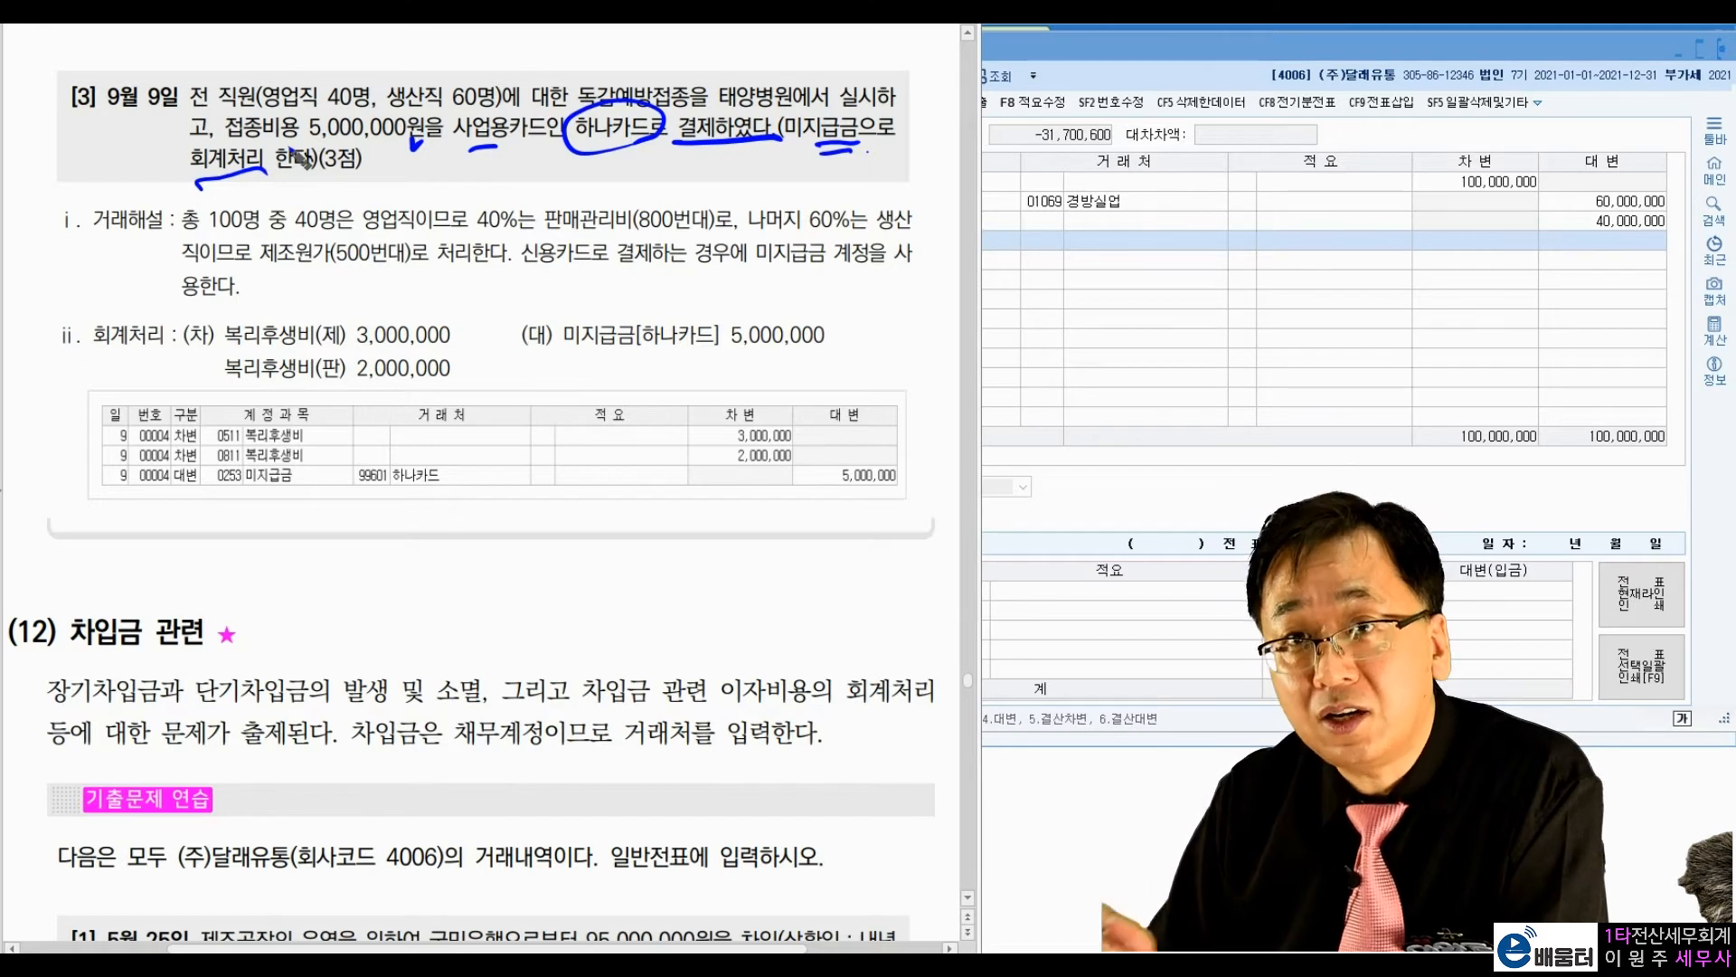
Step: Tick 독감예방접종 in exercise [3], then tick the 미지급금 5,000,000 credit entry and underline its vendor 하나카드
{"action": "left_click_drag", "start_coordinate": [683, 67], "coordinate": [704, 64]}
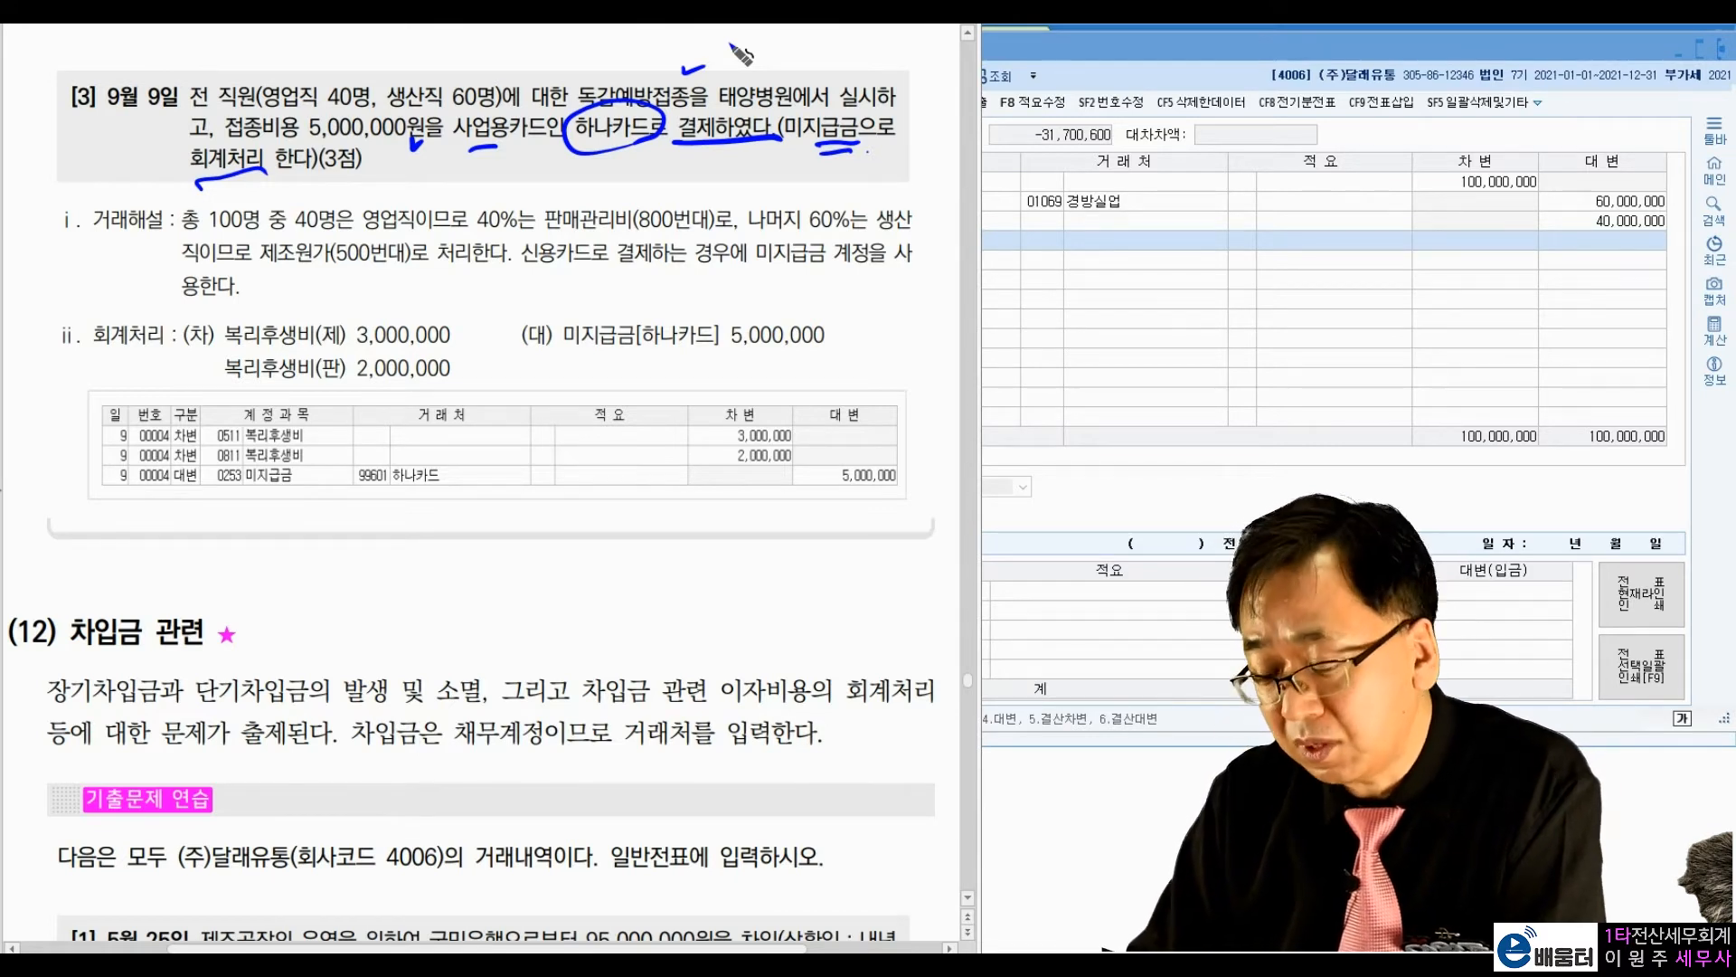
{"action": "left_click_drag", "start_coordinate": [834, 323], "coordinate": [859, 318]}
{"action": "left_click_drag", "start_coordinate": [647, 358], "coordinate": [714, 360]}
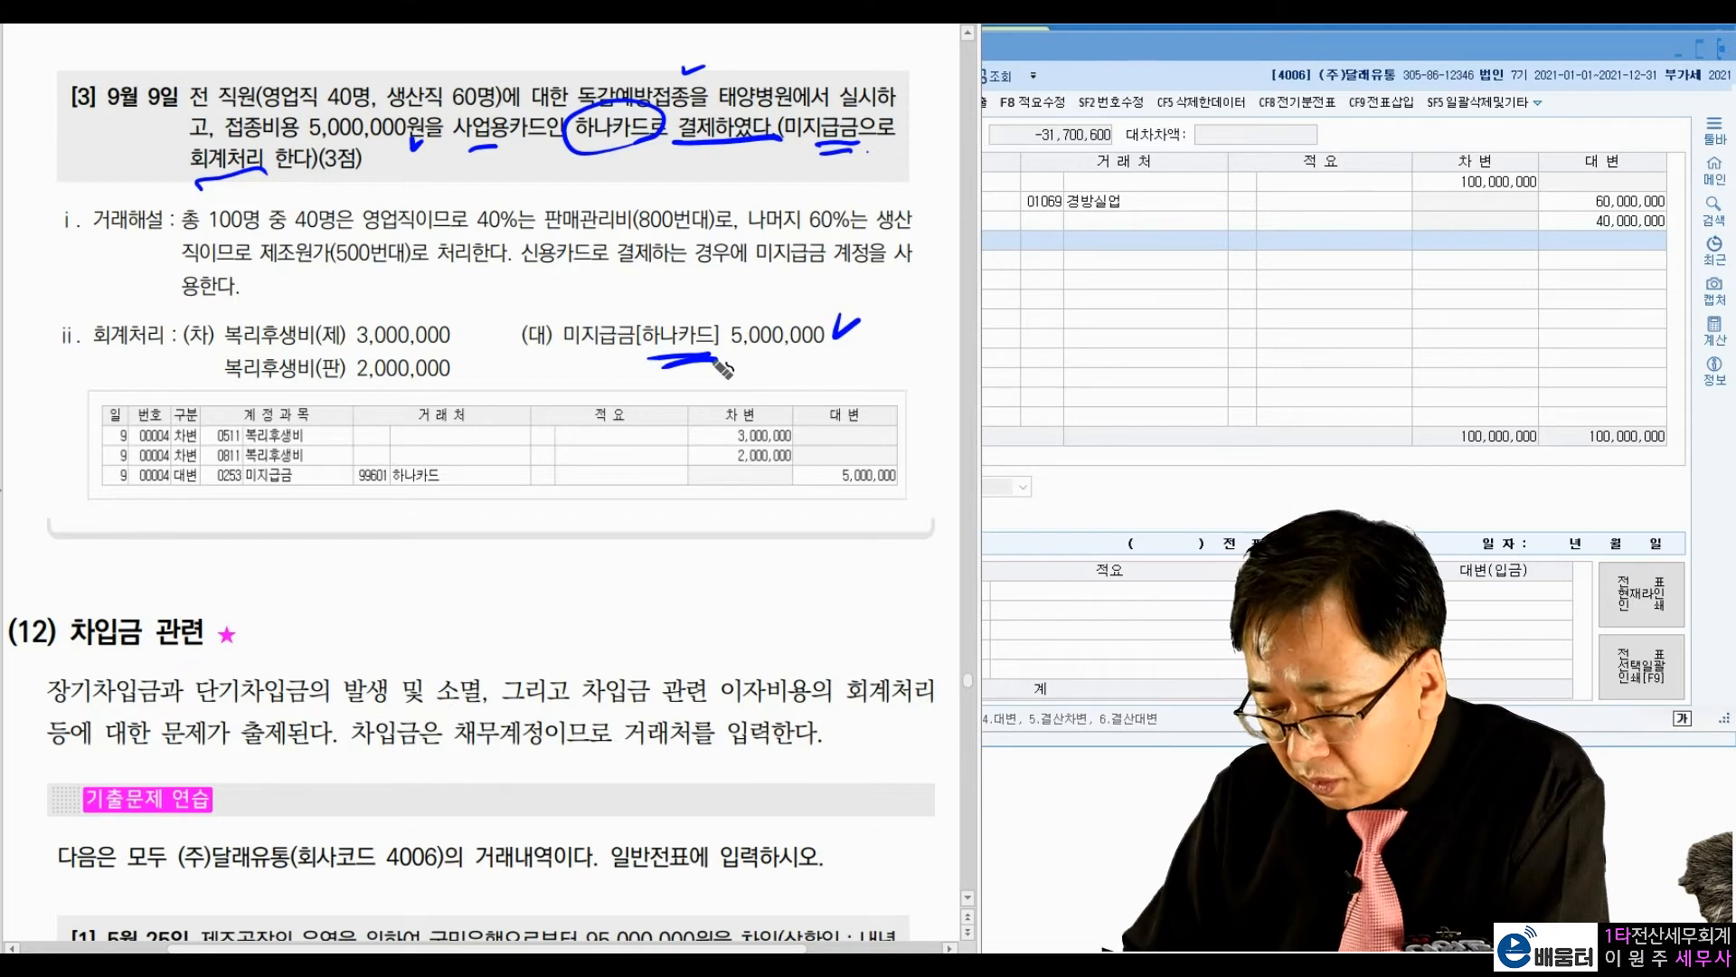
Step: Circle 영업직 40명 and 생산직 60명 in exercise [3] and handwrite the split amounts below the 5,000,000원 cost
{"action": "mouse_move", "coordinate": [362, 107]}
{"action": "left_mouse_down"}
{"action": "mouse_move", "coordinate": [270, 126]}
{"action": "mouse_move", "coordinate": [384, 107]}
{"action": "mouse_move", "coordinate": [357, 122]}
{"action": "left_mouse_up"}
{"action": "mouse_move", "coordinate": [479, 118]}
{"action": "left_mouse_down"}
{"action": "mouse_move", "coordinate": [452, 73]}
{"action": "mouse_move", "coordinate": [489, 131]}
{"action": "left_mouse_up"}
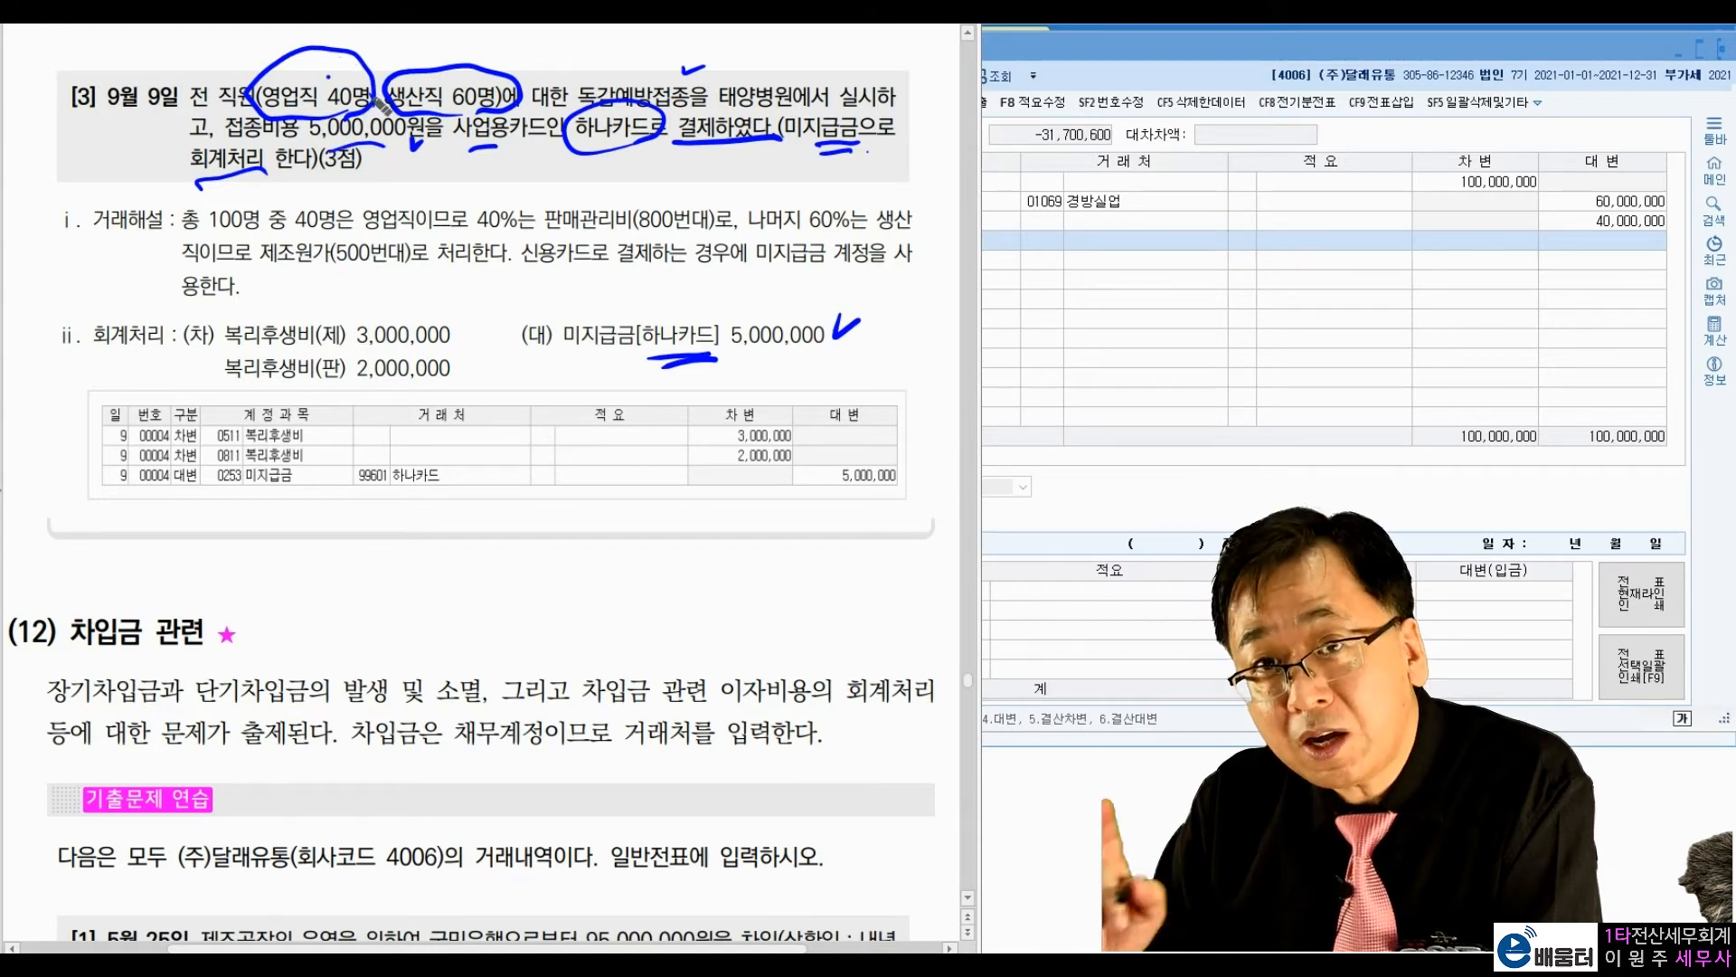
{"action": "left_click_drag", "start_coordinate": [471, 51], "coordinate": [486, 67]}
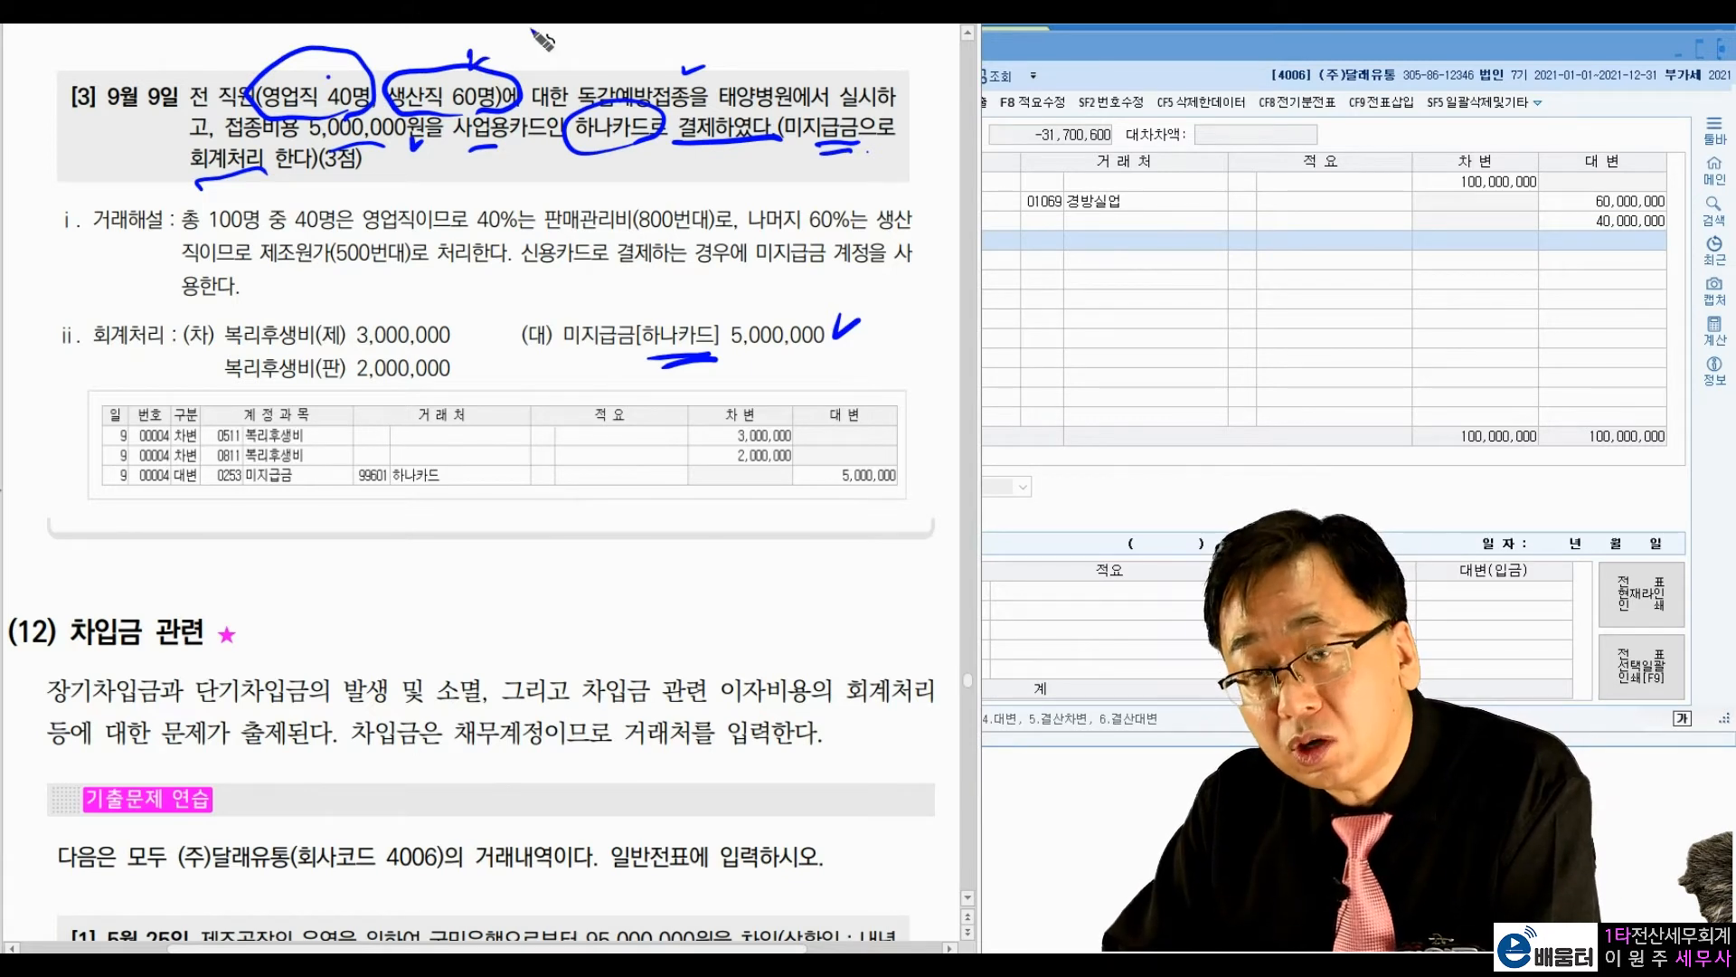
{"action": "mouse_move", "coordinate": [380, 149]}
{"action": "left_mouse_down"}
{"action": "mouse_move", "coordinate": [376, 172]}
{"action": "mouse_move", "coordinate": [479, 176]}
{"action": "mouse_move", "coordinate": [421, 214]}
{"action": "mouse_move", "coordinate": [501, 183]}
{"action": "left_mouse_up"}
{"action": "left_click", "coordinate": [490, 169]}
{"action": "left_click", "coordinate": [466, 198]}
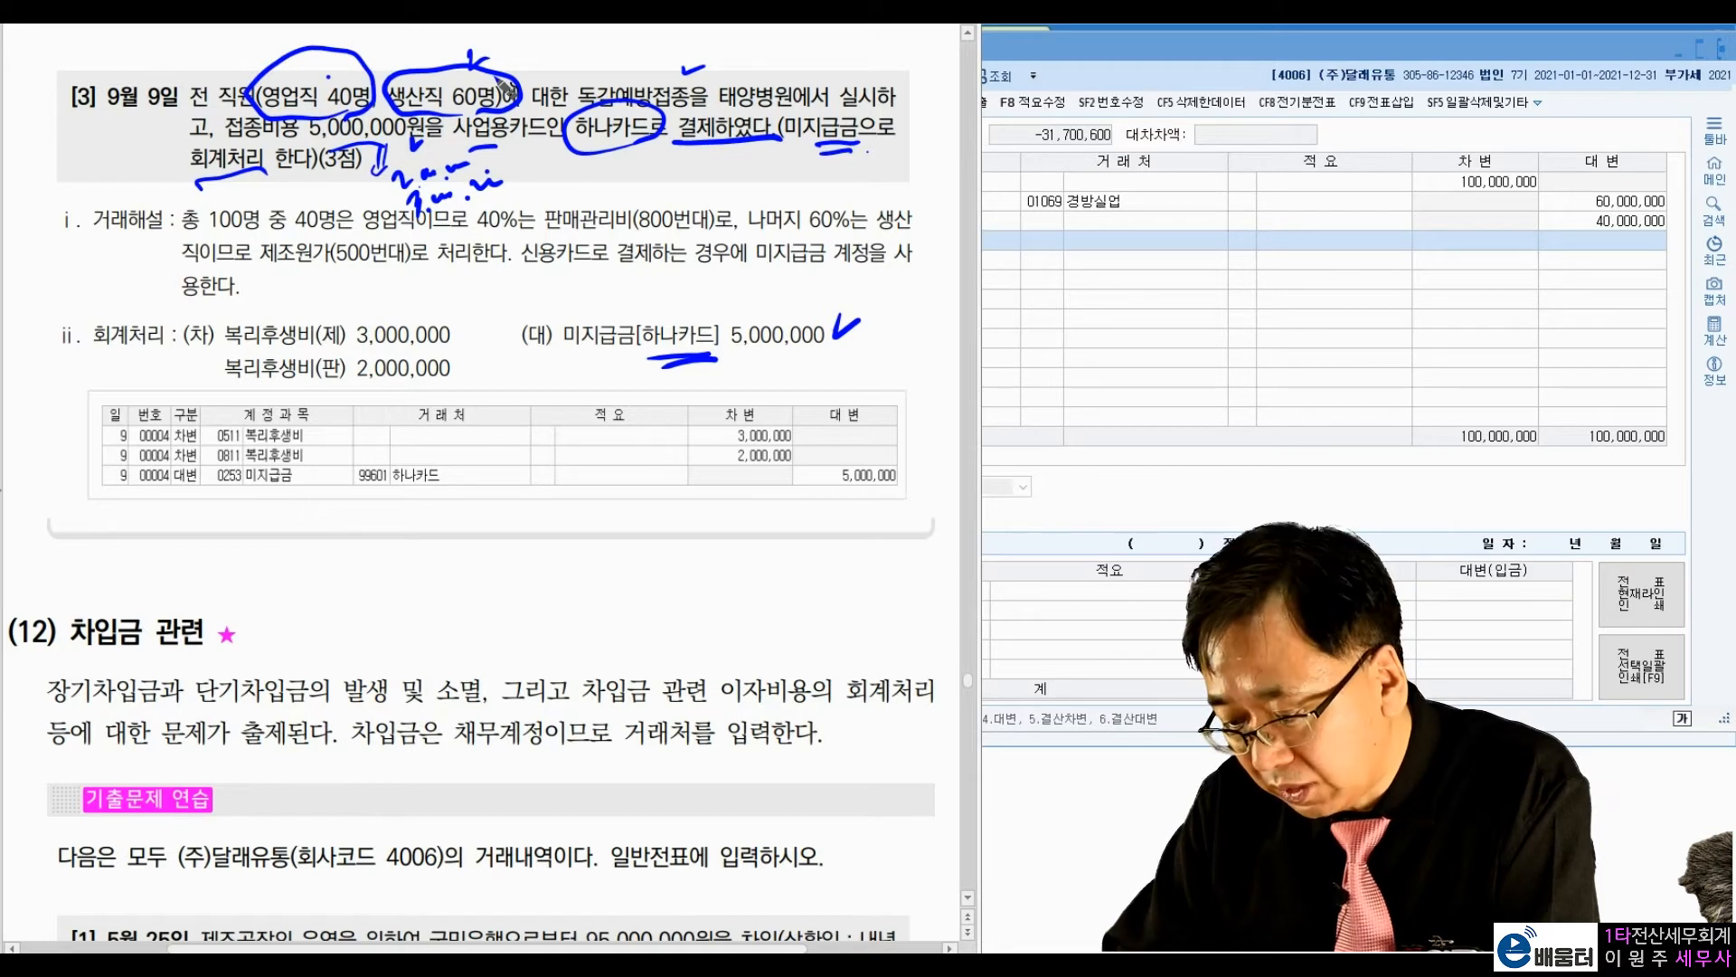
Step: Bracket and mark the 복리후생비(제) 3,000,000 and 복리후생비(판) 2,000,000 debit entries, and clear all annotations
{"action": "left_click_drag", "start_coordinate": [445, 316], "coordinate": [468, 366]}
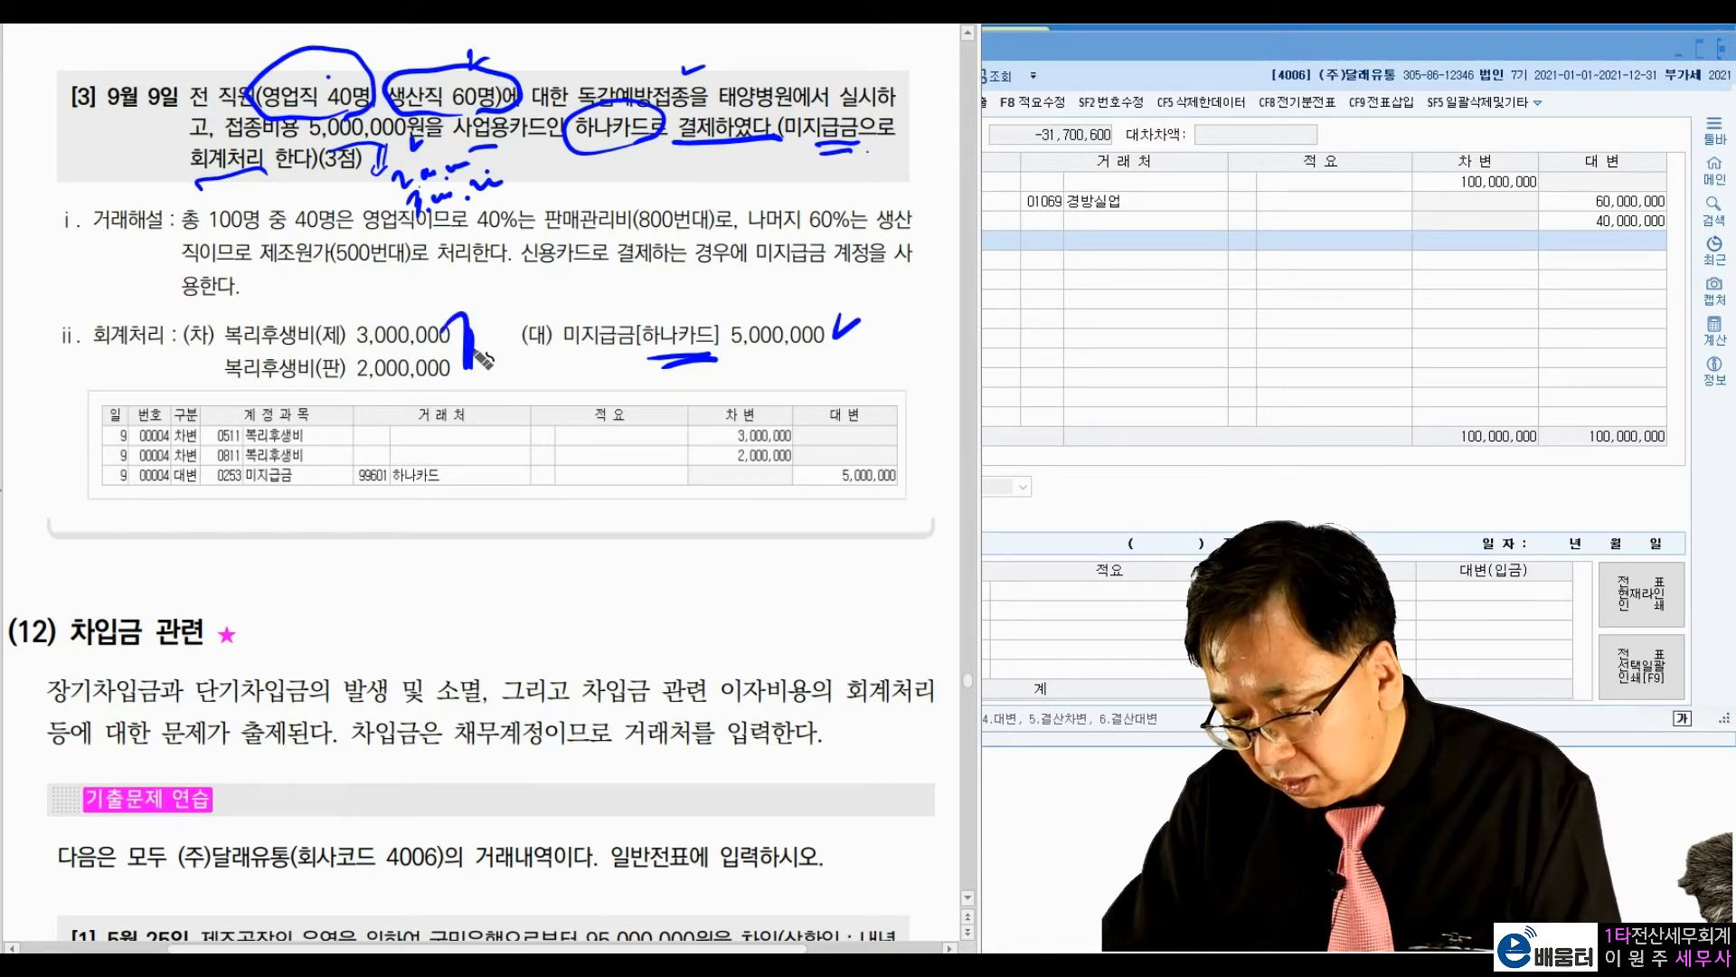
{"action": "left_click_drag", "start_coordinate": [188, 313], "coordinate": [190, 371]}
{"action": "left_click_drag", "start_coordinate": [427, 306], "coordinate": [441, 305]}
{"action": "left_click", "coordinate": [341, 316]}
{"action": "left_click", "coordinate": [405, 386]}
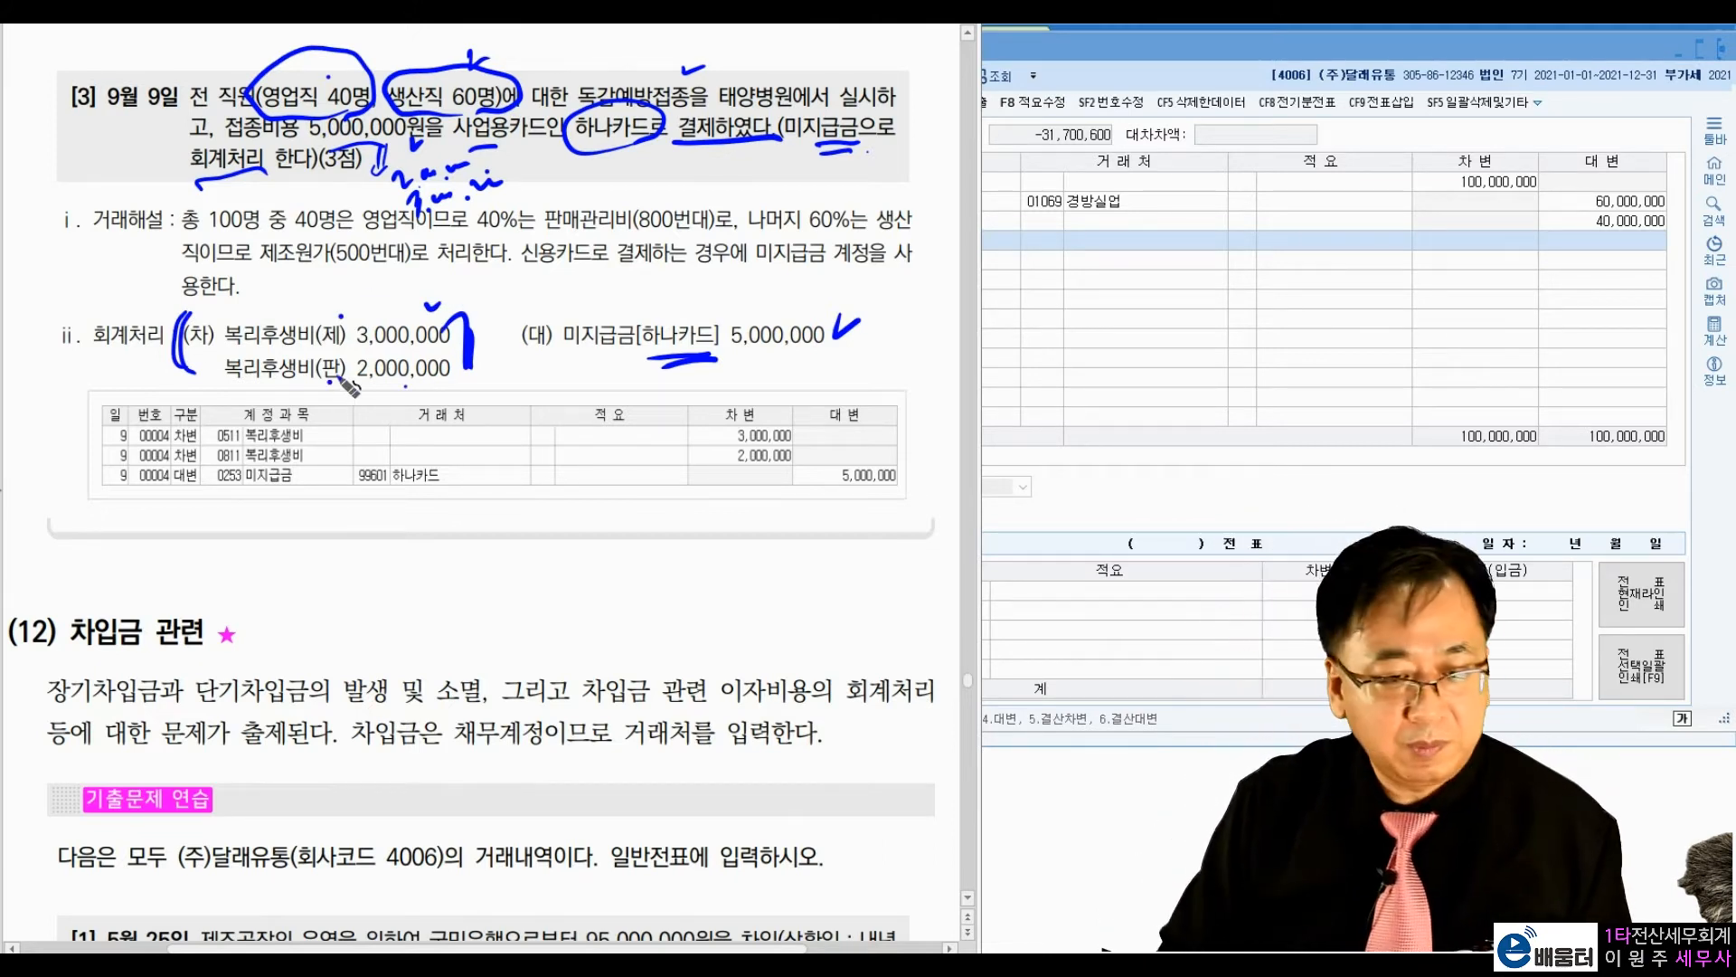
{"action": "key", "text": "Escape"}
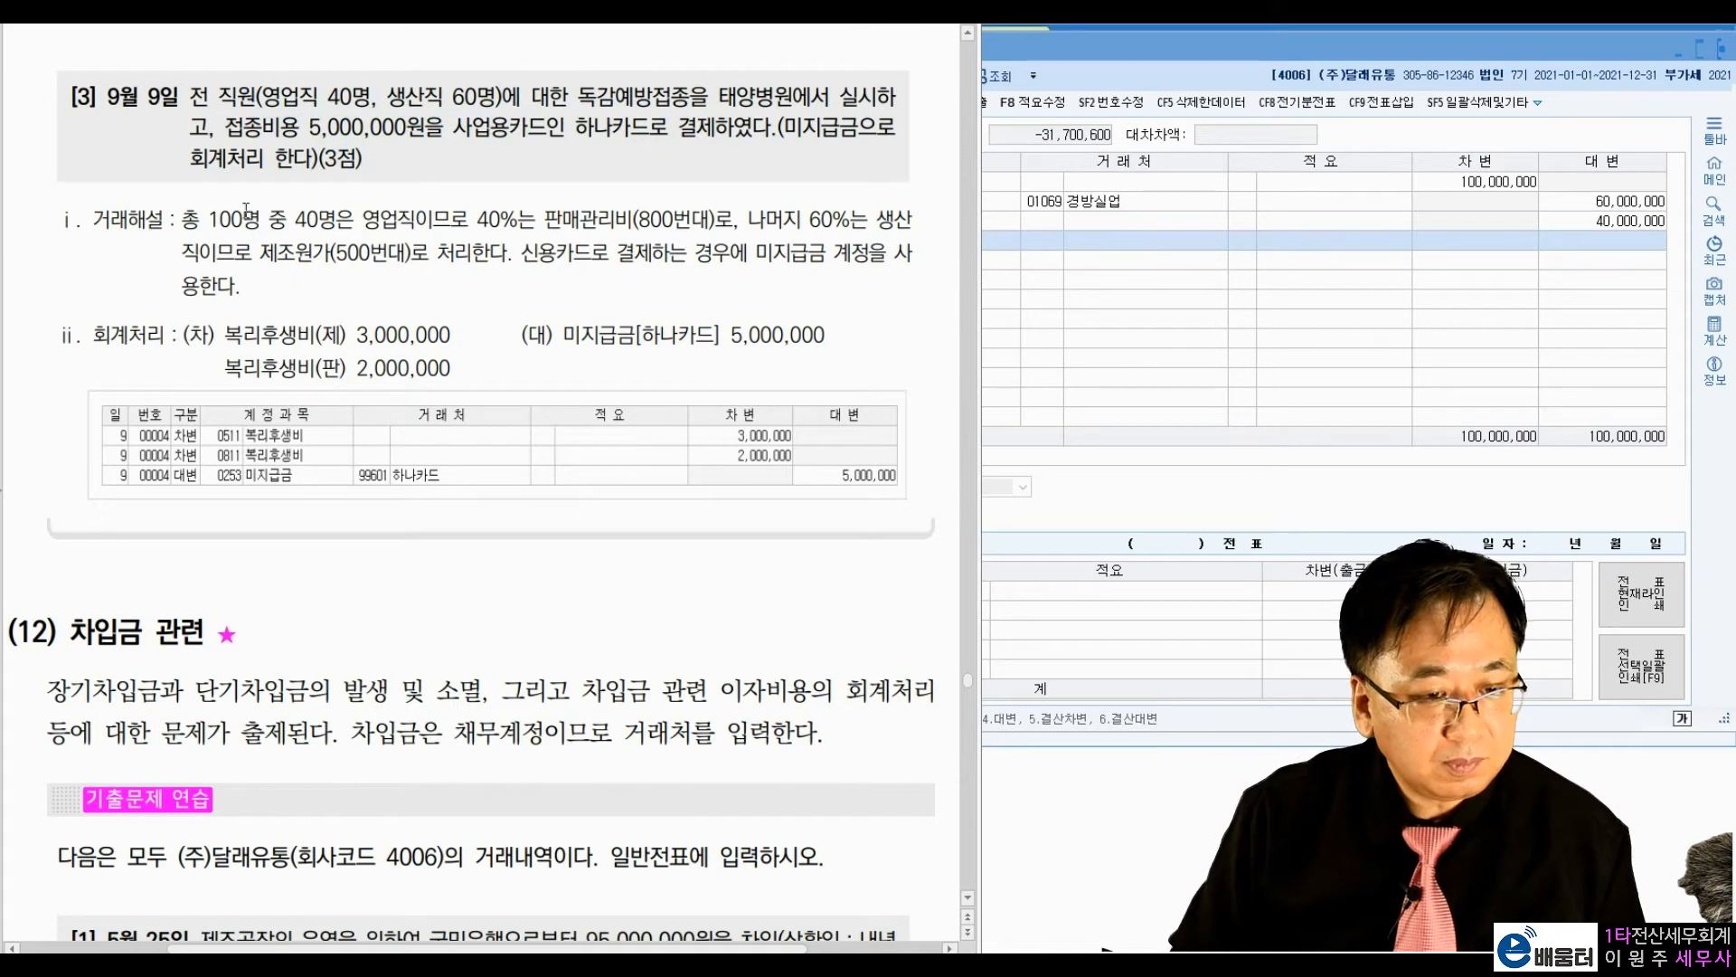
Step: Return to 일반전표입력 and set the voucher date to September 9
{"action": "left_click", "coordinate": [1013, 52]}
{"action": "type", "text": "09"}
{"action": "key", "text": "Return"}
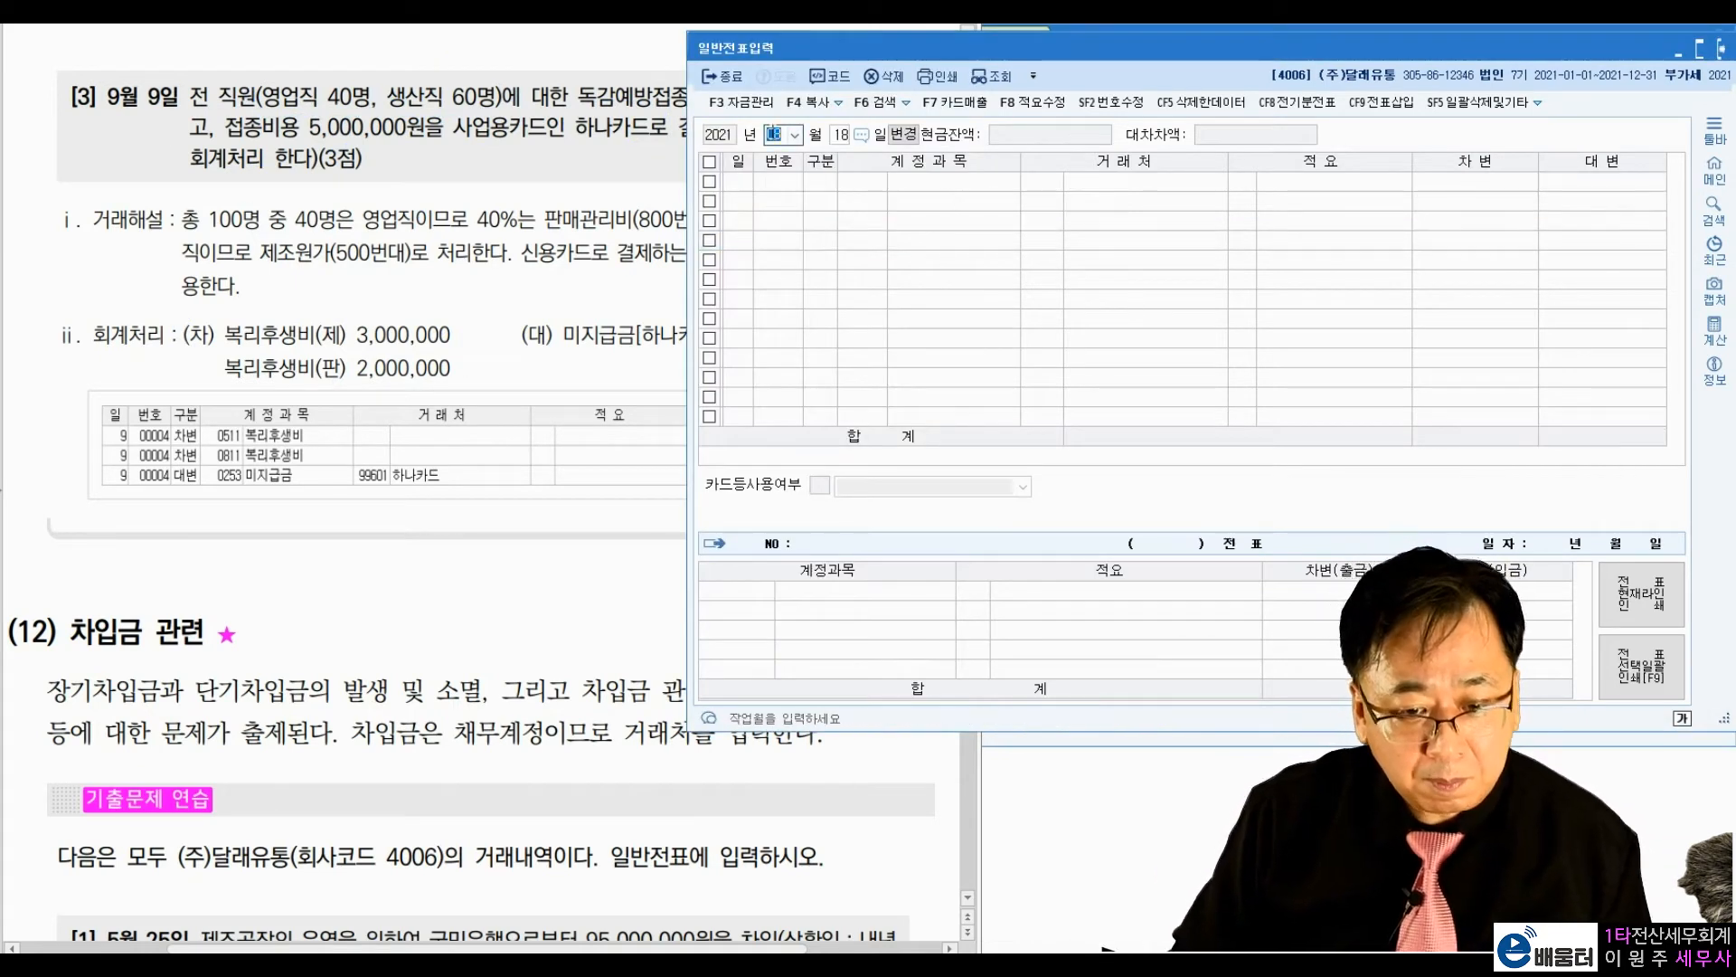
{"action": "type", "text": "9"}
{"action": "key", "text": "Return"}
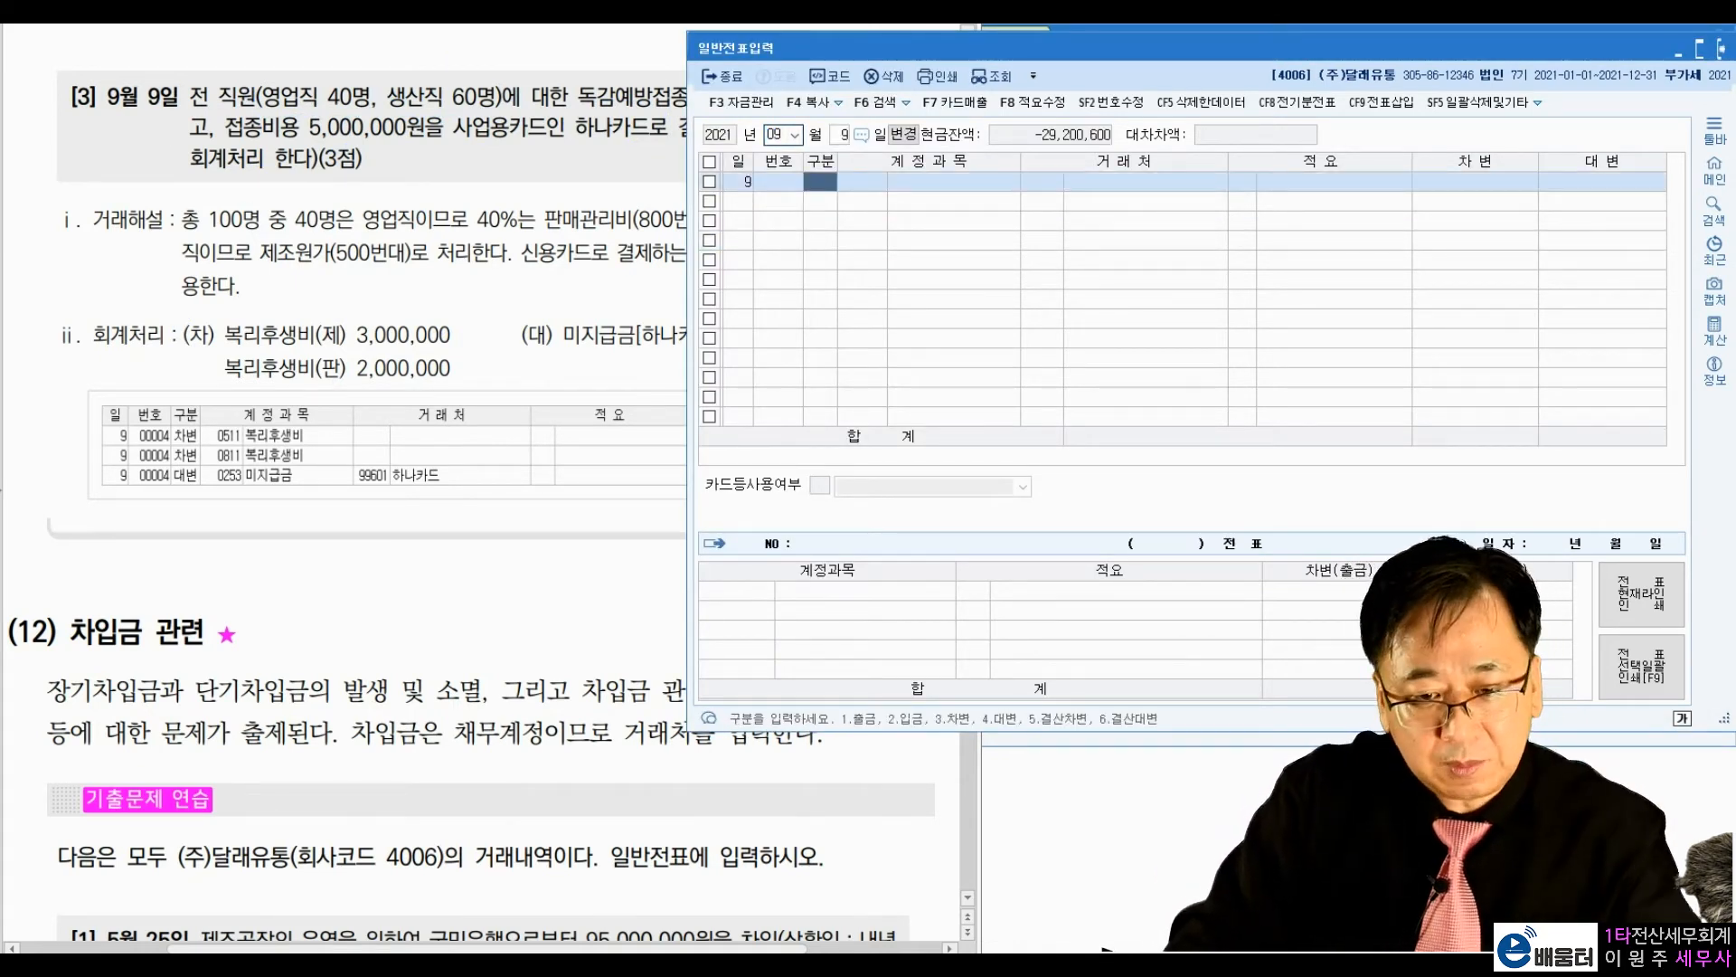
Step: Enter a debit line for the manufacturing-cost account 0511 복리후생비 with no vendor and the amount 3,000,000
{"action": "type", "text": "3"}
{"action": "key", "text": "Return"}
{"action": "type", "text": "복리후"}
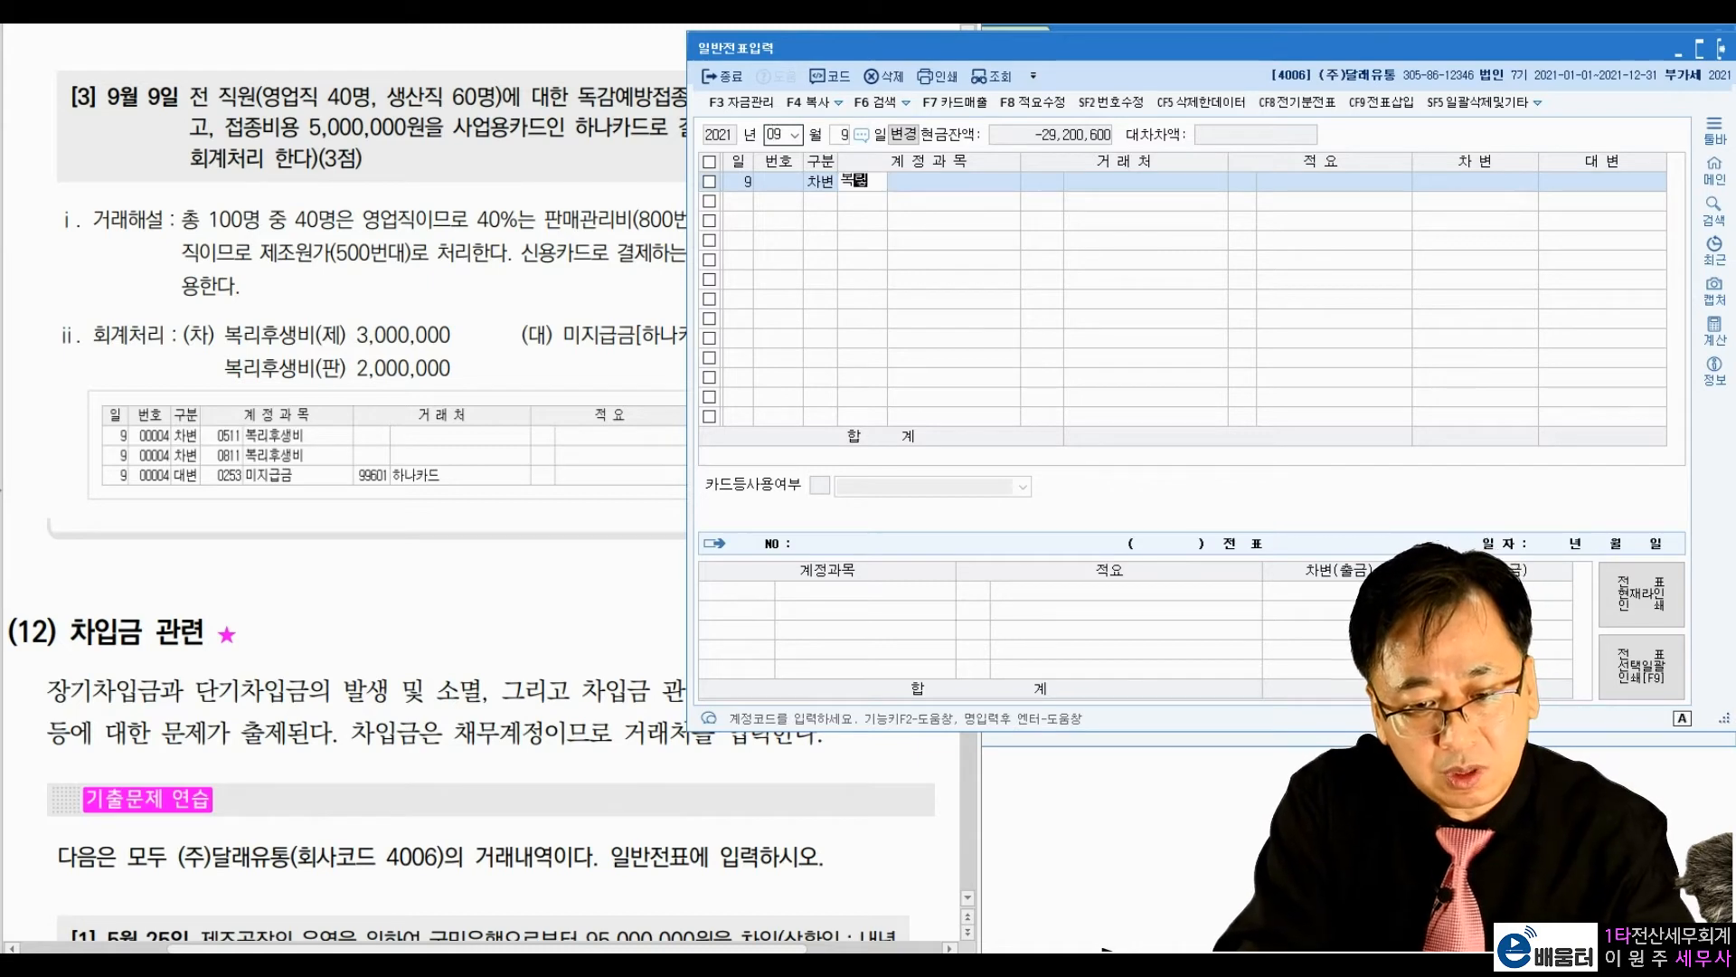
{"action": "key", "text": "Return"}
{"action": "key", "text": "Return"}
{"action": "key", "text": "Return"}
{"action": "key", "text": "Return"}
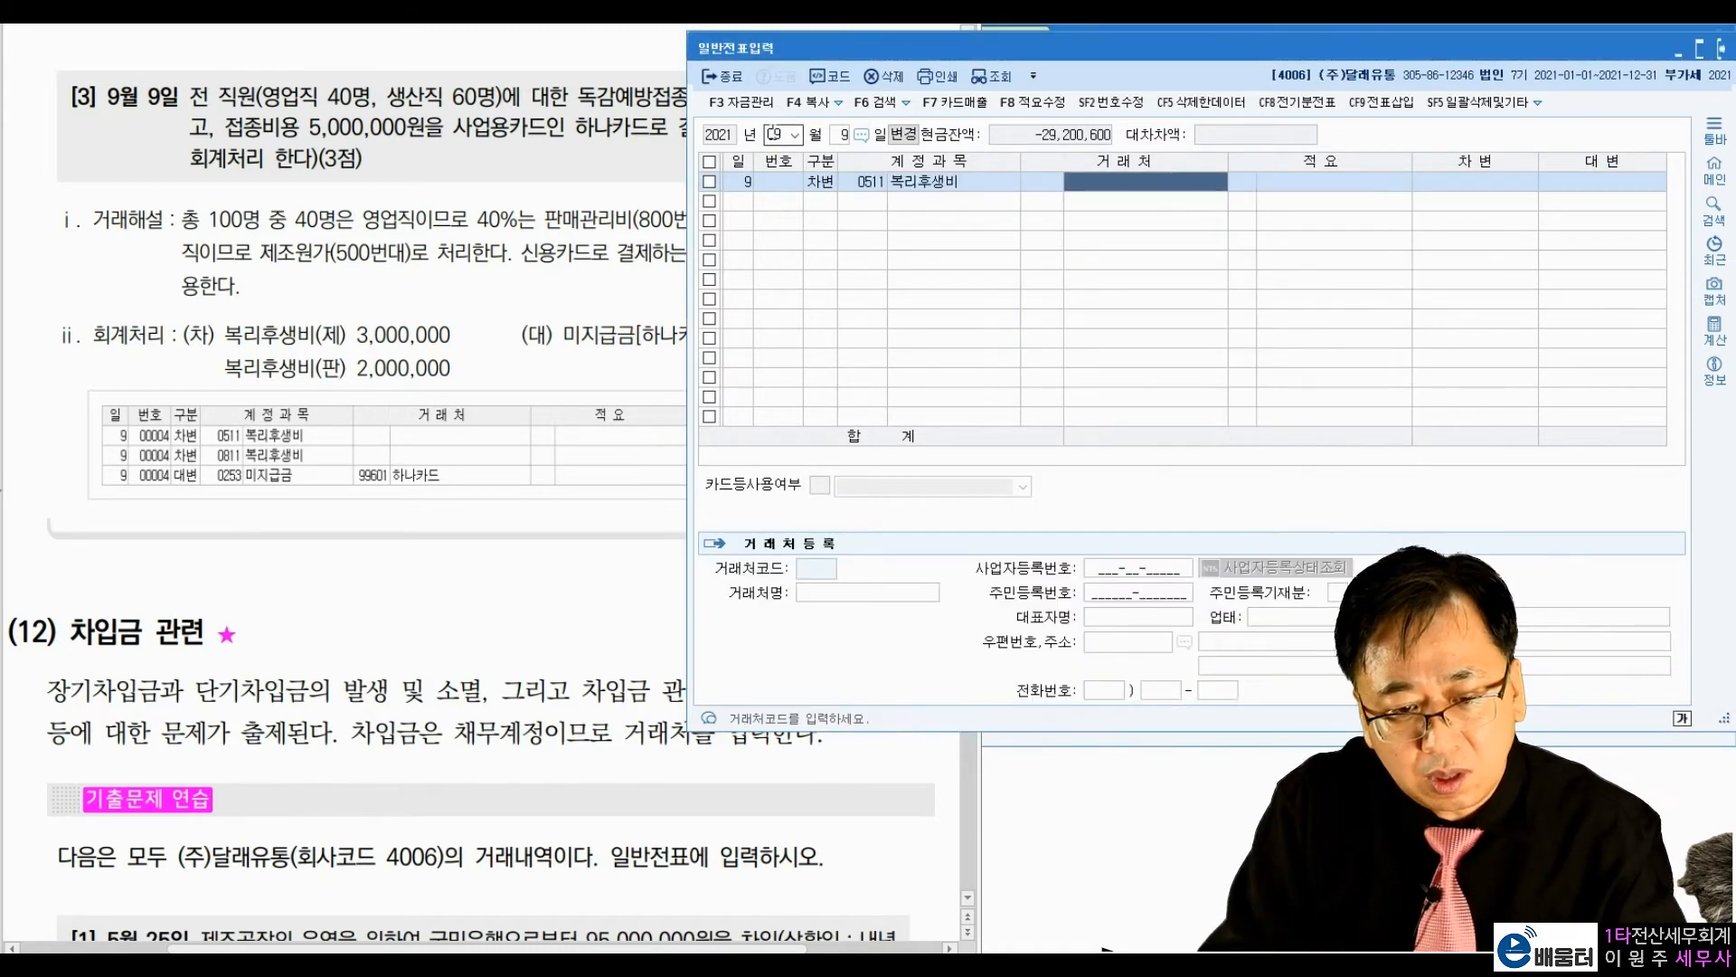
{"action": "type", "text": "3000000"}
Step: Enter a debit line for the 판매관리비 account 0811 복리후생비 with no vendor and the amount 20,000,003
{"action": "key", "text": "Return"}
{"action": "type", "text": "3"}
{"action": "key", "text": "Return"}
{"action": "type", "text": "복리"}
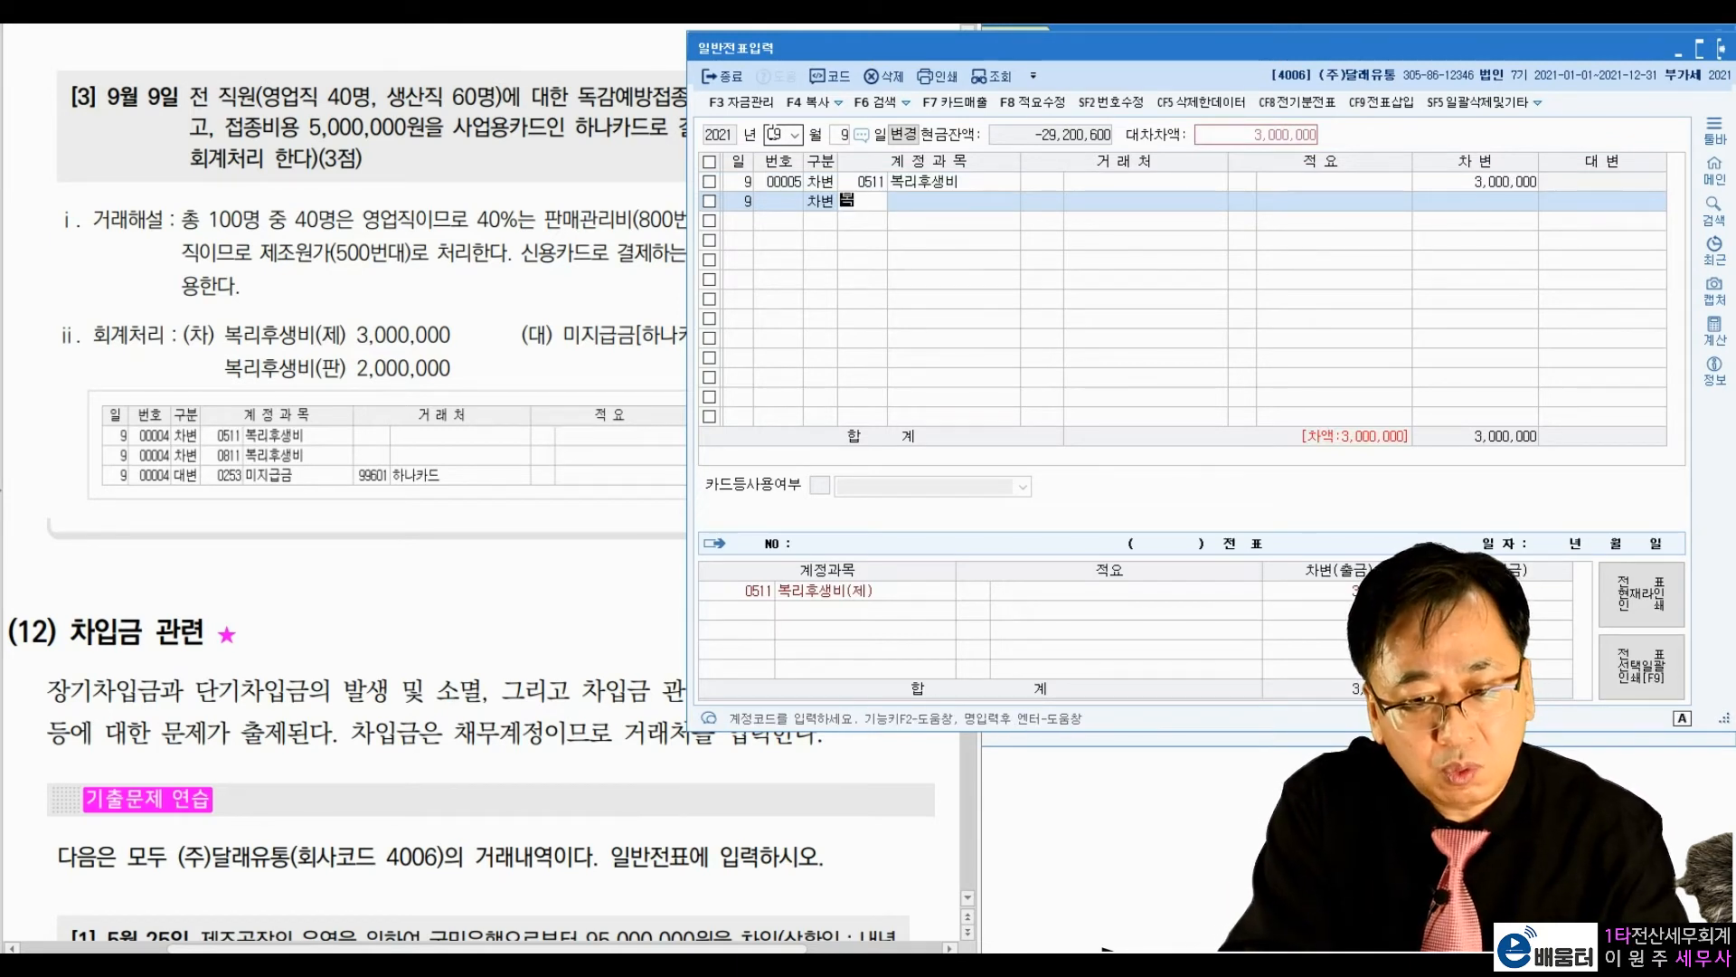
{"action": "key", "text": "Return"}
{"action": "key", "text": "Down"}
{"action": "key", "text": "Down"}
{"action": "key", "text": "Down"}
{"action": "key", "text": "Down"}
{"action": "key", "text": "Down"}
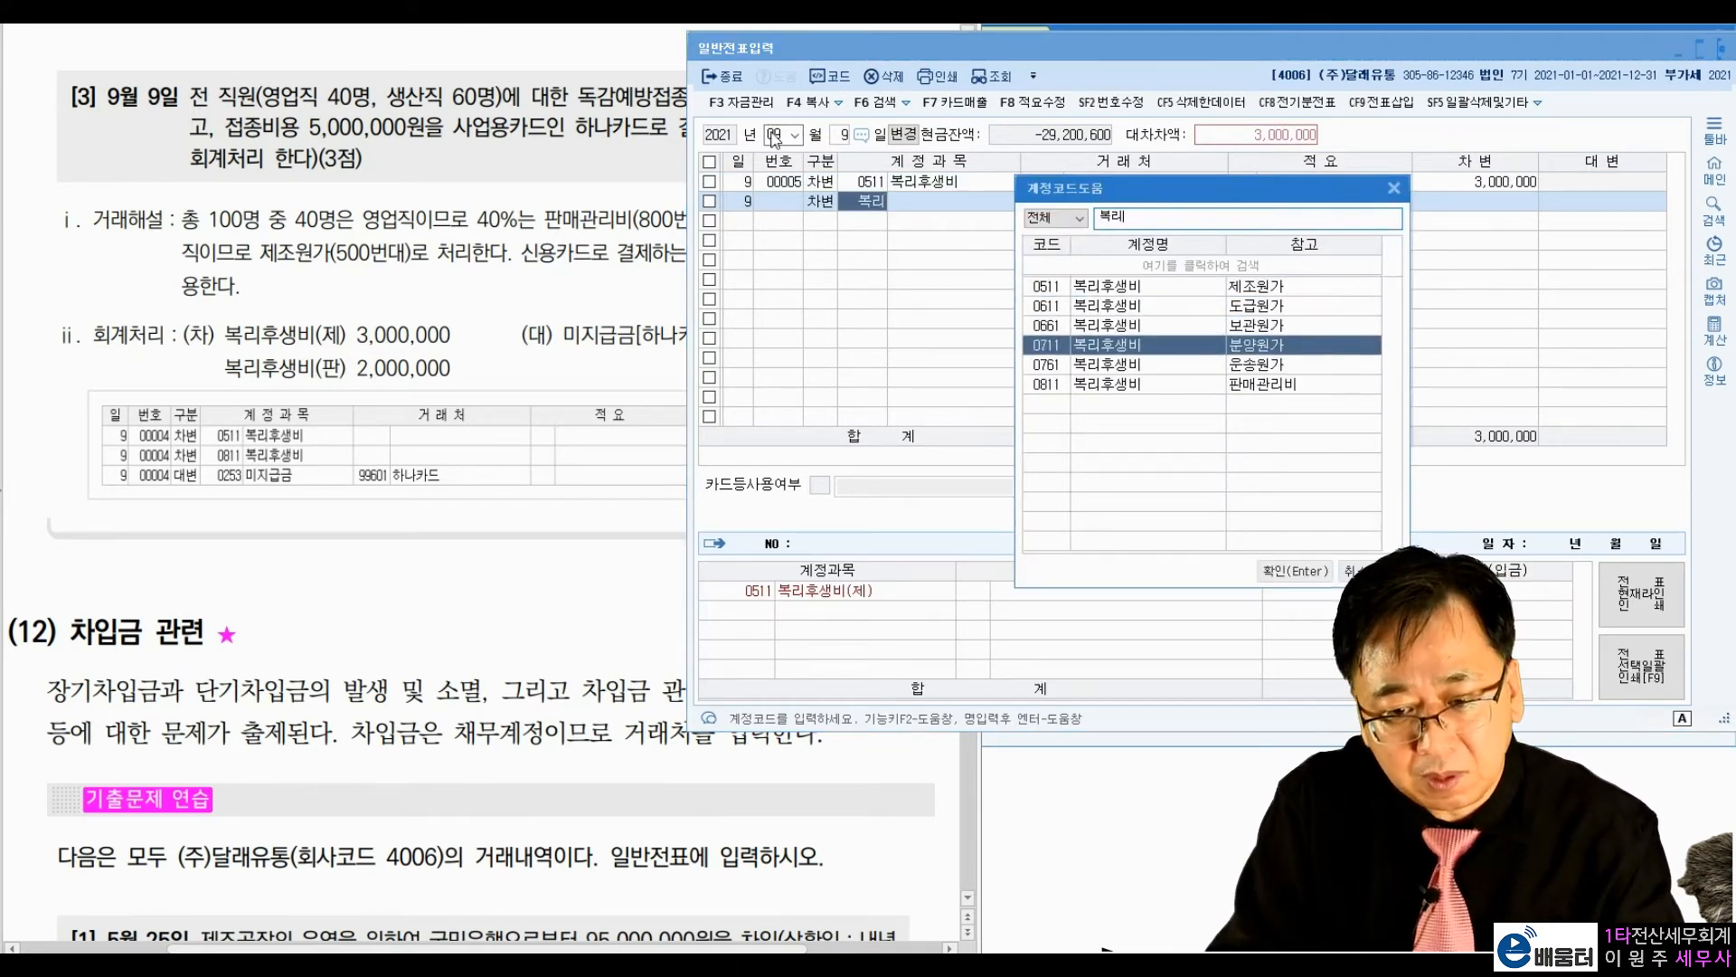
{"action": "key", "text": "Return"}
{"action": "type", "text": "2000000"}
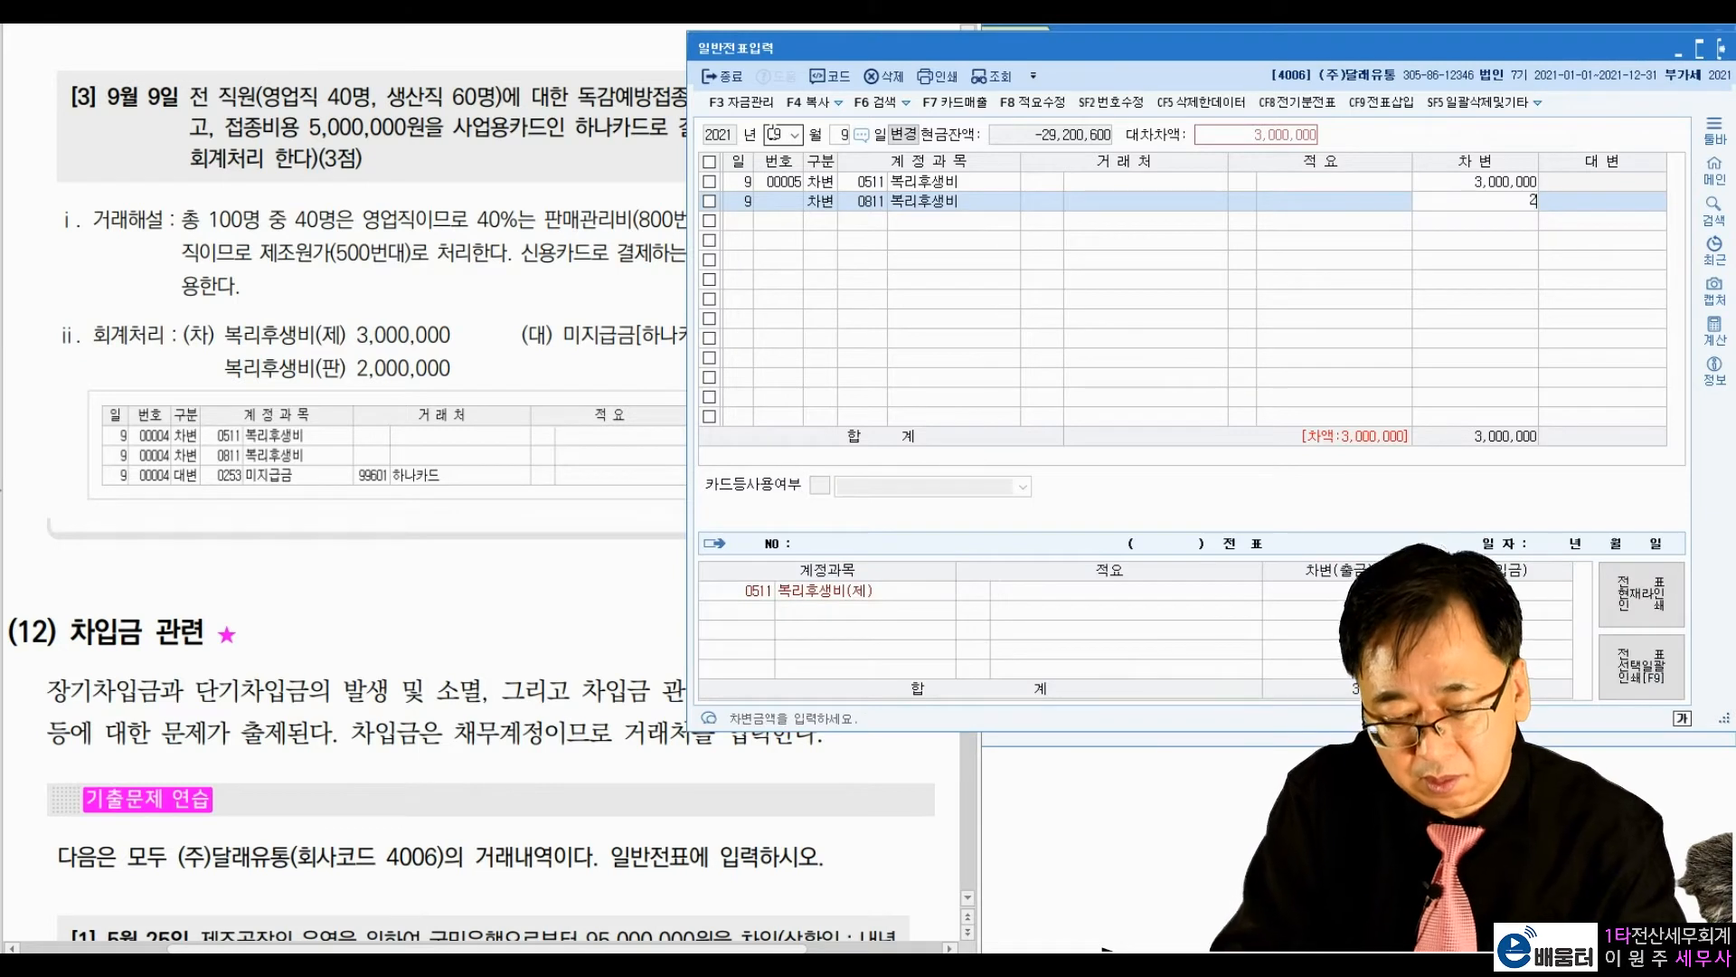
{"action": "key", "text": "Return"}
Step: Enter a credit line for account 0253 미지급금 with vendor 99601 하나카드, accepting the proposed balancing amount
{"action": "type", "text": "4"}
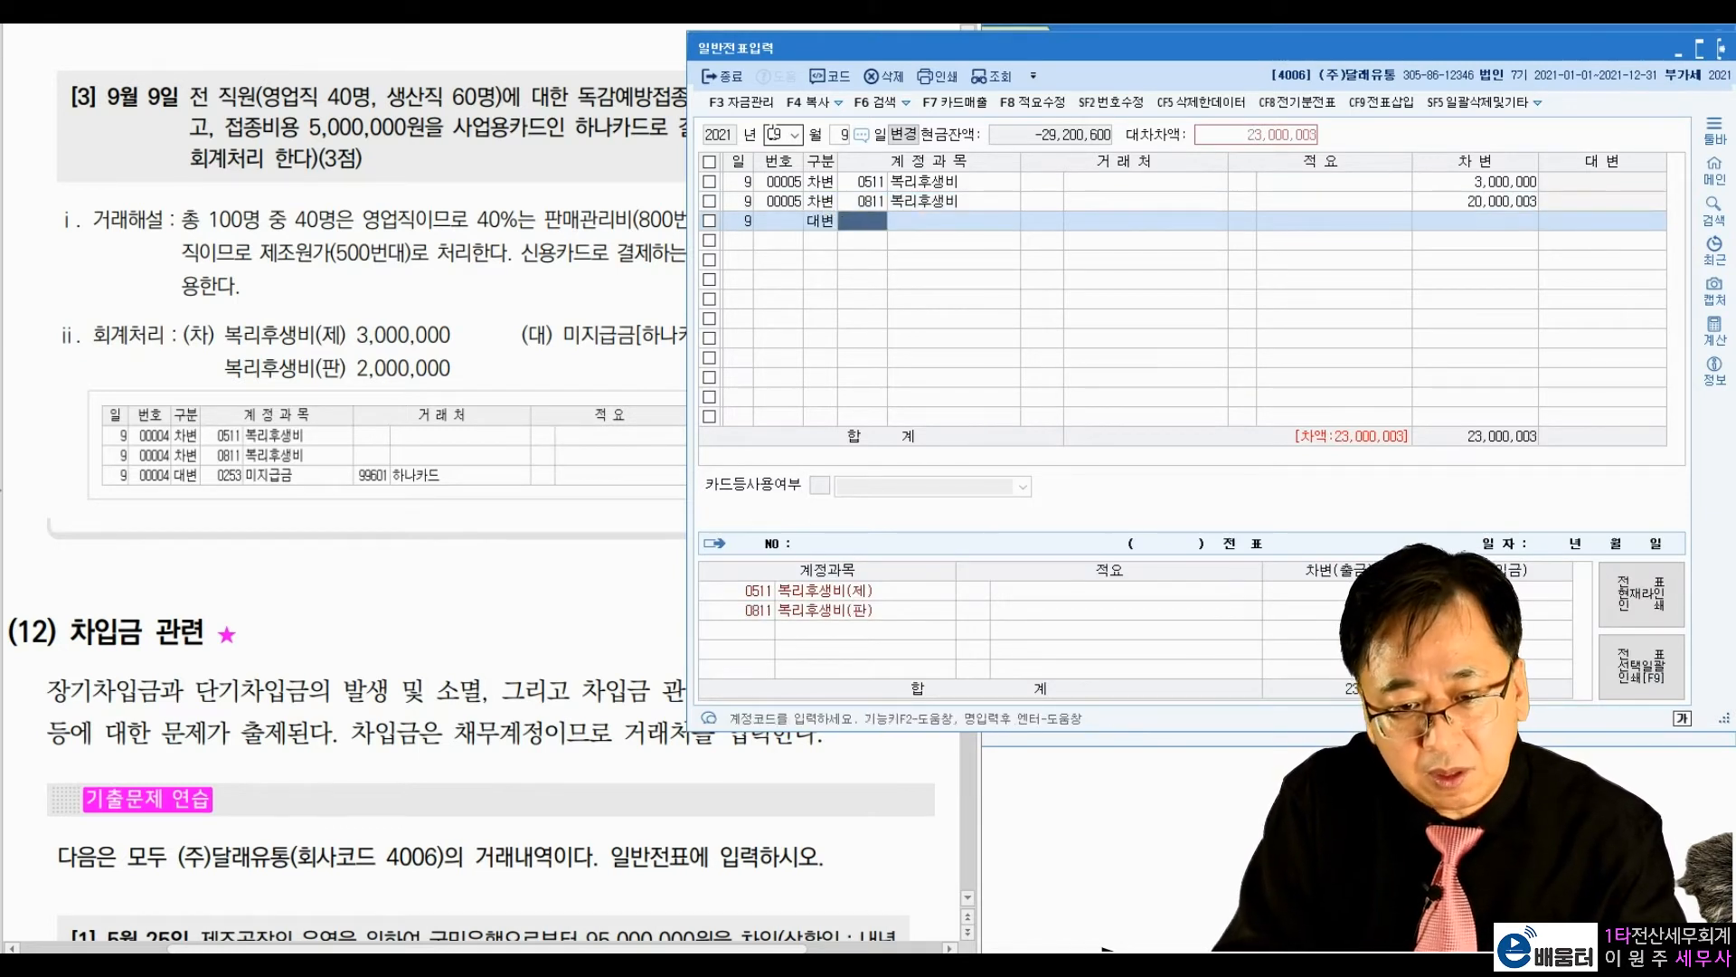
{"action": "type", "text": "미지급"}
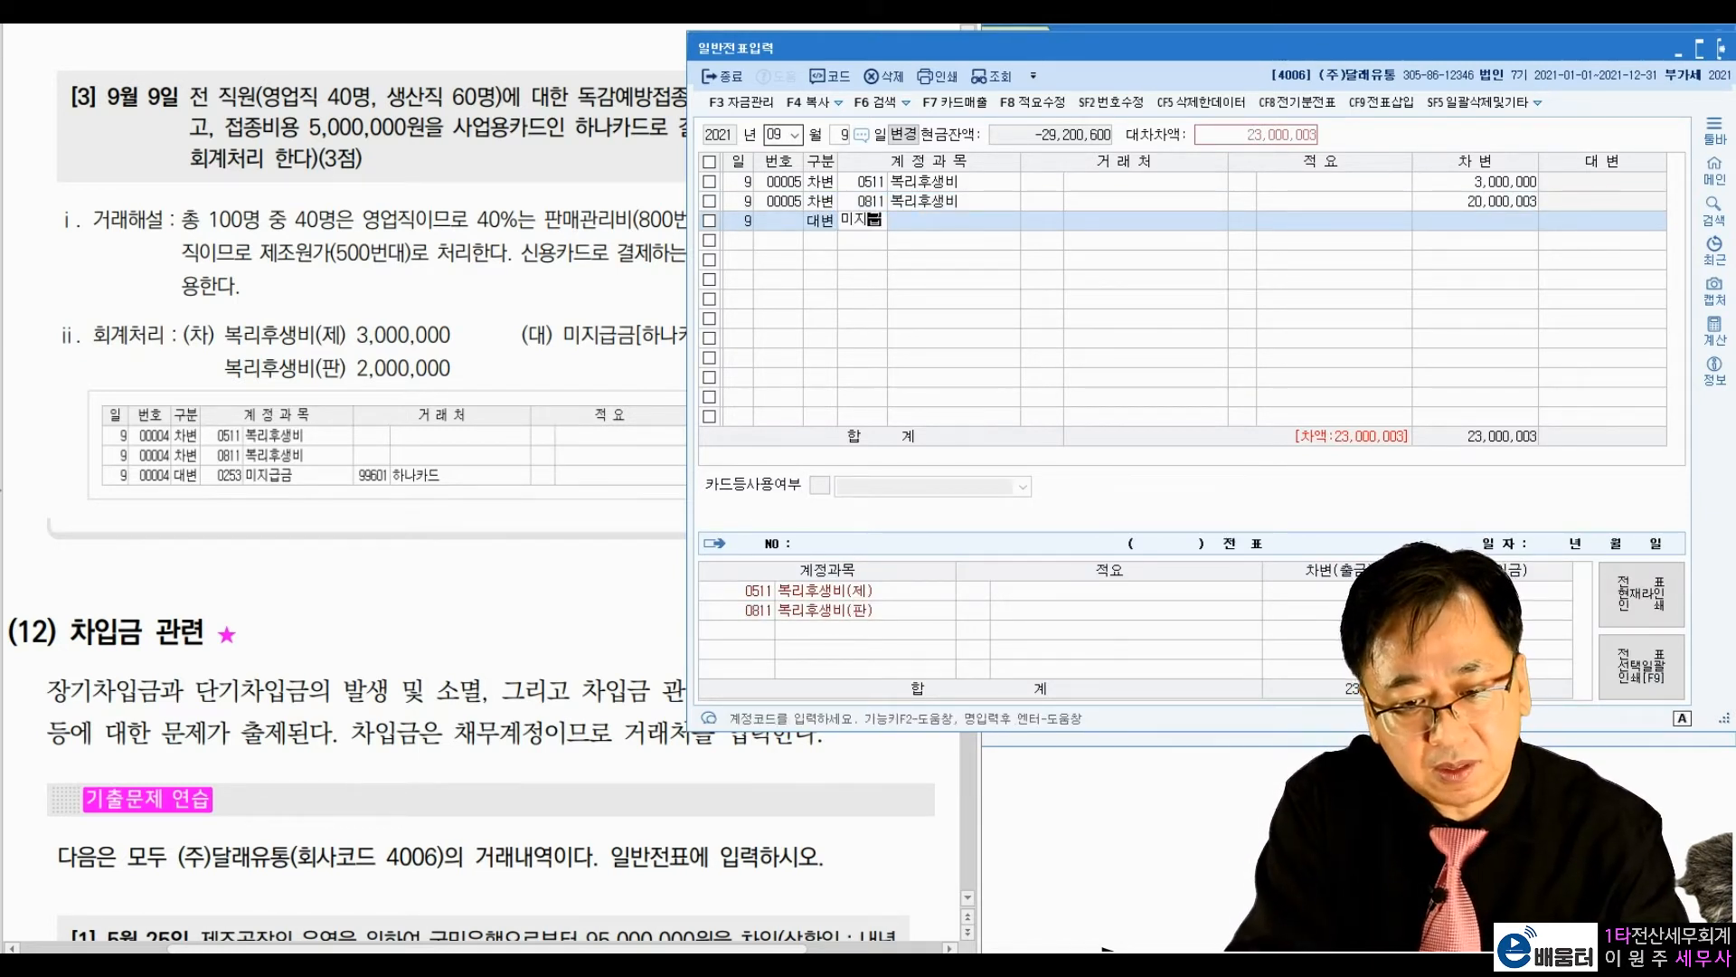
{"action": "key", "text": "Return"}
{"action": "key", "text": "Return"}
{"action": "type", "text": "하나카"}
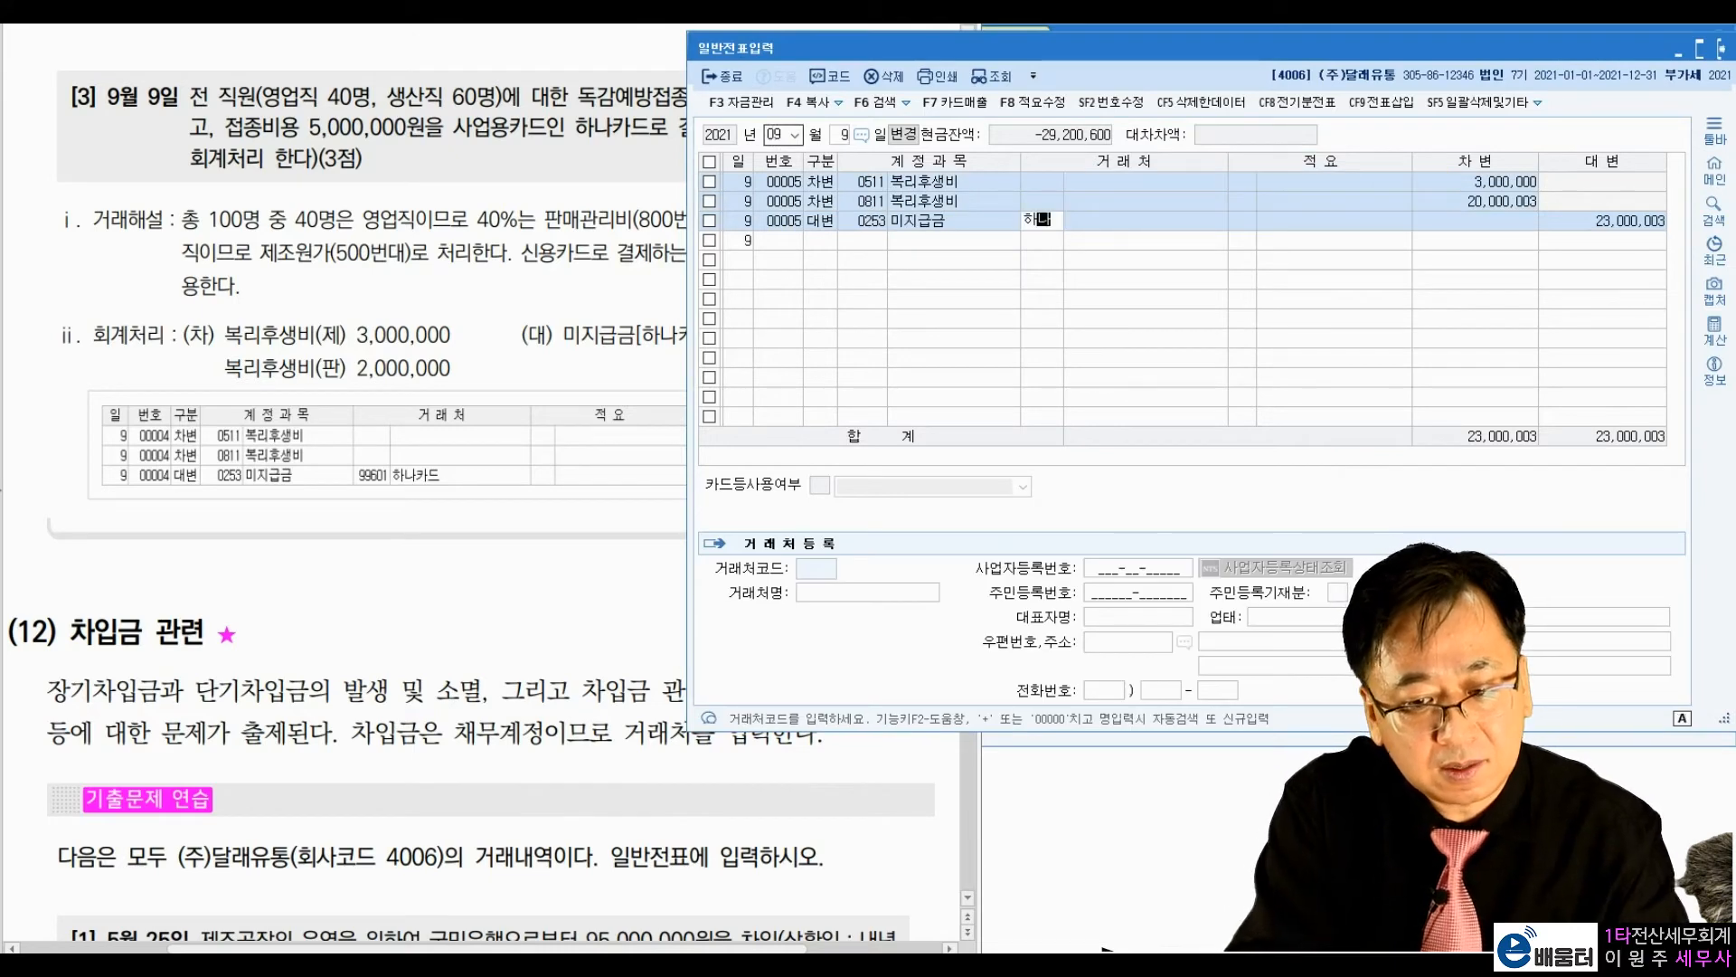
{"action": "key", "text": "Return"}
{"action": "key", "text": "Return"}
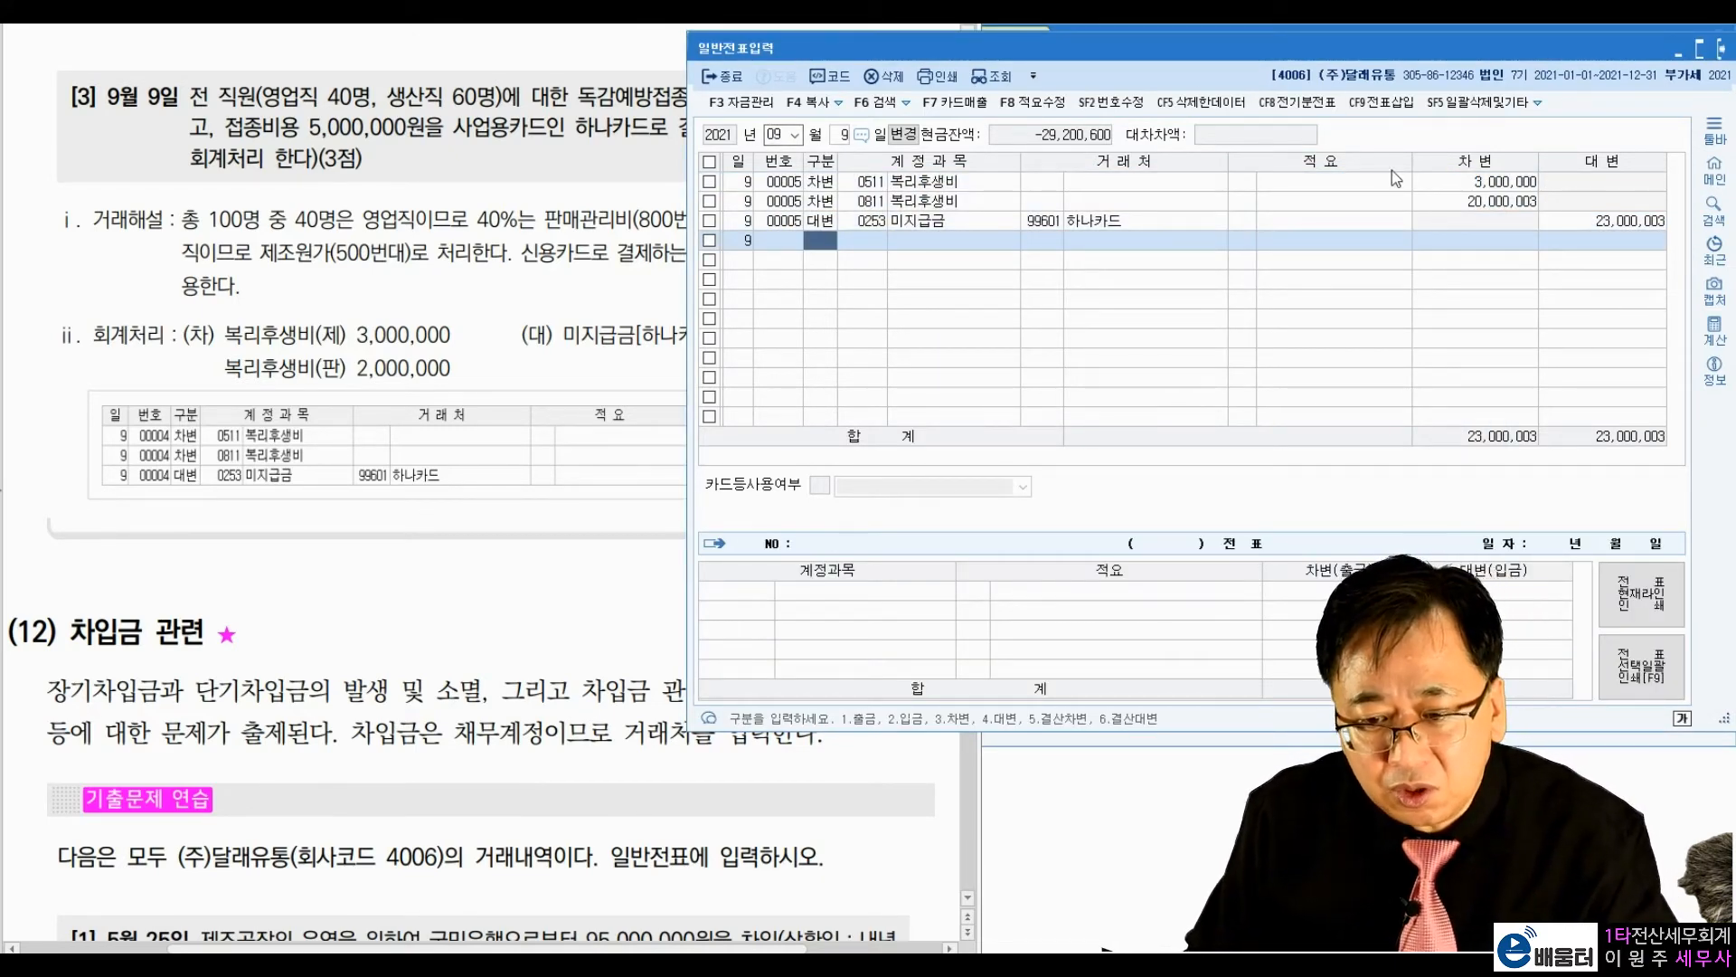
Step: Correct the 0811 복리후생비 debit to 2,000,000 and the 미지급금 credit to 5,000,000
{"action": "left_click", "coordinate": [1501, 201]}
{"action": "type", "text": "2000000"}
{"action": "key", "text": "Return"}
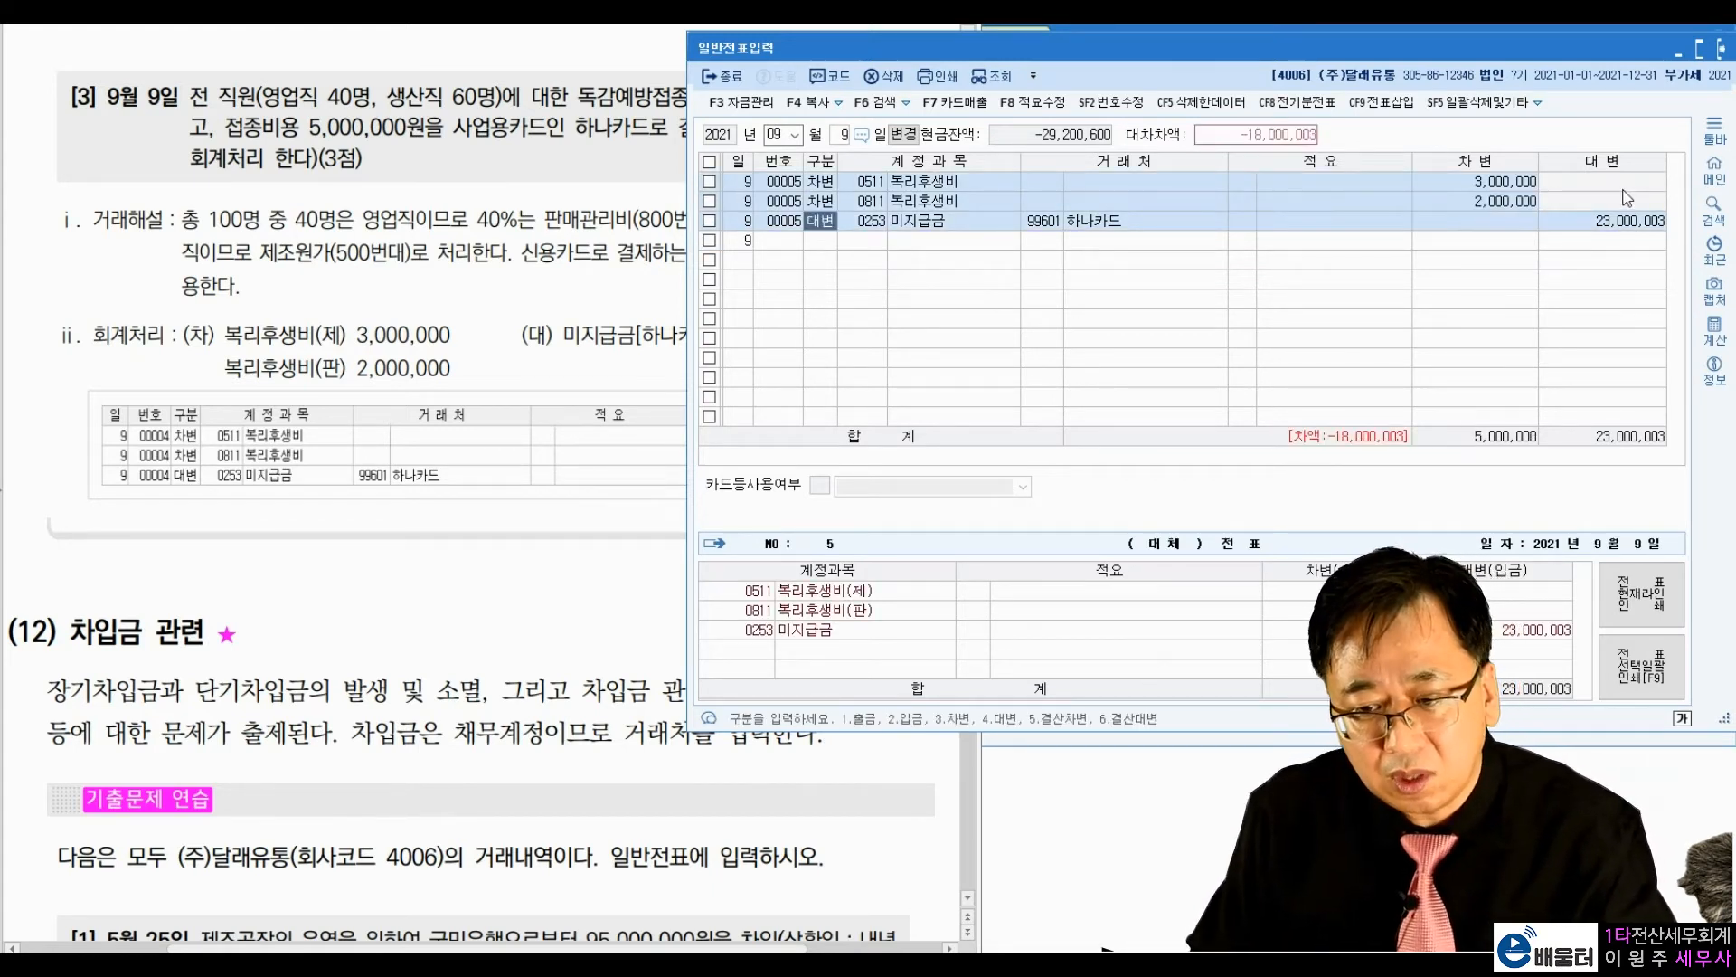
{"action": "left_click", "coordinate": [1628, 220]}
{"action": "type", "text": "5,000,000"}
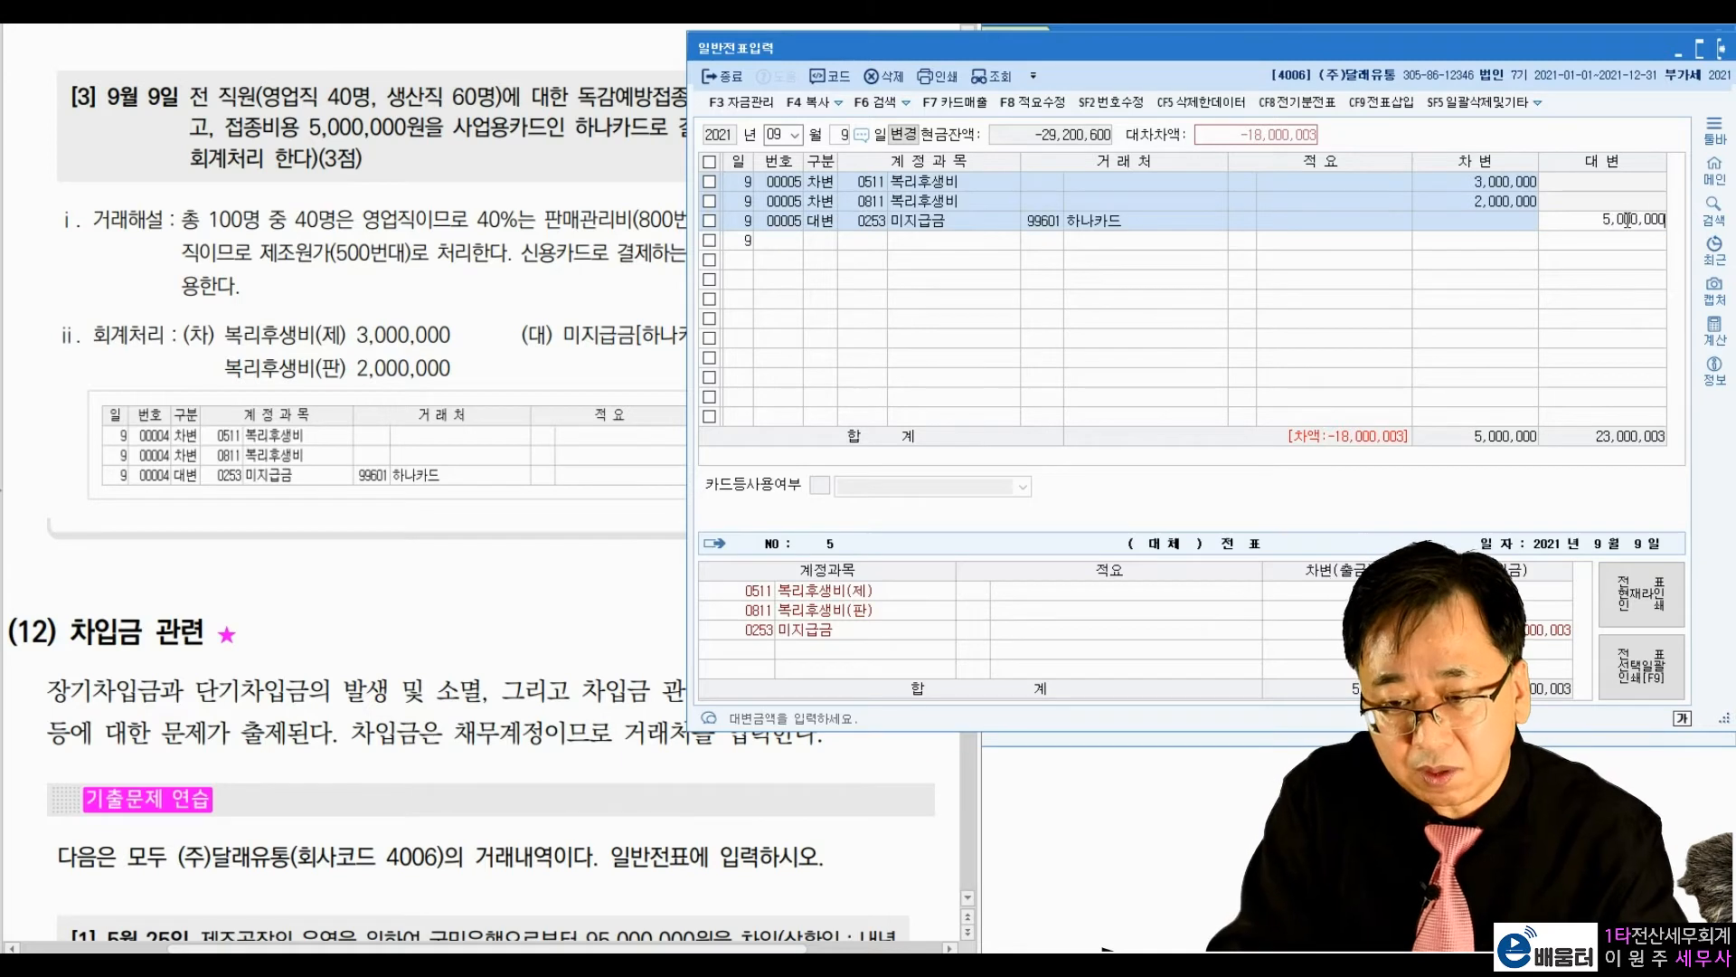
{"action": "key", "text": "Return"}
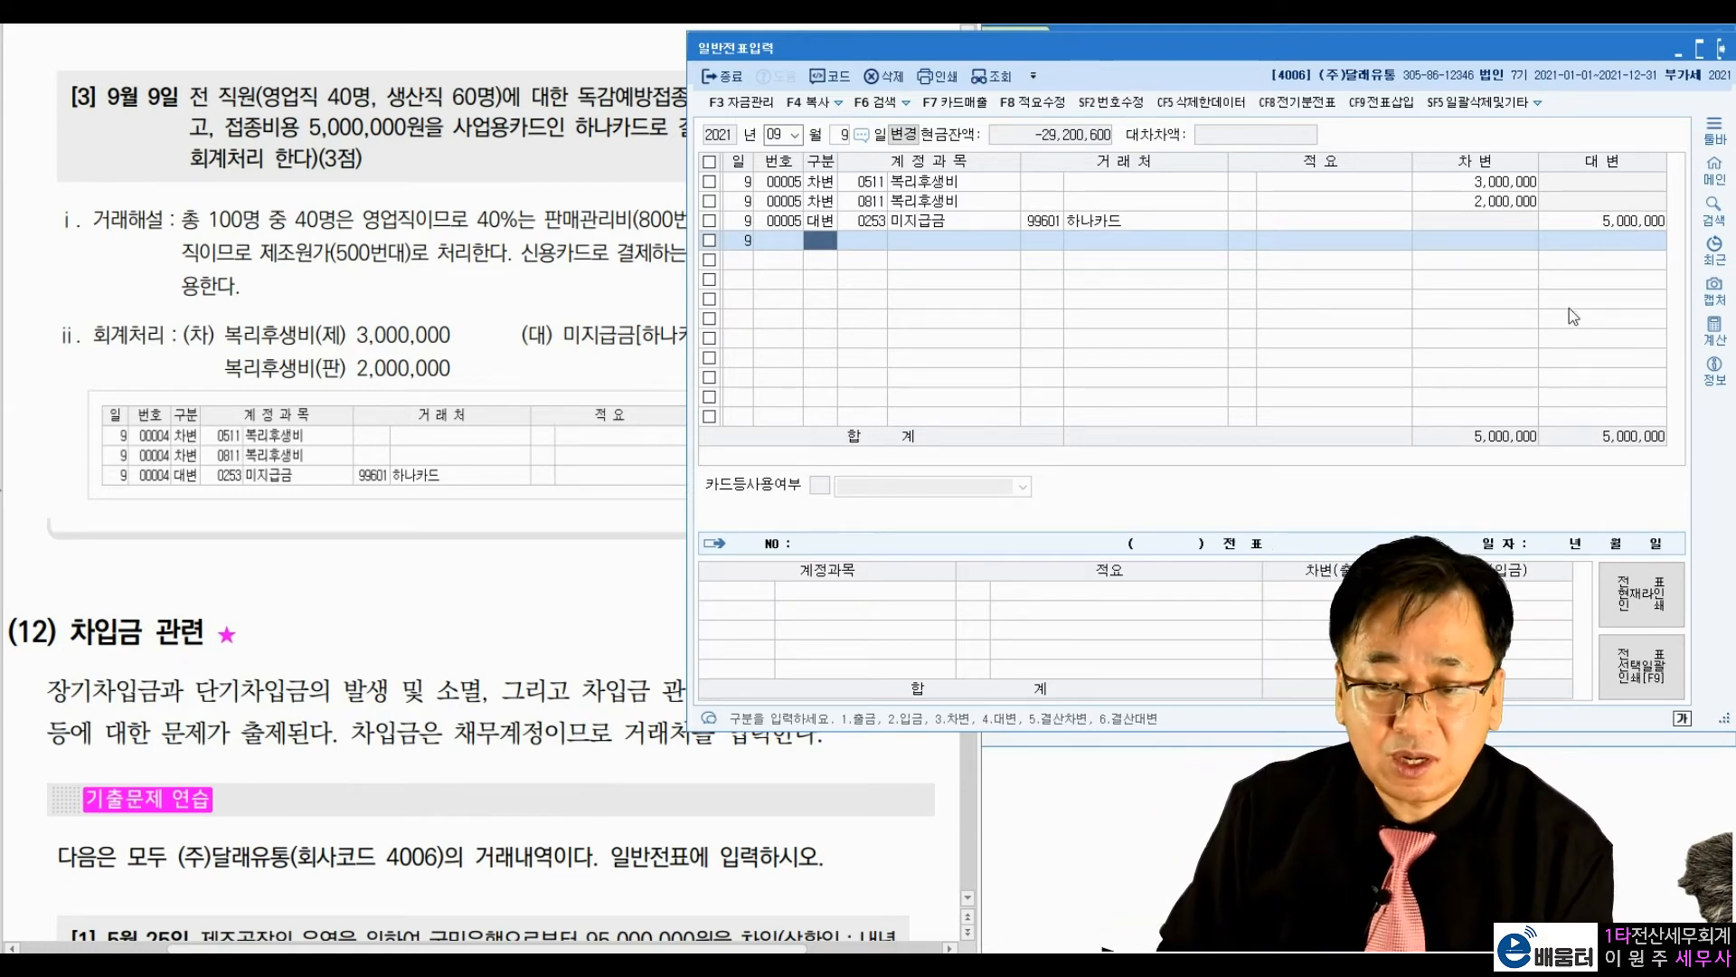
Step: Go to exercise [1], dated 5월 25일, in the textbook section (12) 차입금 관련
{"action": "left_click", "coordinate": [515, 638]}
{"action": "scroll", "coordinate": [515, 637], "scroll_direction": "down", "scroll_amount": 5}
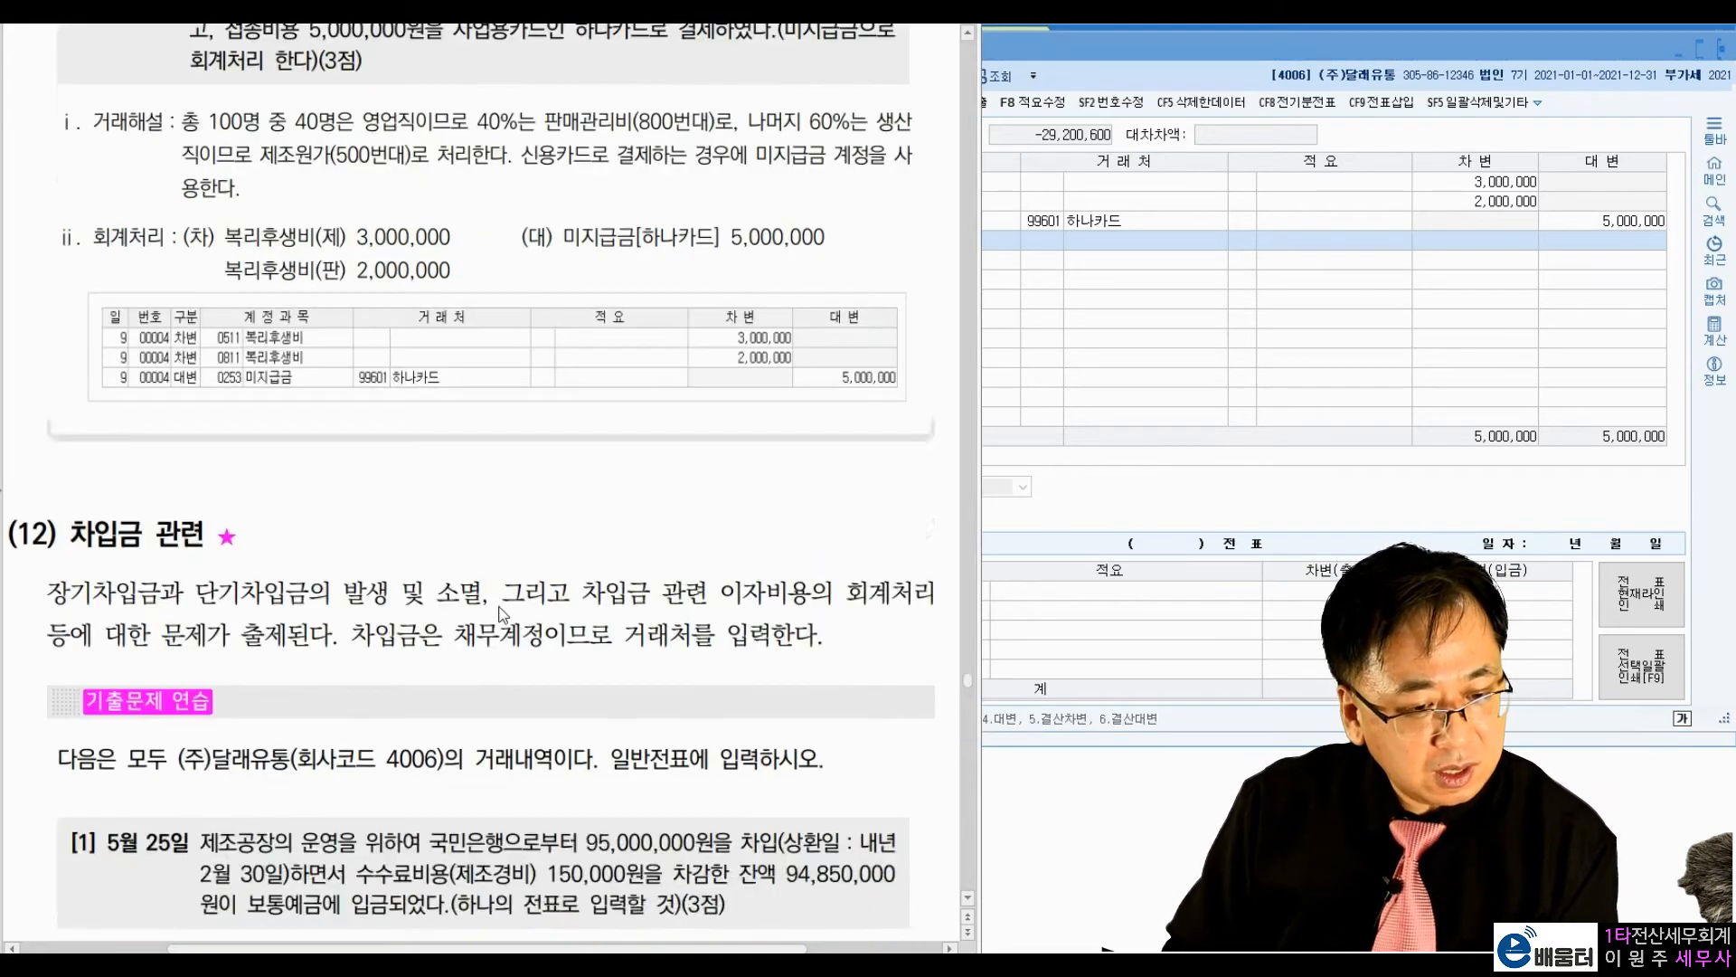
{"action": "scroll", "coordinate": [512, 562], "scroll_direction": "down", "scroll_amount": 1}
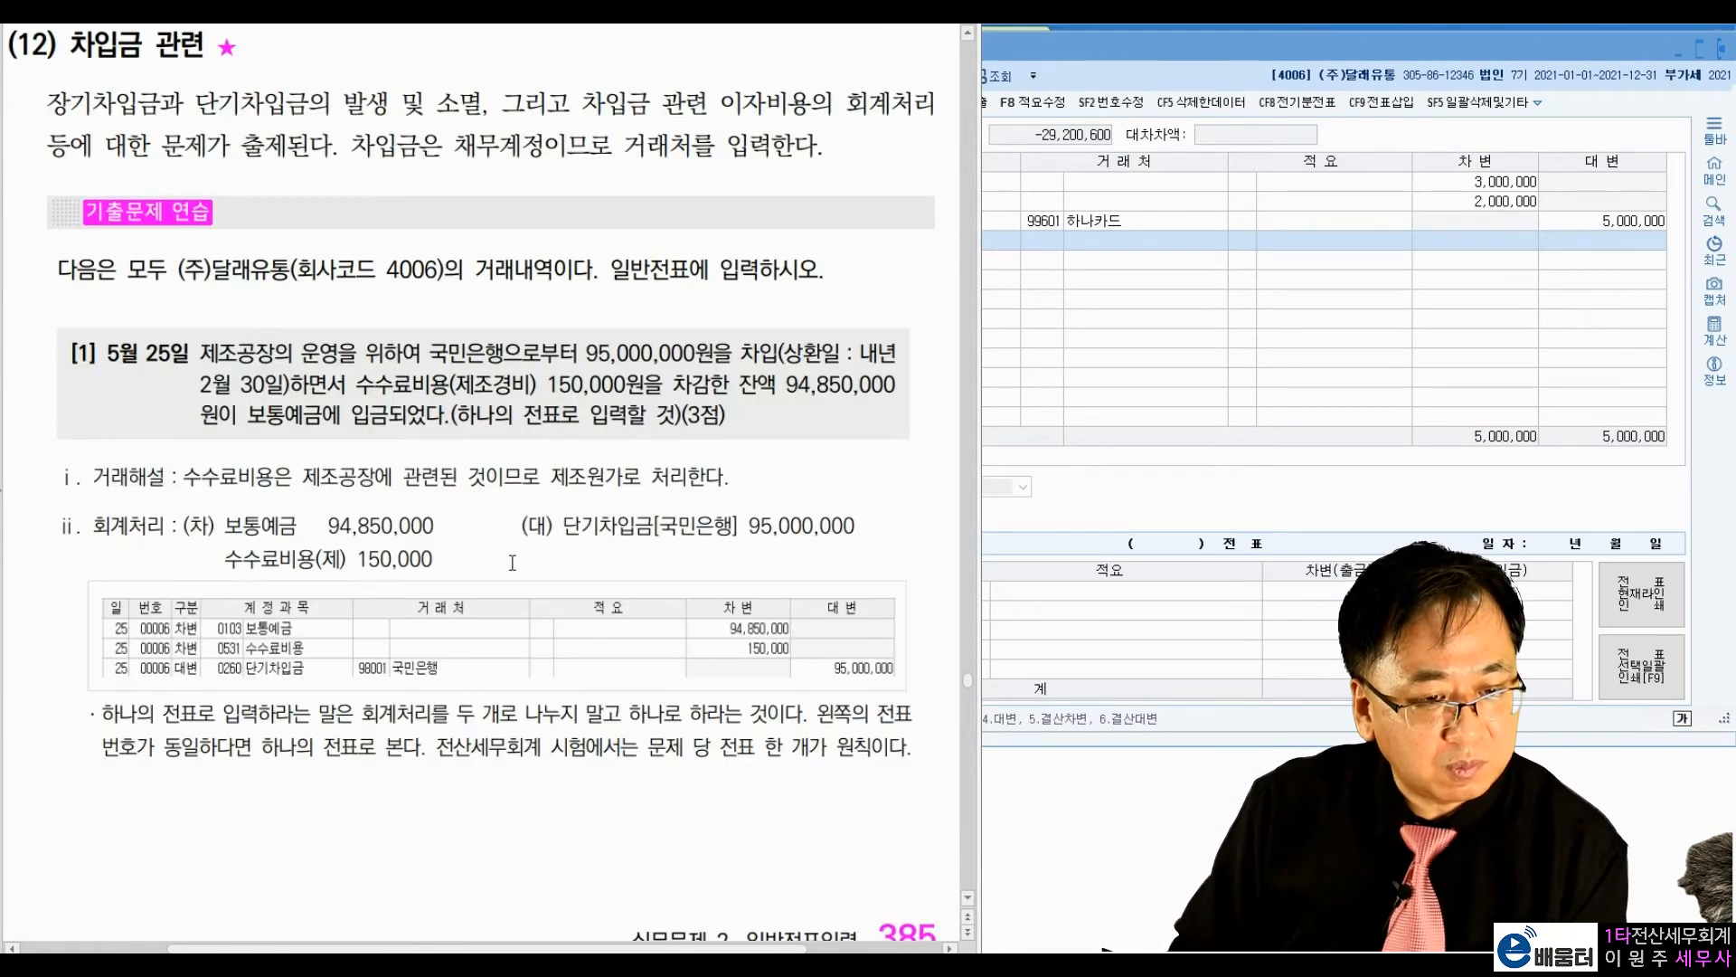
{"action": "scroll", "coordinate": [298, 224], "scroll_direction": "down", "scroll_amount": 2}
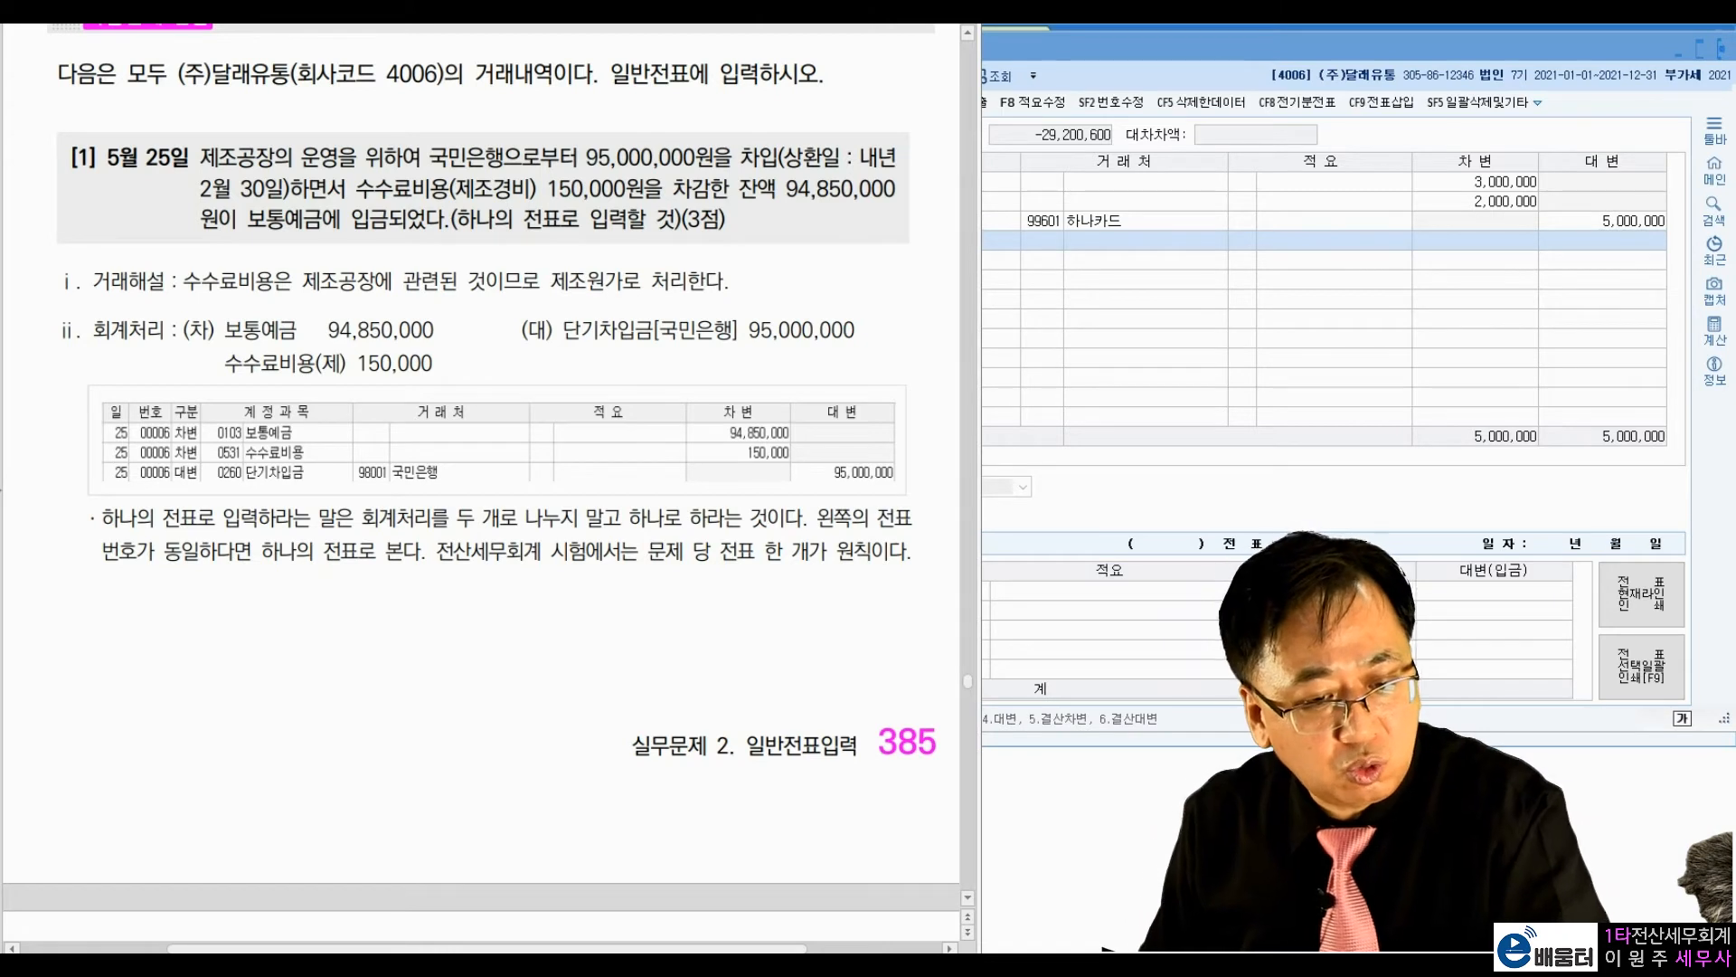
Step: Study exercise [1], marking the loan, its due date, the 제조경비 fee, the deposited balance and the journal entry, and clear the marks
{"action": "left_click", "coordinate": [699, 124]}
{"action": "left_click_drag", "start_coordinate": [768, 165], "coordinate": [770, 163]}
{"action": "left_click", "coordinate": [889, 168]}
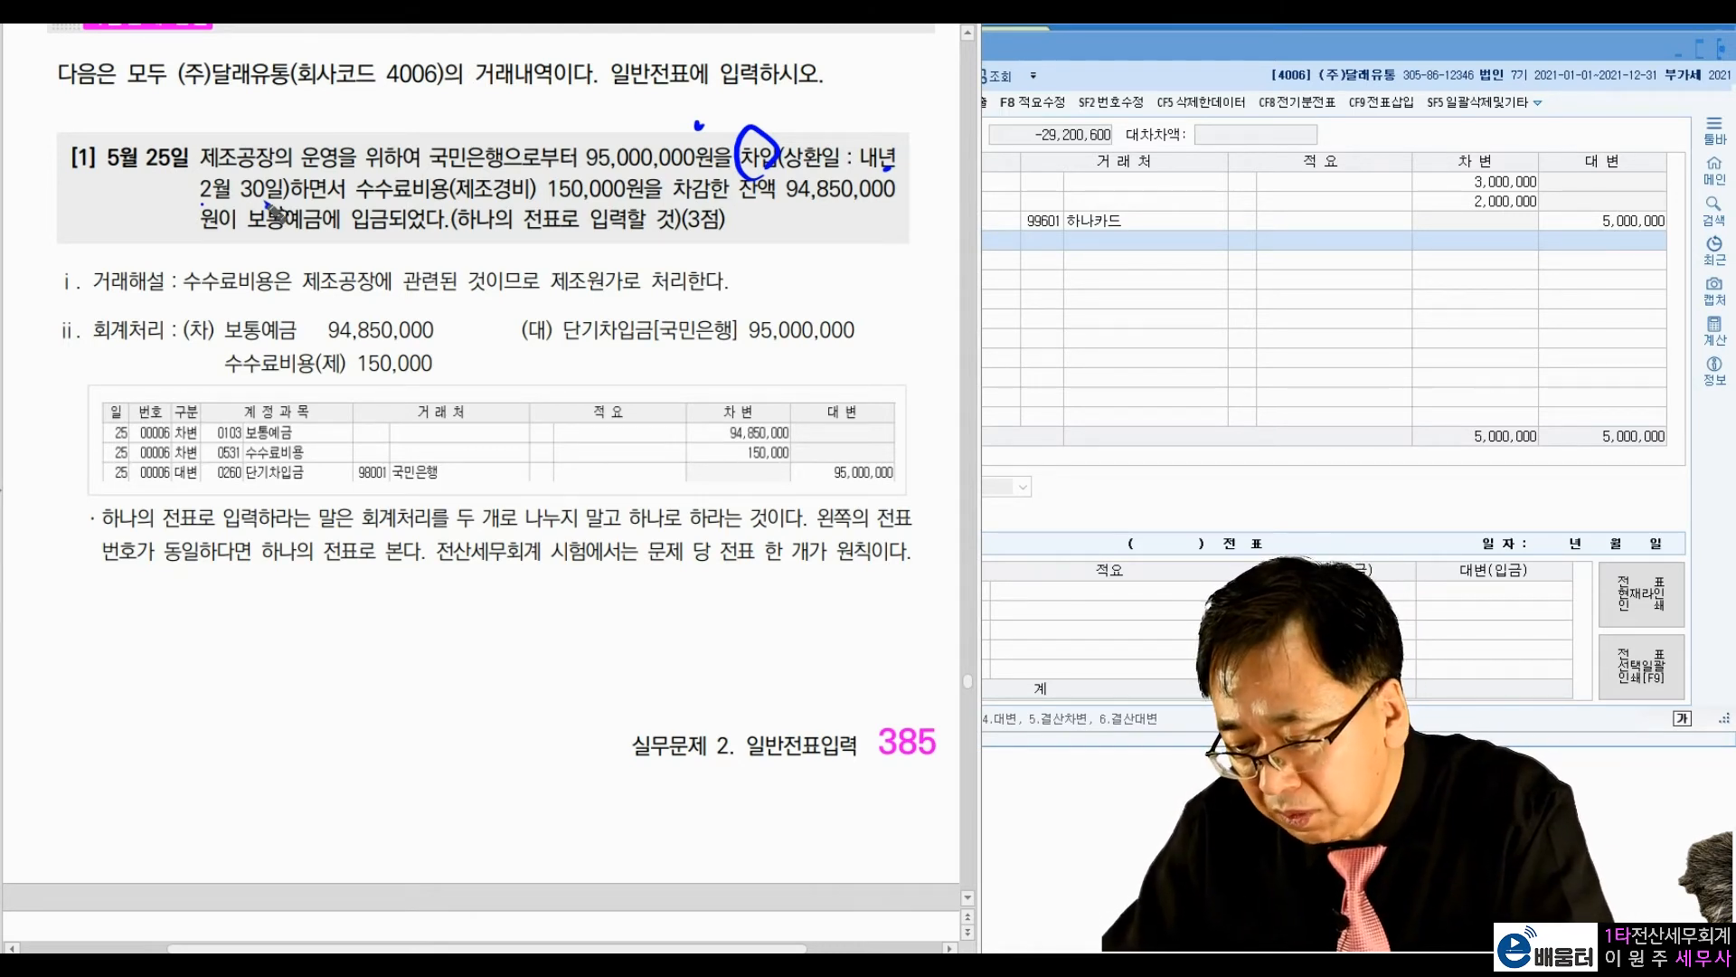
{"action": "mouse_move", "coordinate": [571, 346]}
{"action": "left_mouse_down"}
{"action": "mouse_move", "coordinate": [676, 360]}
{"action": "mouse_move", "coordinate": [850, 344]}
{"action": "left_mouse_up"}
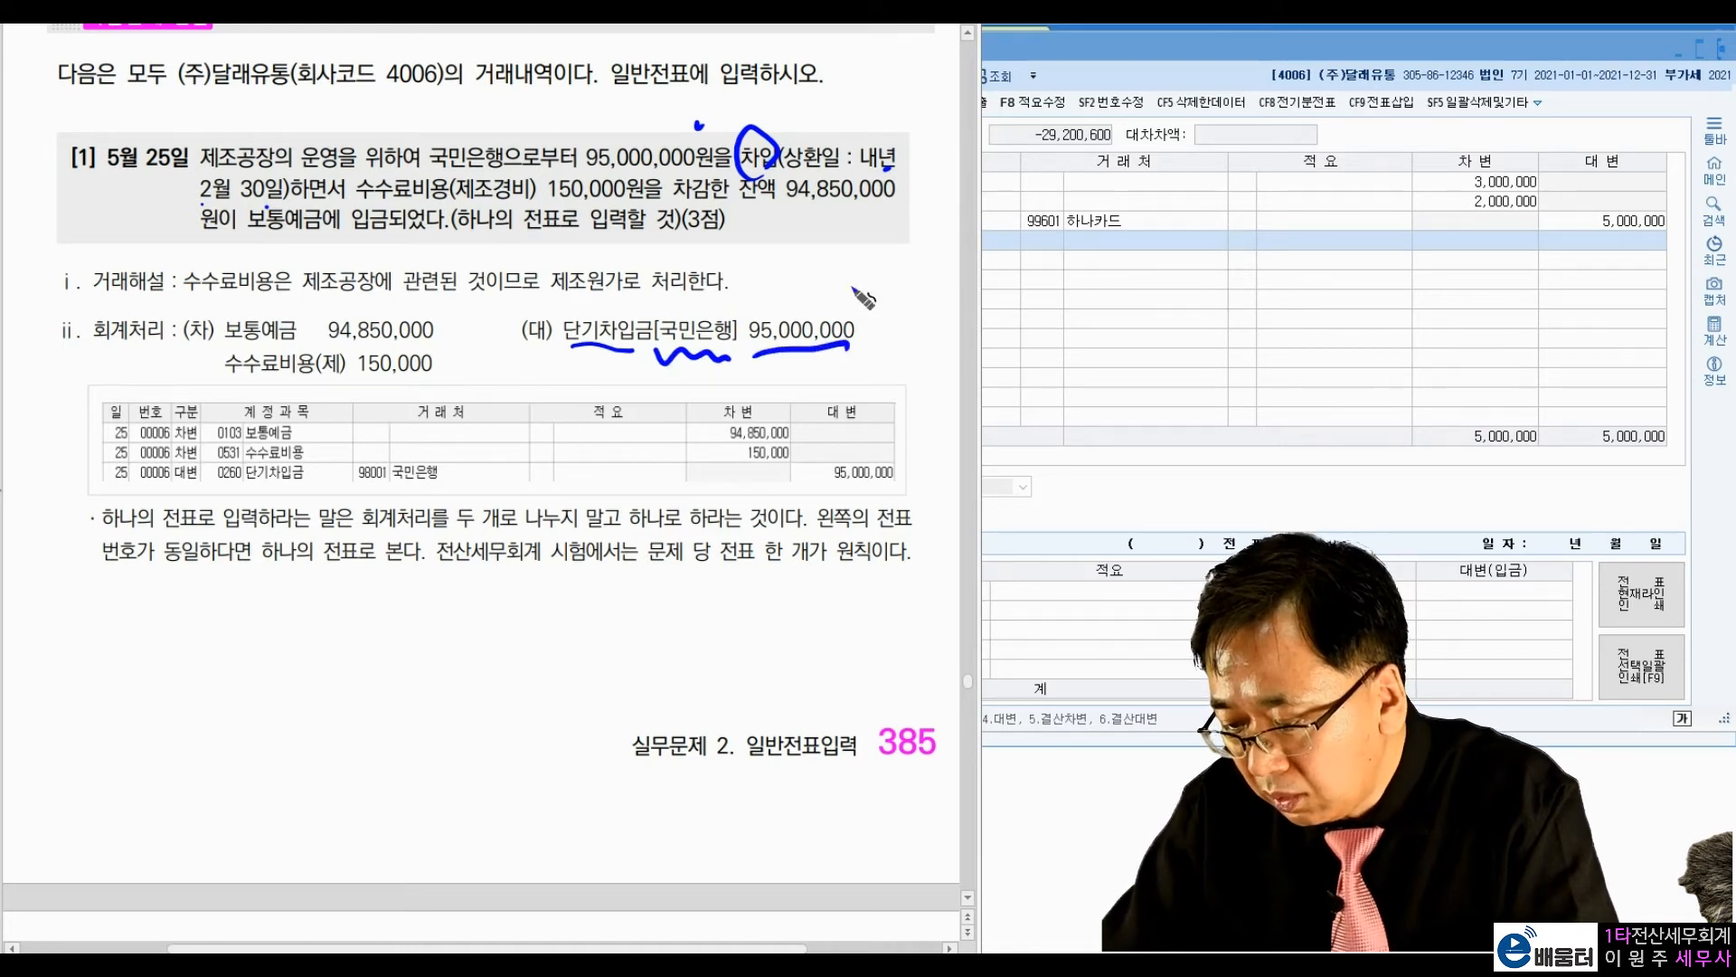
{"action": "left_click_drag", "start_coordinate": [549, 205], "coordinate": [900, 206]}
{"action": "left_click_drag", "start_coordinate": [240, 237], "coordinate": [389, 244]}
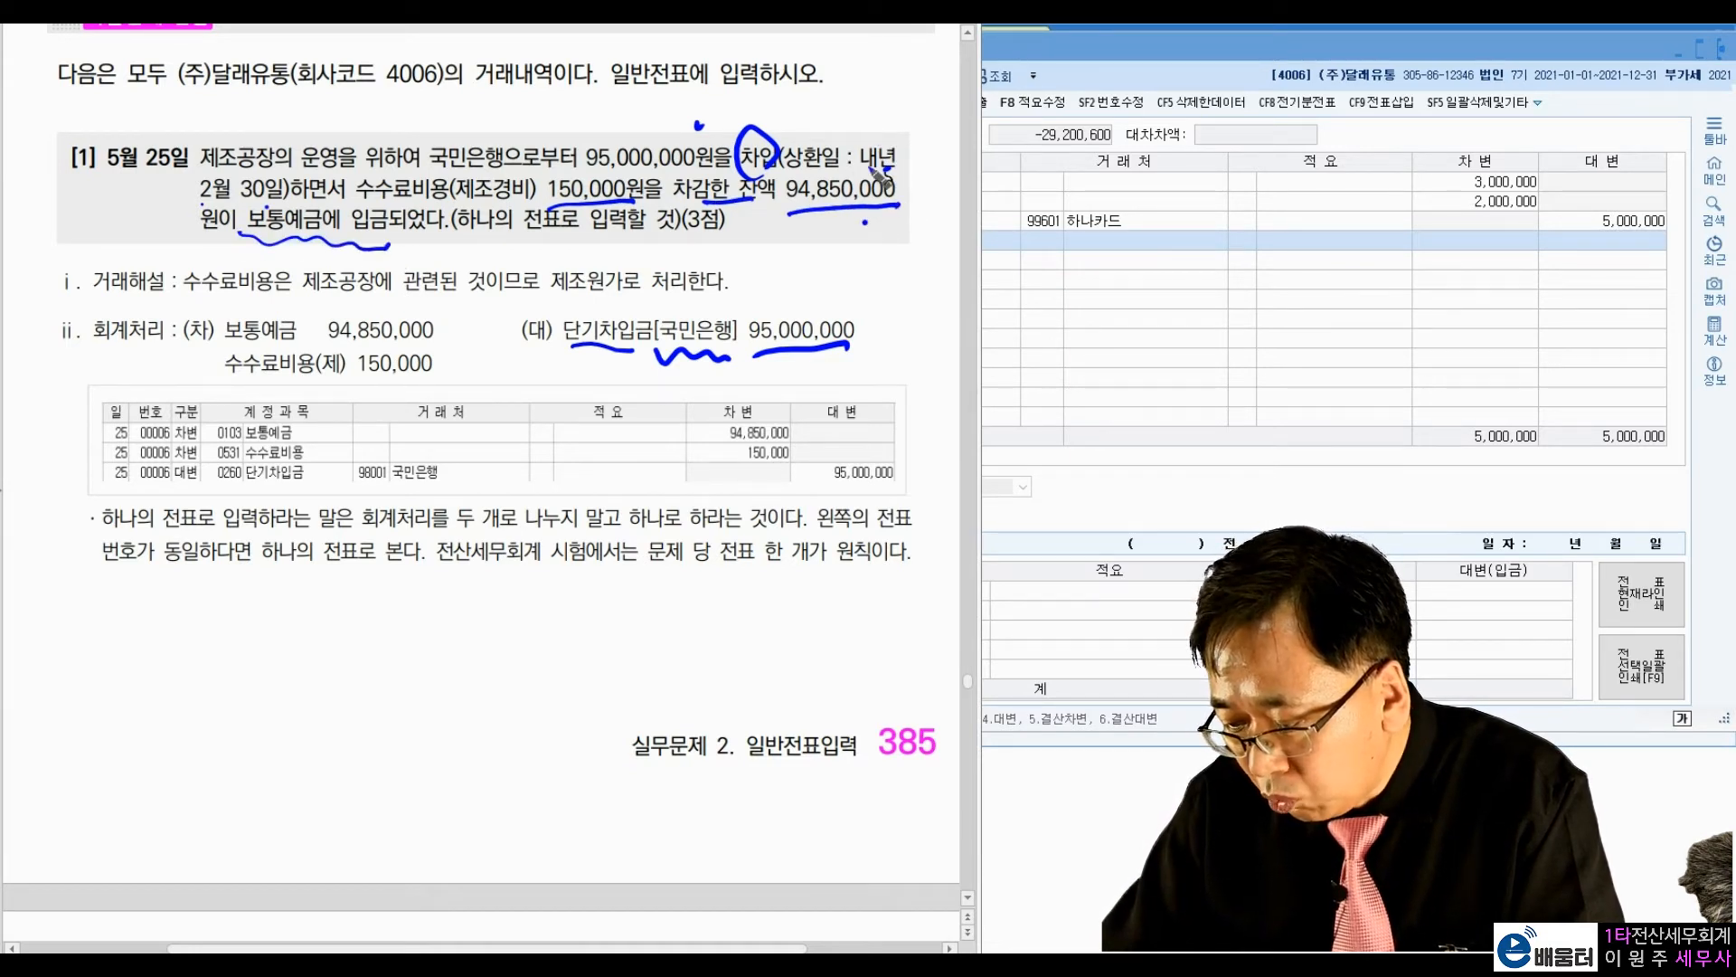
{"action": "mouse_move", "coordinate": [438, 323]}
{"action": "left_mouse_down"}
{"action": "mouse_move", "coordinate": [459, 311]}
{"action": "mouse_move", "coordinate": [460, 348]}
{"action": "left_mouse_up"}
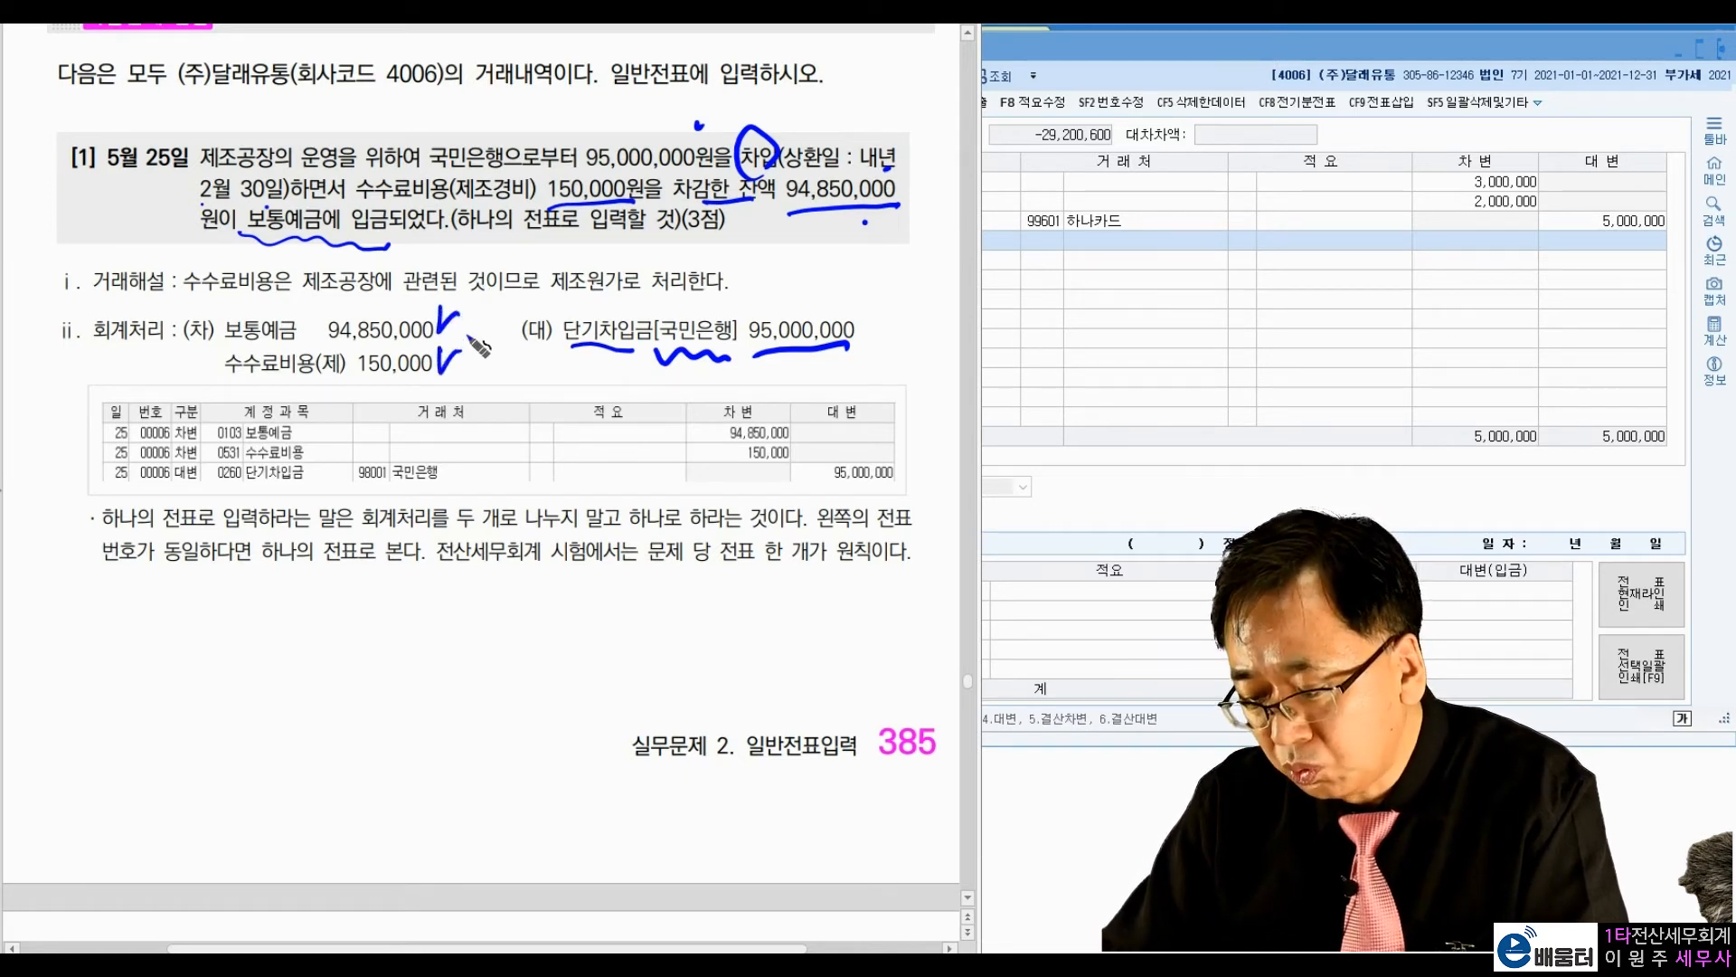
{"action": "mouse_move", "coordinate": [529, 207]}
{"action": "left_mouse_down"}
{"action": "mouse_move", "coordinate": [507, 161]}
{"action": "mouse_move", "coordinate": [540, 168]}
{"action": "left_mouse_up"}
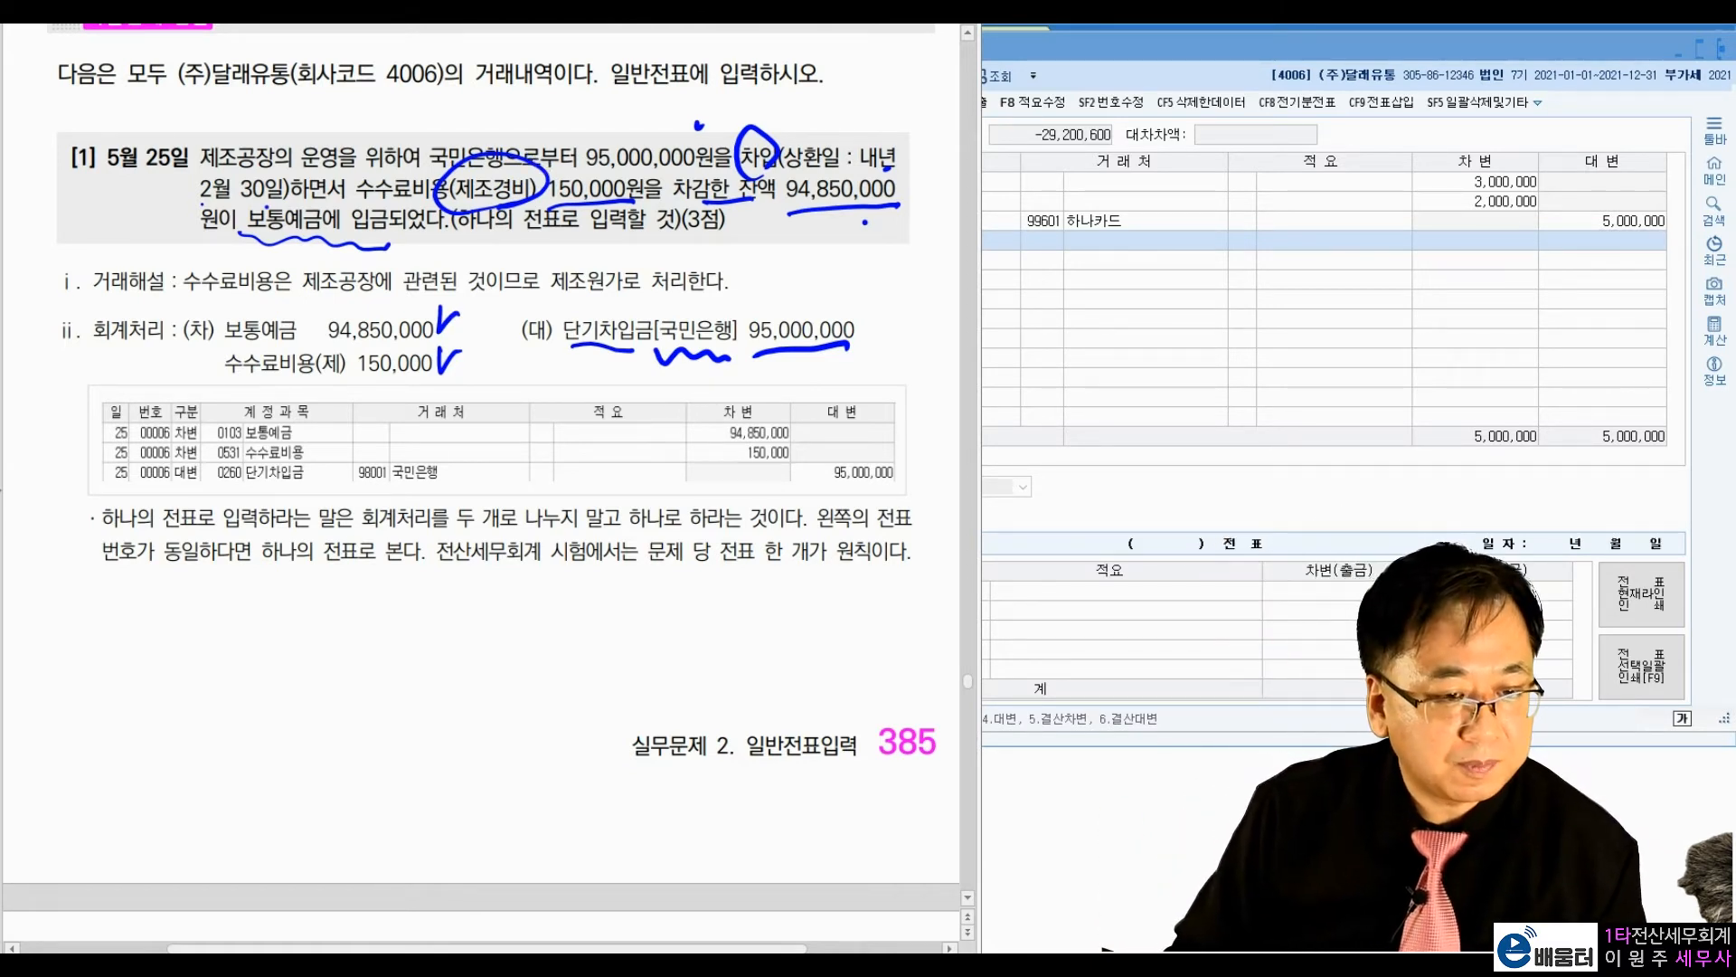
{"action": "key", "text": "Escape"}
Step: Switch to the 일반전표입력 window and set the voucher date to 05월 25일
{"action": "left_click", "coordinate": [1042, 294]}
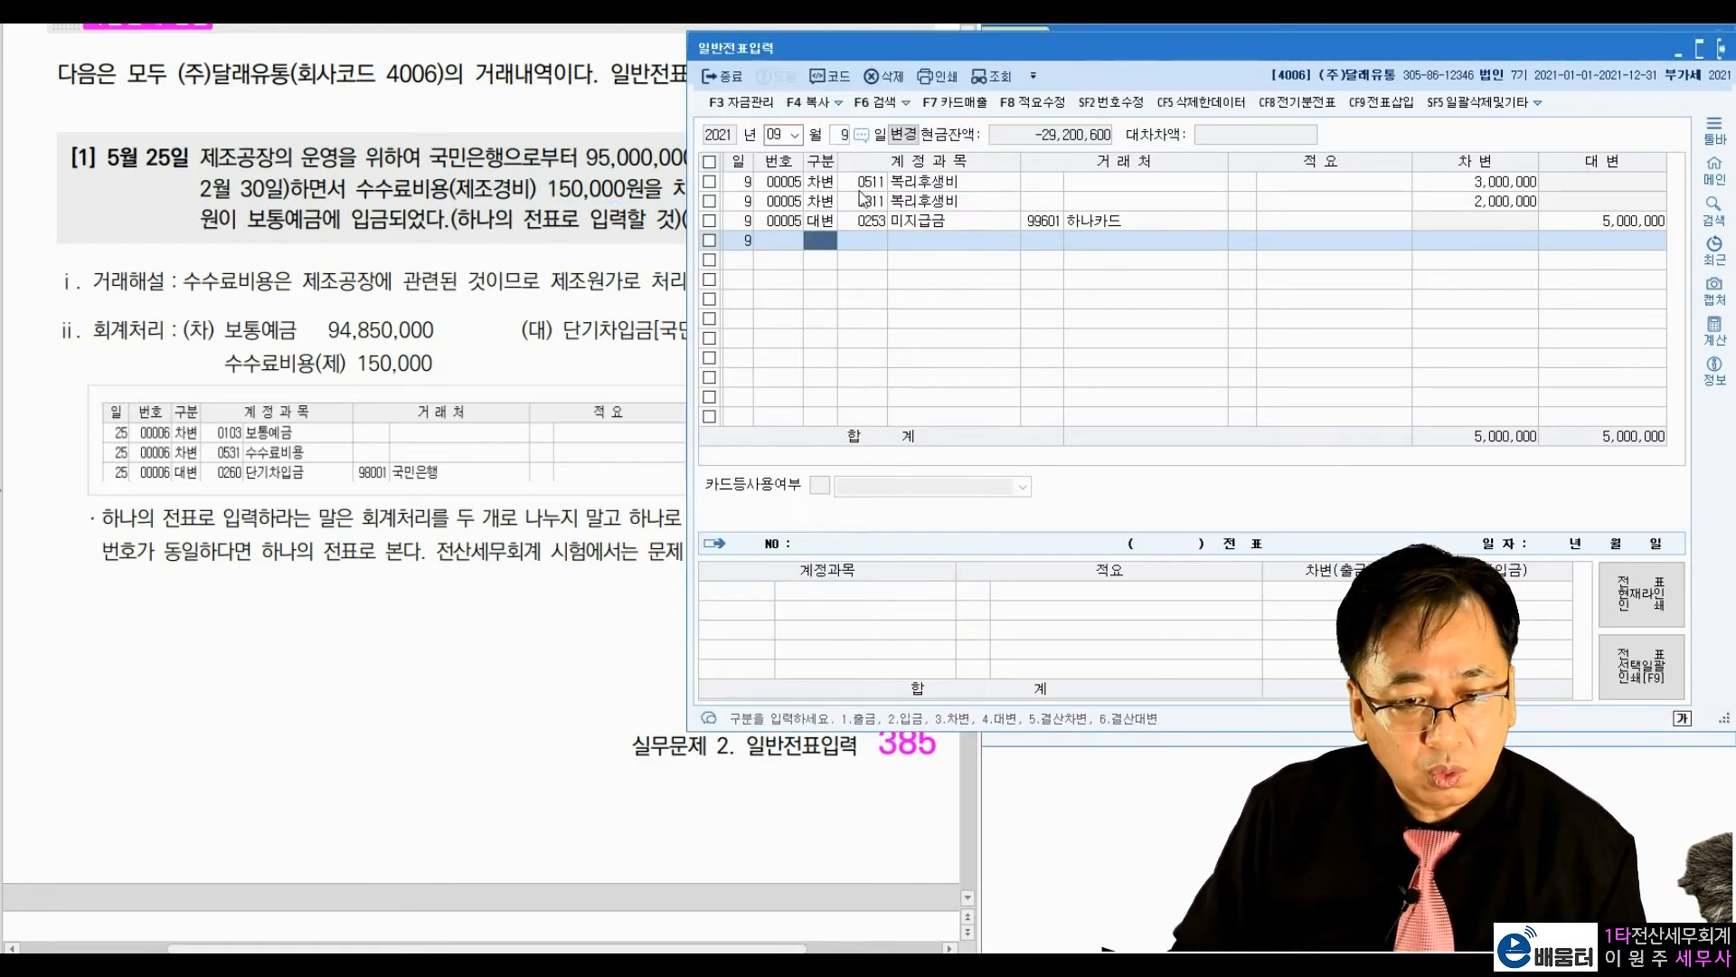
{"action": "left_click", "coordinate": [782, 135]}
{"action": "type", "text": "05 월 25"}
{"action": "key", "text": "Return"}
Step: Enter a debit line for account 0103 보통예금 with the amount 94,850,000
{"action": "type", "text": "3"}
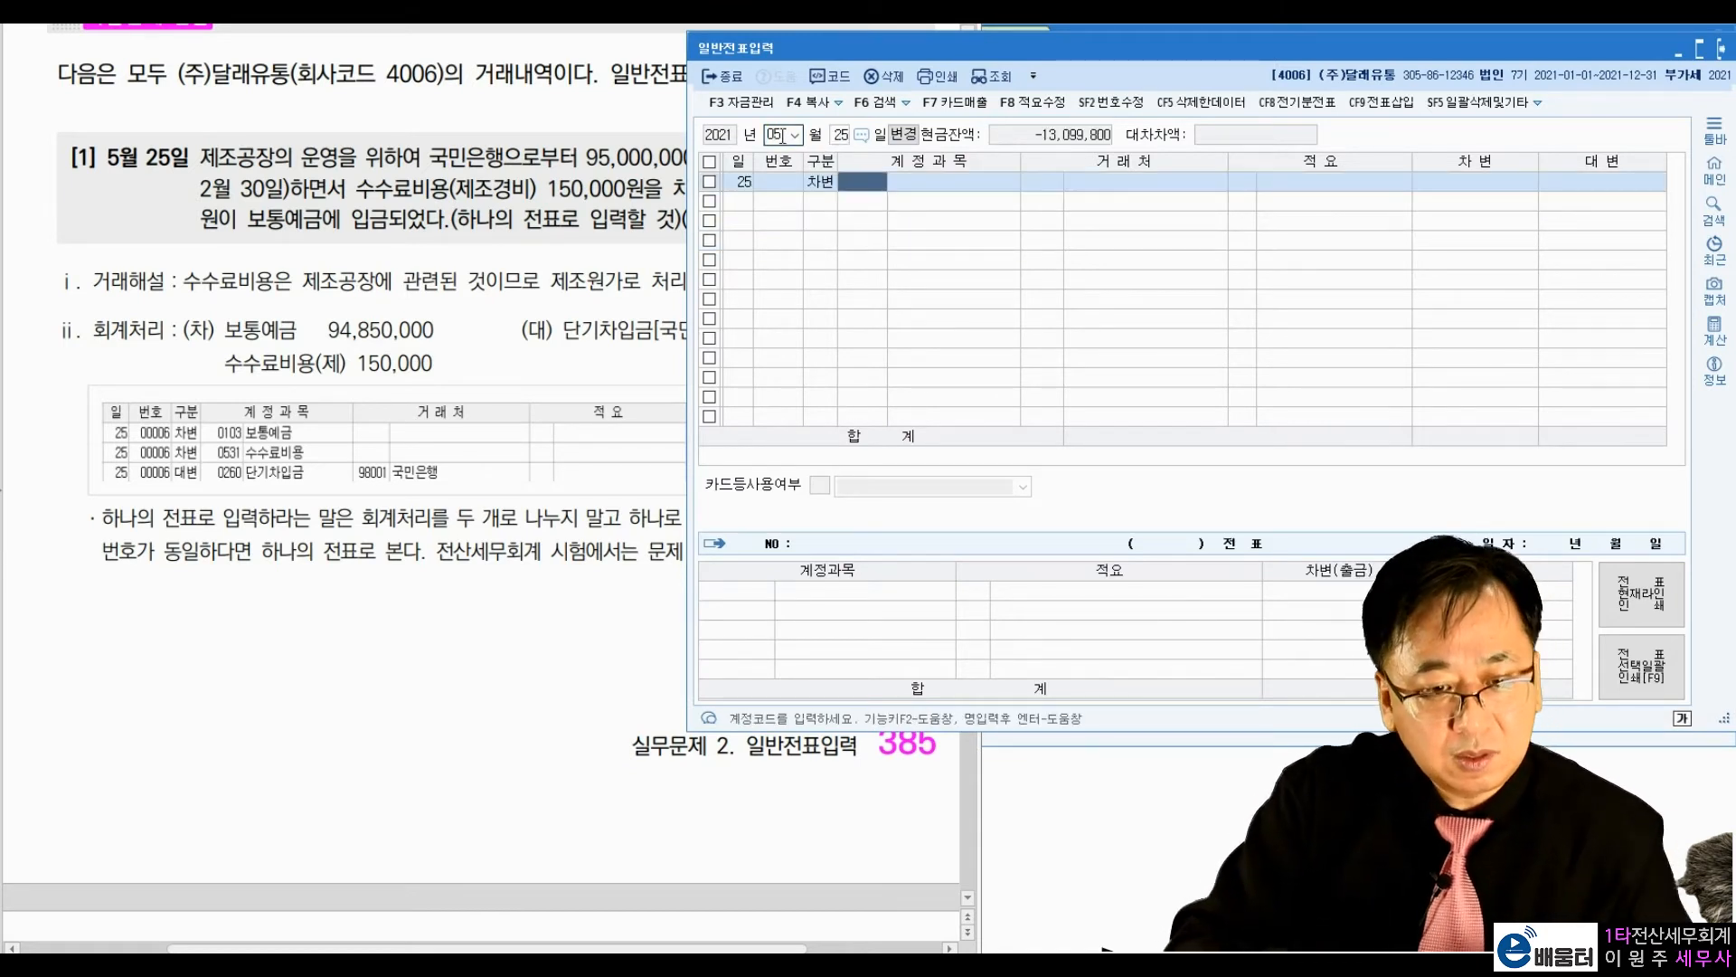
{"action": "type", "text": "10"}
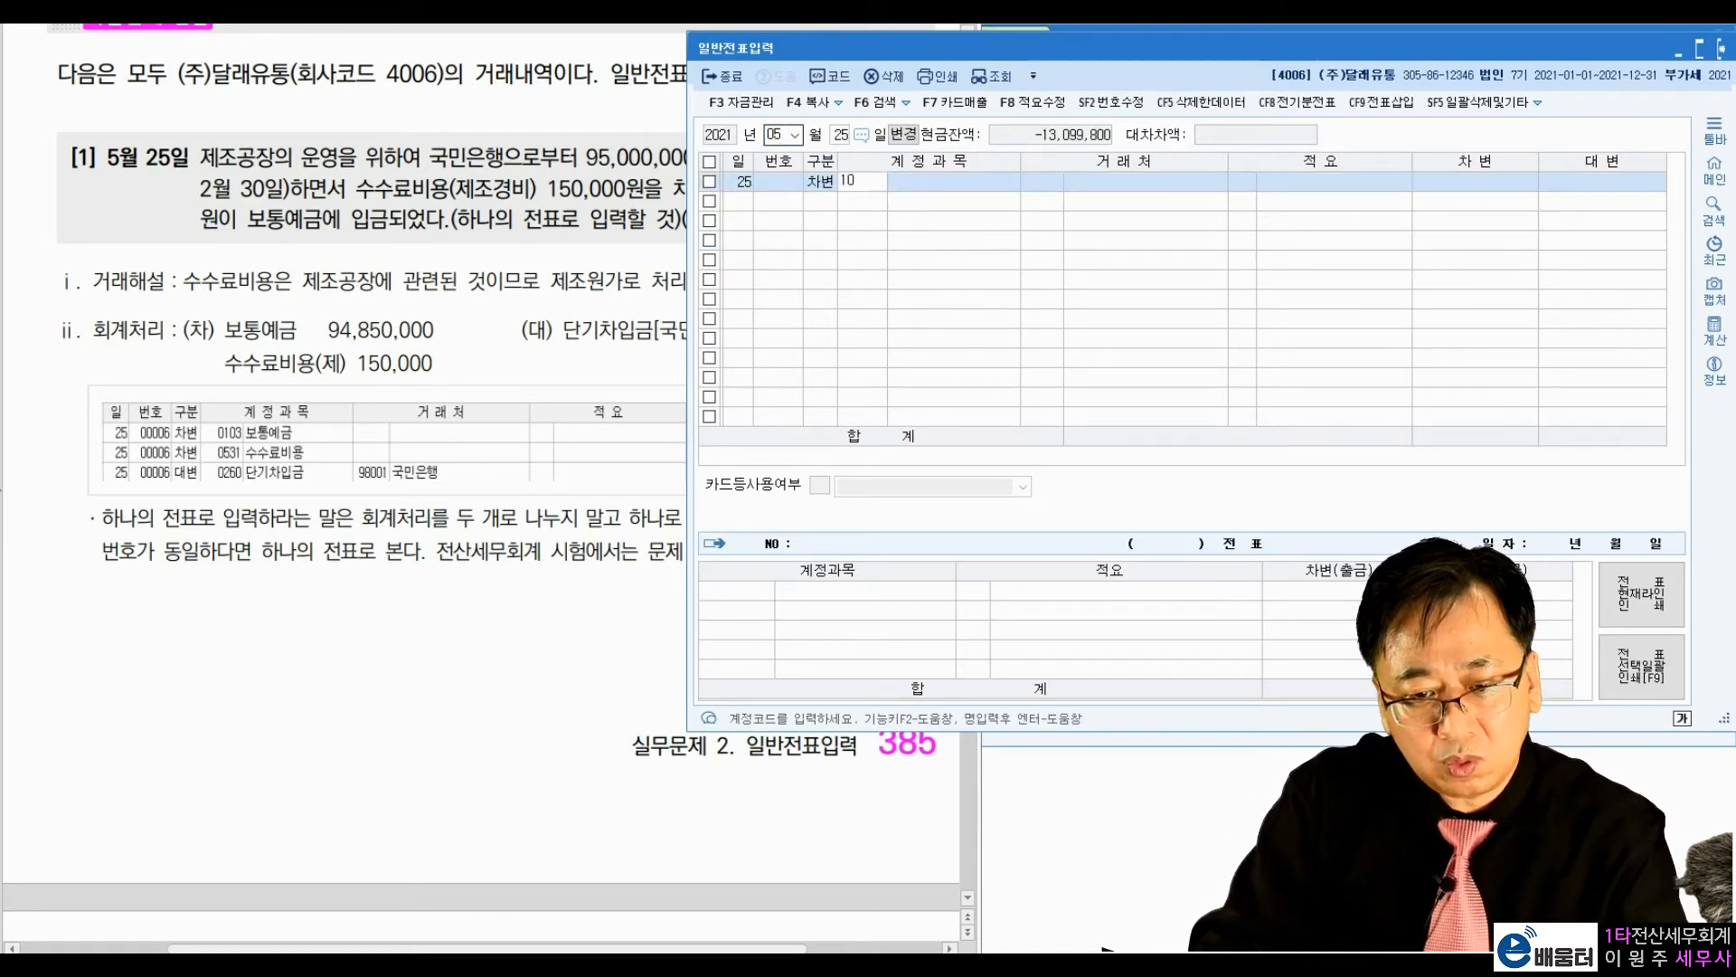
{"action": "type", "text": "3"}
{"action": "key", "text": "Return"}
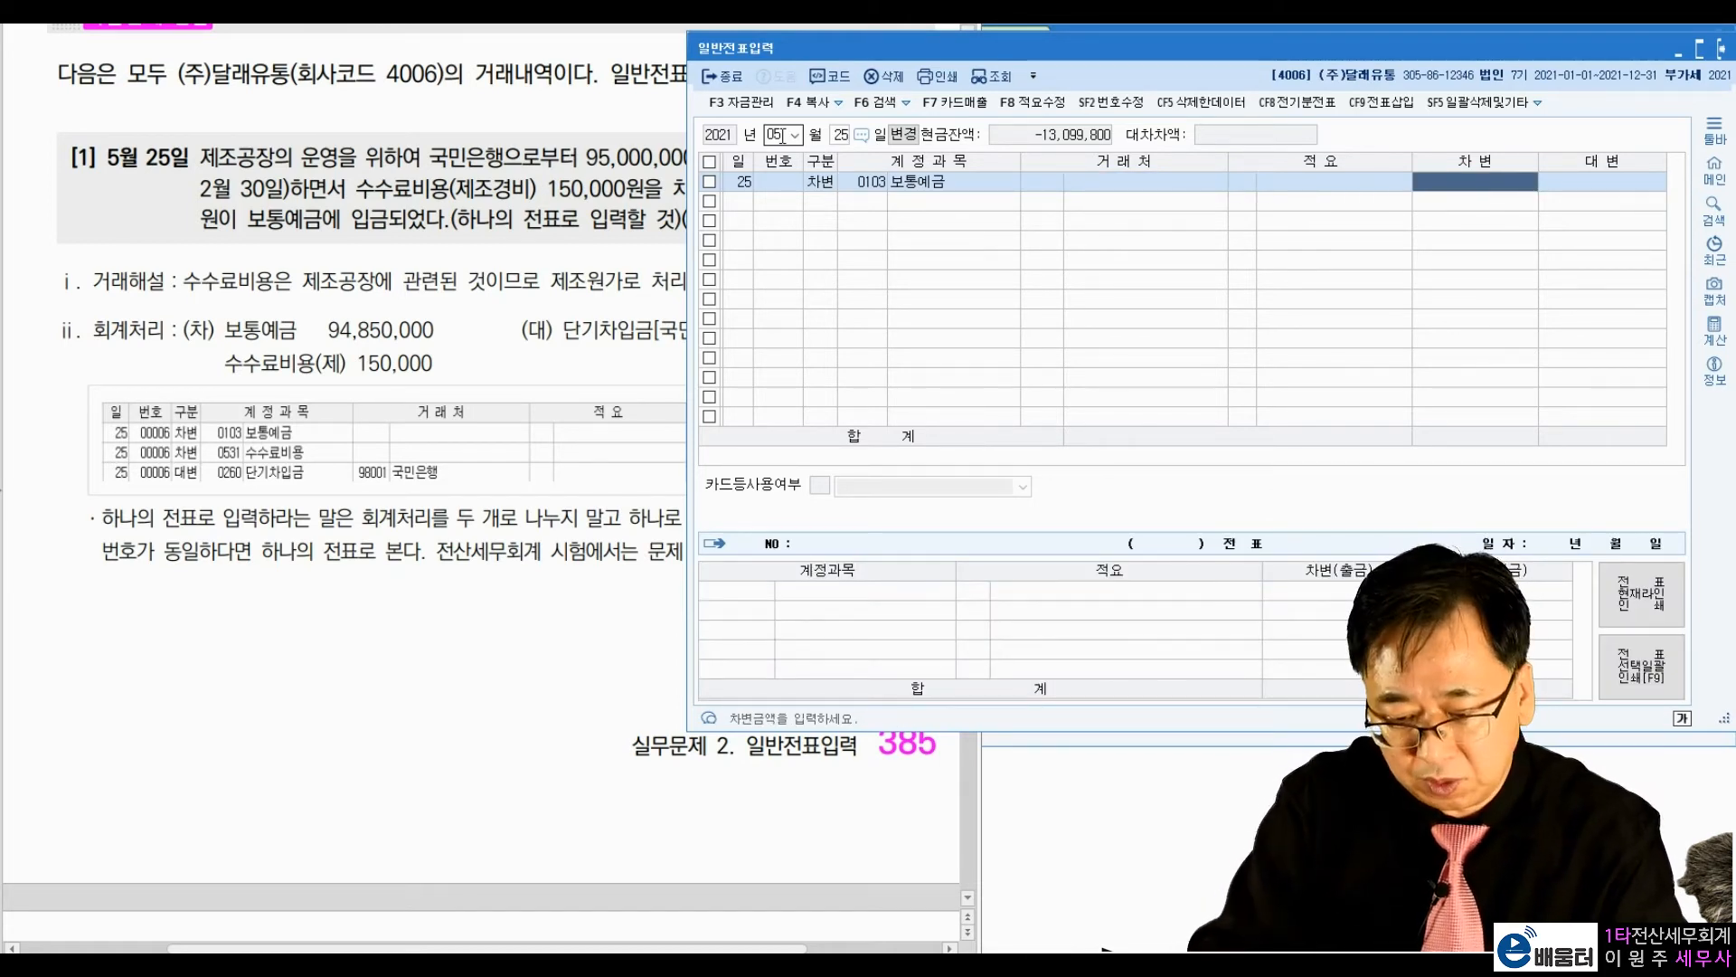
{"action": "type", "text": "94850000"}
{"action": "key", "text": "Return"}
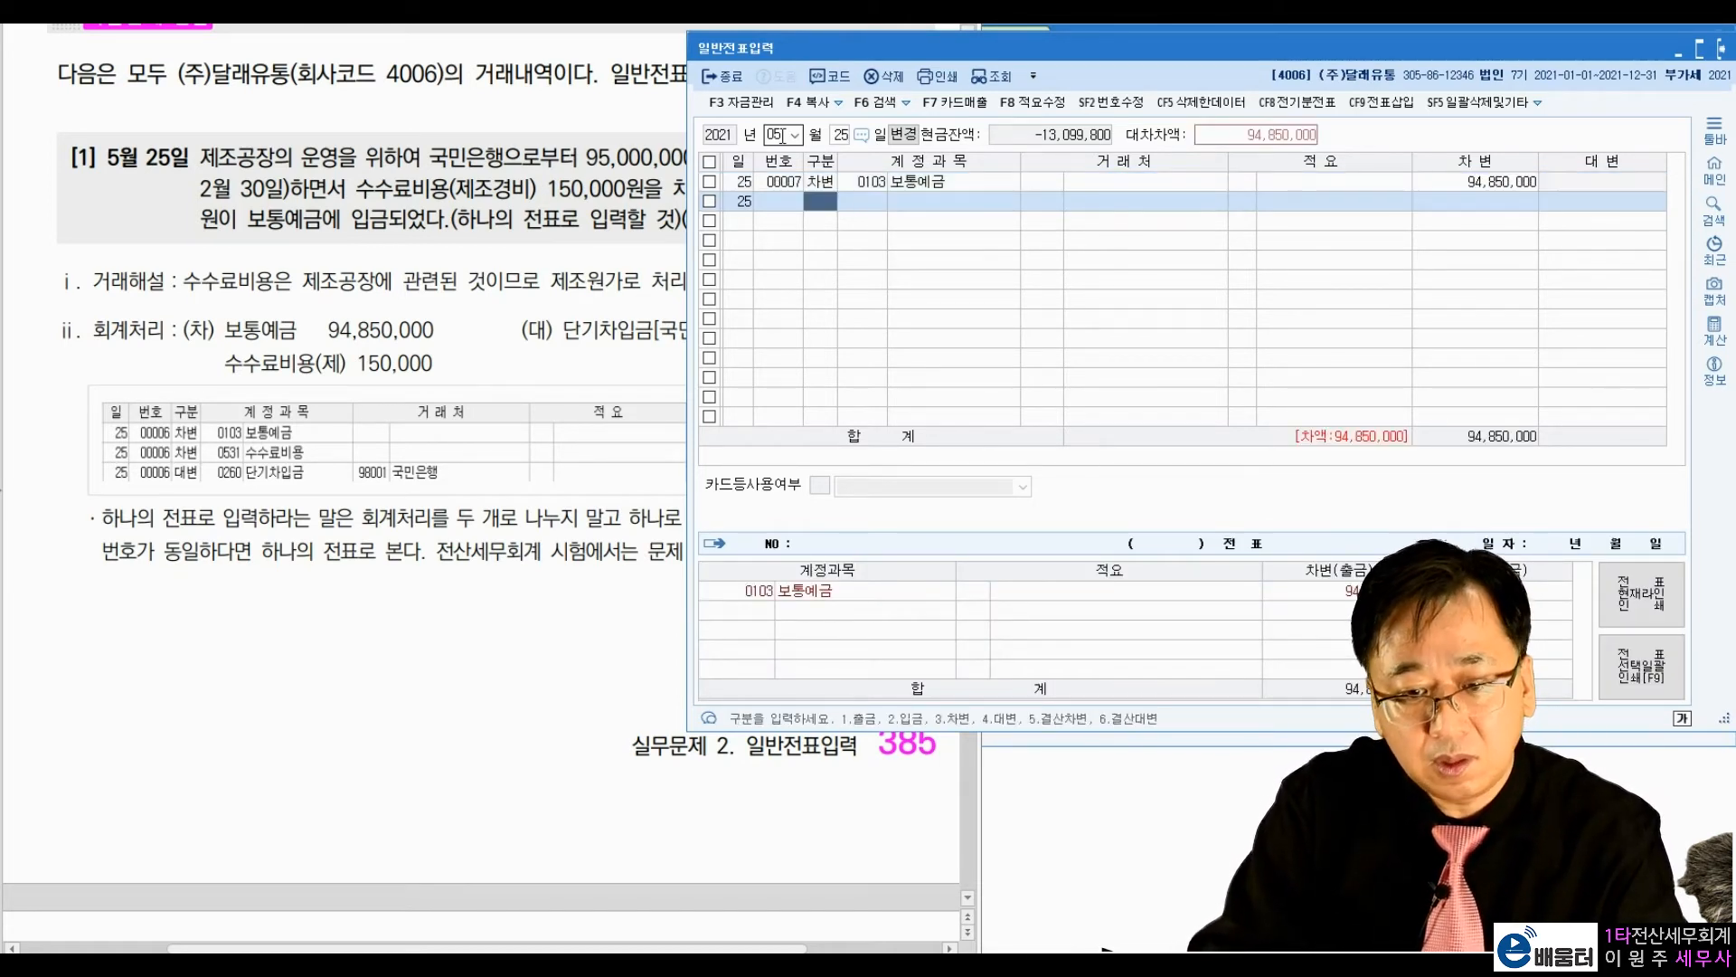
Step: Enter a debit line for the 제조원가 account 0531 수수료비용 with the amount 150,000
{"action": "type", "text": "3"}
{"action": "key", "text": "Return"}
{"action": "type", "text": "수수료"}
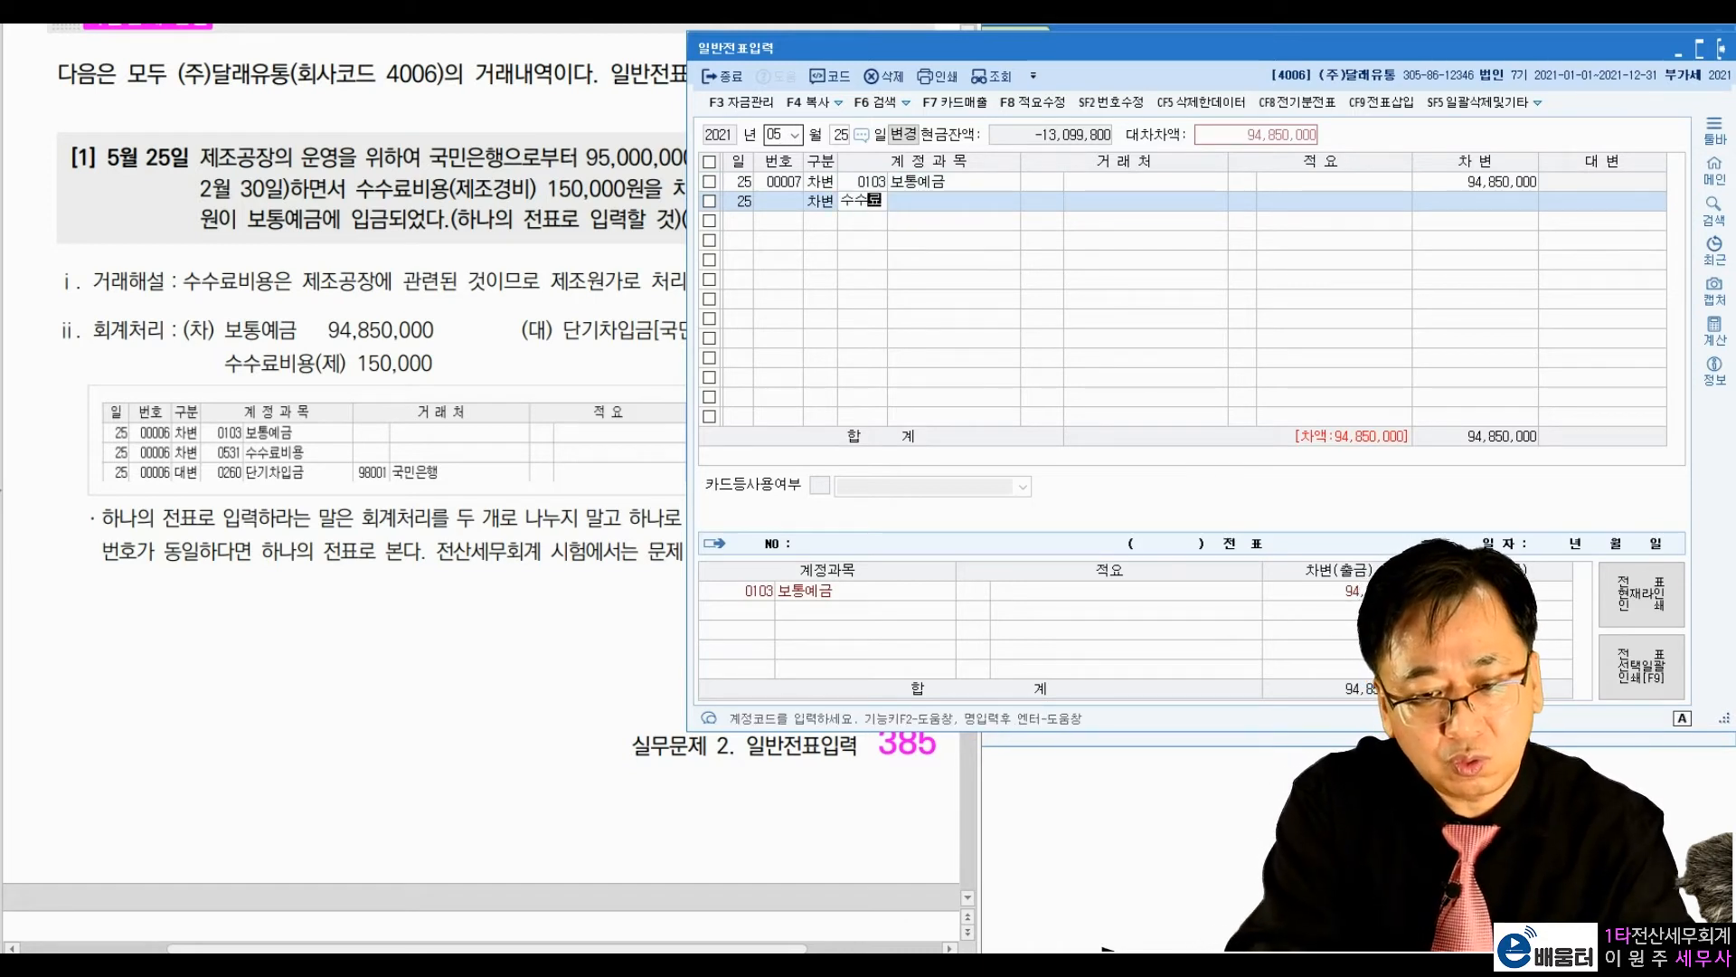
{"action": "key", "text": "Return"}
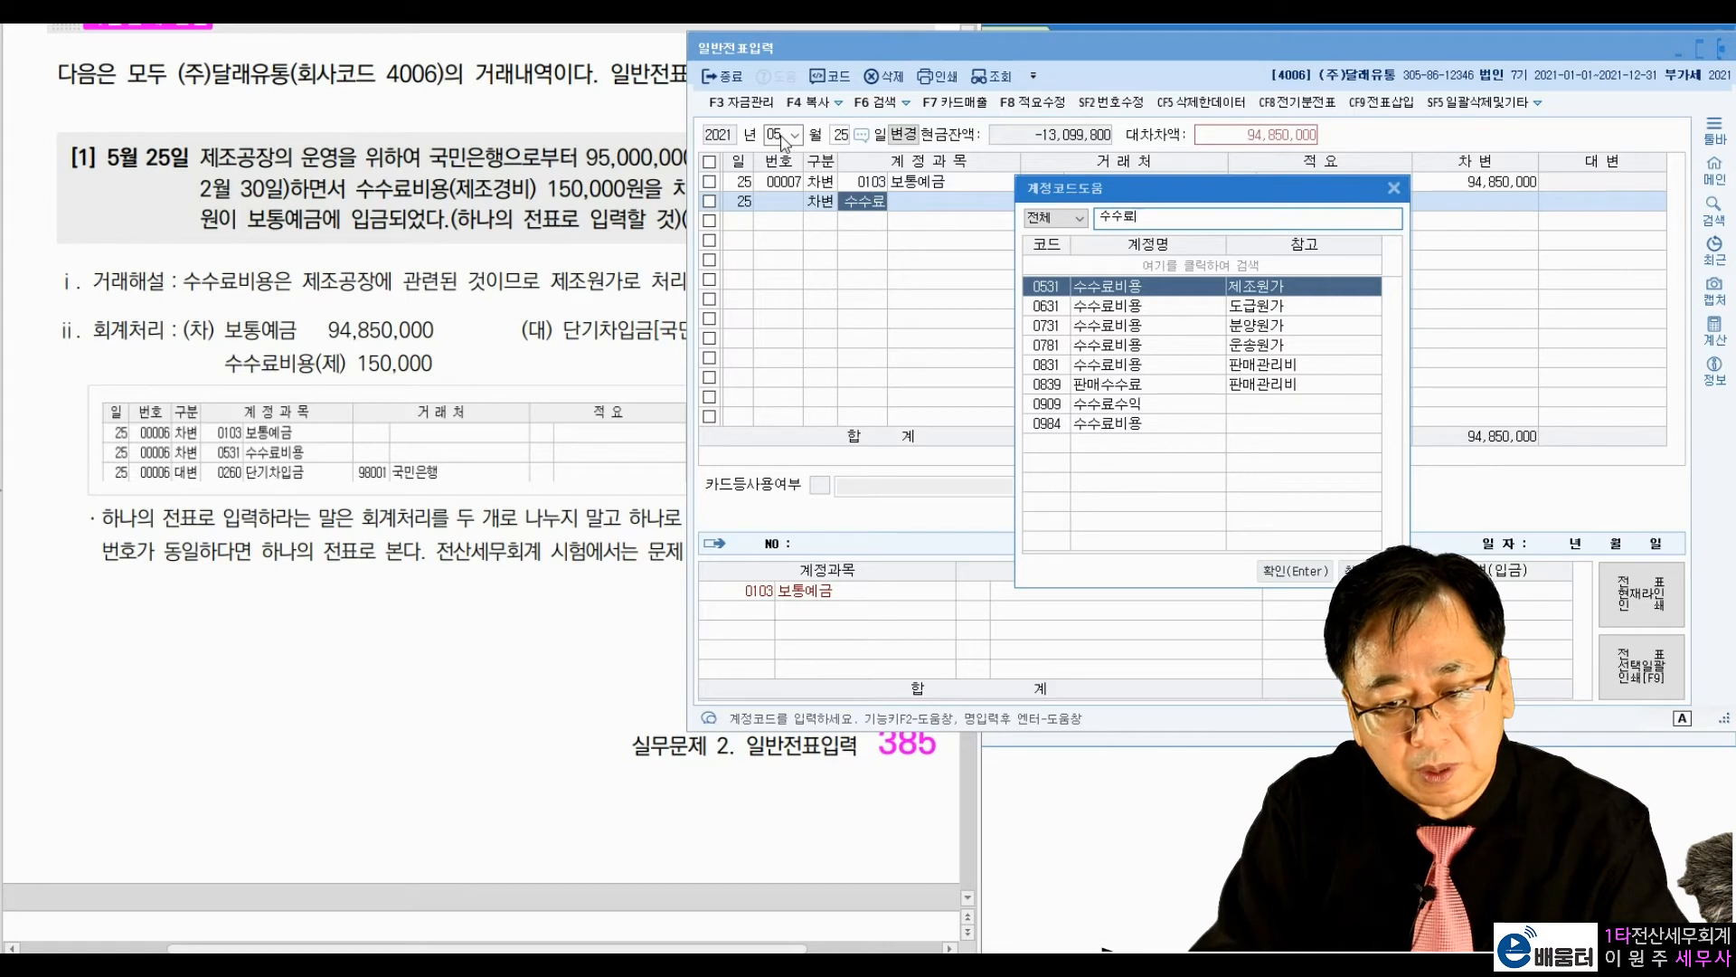
{"action": "key", "text": "Return"}
{"action": "key", "text": "Return"}
{"action": "key", "text": "Return"}
{"action": "type", "text": "150000"}
Step: Enter a credit line for account 0260 단기차입금 with vendor 98001 국민은행, accepting the proposed balancing amount
{"action": "key", "text": "Return"}
{"action": "type", "text": "4"}
{"action": "key", "text": "Return"}
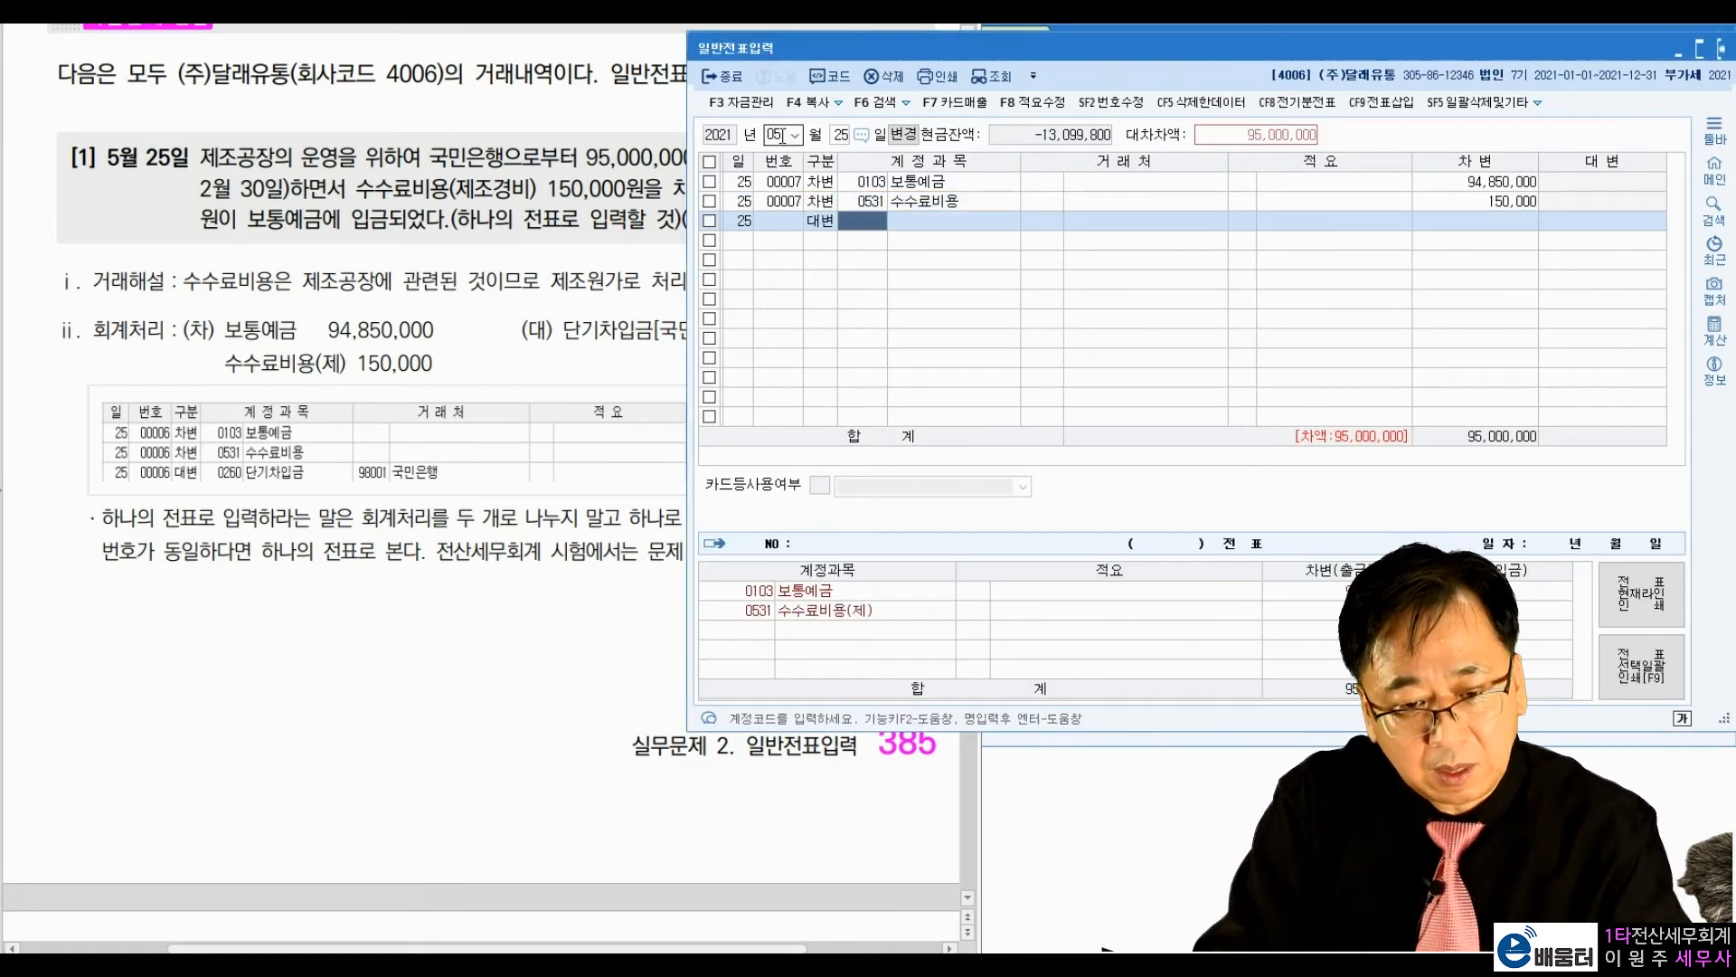
{"action": "type", "text": "단기차"}
{"action": "key", "text": "Return"}
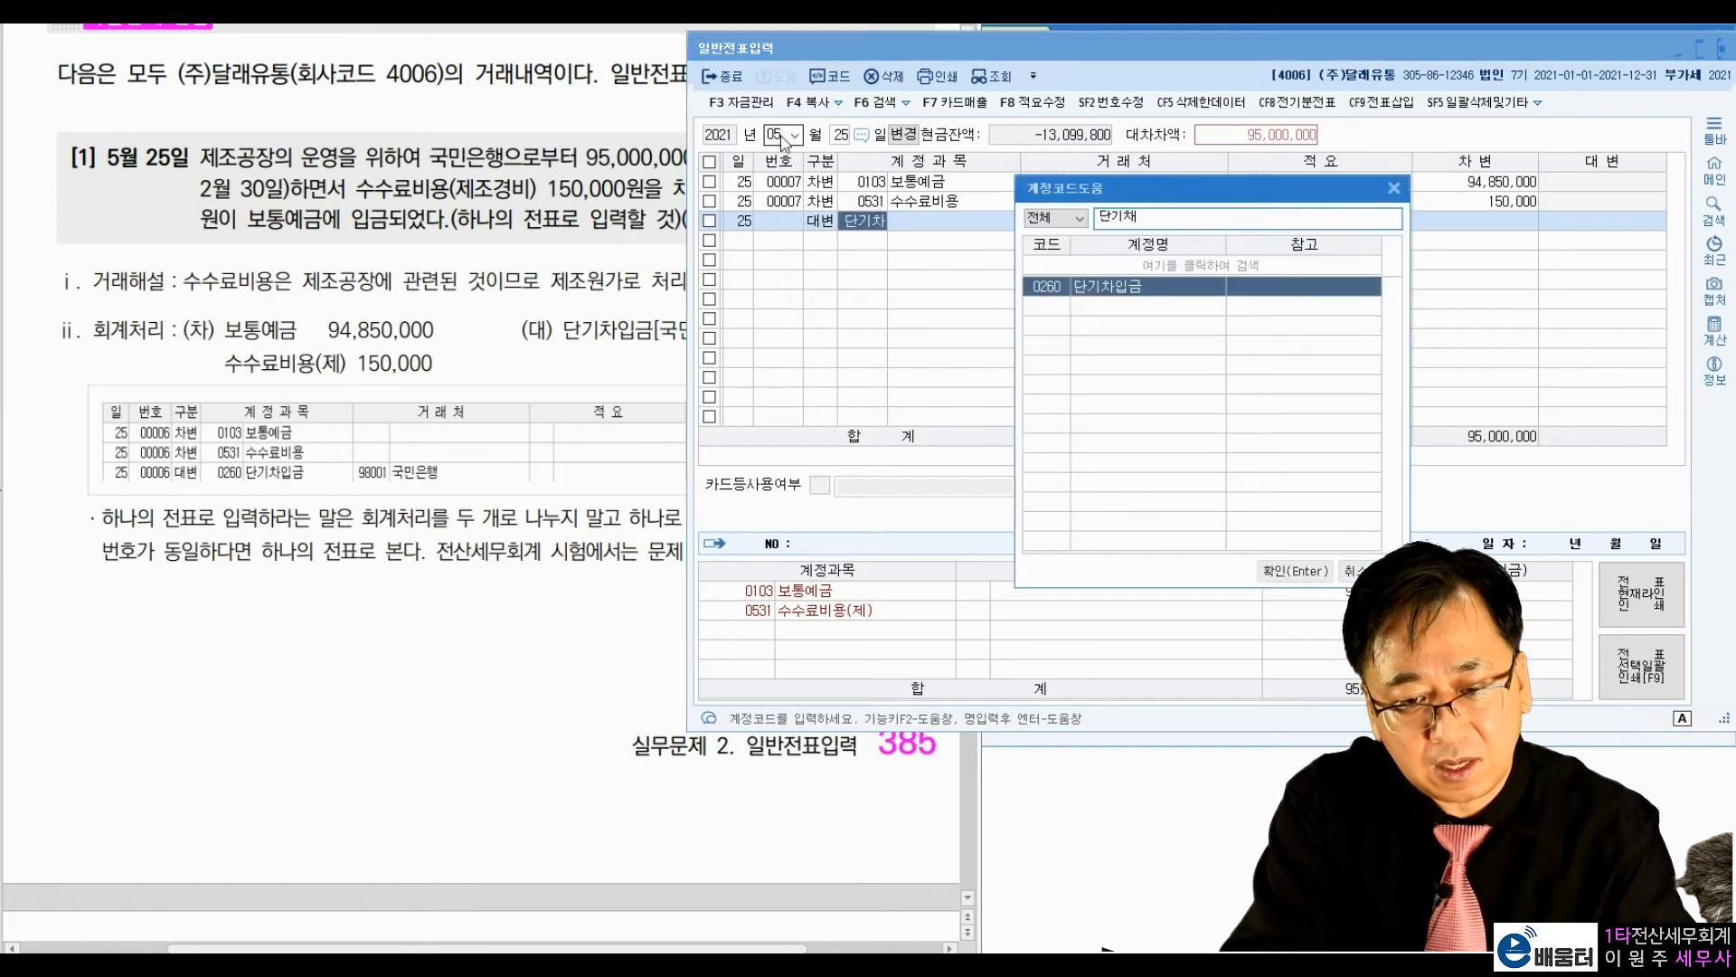
{"action": "key", "text": "Return"}
{"action": "type", "text": "국민"}
{"action": "key", "text": "Return"}
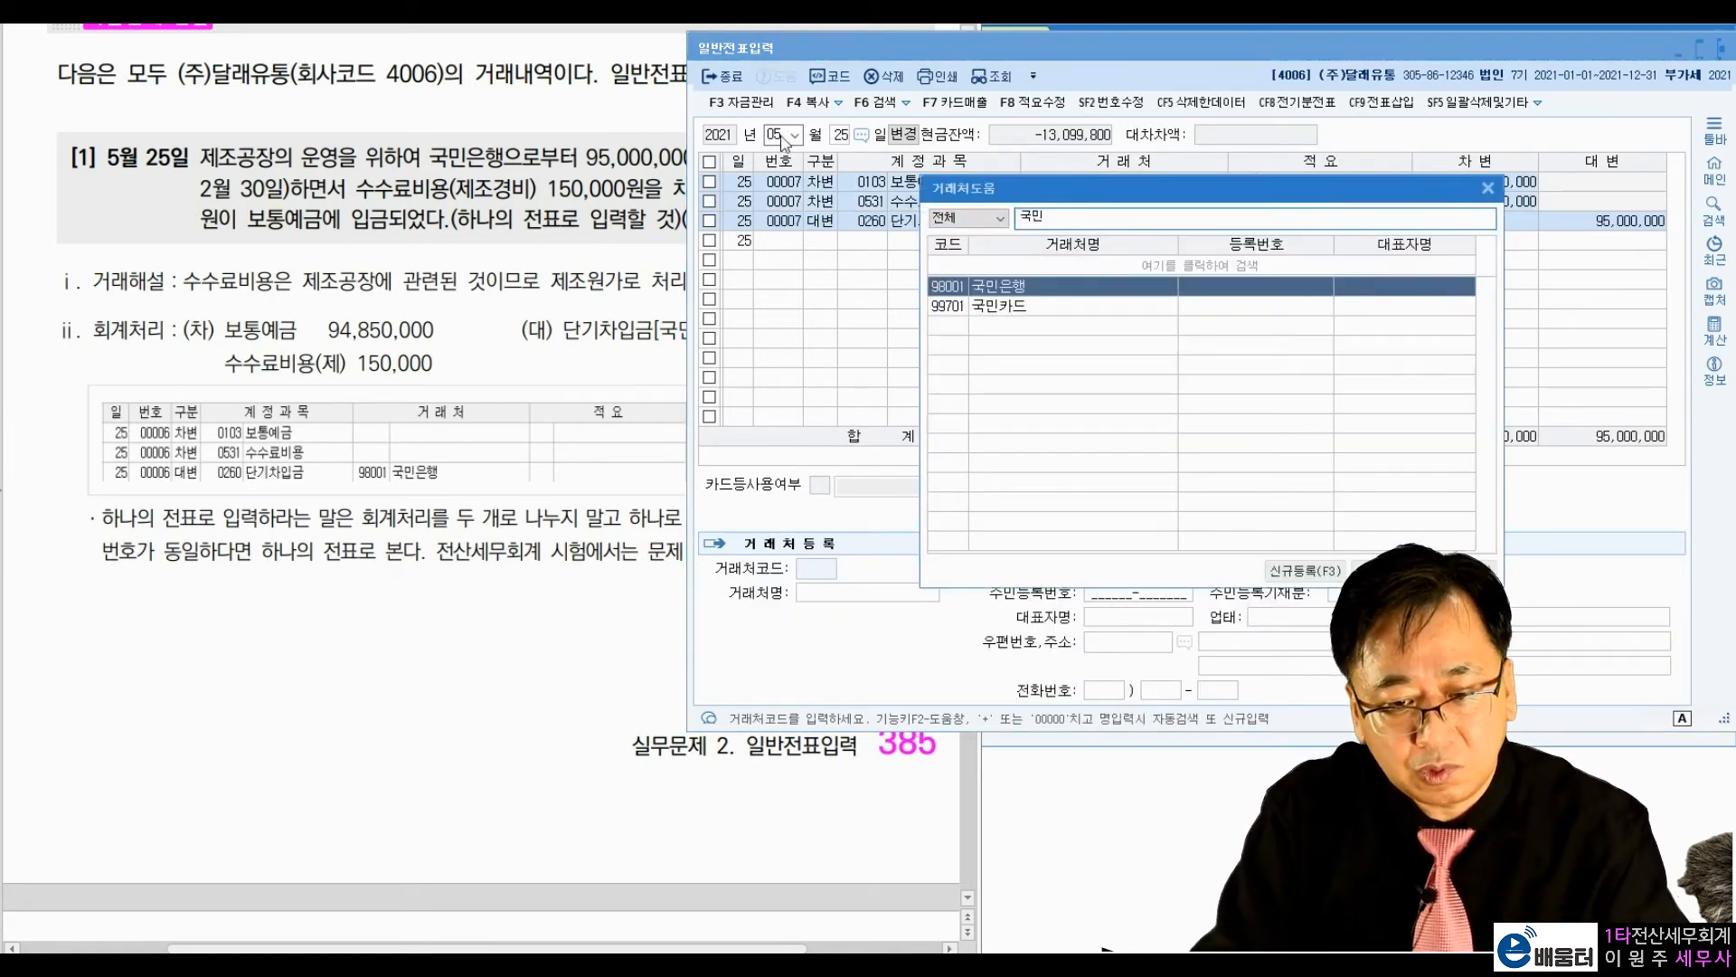
{"action": "key", "text": "Return"}
{"action": "key", "text": "Return"}
{"action": "key", "text": "Return"}
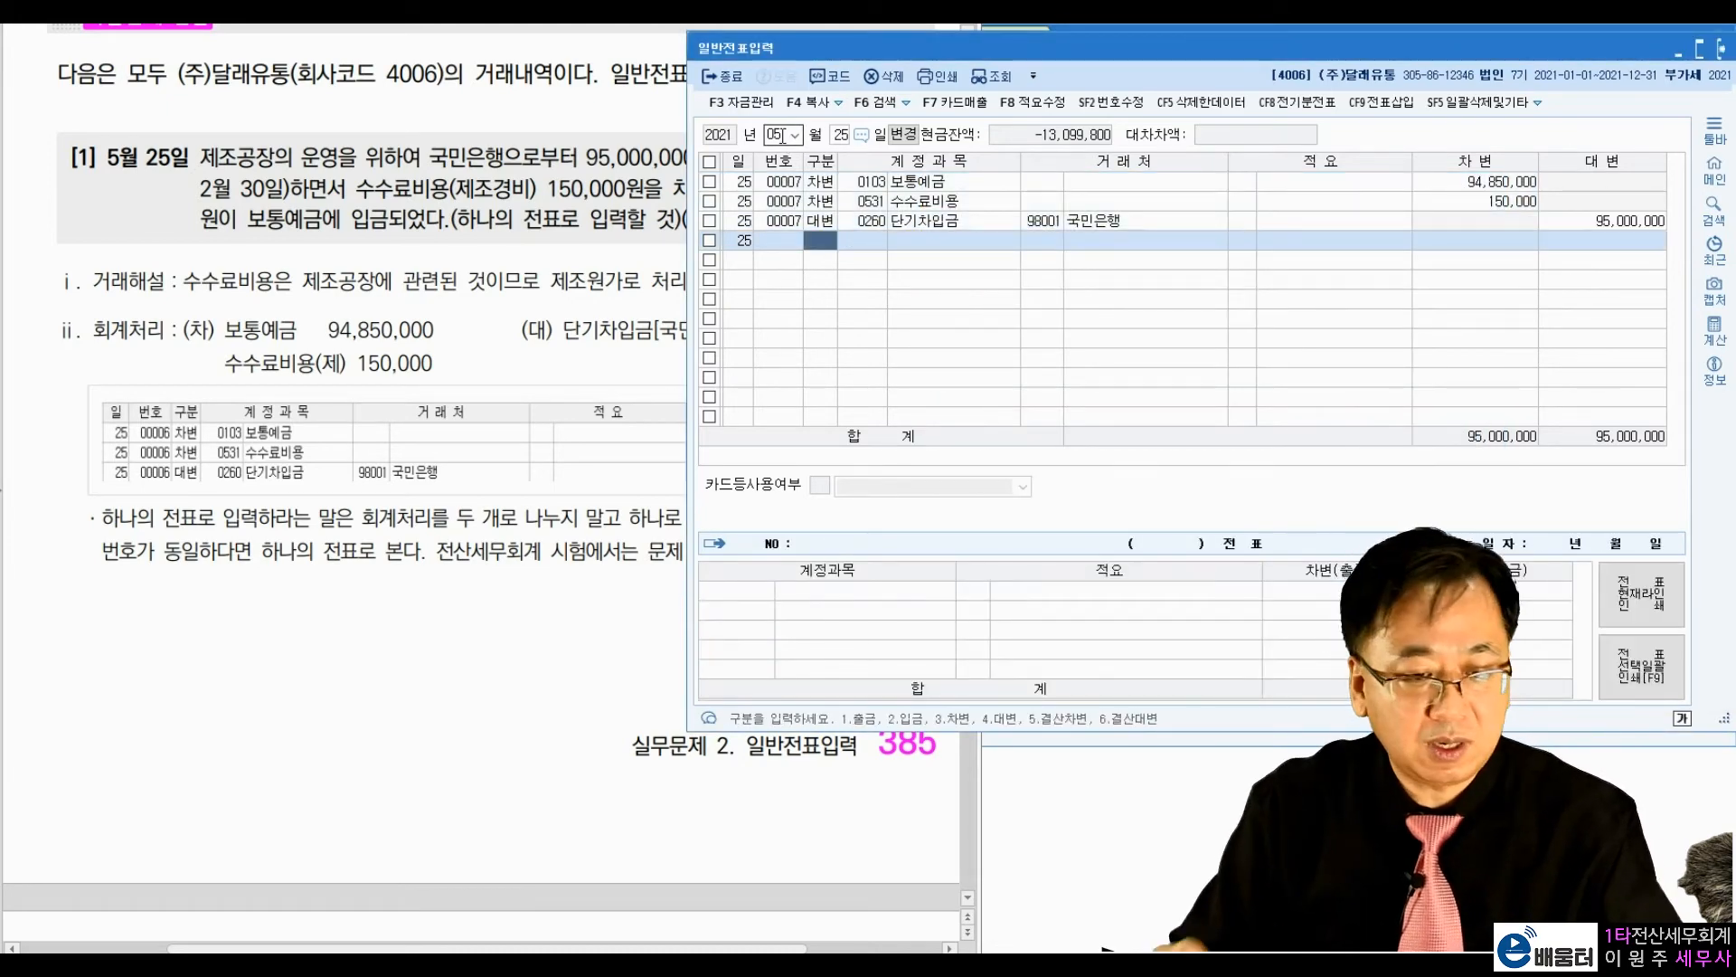
Step: Read the textbook's 참고: 전표번호 note and check the voucher numbers of the 5월 25일 lines against it
{"action": "left_click", "coordinate": [418, 593]}
{"action": "scroll", "coordinate": [648, 647], "scroll_direction": "down", "scroll_amount": 10}
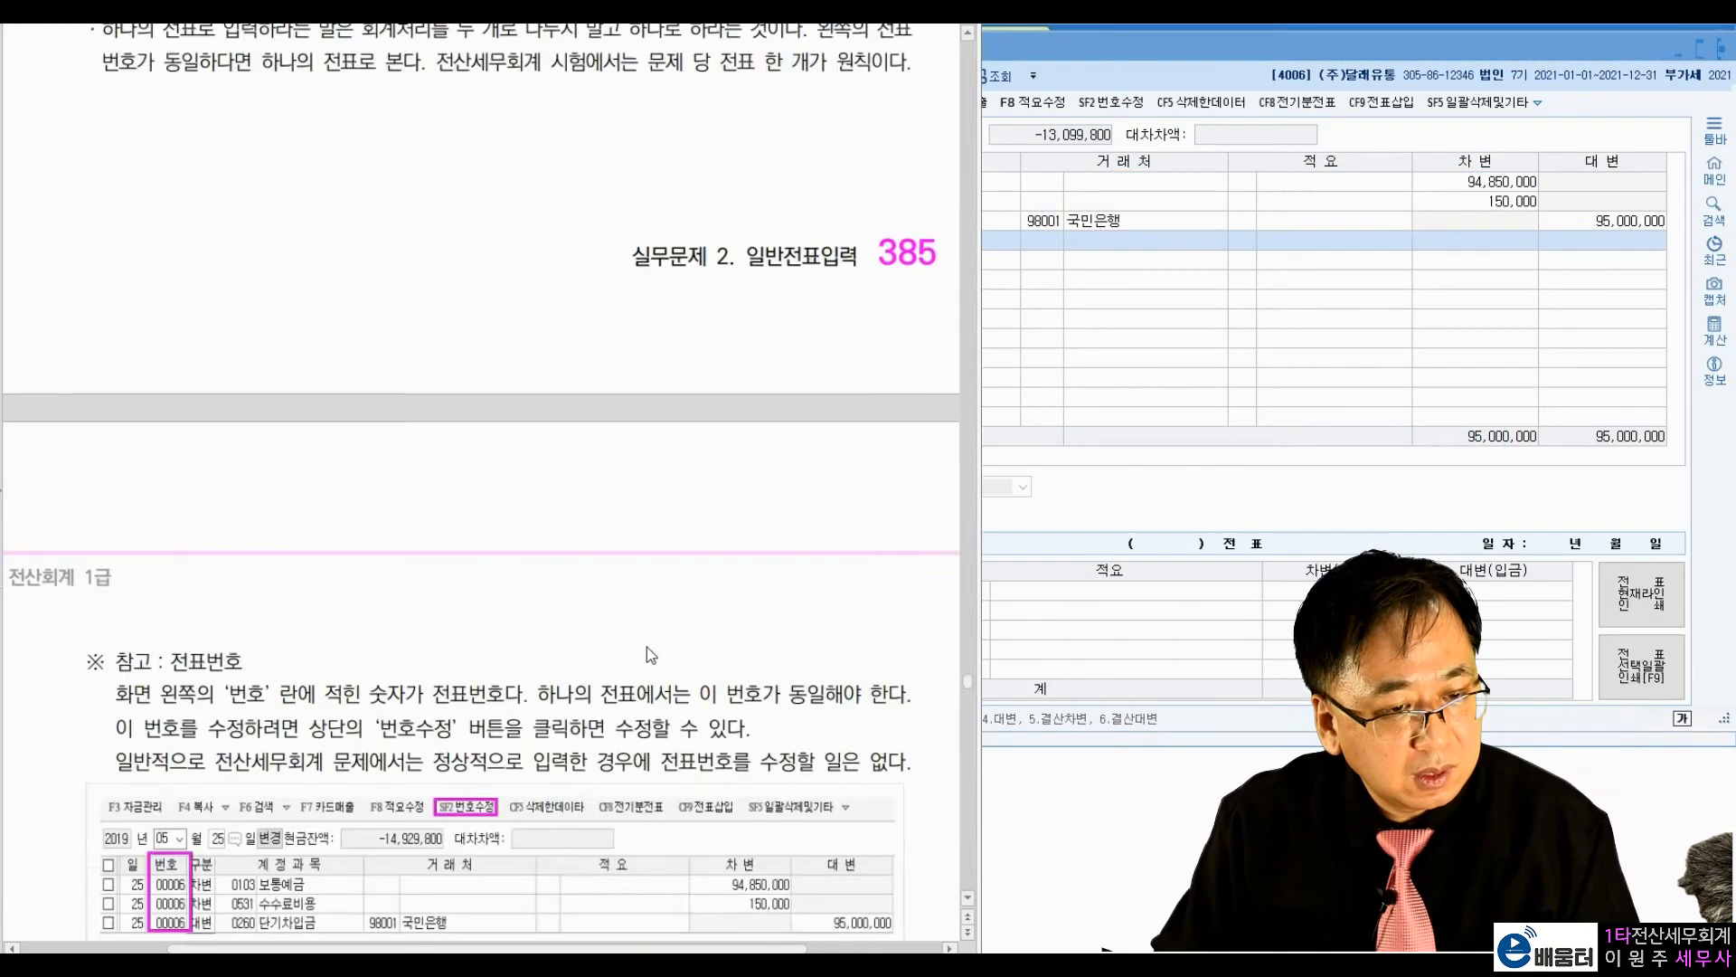
{"action": "scroll", "coordinate": [645, 647], "scroll_direction": "down", "scroll_amount": 2}
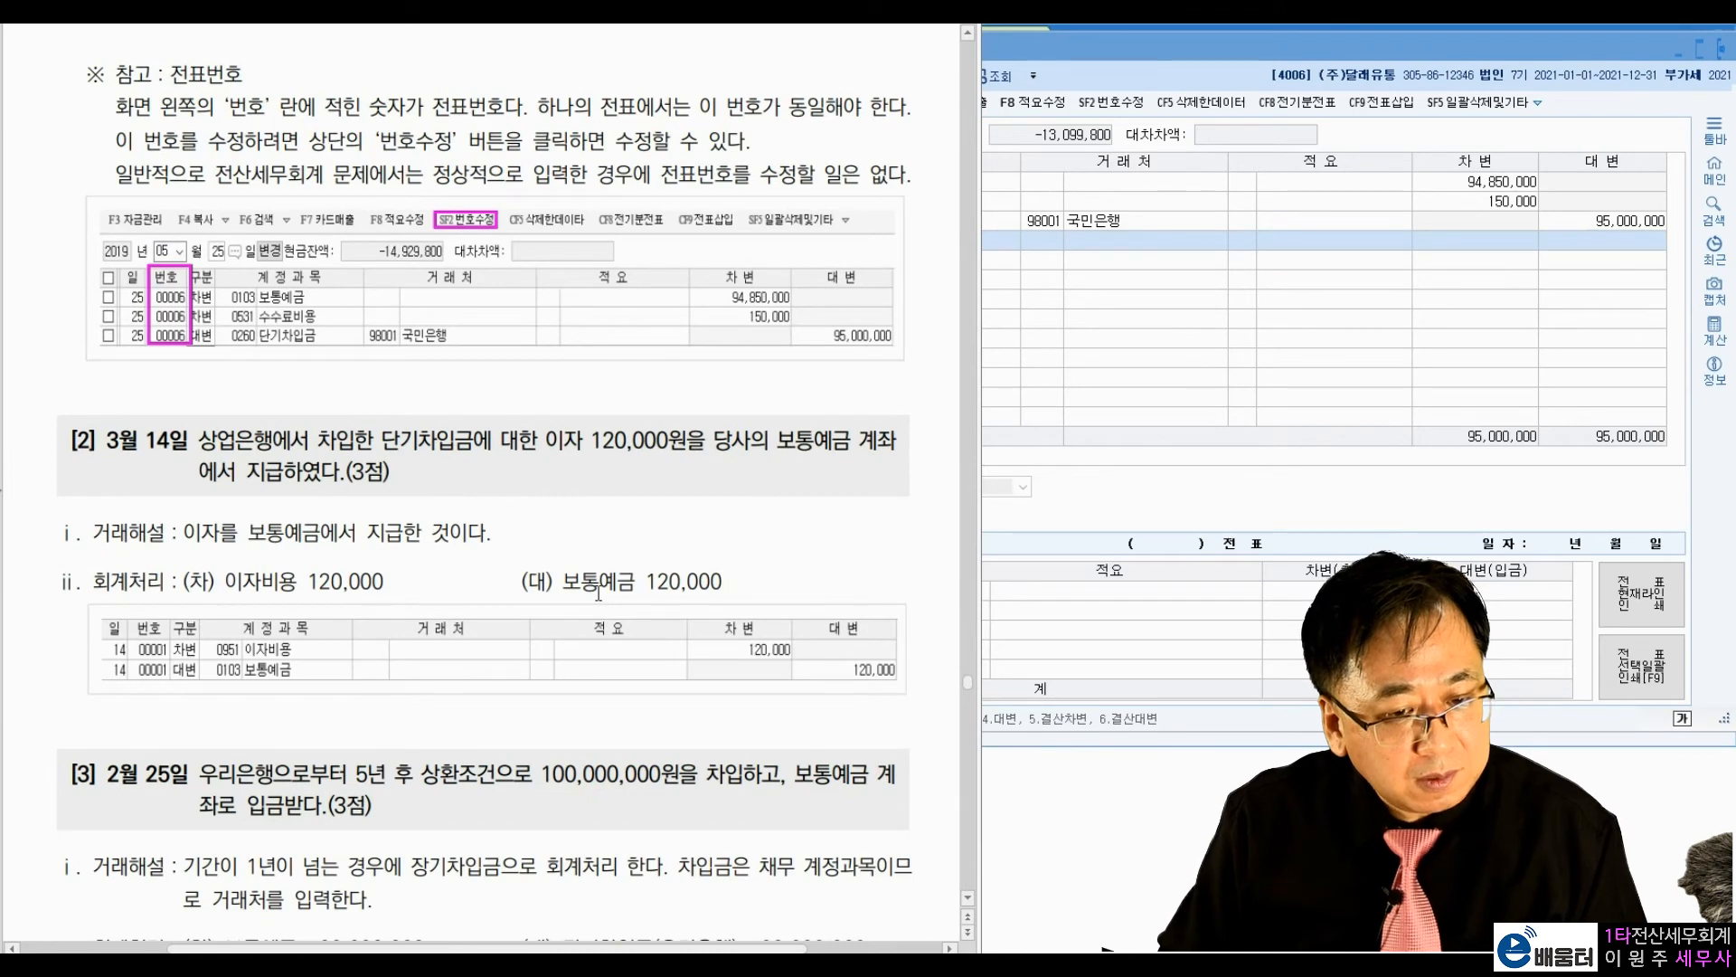
{"action": "scroll", "coordinate": [598, 592], "scroll_direction": "down", "scroll_amount": 5}
{"action": "scroll", "coordinate": [598, 593], "scroll_direction": "up", "scroll_amount": 10}
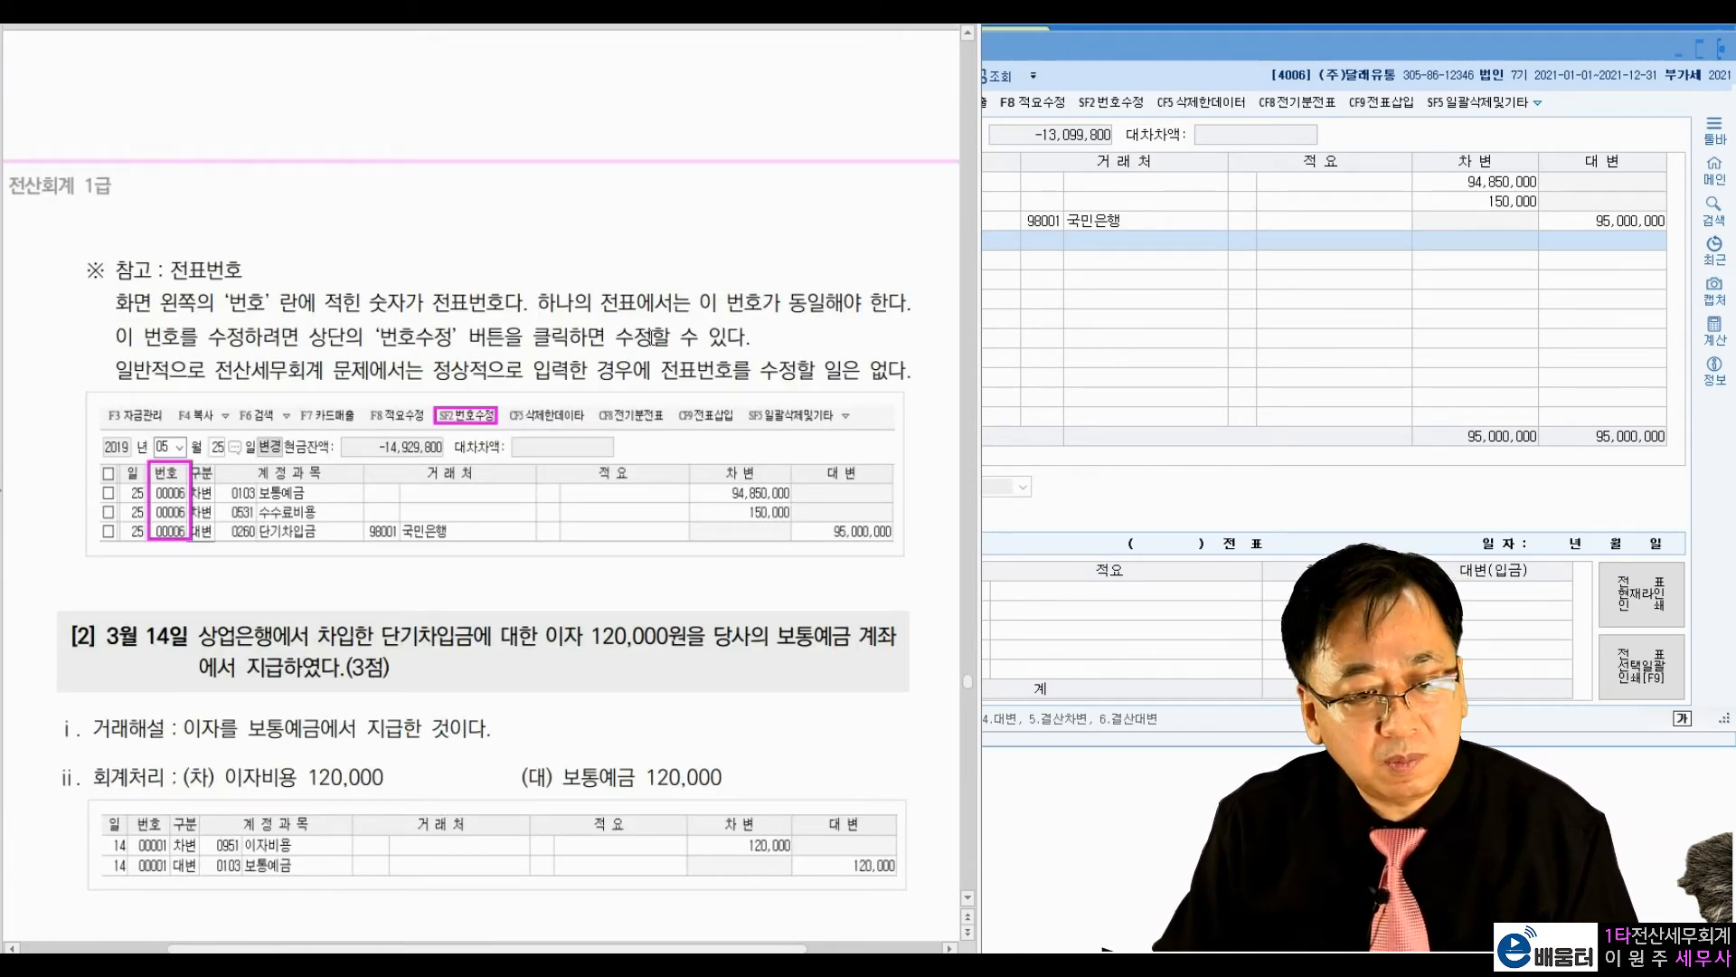
{"action": "left_click", "coordinate": [1230, 294]}
{"action": "left_click", "coordinate": [808, 185]}
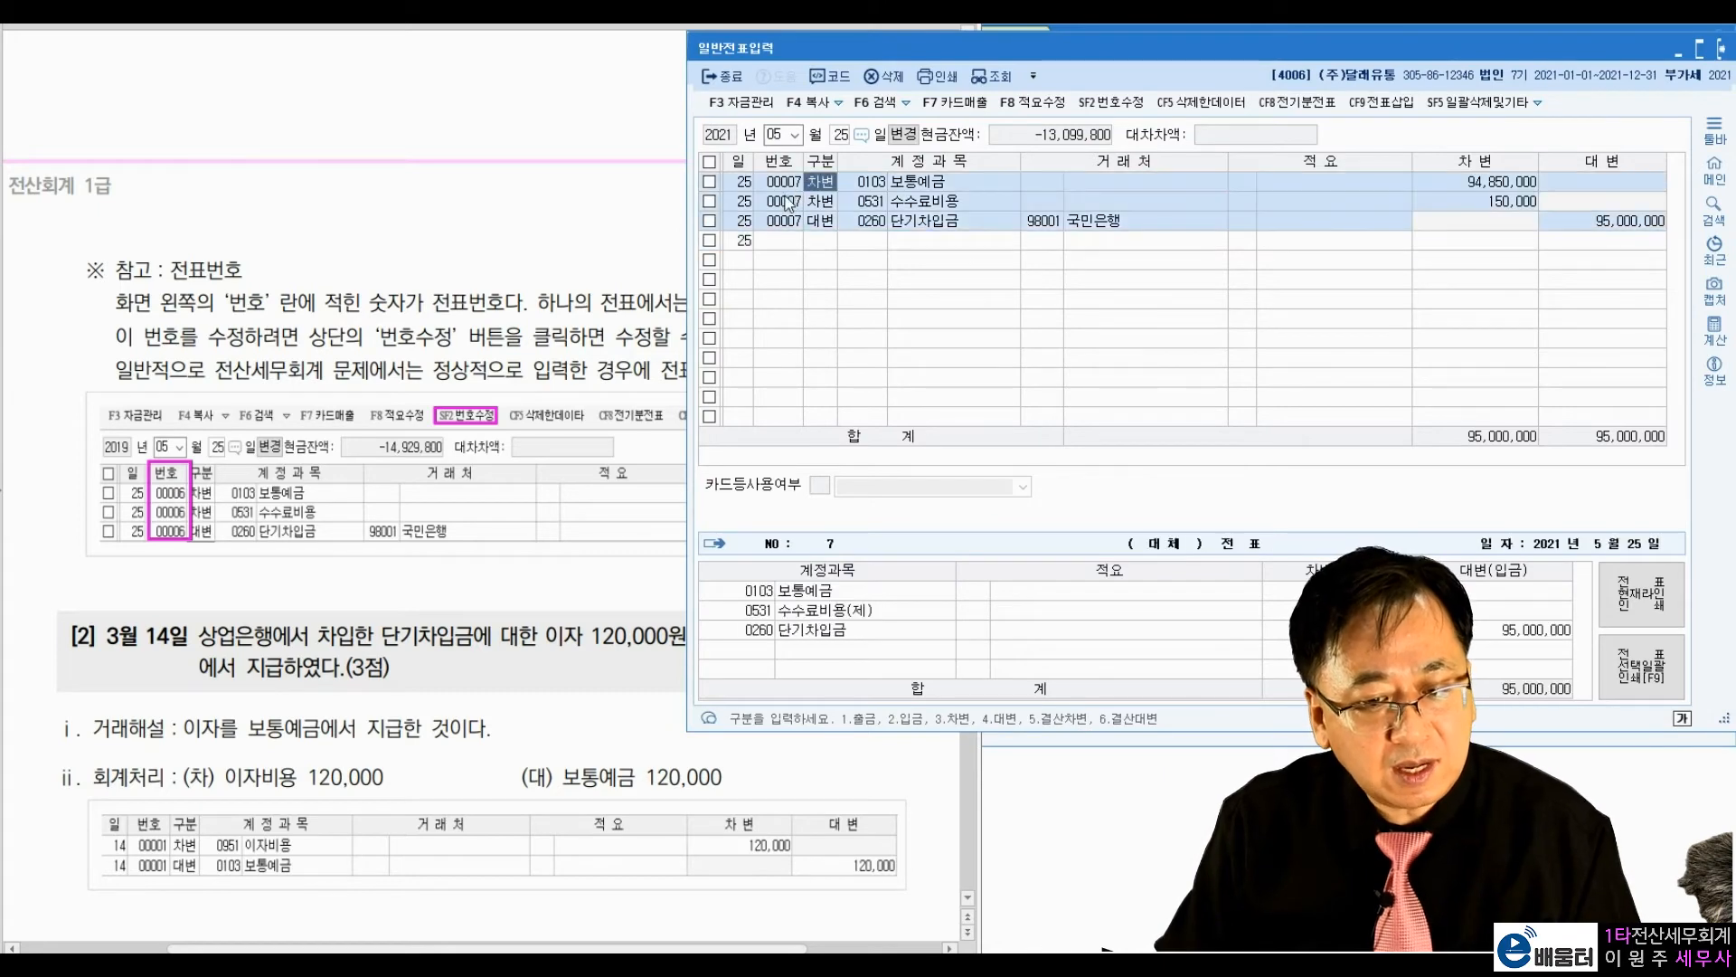
{"action": "left_click", "coordinate": [789, 240]}
Step: Return to exercise [1] in the textbook and highlight the phrase 하나의 전표로 입력할 것
{"action": "scroll", "coordinate": [493, 310], "scroll_direction": "up", "scroll_amount": 4}
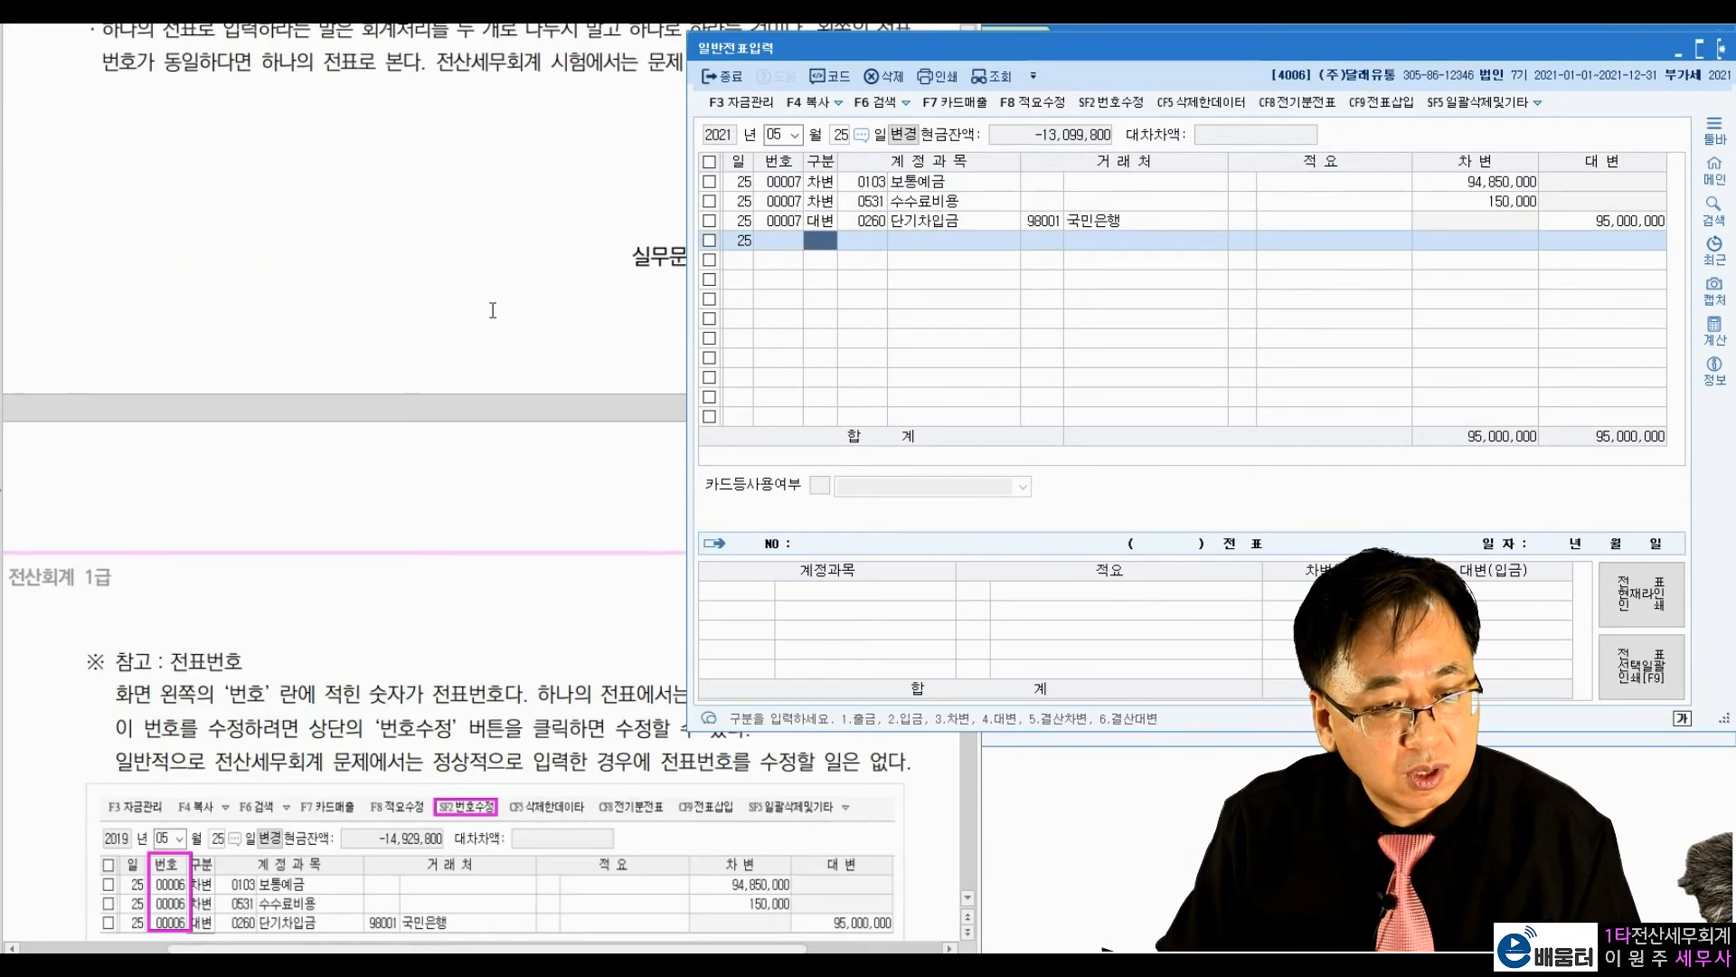
{"action": "scroll", "coordinate": [493, 310], "scroll_direction": "up", "scroll_amount": 5}
{"action": "left_click", "coordinate": [489, 330]}
{"action": "left_click_drag", "start_coordinate": [460, 318], "coordinate": [662, 316]}
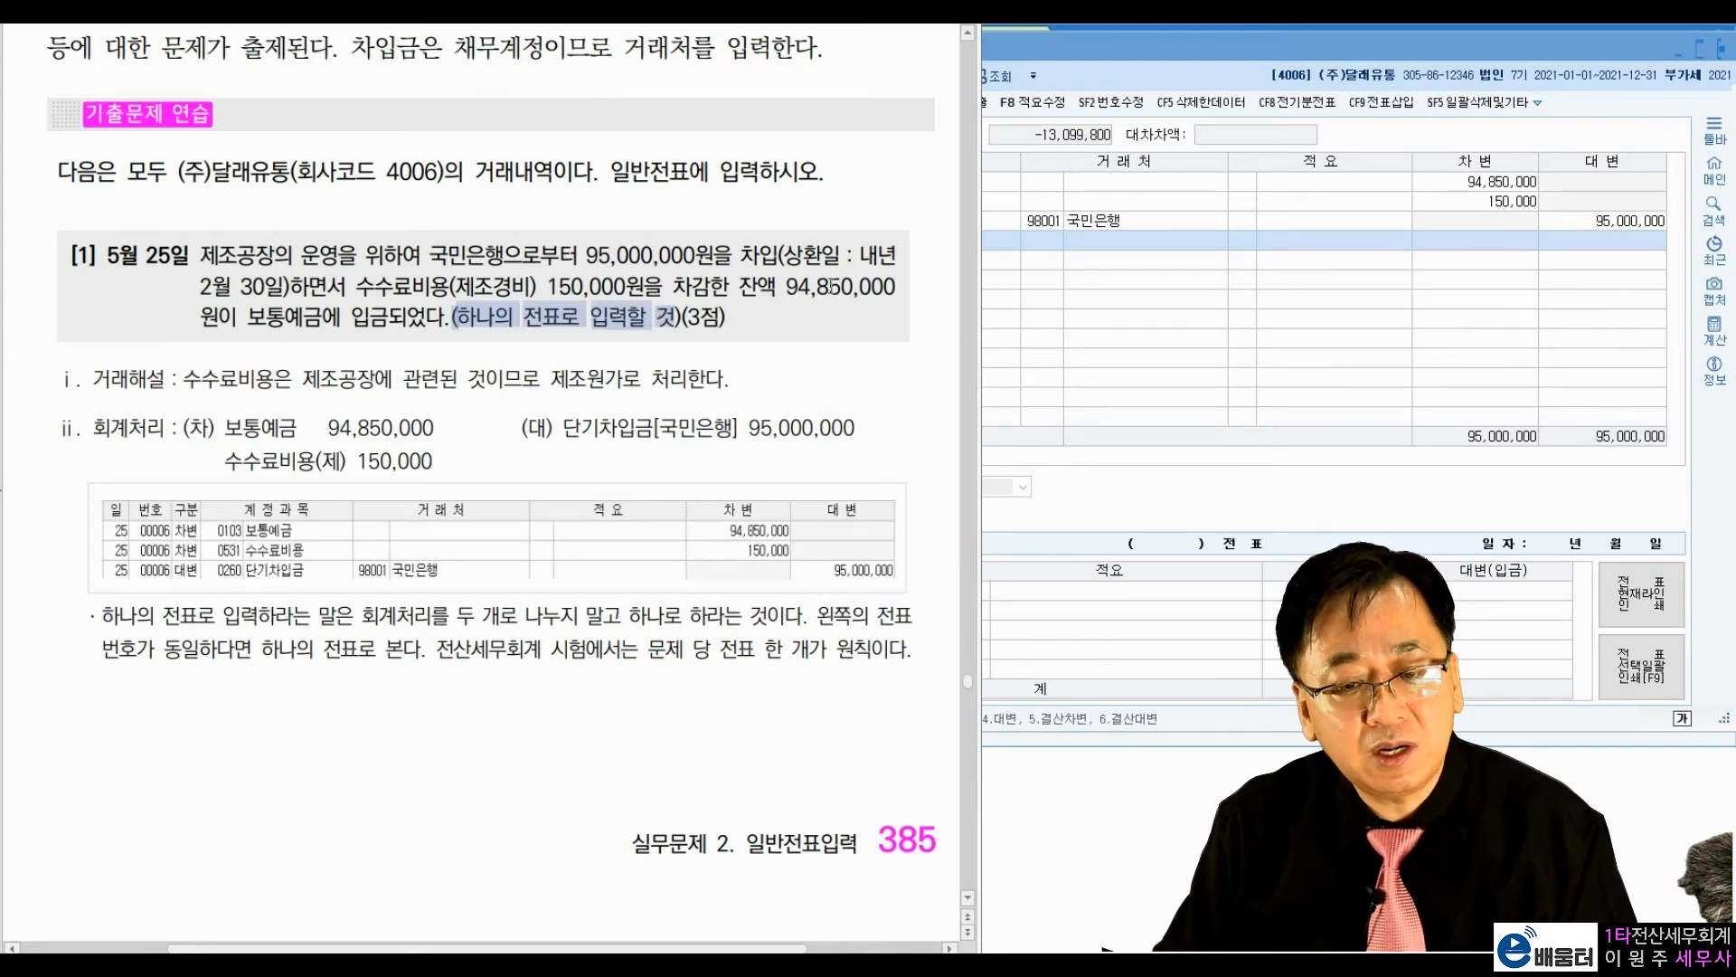
Step: Inspect the voucher numbers of the three 5월 25일 lines in 번호수정 mode and leave the mode without editing them
{"action": "left_click", "coordinate": [1038, 262]}
{"action": "key", "text": "Up"}
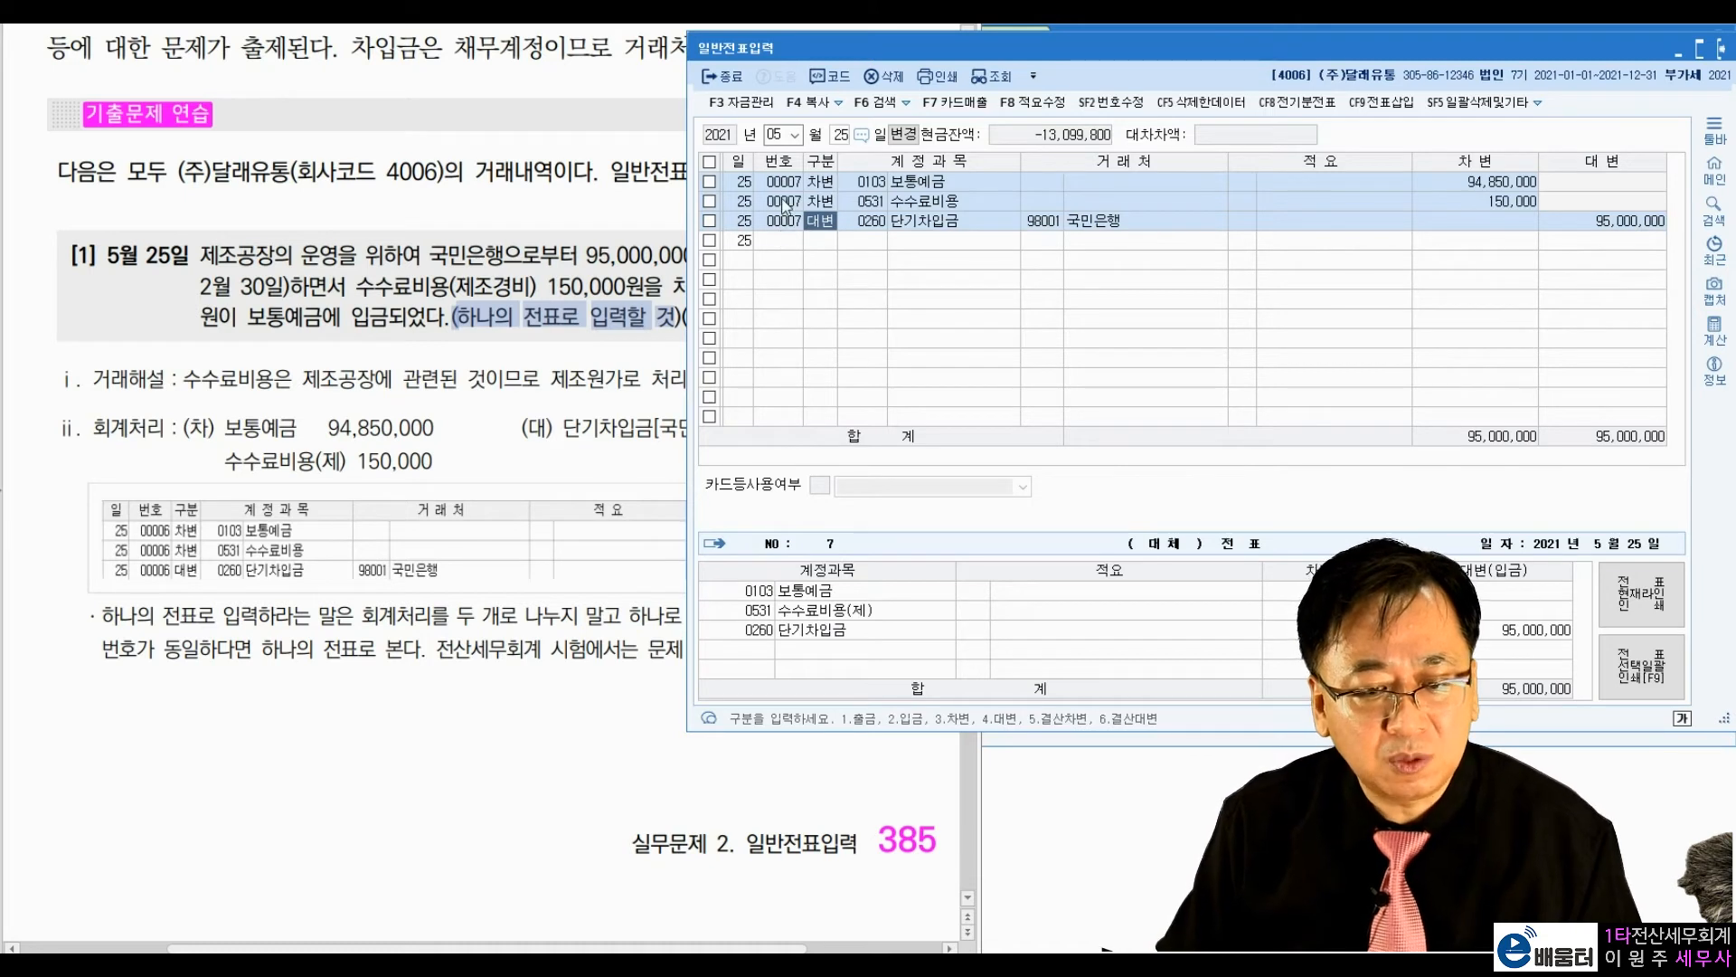
{"action": "key", "text": "Up"}
{"action": "key", "text": "Up"}
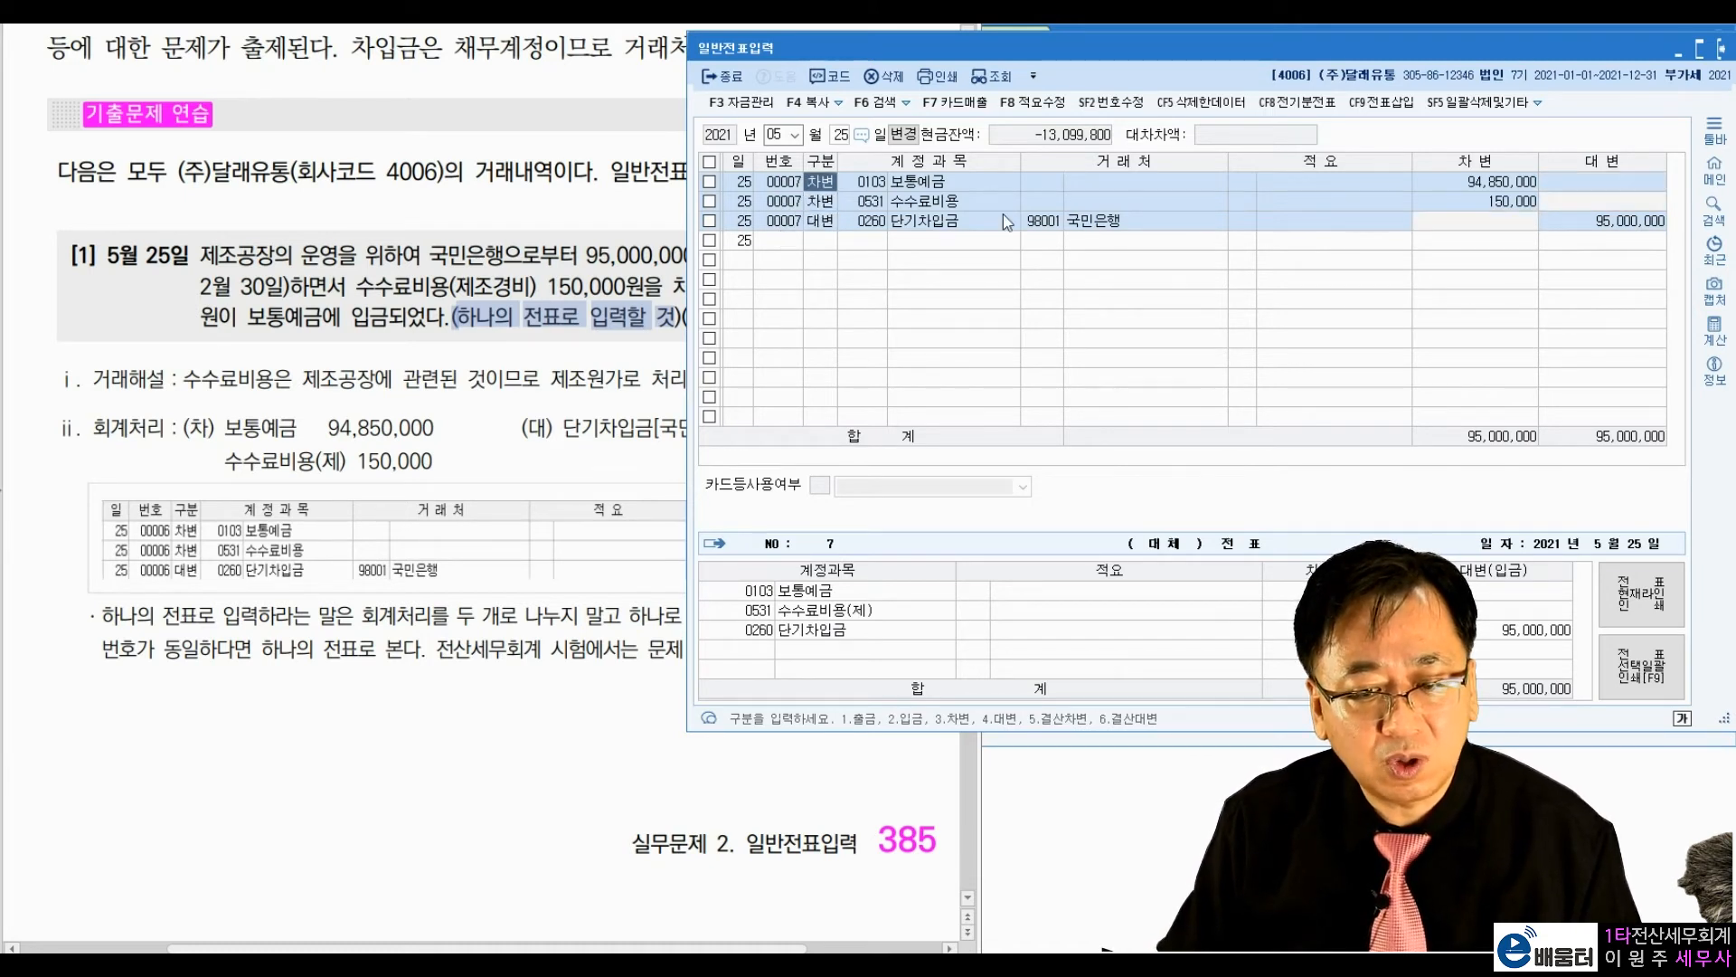
{"action": "left_click", "coordinate": [1109, 107]}
{"action": "left_click", "coordinate": [780, 207]}
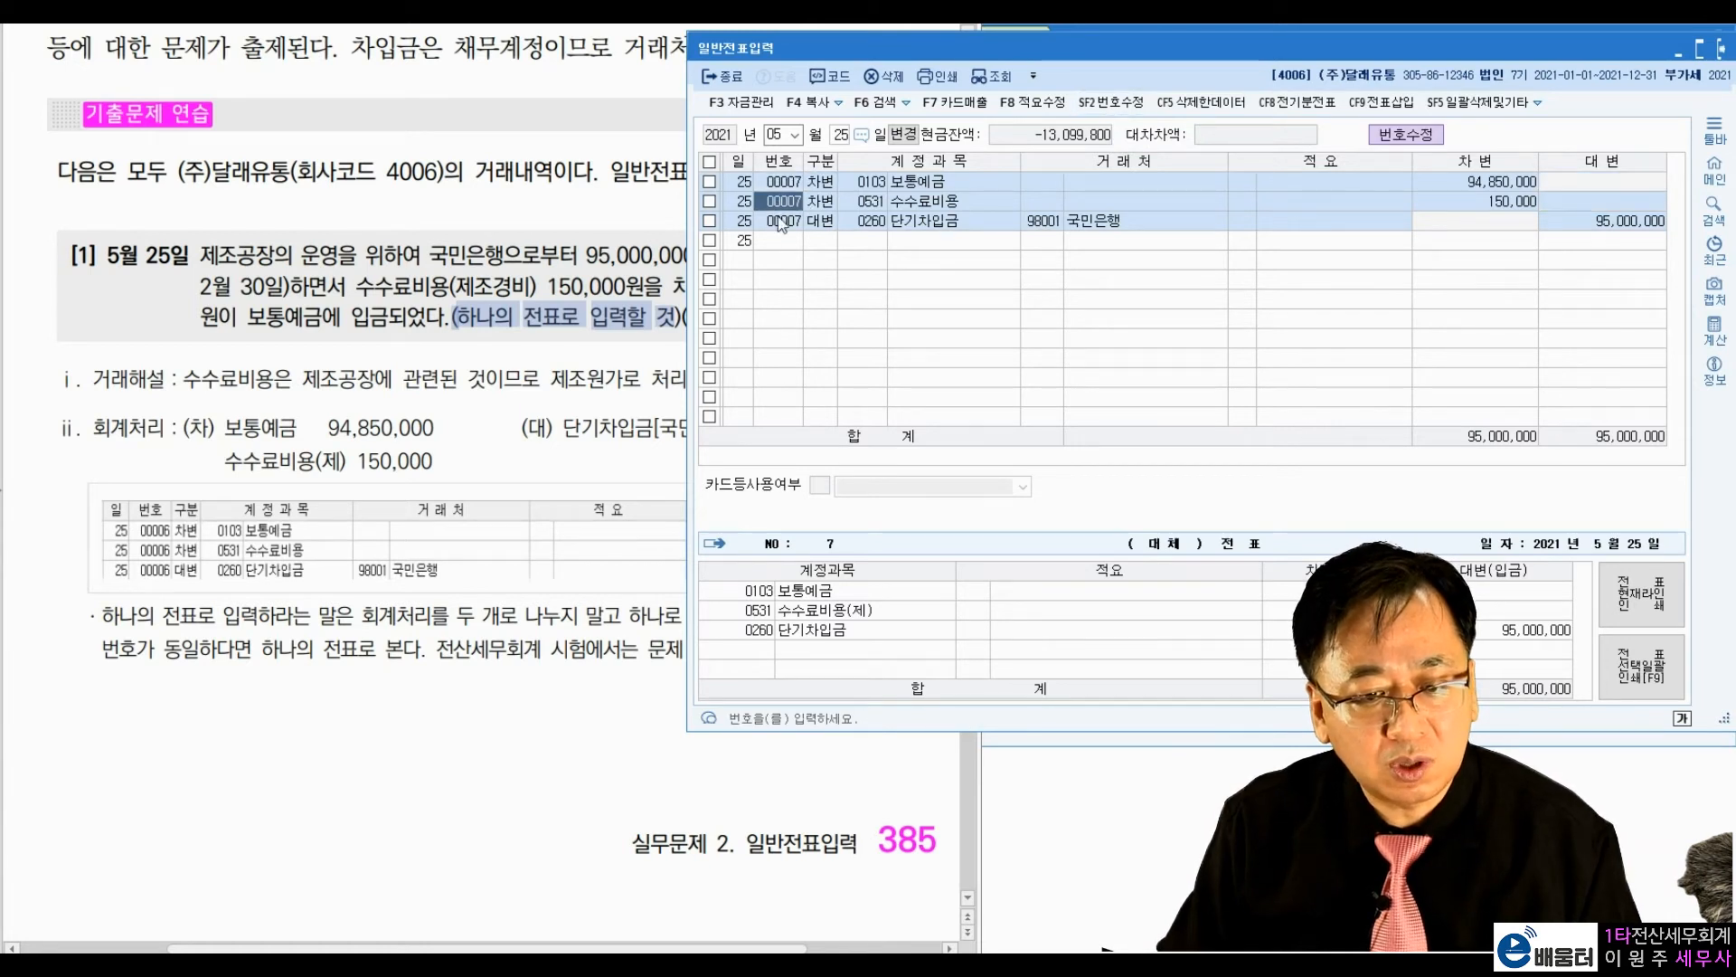
{"action": "left_click", "coordinate": [780, 228]}
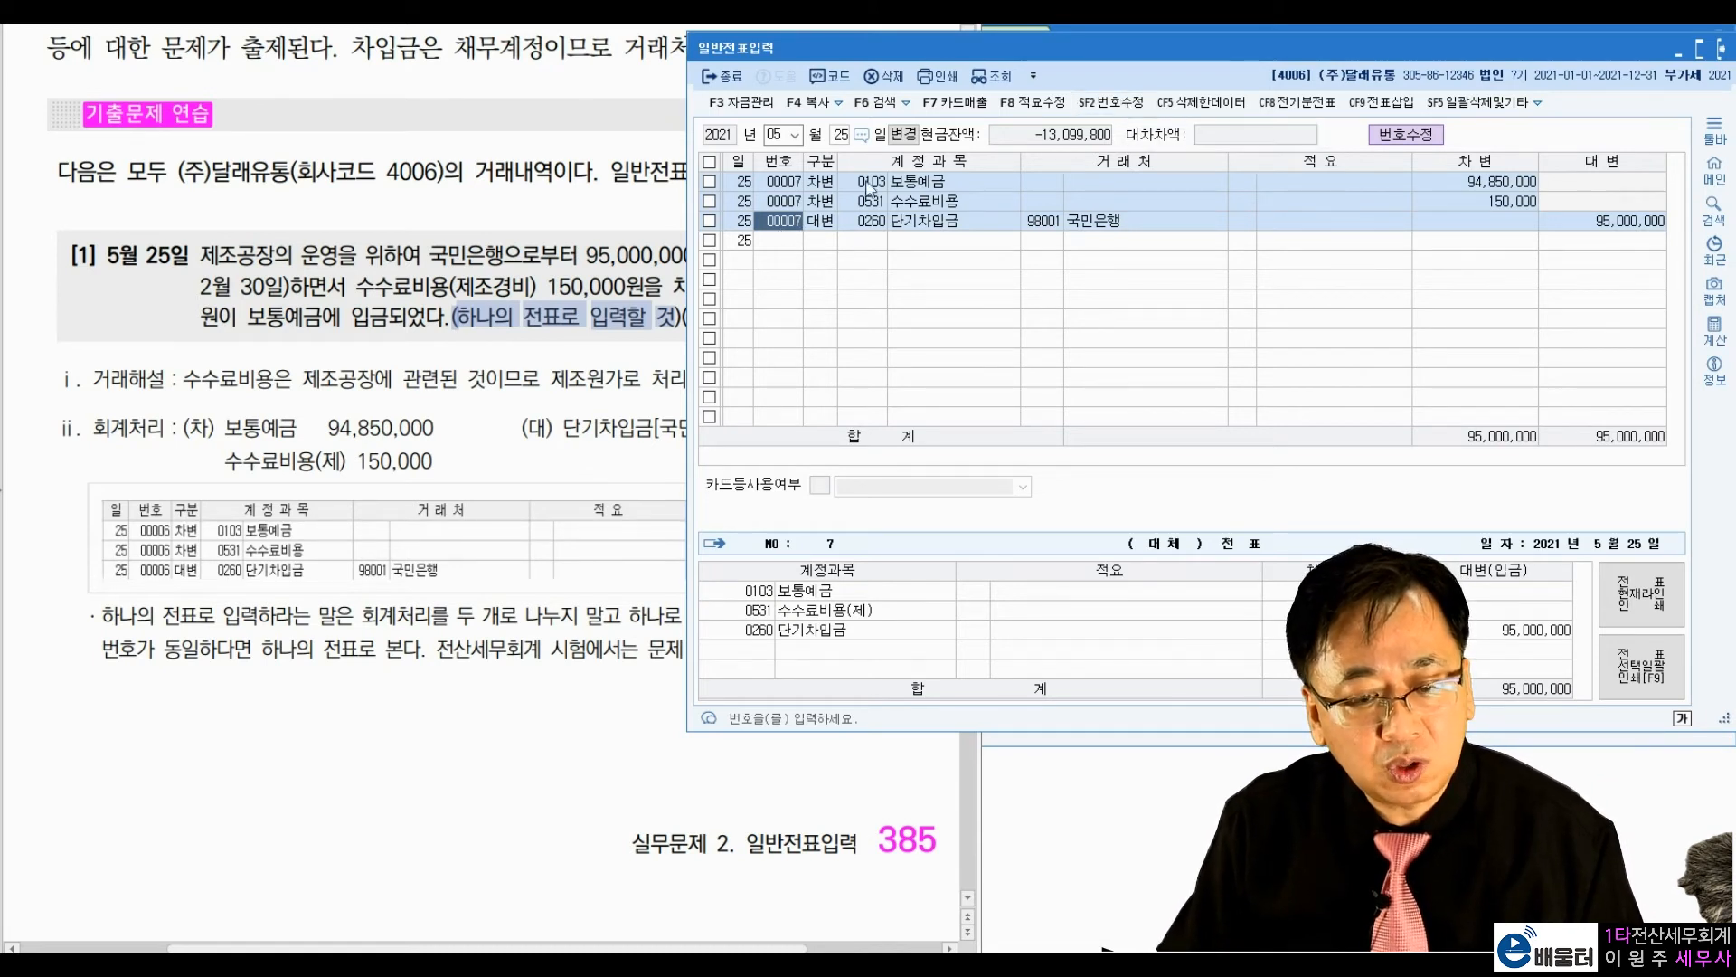
{"action": "left_click", "coordinate": [784, 184]}
{"action": "left_click", "coordinate": [792, 201]}
{"action": "left_click", "coordinate": [792, 221]}
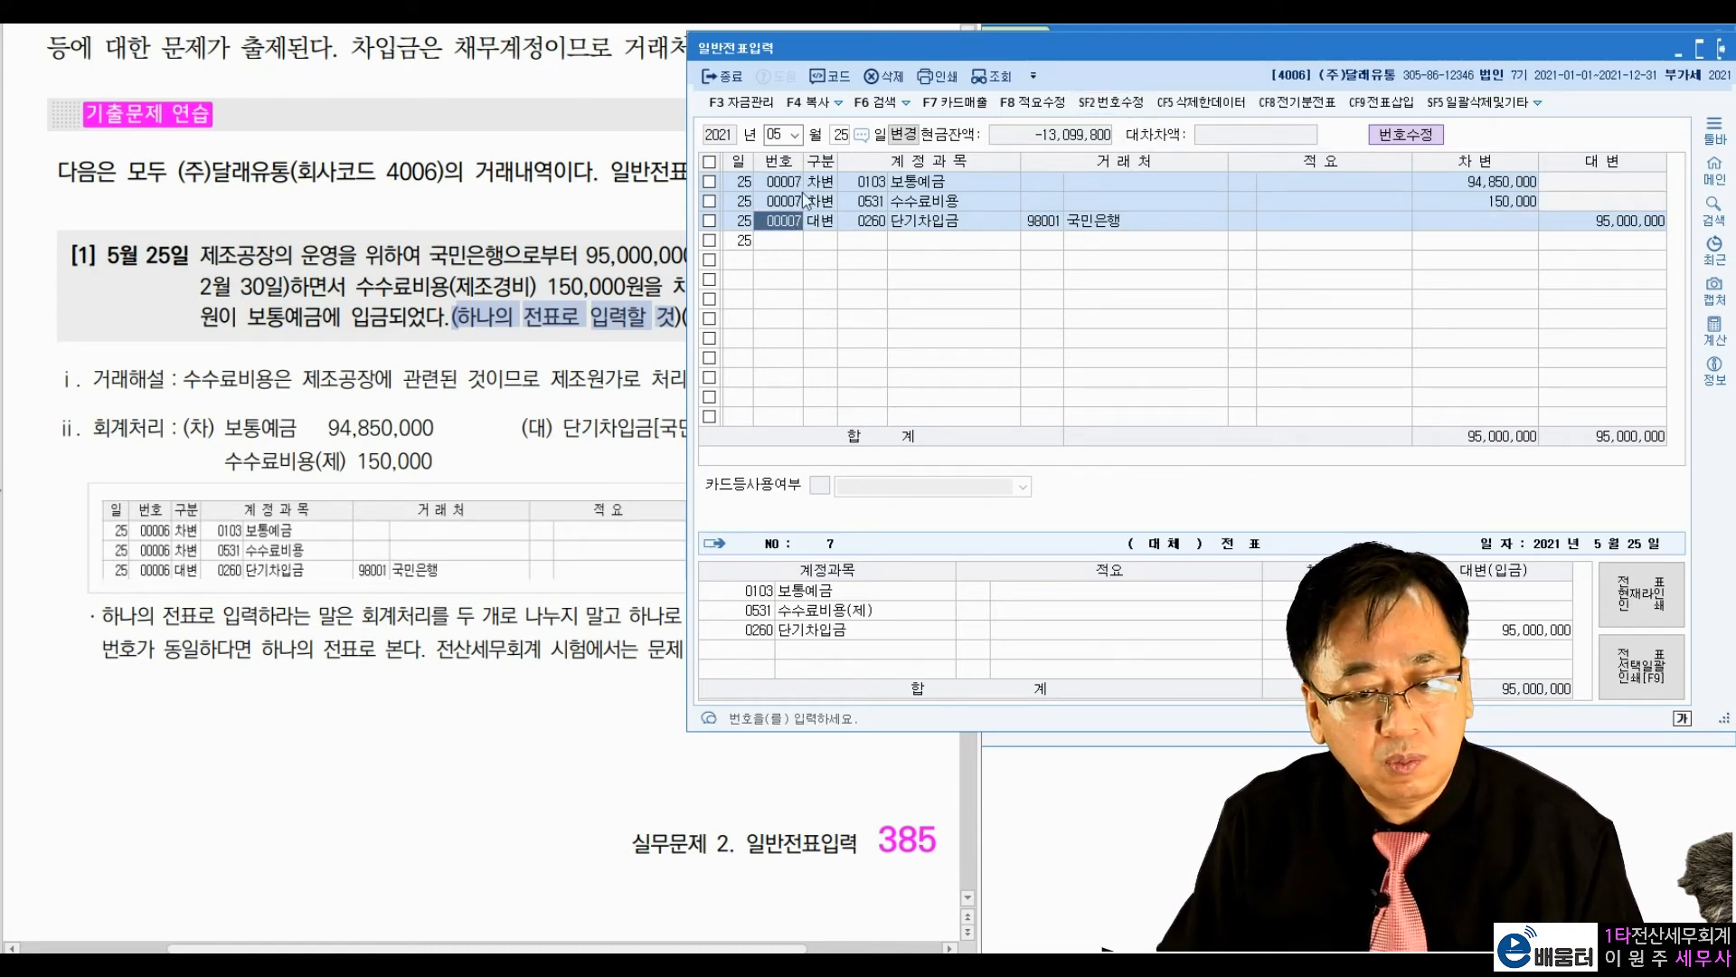
{"action": "key", "text": "Return"}
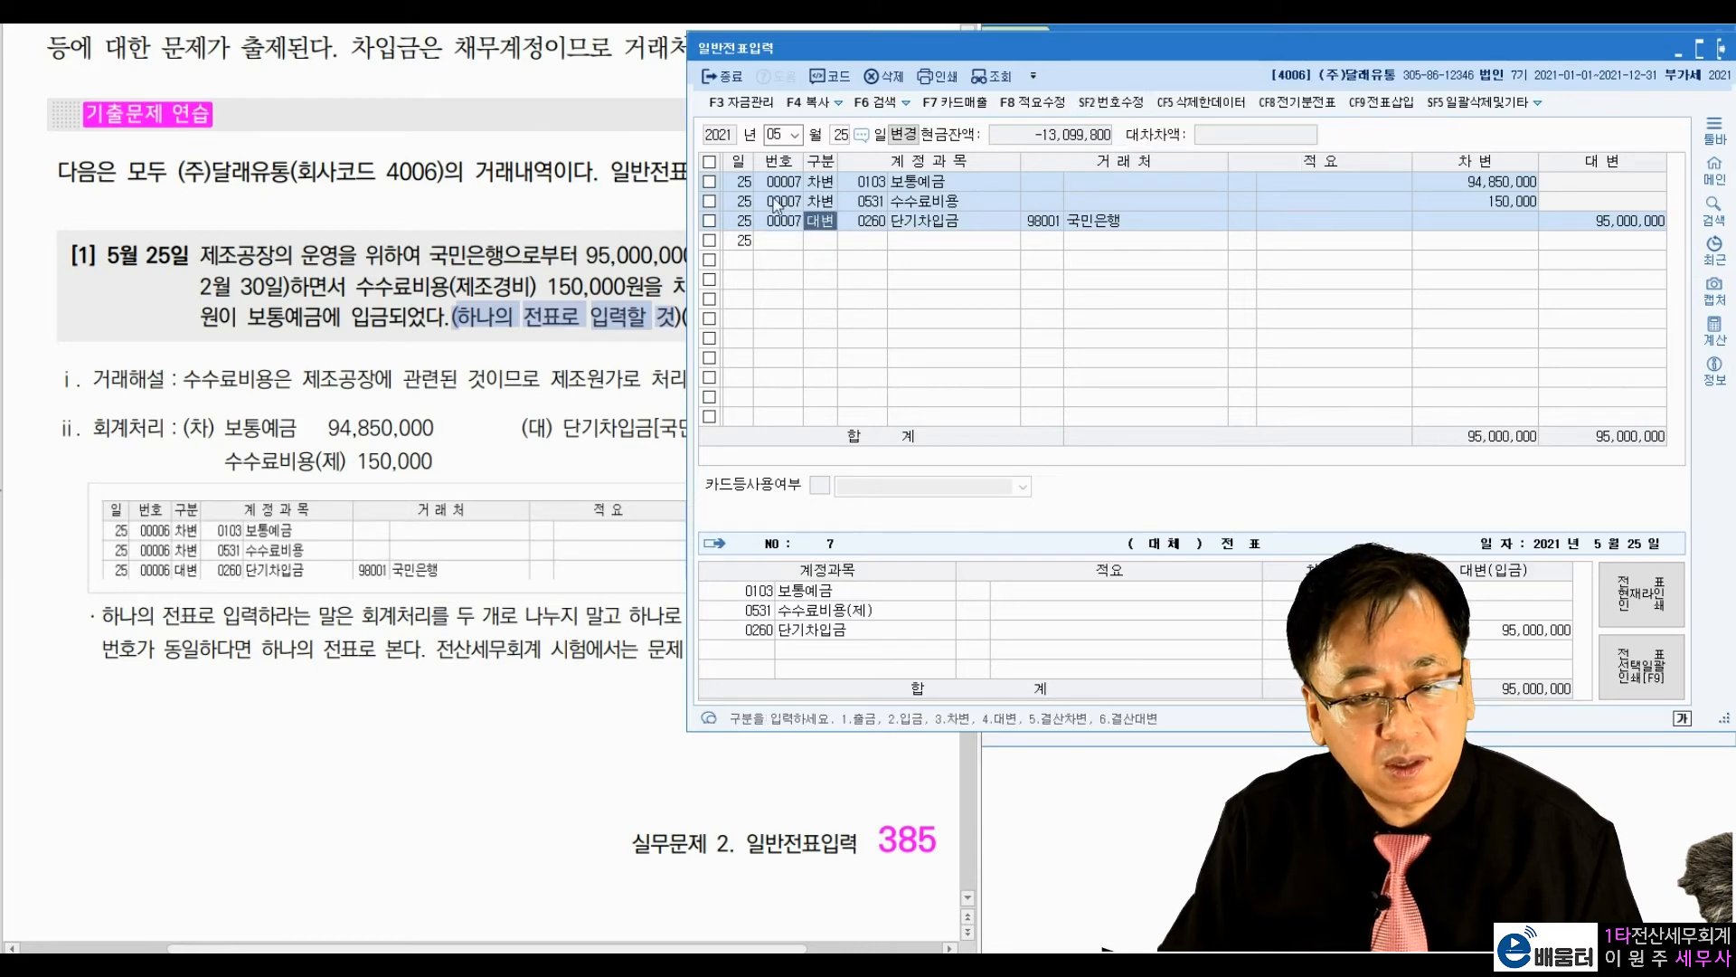
Step: Go to exercise [2], dated 3월 14일, and study its interest payment and journal entry, marking the key points and clearing the marks
{"action": "left_click", "coordinate": [527, 362]}
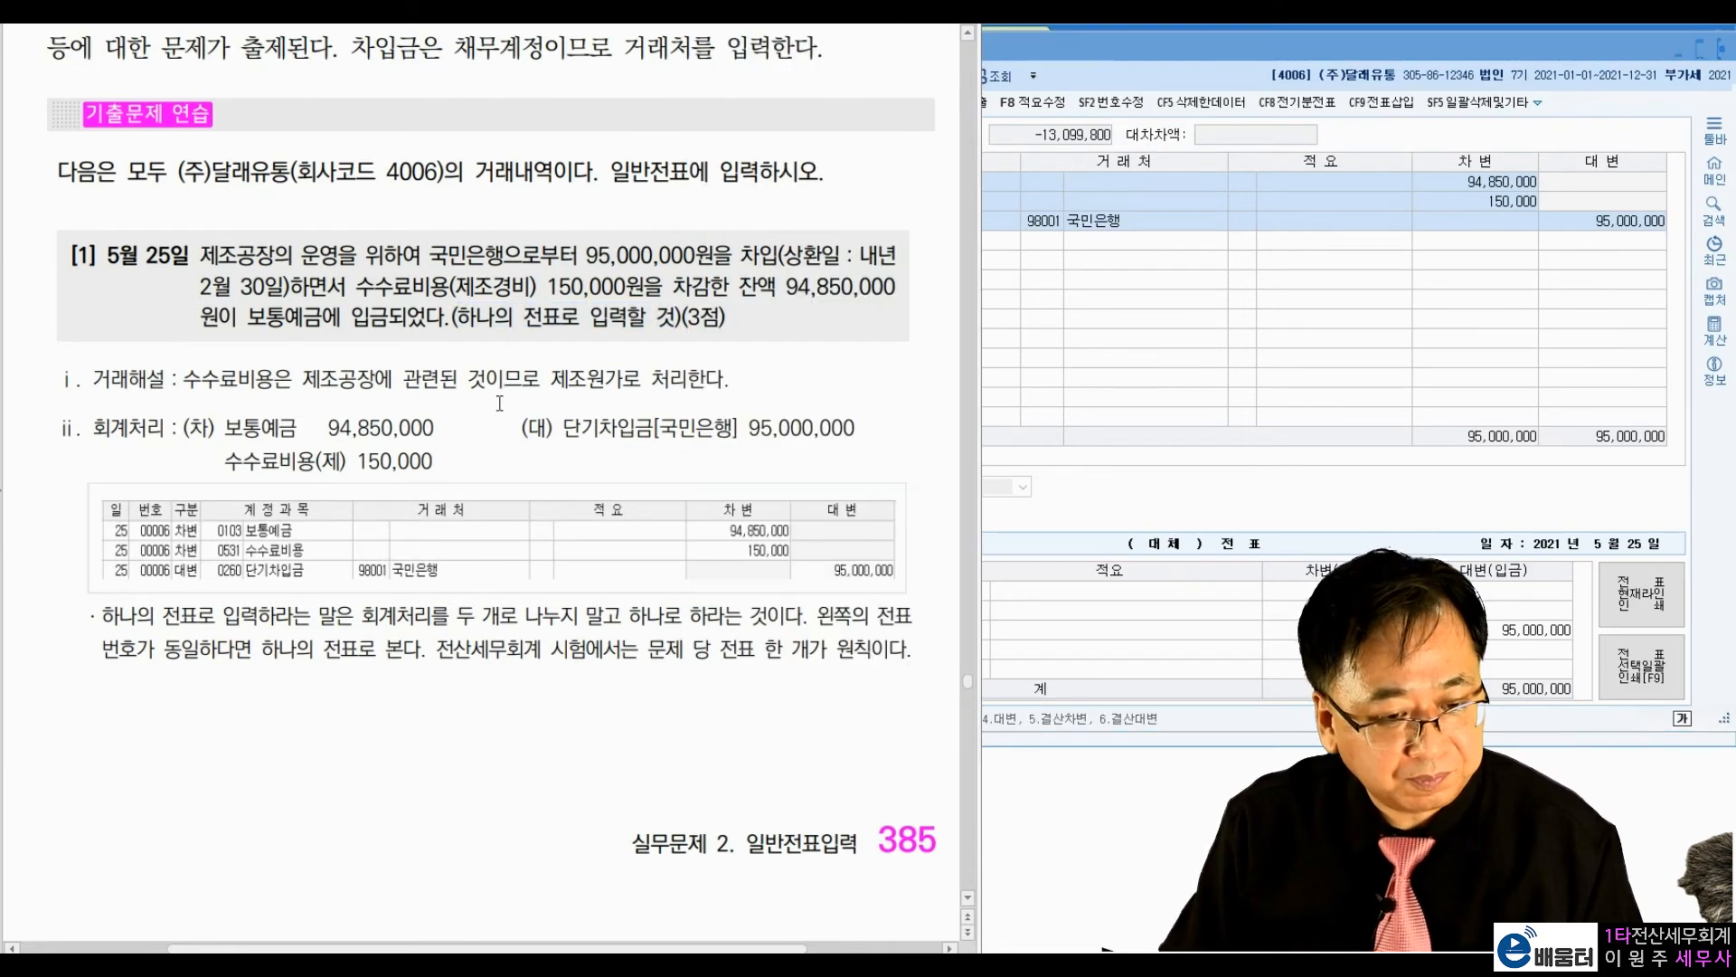
{"action": "scroll", "coordinate": [499, 404], "scroll_direction": "down", "scroll_amount": 10}
{"action": "scroll", "coordinate": [499, 405], "scroll_direction": "down", "scroll_amount": 3}
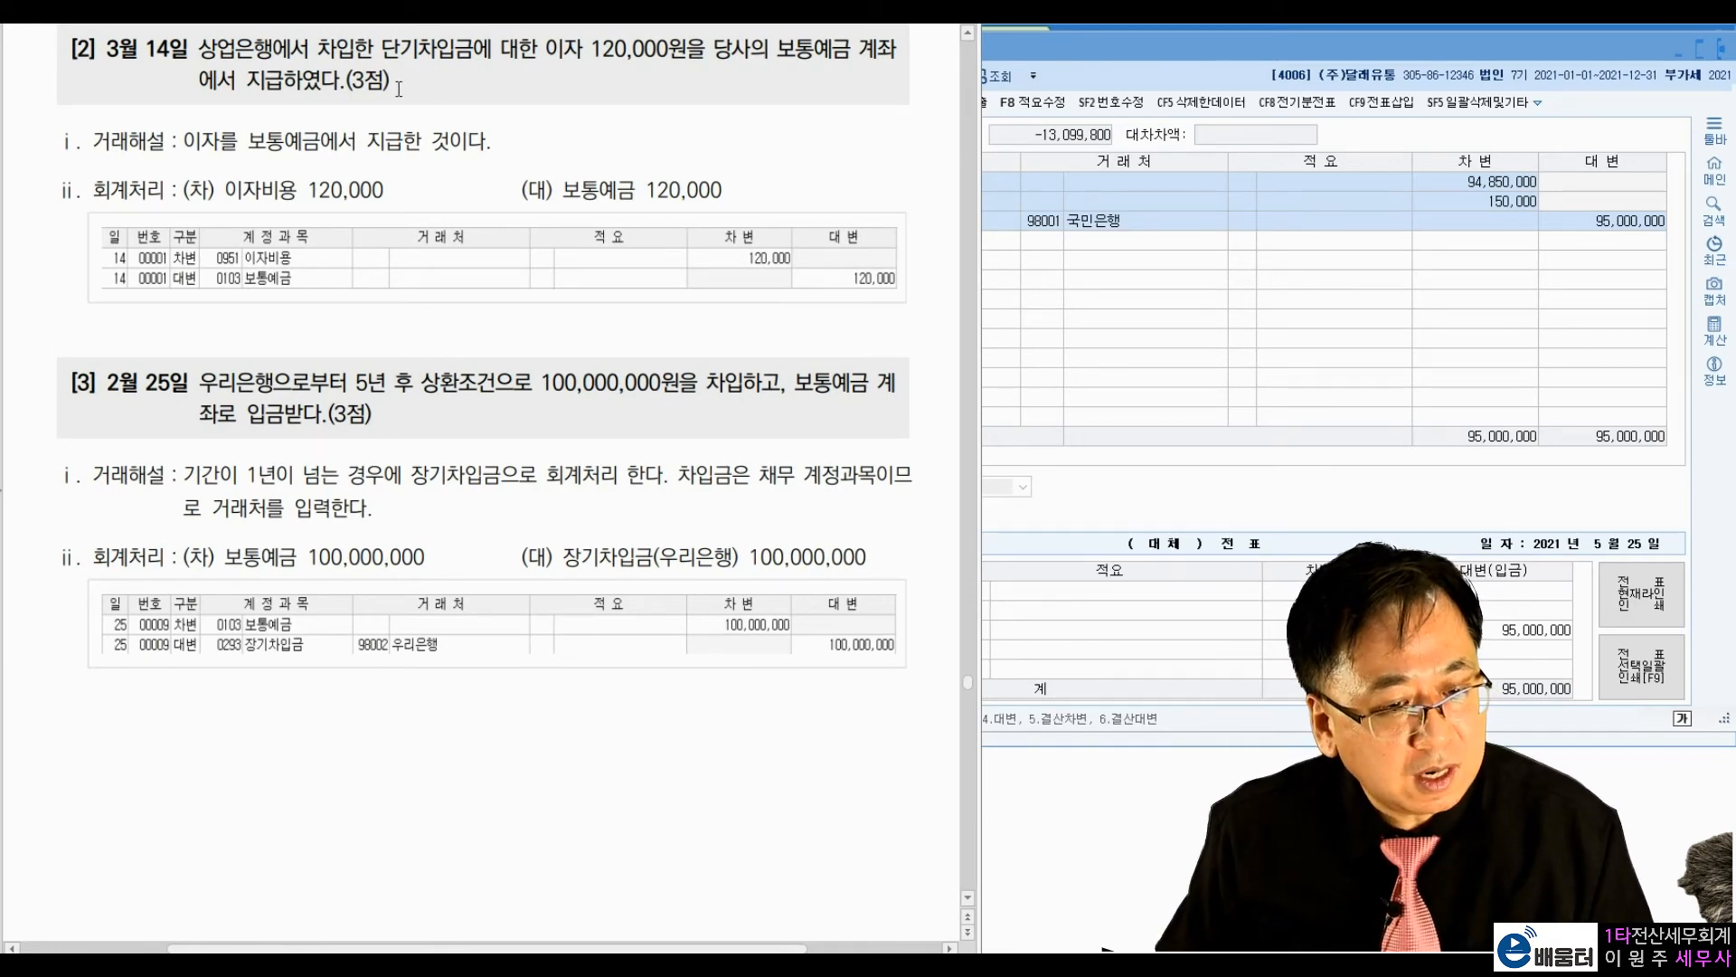
{"action": "scroll", "coordinate": [345, 86], "scroll_direction": "up", "scroll_amount": 1}
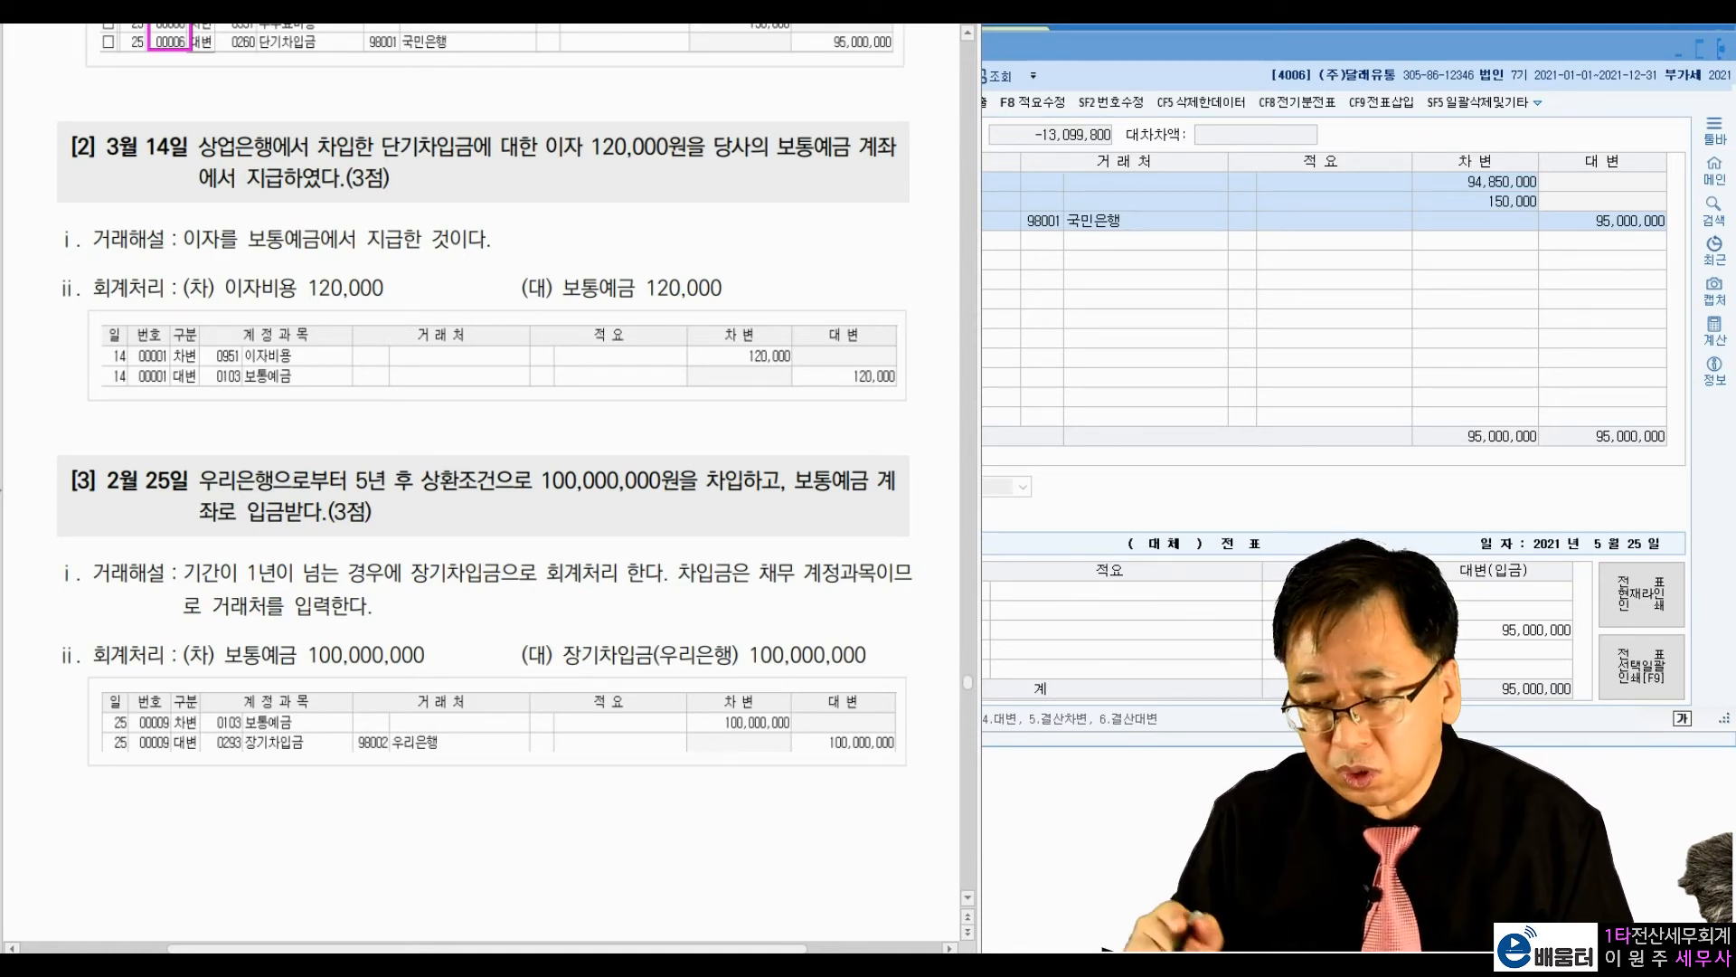
{"action": "mouse_move", "coordinate": [750, 104]}
{"action": "left_mouse_down"}
{"action": "mouse_move", "coordinate": [779, 162]}
{"action": "mouse_move", "coordinate": [760, 173]}
{"action": "left_mouse_up"}
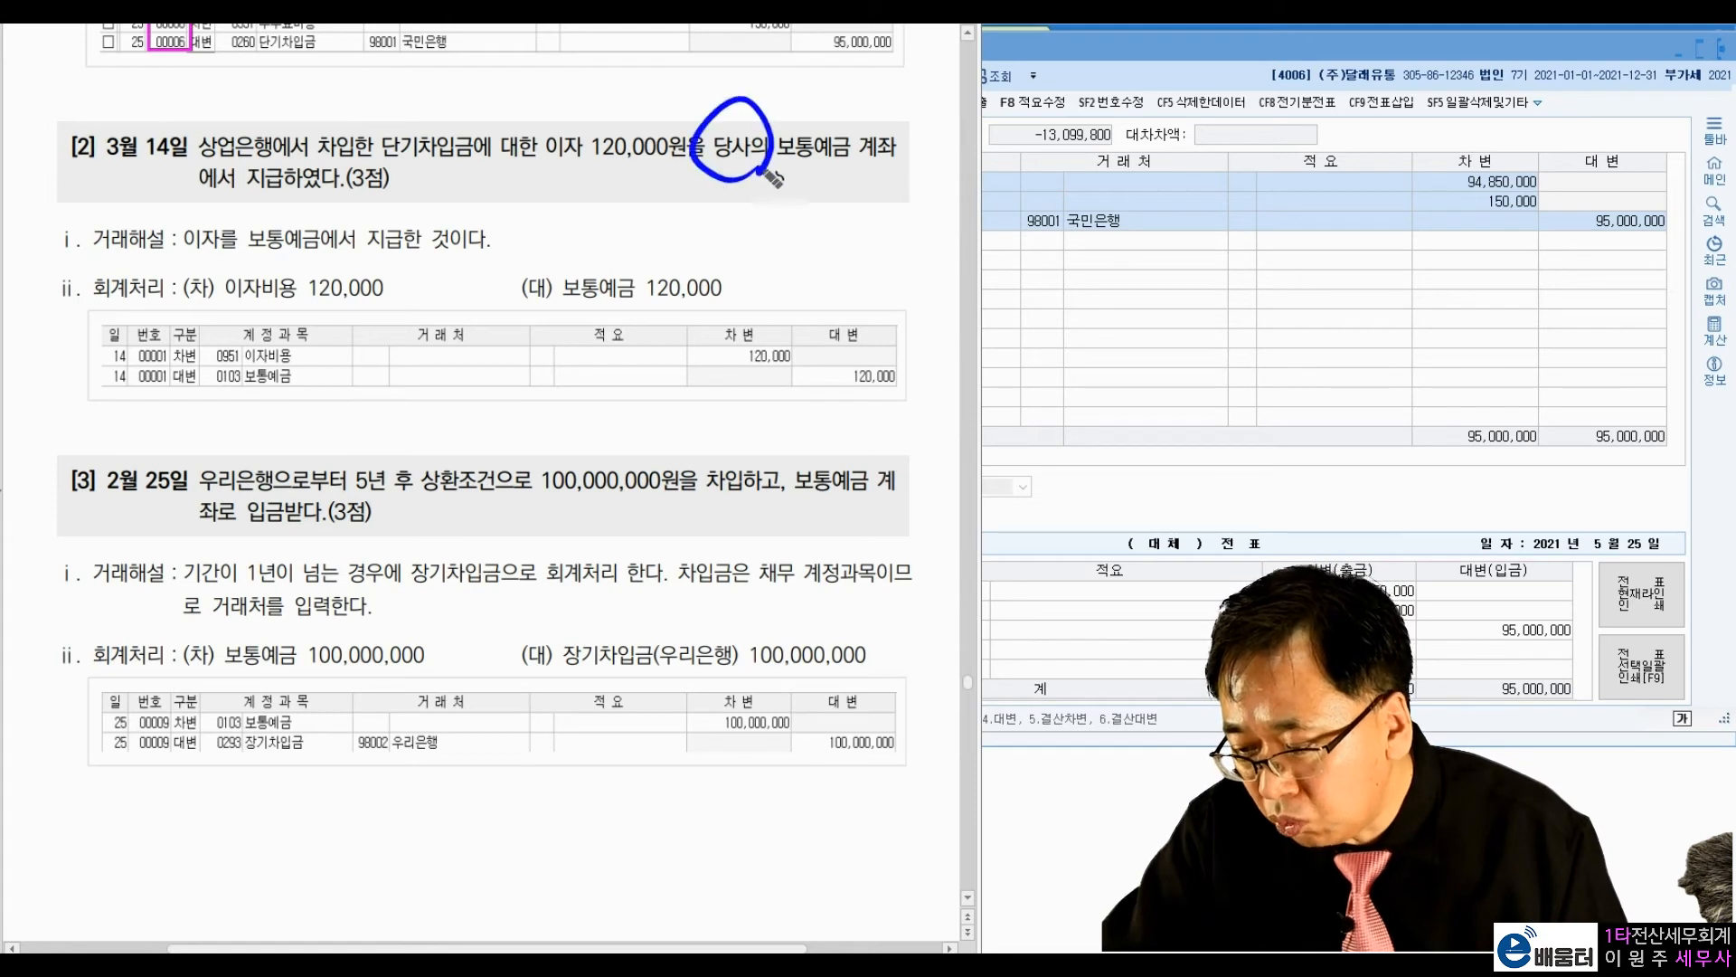
{"action": "left_click_drag", "start_coordinate": [730, 259], "coordinate": [747, 258]}
{"action": "left_click_drag", "start_coordinate": [549, 246], "coordinate": [572, 242]}
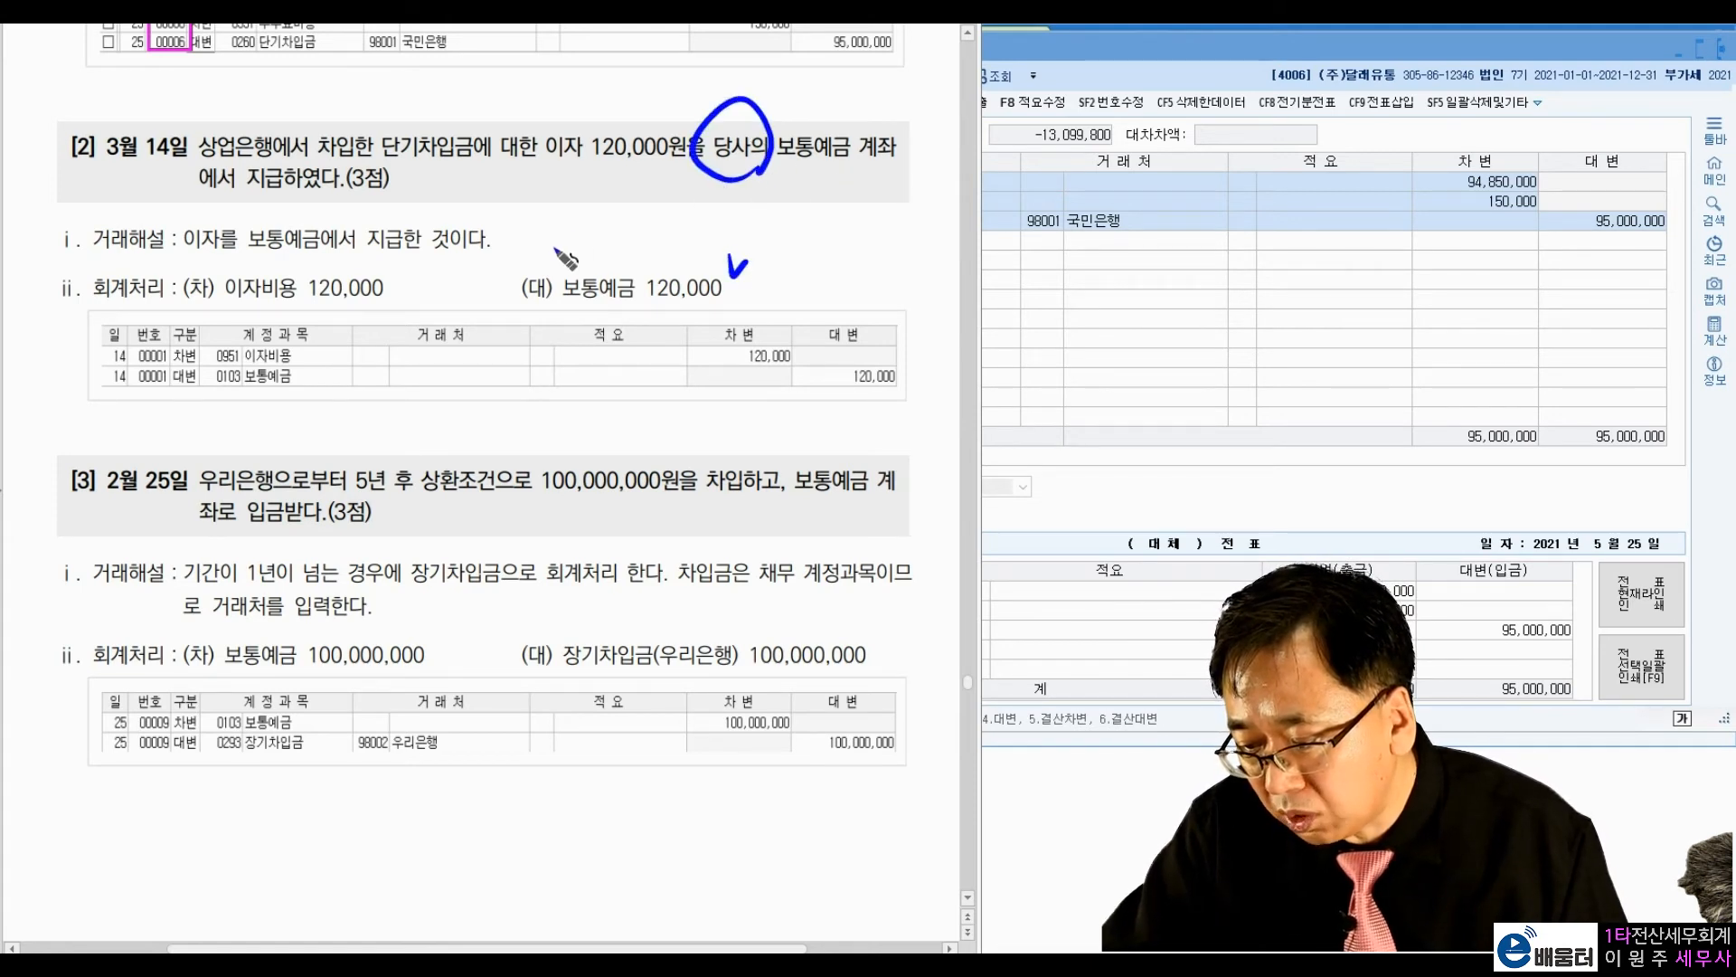
{"action": "left_click", "coordinate": [436, 297]}
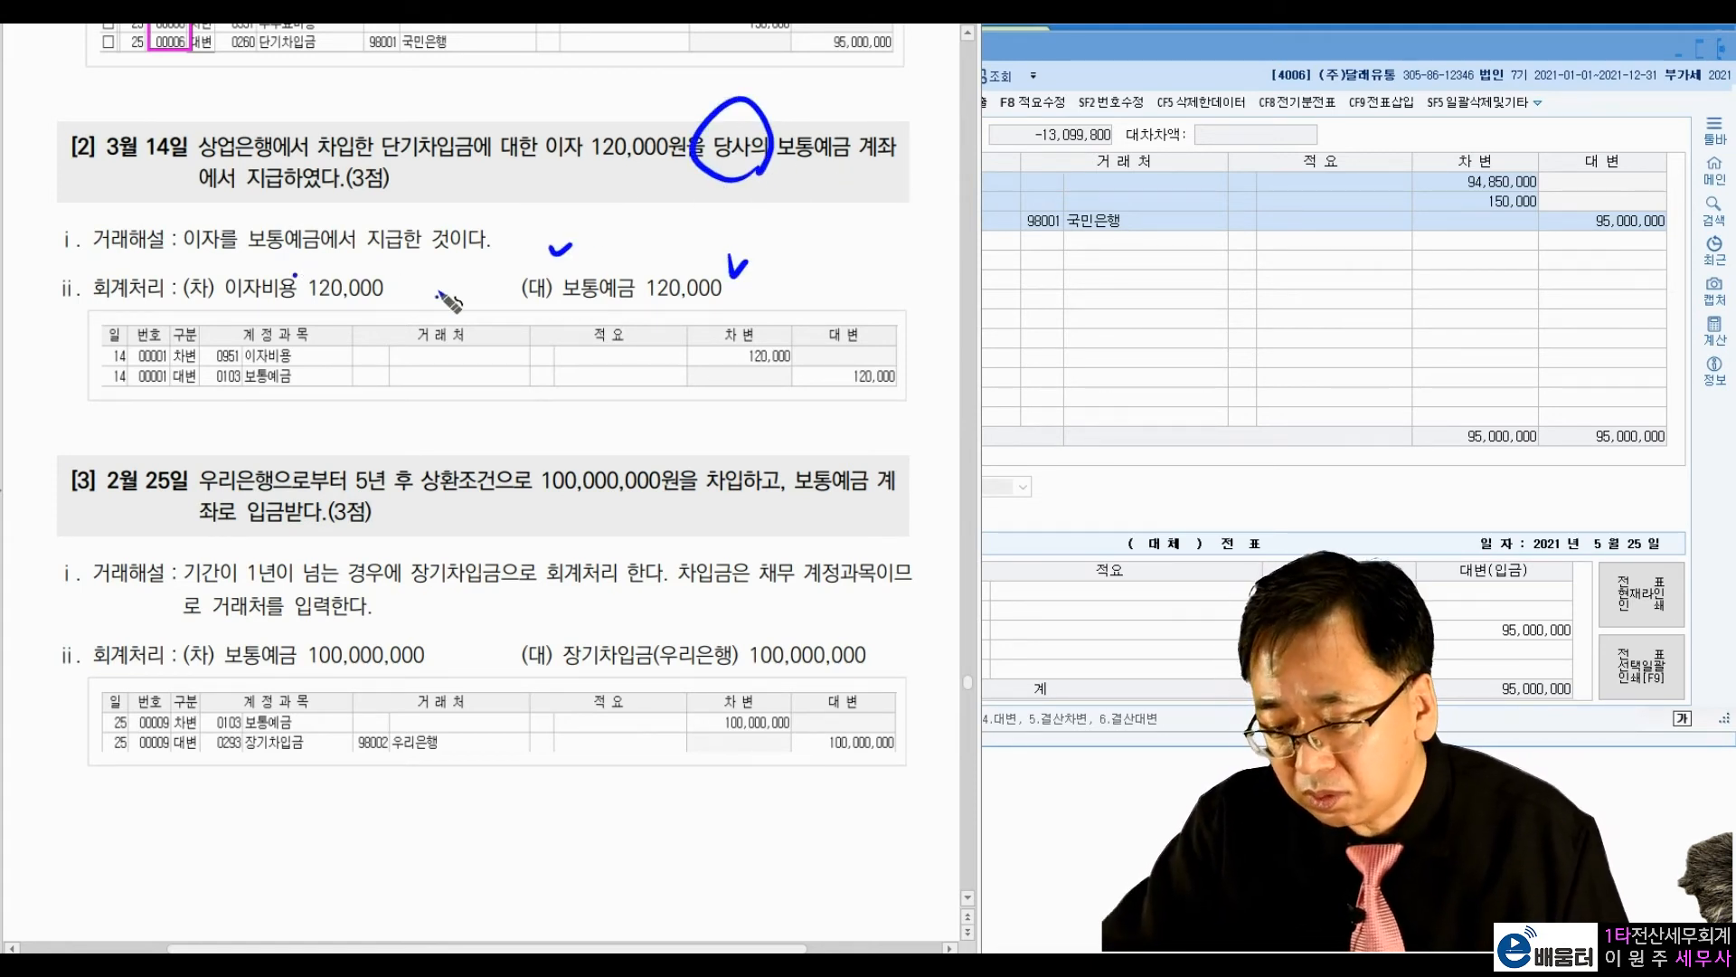
{"action": "key", "text": "Escape"}
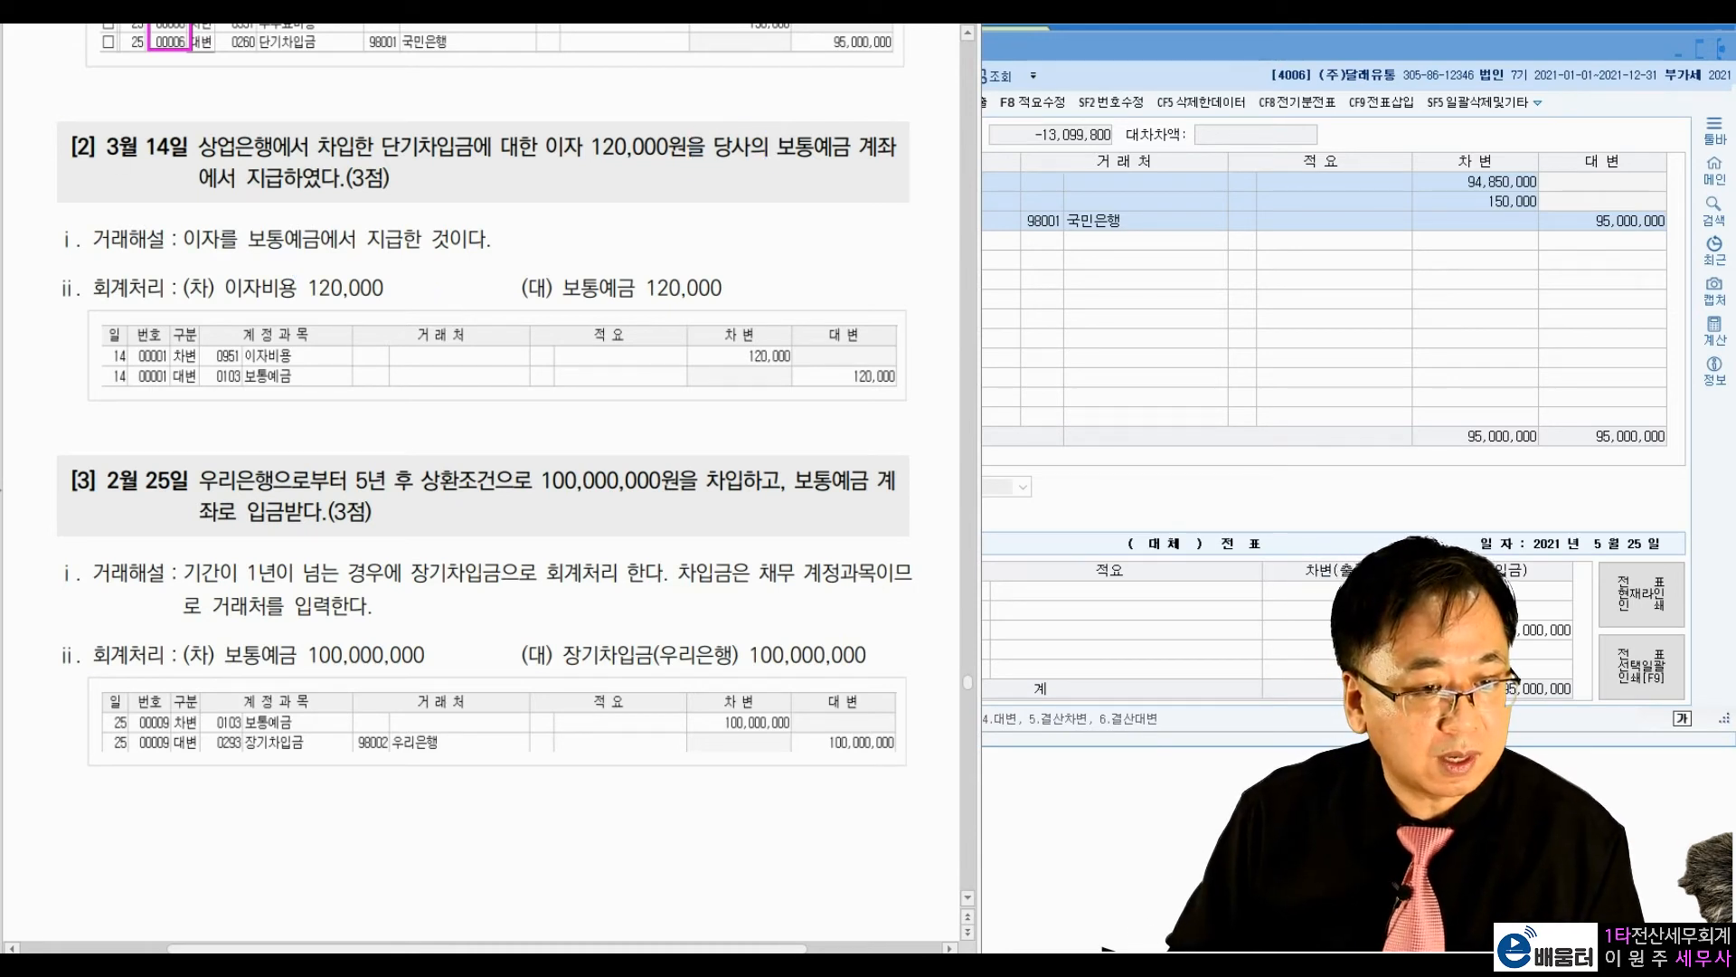
Step: Return to the 일반전표입력 window and set the voucher date to 3월 14일
{"action": "left_click", "coordinate": [1181, 367]}
{"action": "left_click", "coordinate": [773, 131]}
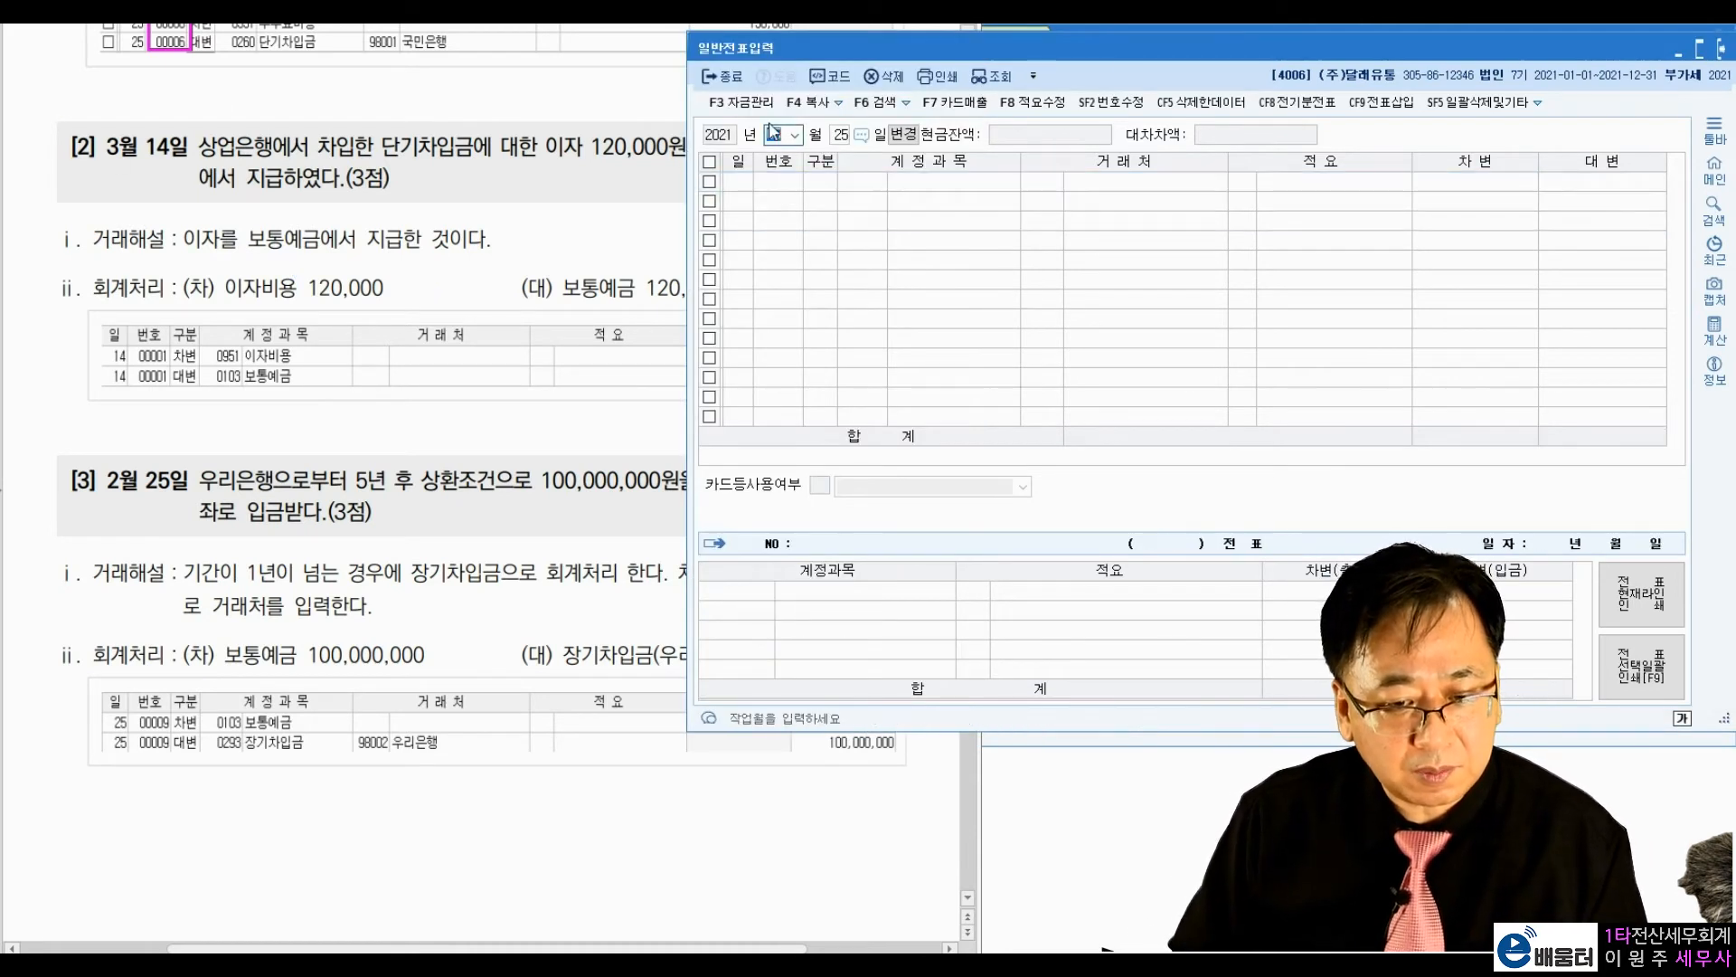
{"action": "type", "text": "3"}
{"action": "key", "text": "Return"}
{"action": "type", "text": "14"}
{"action": "key", "text": "Return"}
Step: Enter a debit line for 이자비용 (0951) of 120,000 on the 3월 14일 voucher
{"action": "type", "text": "3"}
{"action": "key", "text": "Return"}
{"action": "type", "text": "이자비"}
{"action": "key", "text": "Return"}
{"action": "type", "text": "33333"}
{"action": "key", "text": "BackSpace"}
{"action": "key", "text": "BackSpace"}
{"action": "key", "text": "BackSpace"}
{"action": "key", "text": "BackSpace"}
{"action": "key", "text": "BackSpace"}
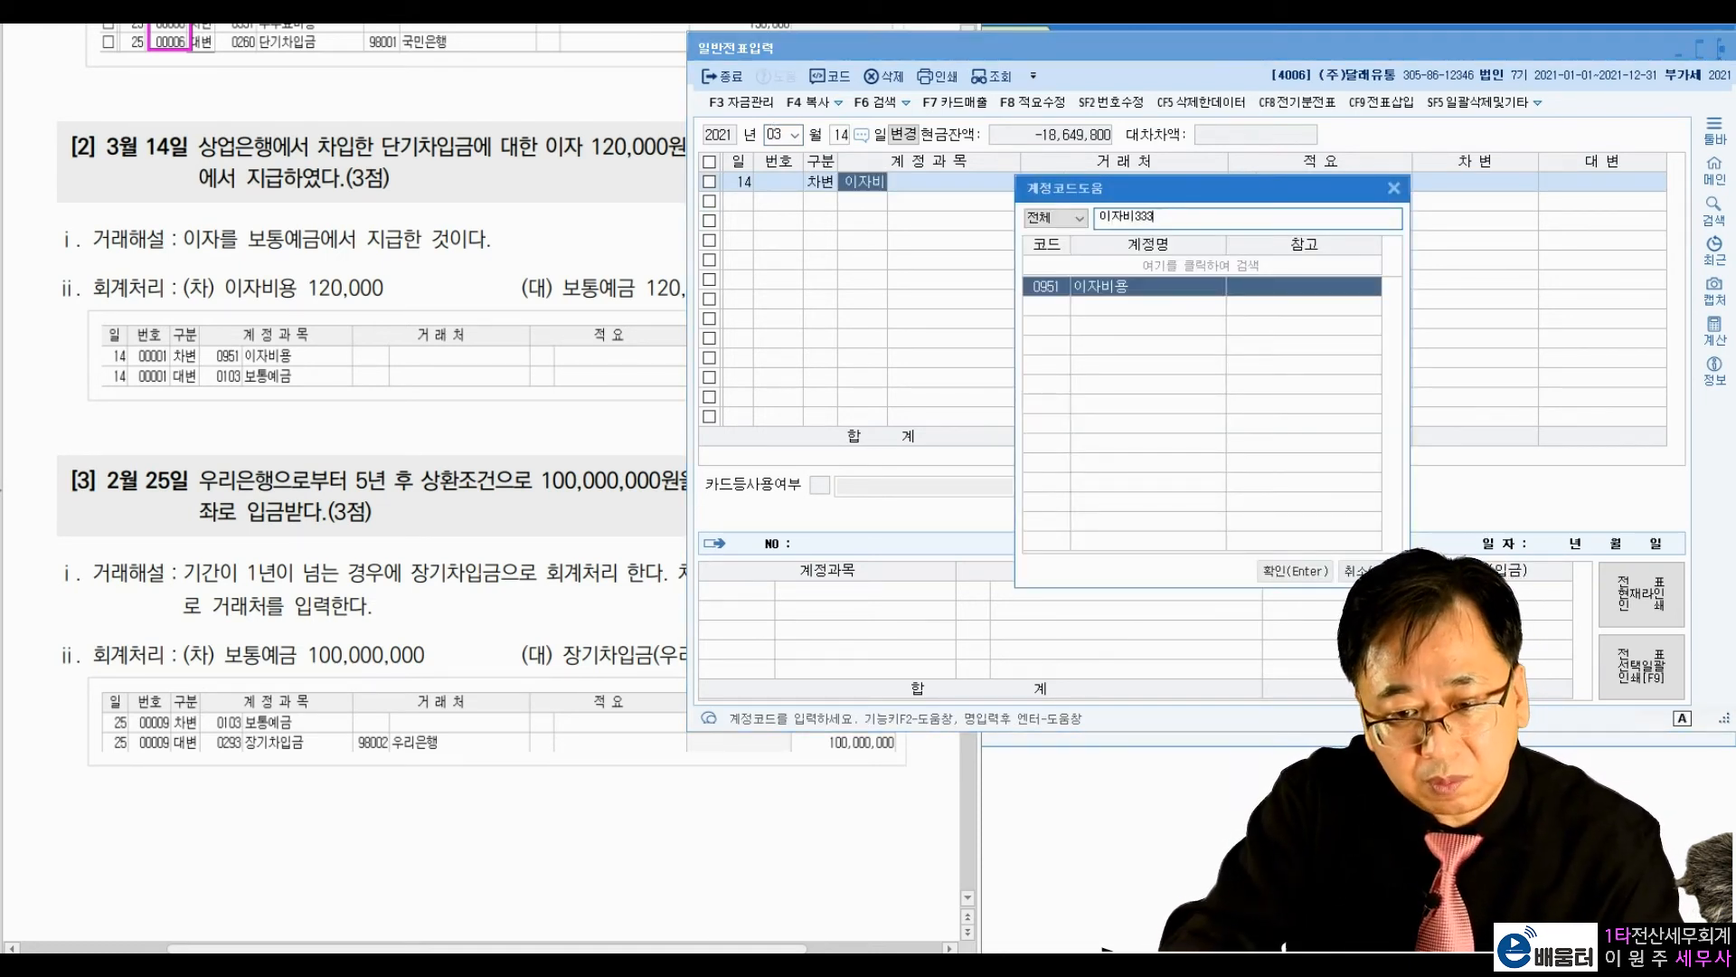
{"action": "key", "text": "Return"}
{"action": "key", "text": "Return"}
{"action": "key", "text": "Return"}
{"action": "type", "text": "120,000"}
{"action": "key", "text": "Return"}
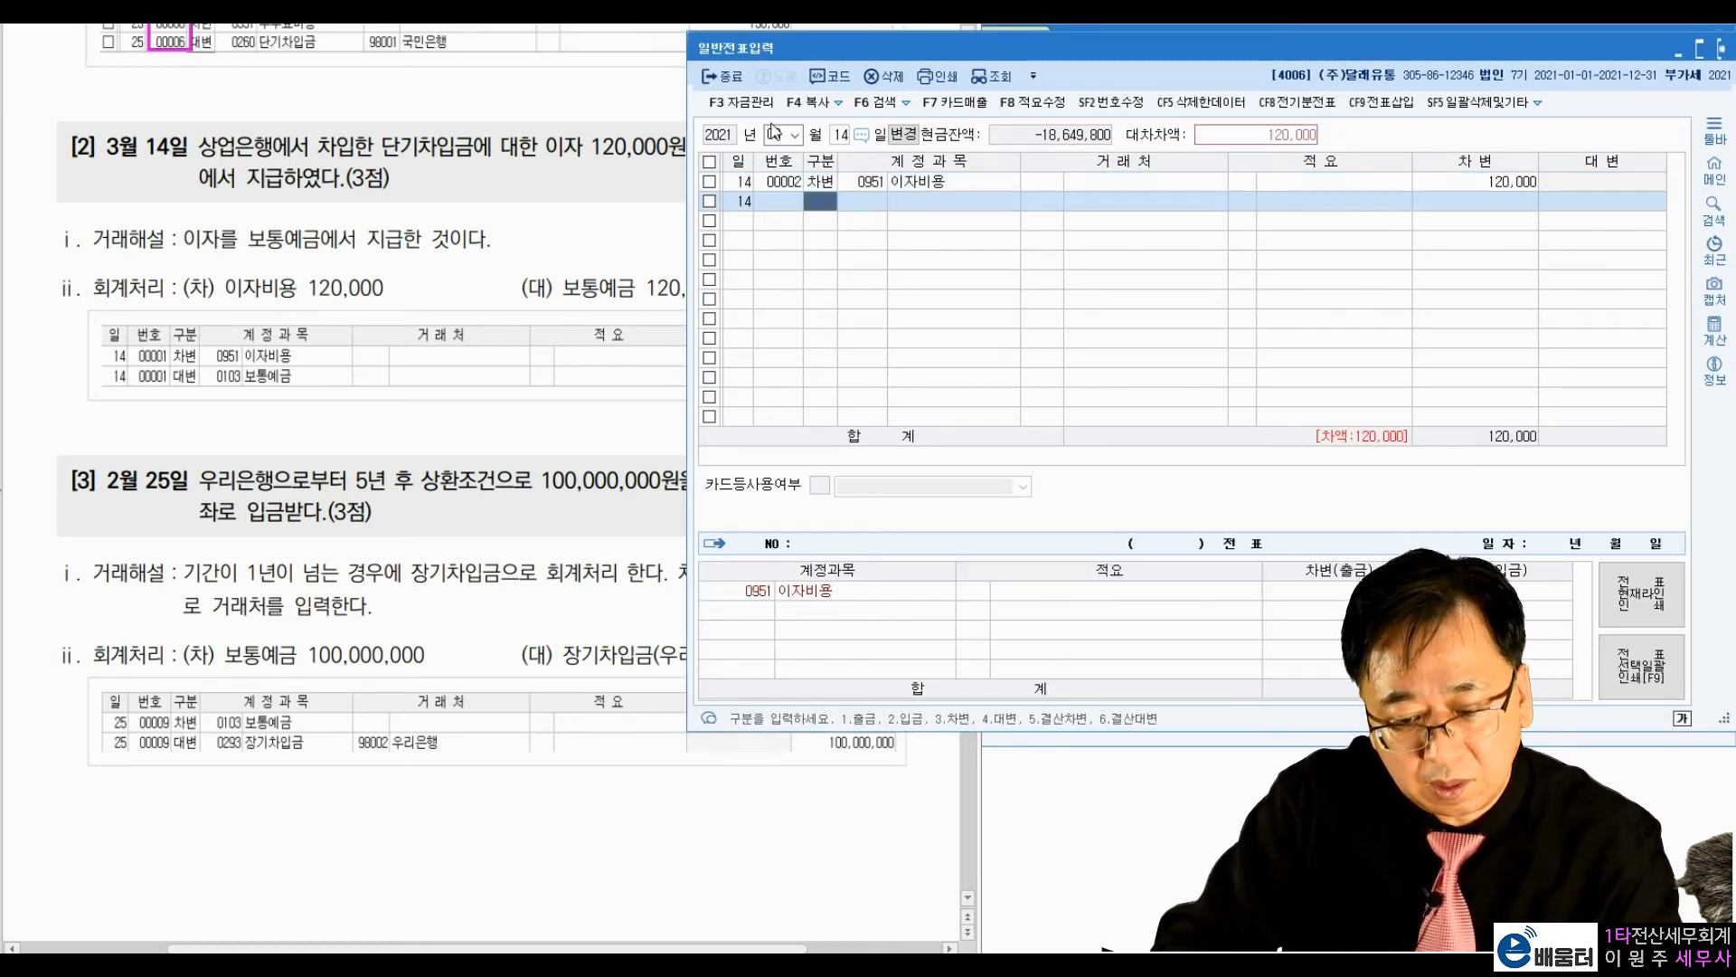
Step: Balance the 3월 14일 voucher with a credit line for 보통예금 (0103) of 120,000
{"action": "type", "text": "4103"}
{"action": "key", "text": "Return"}
{"action": "key", "text": "Return"}
{"action": "key", "text": "Return"}
{"action": "key", "text": "Return"}
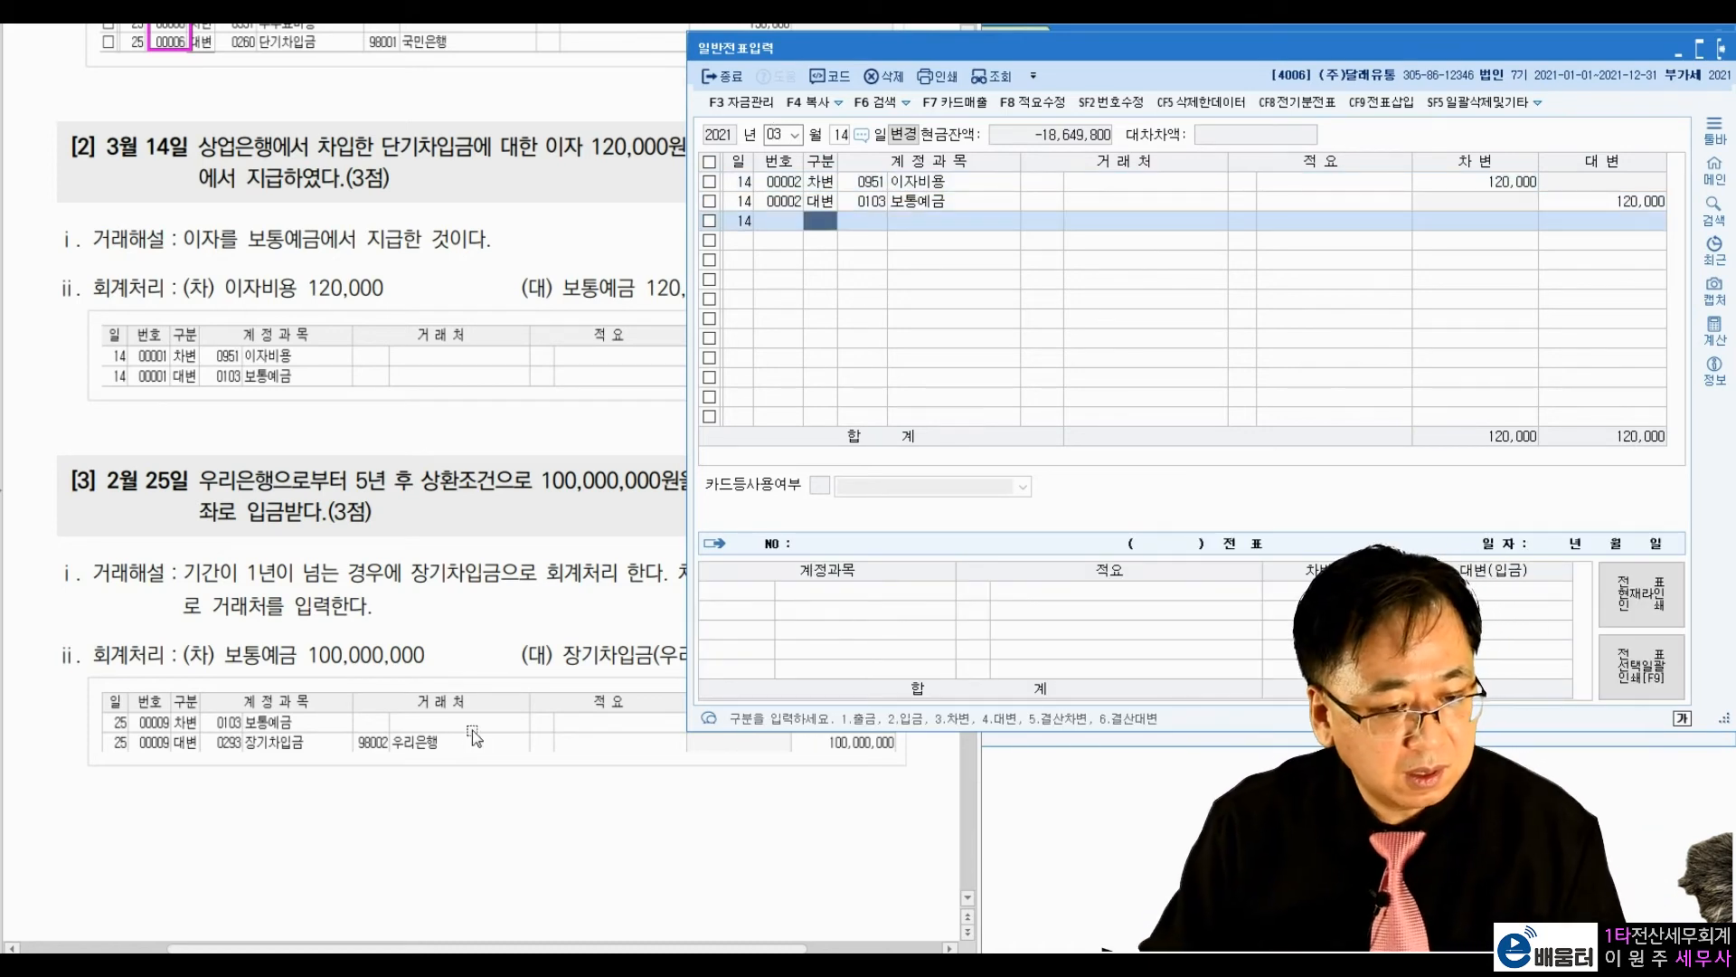
Step: Study textbook exercise [3], dated 2월 25일, marking the lender, five-year term, deposit and 장기차입금 entry, and clear the marks
{"action": "left_click", "coordinate": [472, 689]}
{"action": "scroll", "coordinate": [485, 633], "scroll_direction": "down", "scroll_amount": 4}
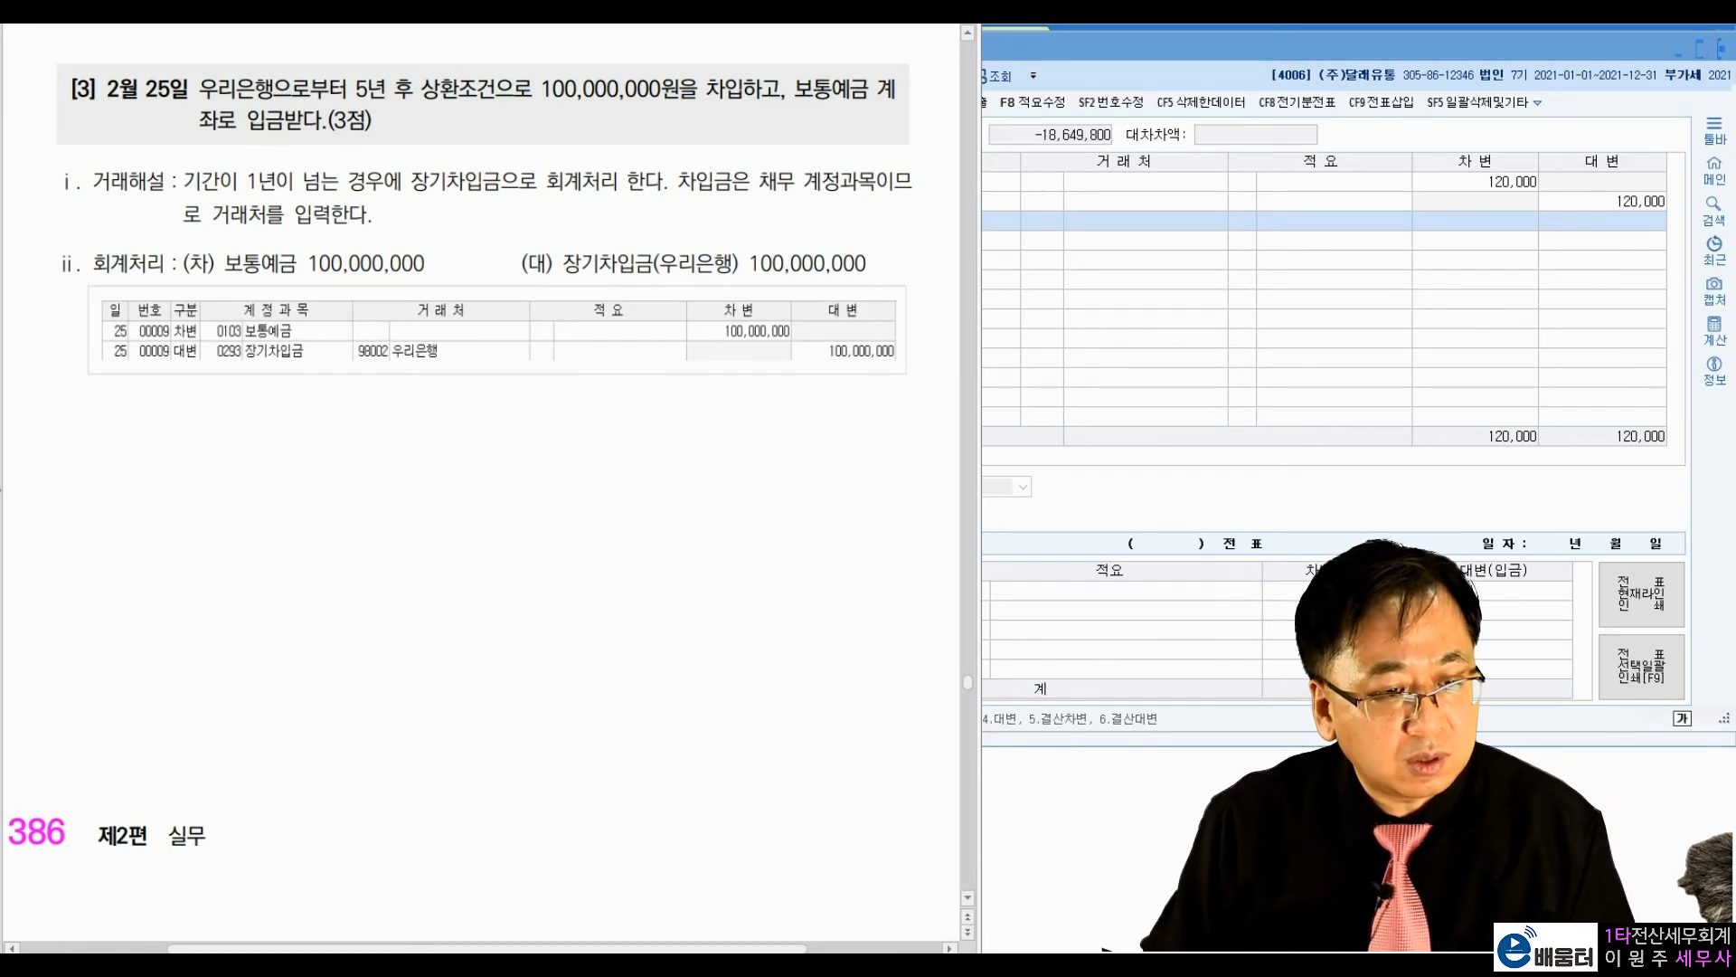
{"action": "mouse_move", "coordinate": [762, 95]}
{"action": "left_mouse_down"}
{"action": "mouse_move", "coordinate": [740, 121]}
{"action": "mouse_move", "coordinate": [728, 50]}
{"action": "mouse_move", "coordinate": [768, 113]}
{"action": "left_mouse_up"}
{"action": "left_click_drag", "start_coordinate": [354, 99], "coordinate": [420, 107]}
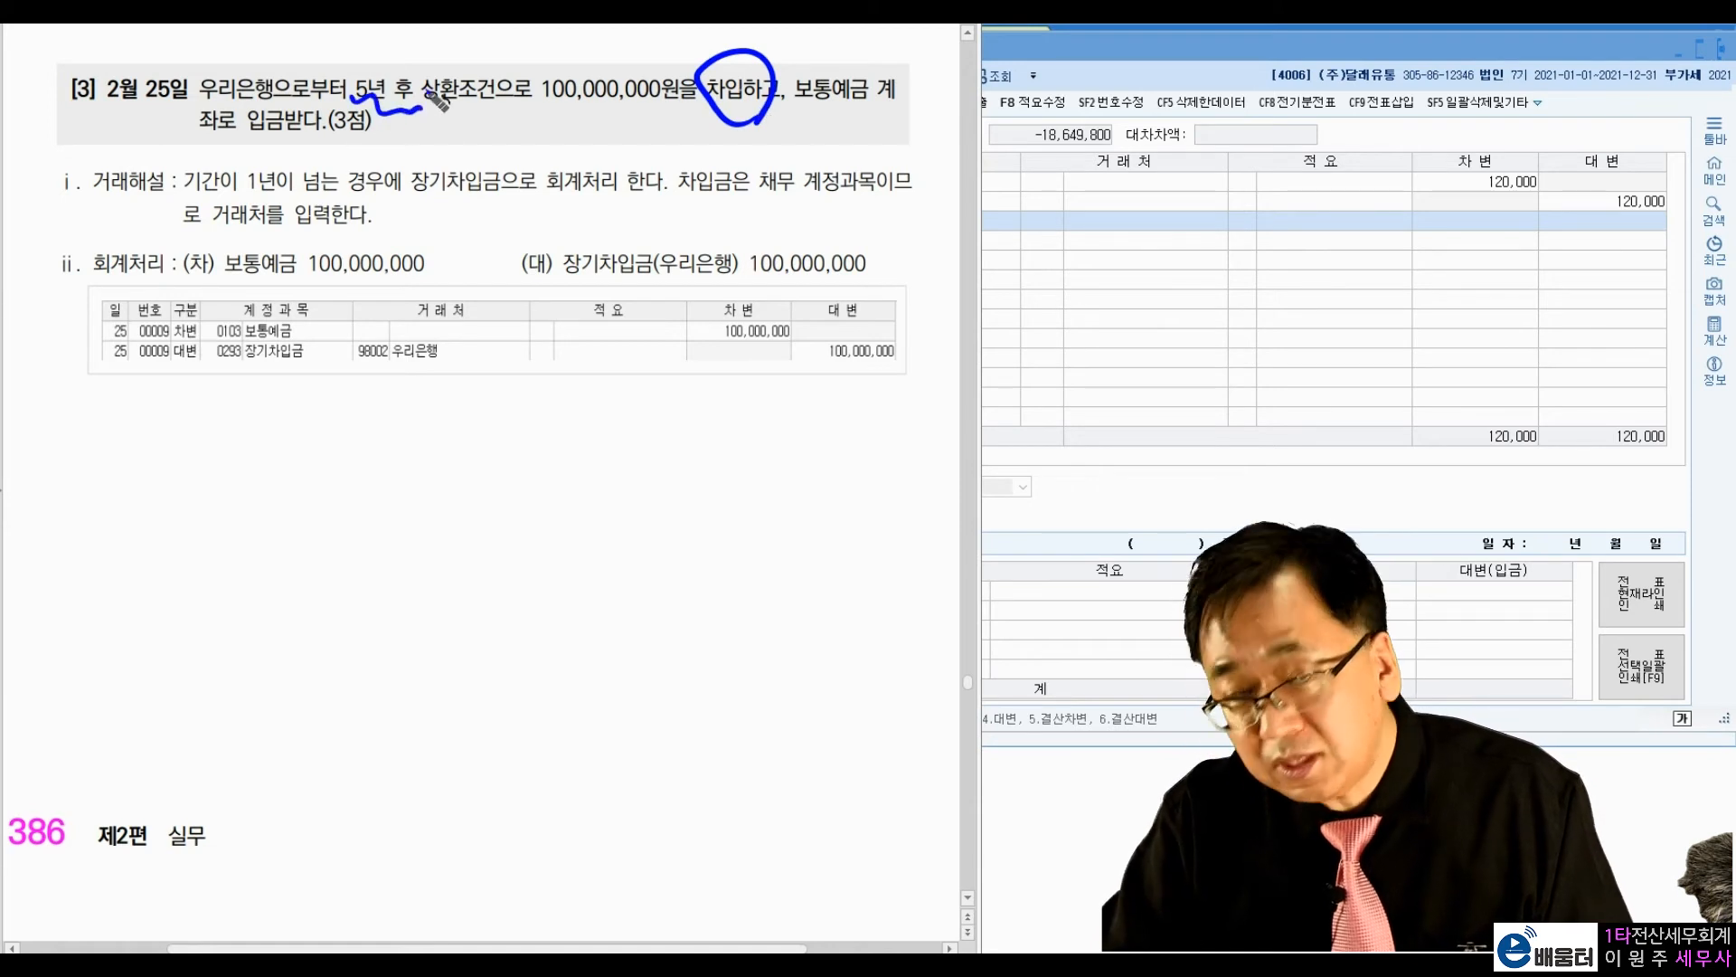
{"action": "left_click_drag", "start_coordinate": [868, 237], "coordinate": [887, 239]}
{"action": "left_click_drag", "start_coordinate": [522, 232], "coordinate": [537, 234]}
{"action": "mouse_move", "coordinate": [674, 282]}
{"action": "left_mouse_down"}
{"action": "mouse_move", "coordinate": [737, 269]}
{"action": "mouse_move", "coordinate": [728, 286]}
{"action": "left_mouse_up"}
{"action": "left_click_drag", "start_coordinate": [282, 79], "coordinate": [292, 131]}
{"action": "left_click_drag", "start_coordinate": [817, 105], "coordinate": [891, 106]}
{"action": "left_click_drag", "start_coordinate": [257, 139], "coordinate": [328, 133]}
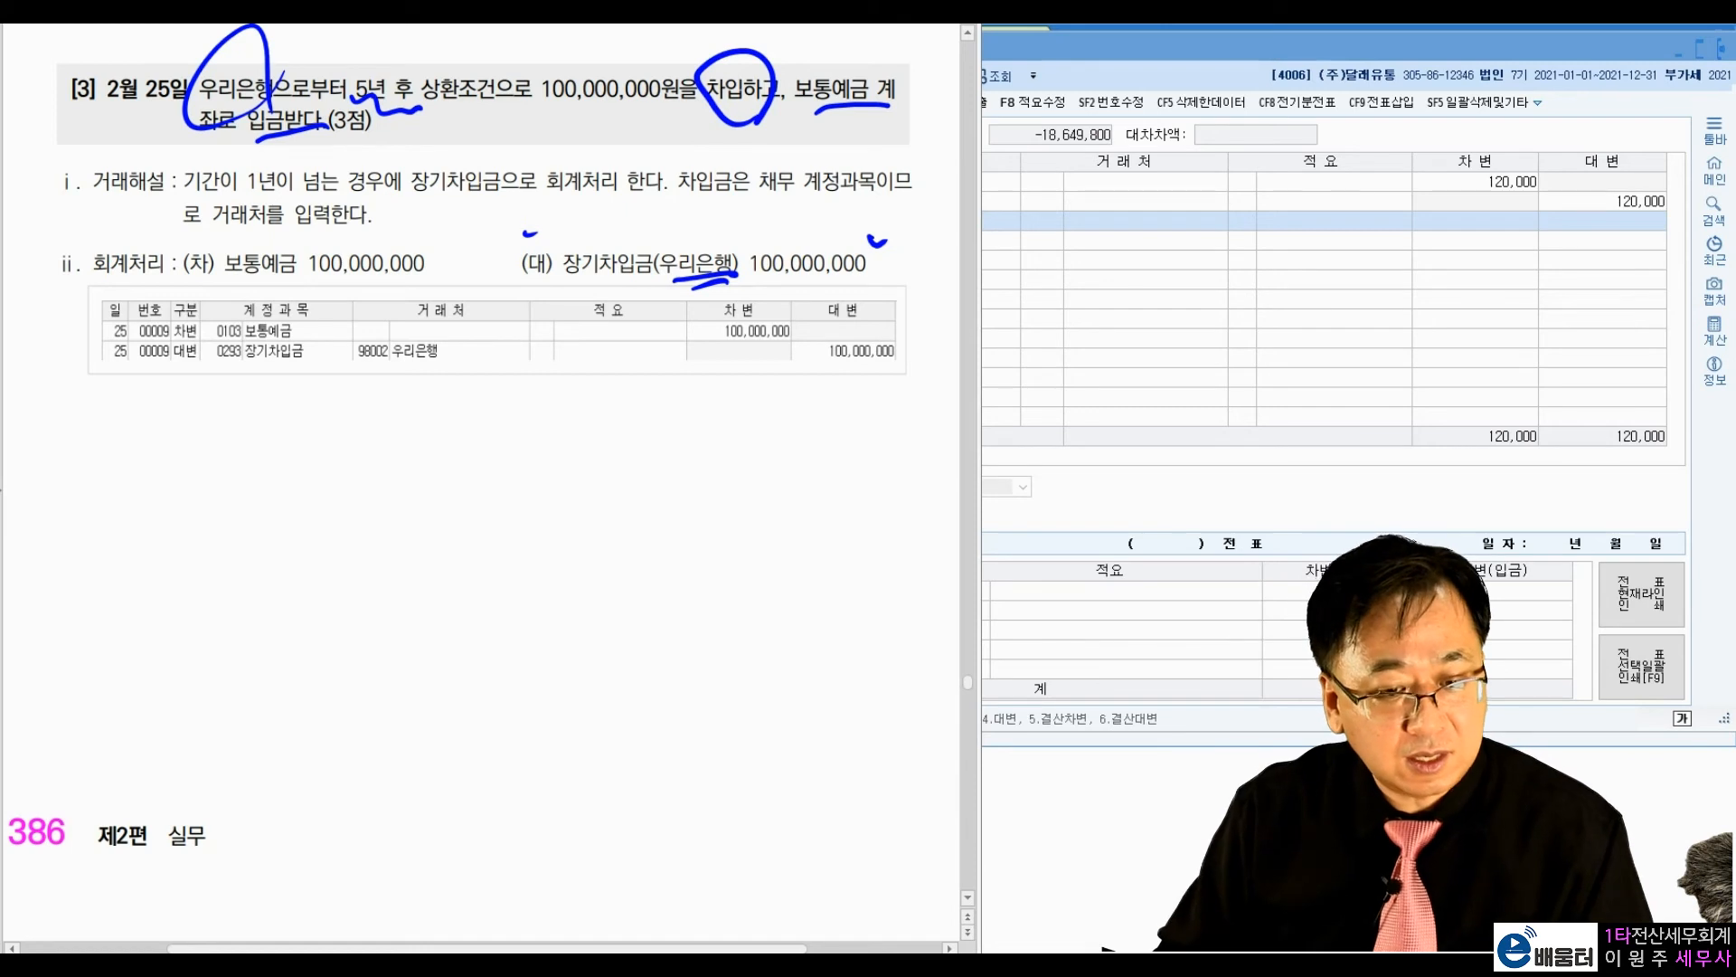
{"action": "key", "text": "Escape"}
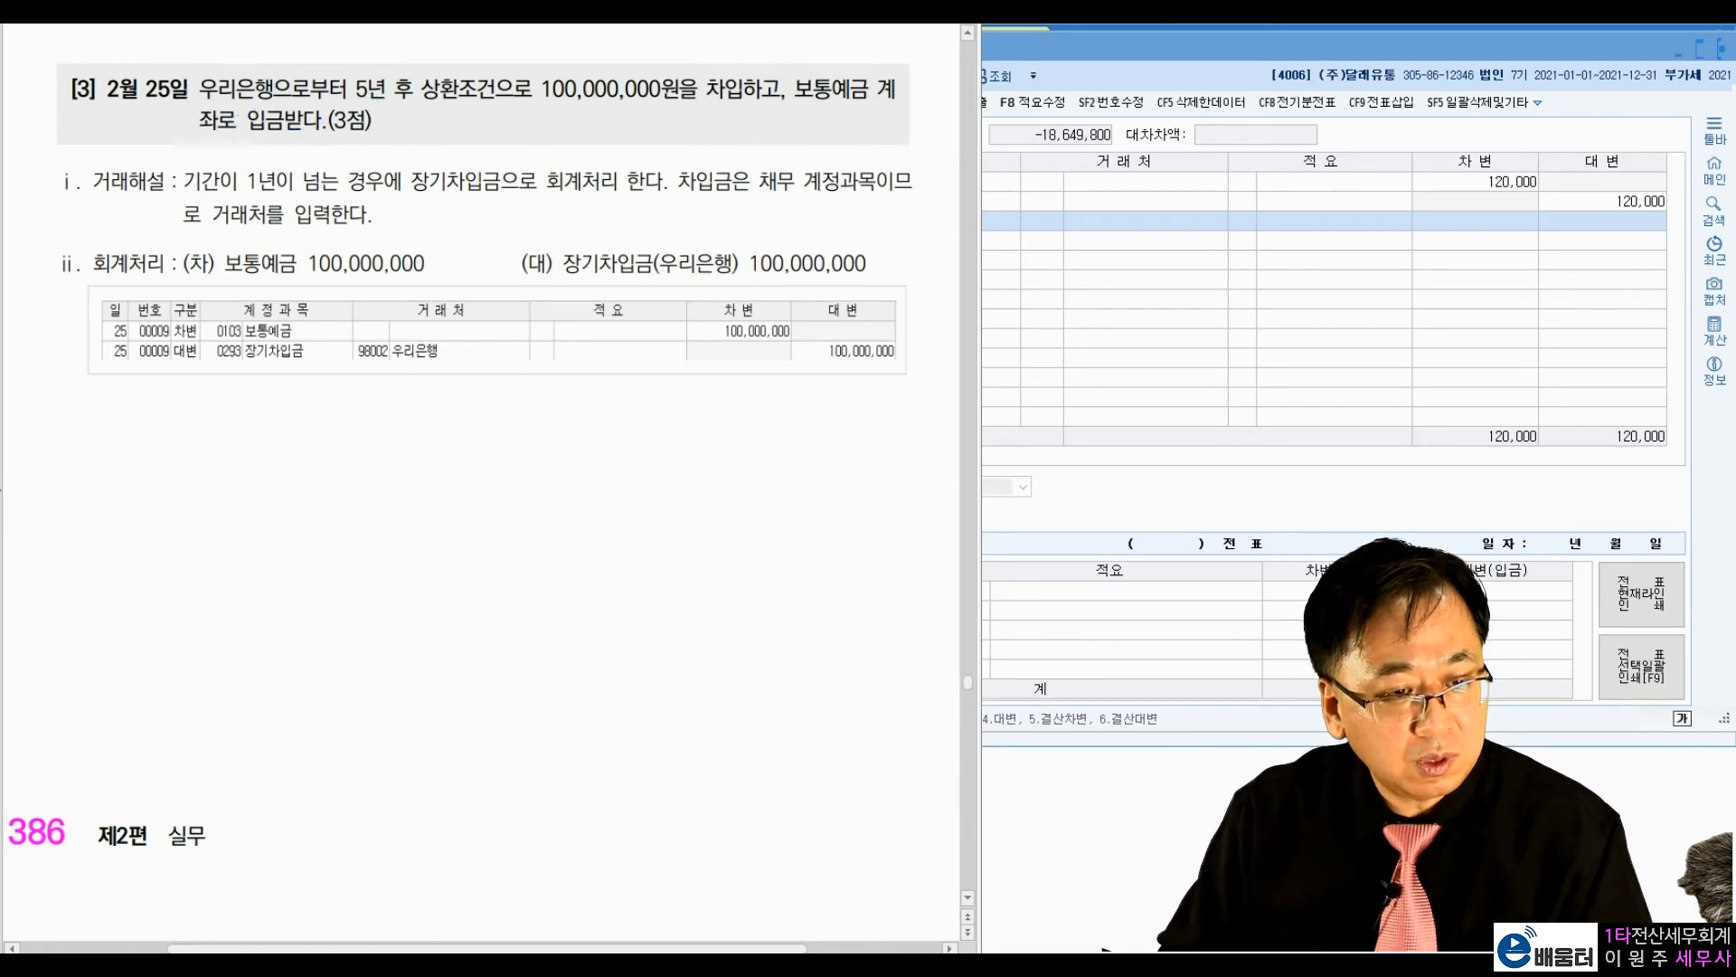
Step: Return to the 일반전표입력 window and set the voucher date to 2월 25일
{"action": "left_click", "coordinate": [1172, 288]}
{"action": "left_click", "coordinate": [778, 135]}
{"action": "type", "text": "2"}
{"action": "key", "text": "Return"}
{"action": "type", "text": "25"}
{"action": "key", "text": "Return"}
Step: Enter a debit line for 보통예금 (0103) of 100,000,000 on the 2월 25일 voucher
{"action": "type", "text": "3"}
{"action": "key", "text": "Return"}
{"action": "type", "text": "103"}
{"action": "key", "text": "Return"}
{"action": "key", "text": "Return"}
{"action": "key", "text": "Return"}
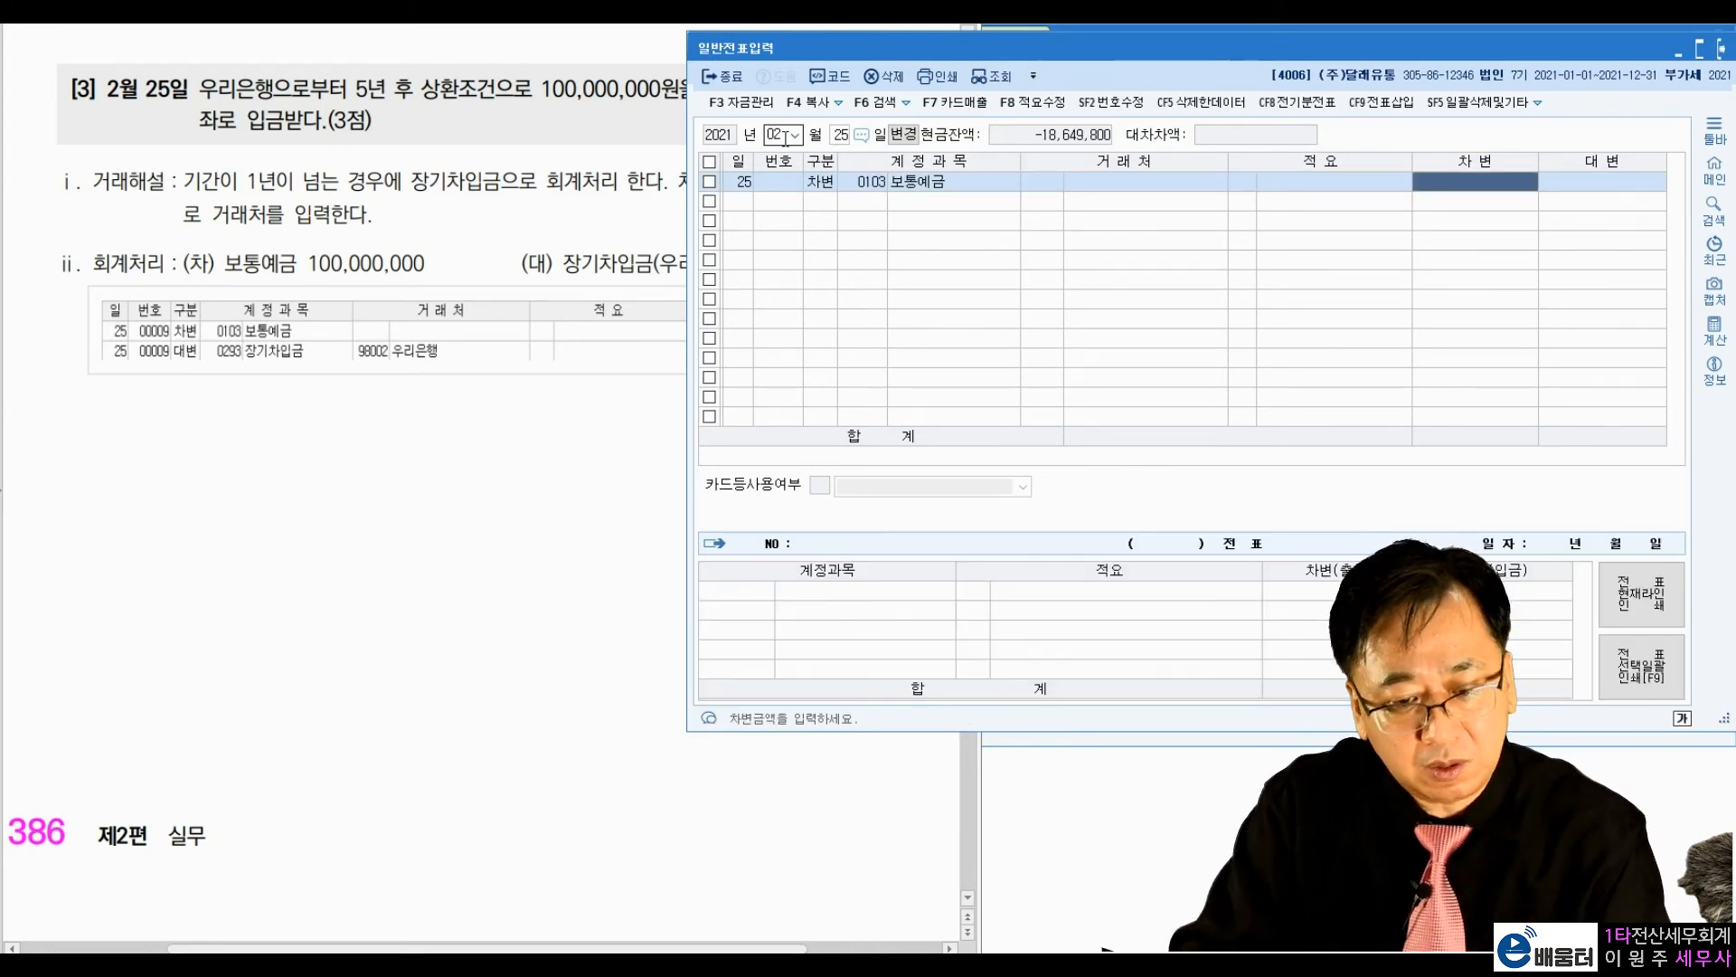
{"action": "type", "text": "100,000,000"}
Step: Add a credit line for 장기차입금 (0293) of 100,000,000 to the 2월 25일 voucher
{"action": "key", "text": "Return"}
{"action": "type", "text": "4"}
{"action": "key", "text": "Return"}
{"action": "type", "text": "장기ㅊ"}
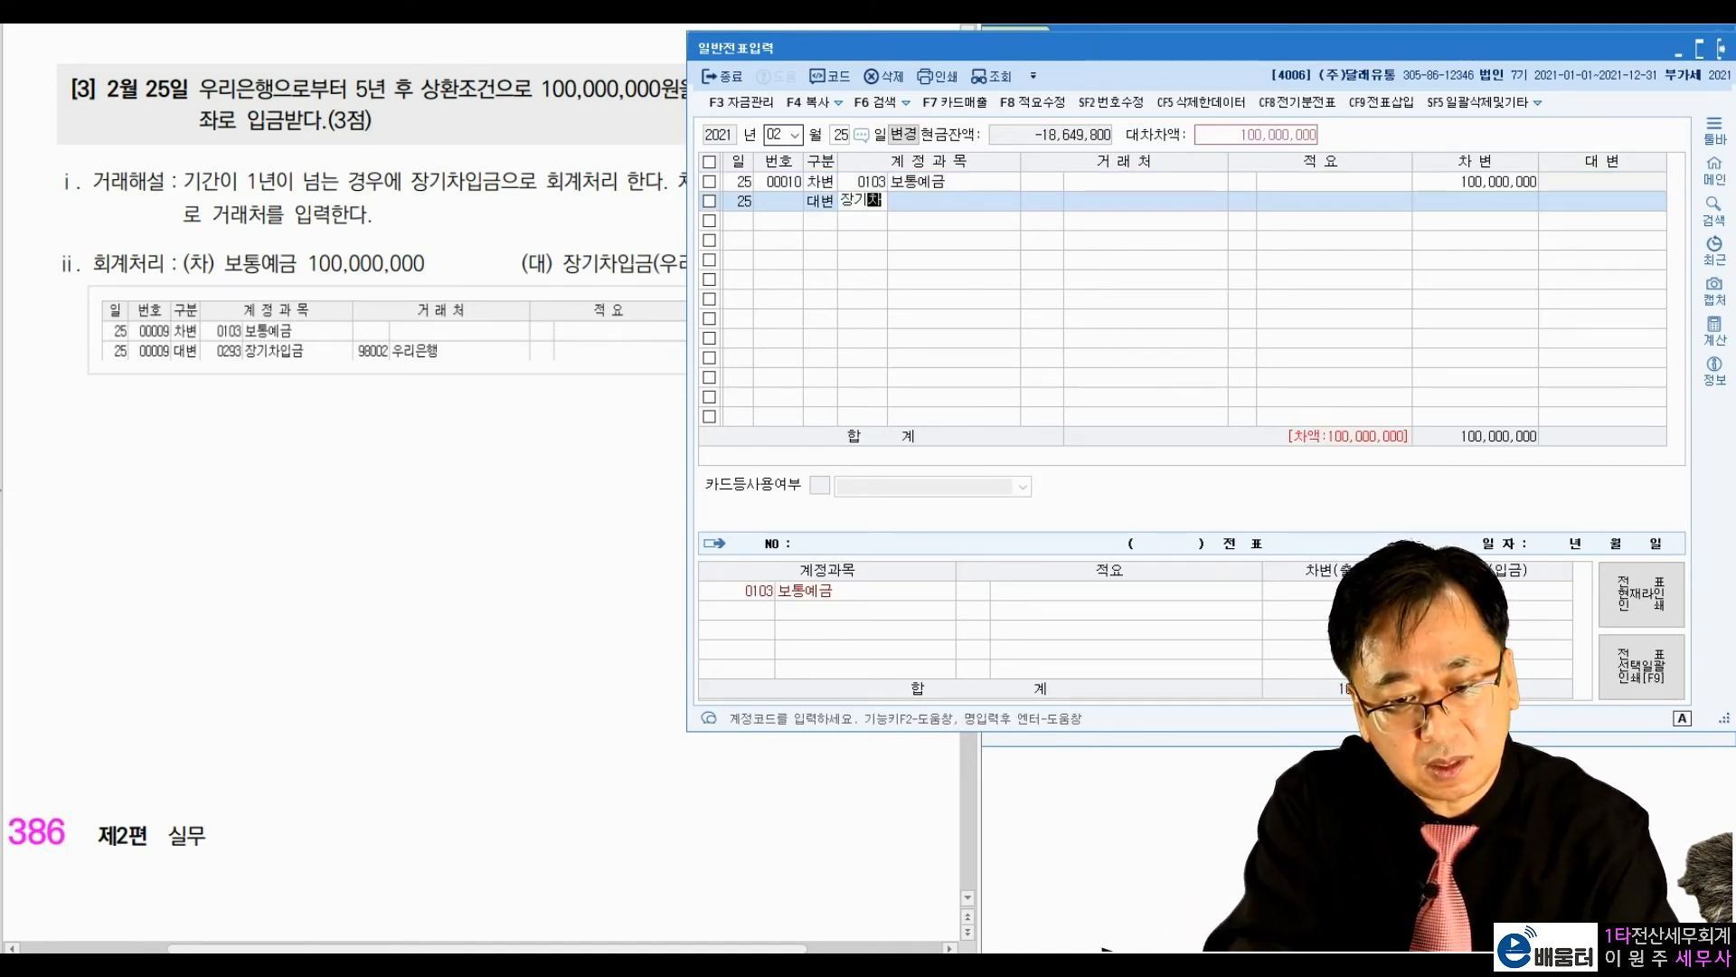
{"action": "type", "text": "ㅏ"}
{"action": "key", "text": "Return"}
Step: Assign 우리은행 (98002) as the 거래처 of the 장기차입금 line and complete the line without a 적요
{"action": "key", "text": "Return"}
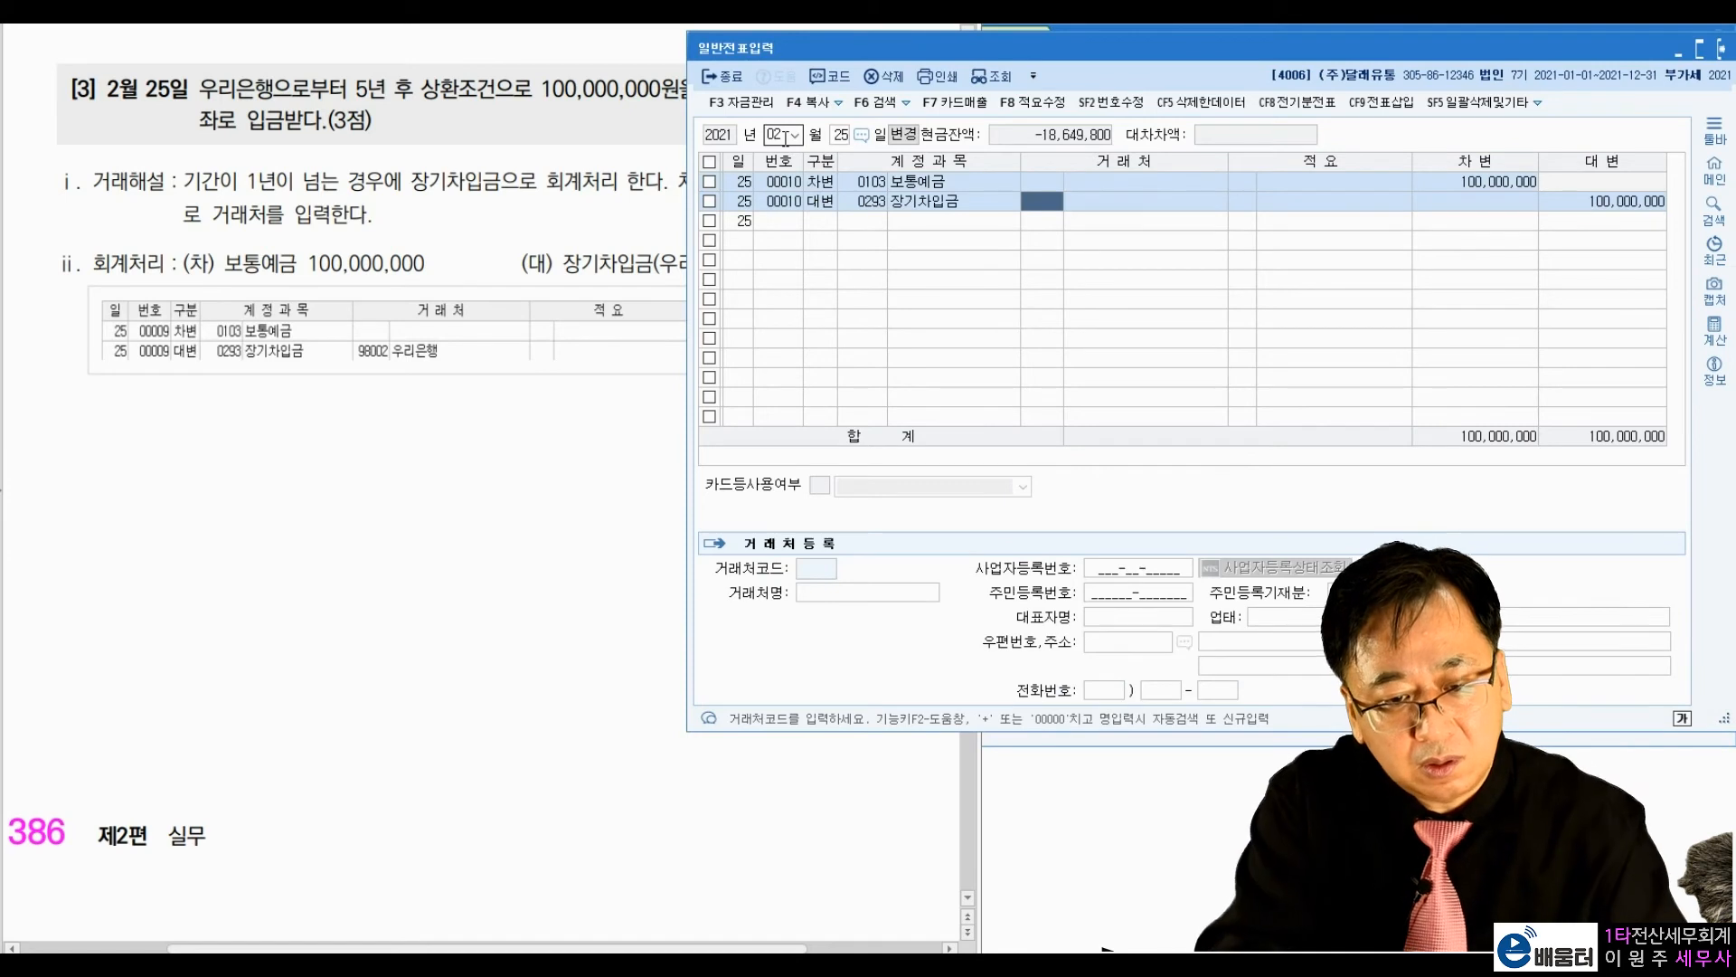
{"action": "type", "text": "우리"}
{"action": "key", "text": "Return"}
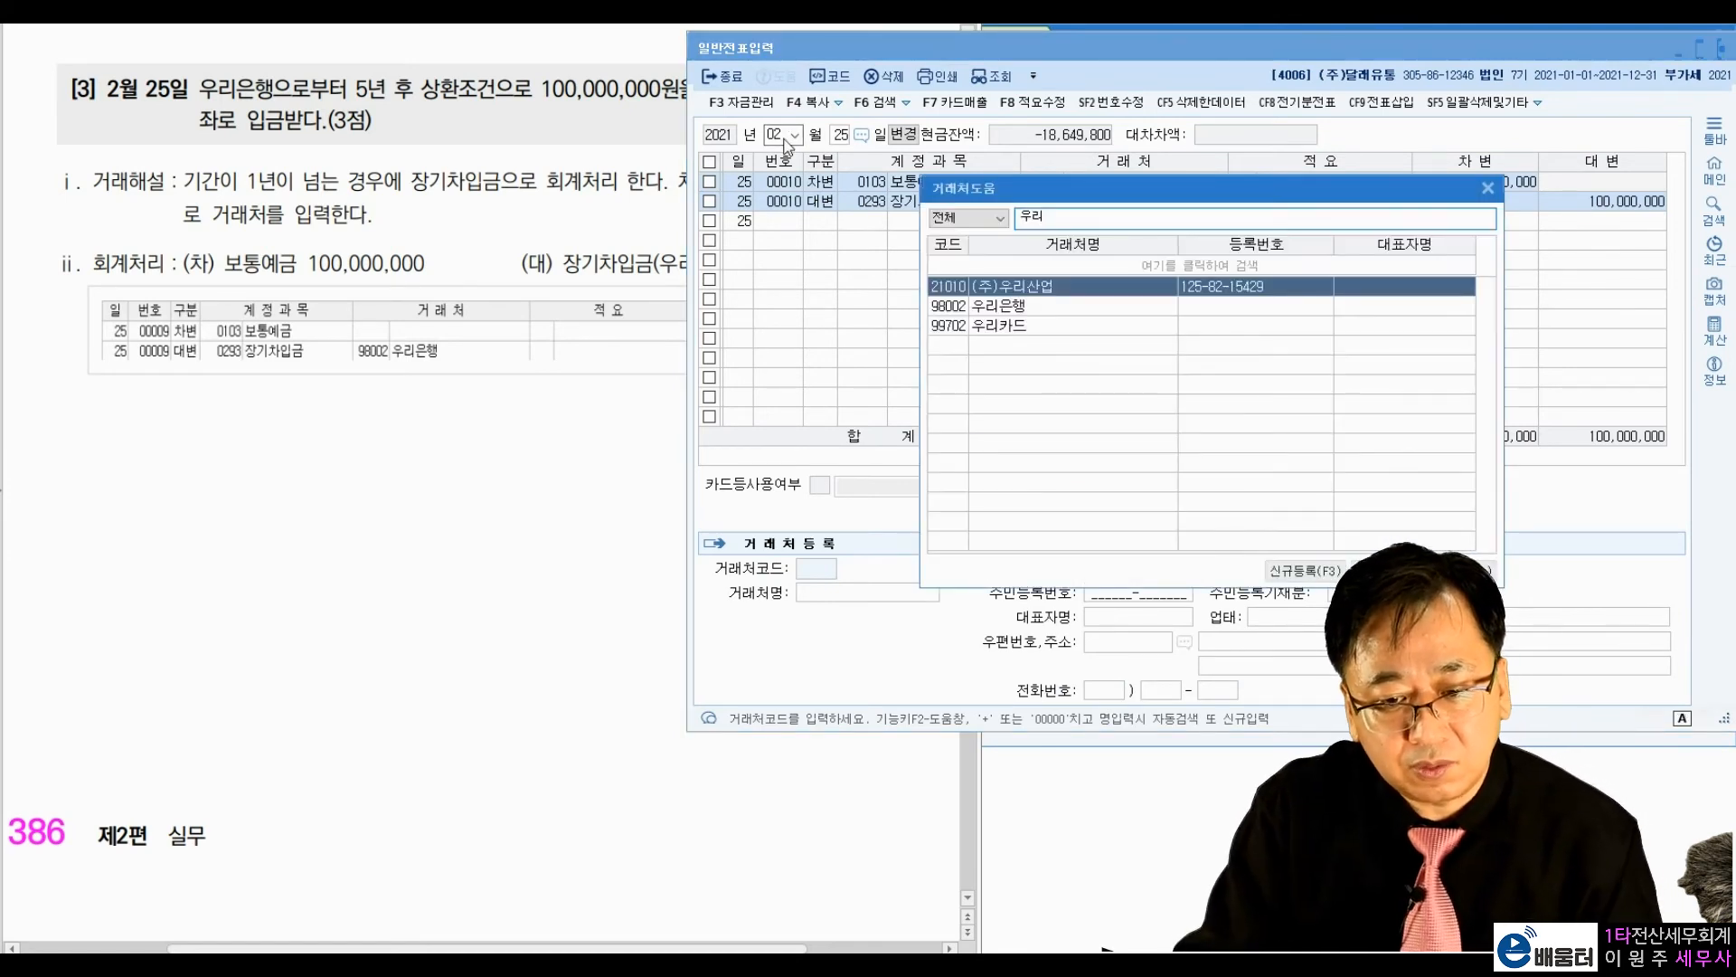
{"action": "key", "text": "Down"}
{"action": "key", "text": "Return"}
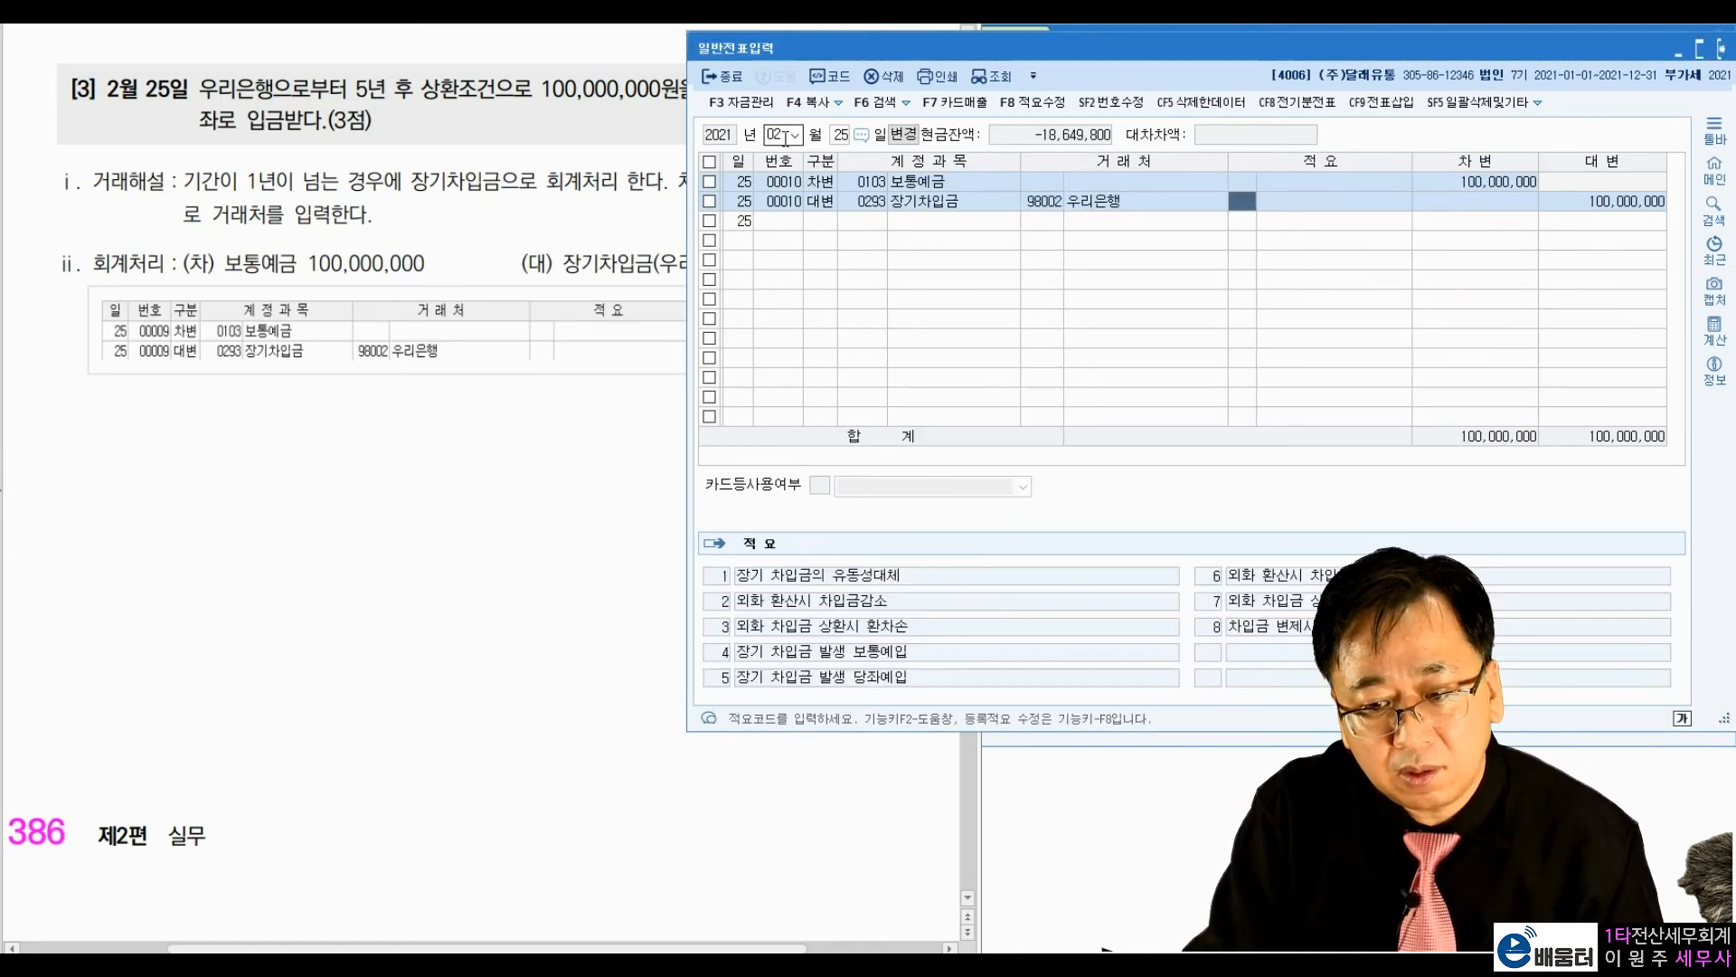
{"action": "key", "text": "Return"}
{"action": "key", "text": "Return"}
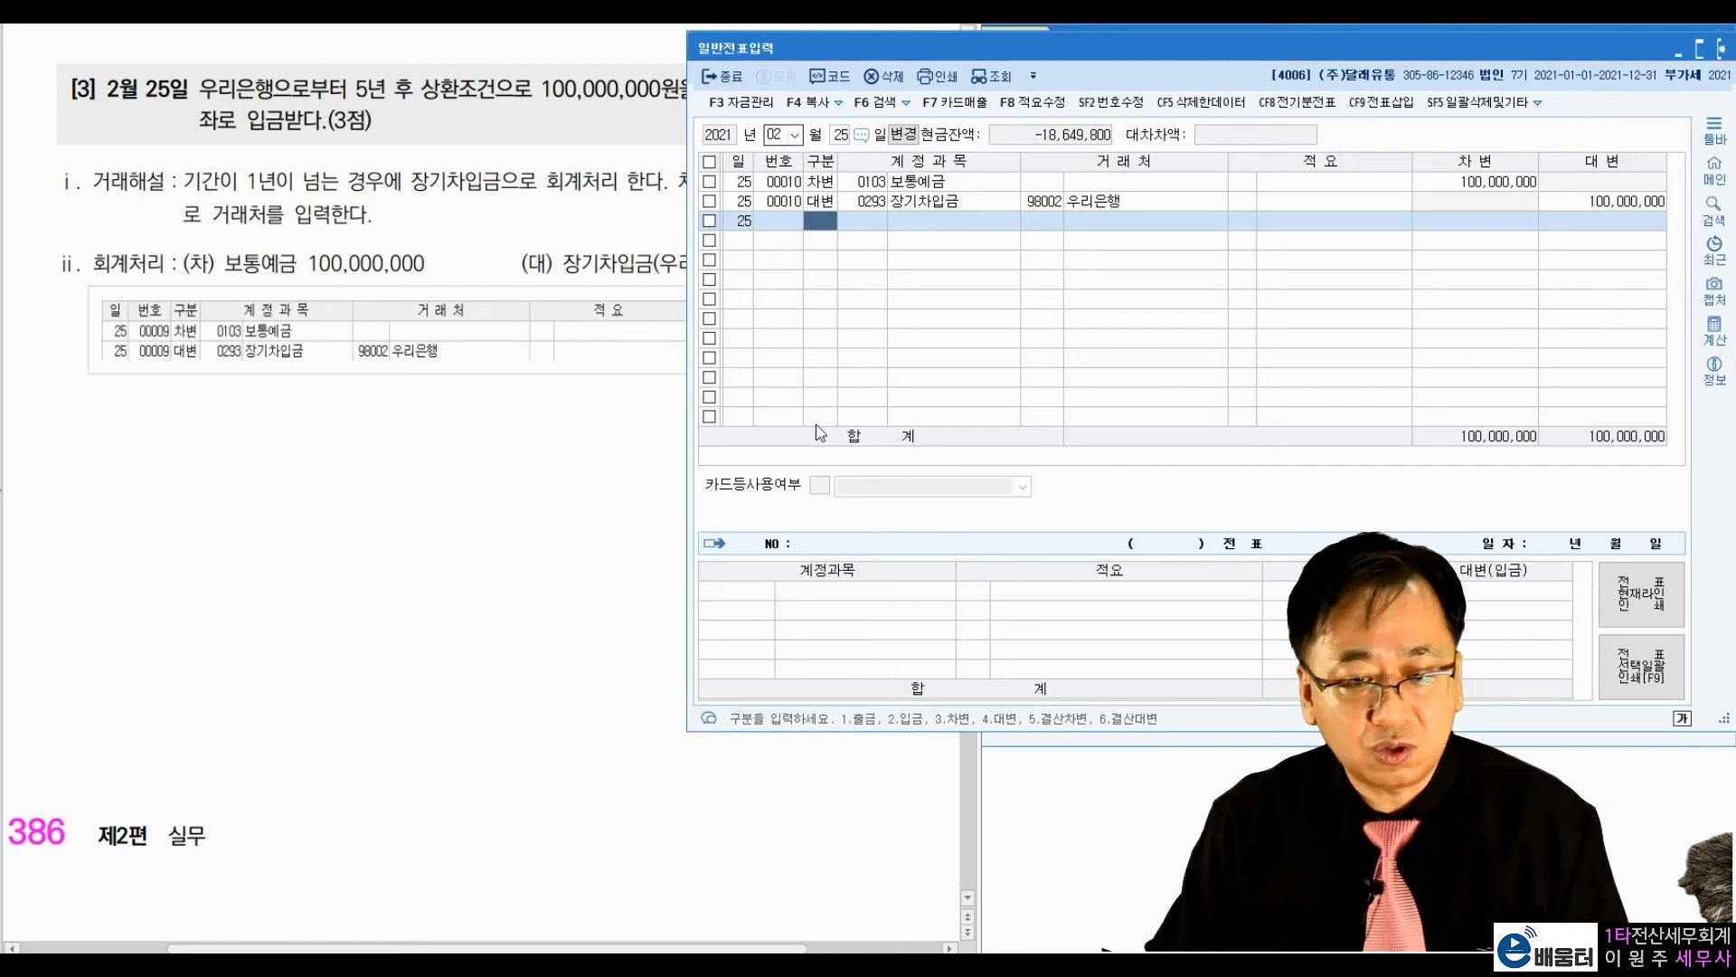
Step: Go to textbook exercise [4], dated 12월 22일, and mark the 사옥신축 loan, its 3,000,000 interest and the 보통예금 credit
{"action": "left_click", "coordinate": [506, 477]}
{"action": "scroll", "coordinate": [504, 479], "scroll_direction": "down", "scroll_amount": 10}
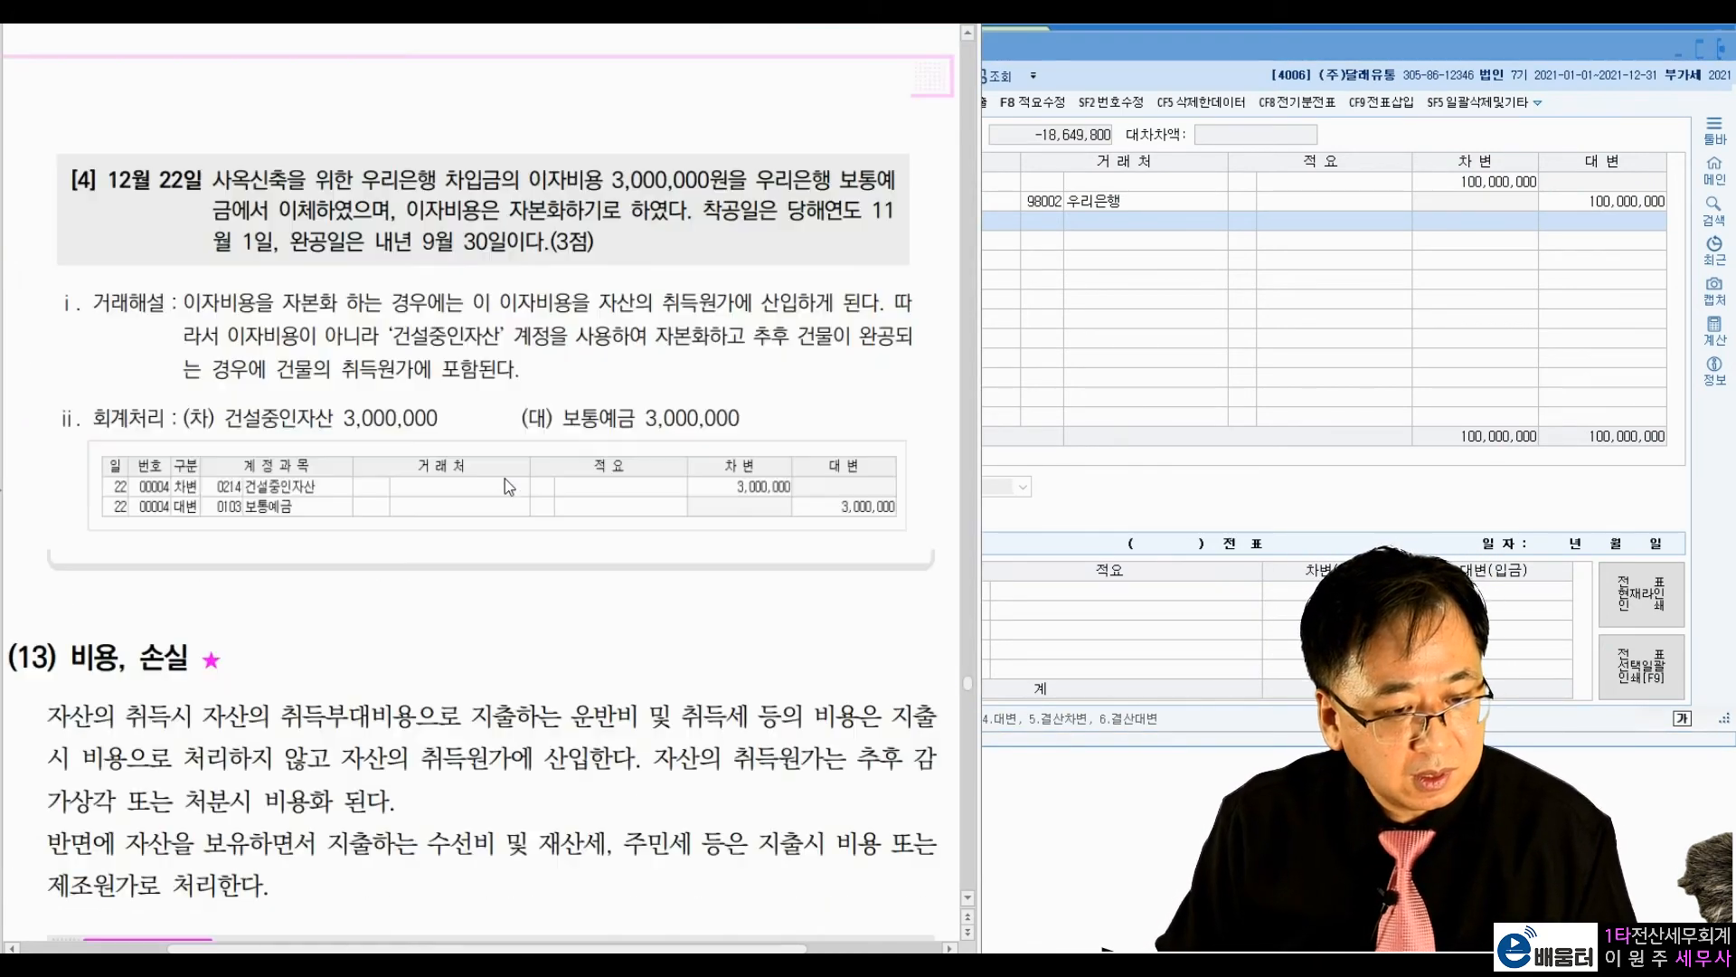
{"action": "scroll", "coordinate": [505, 479], "scroll_direction": "up", "scroll_amount": 1}
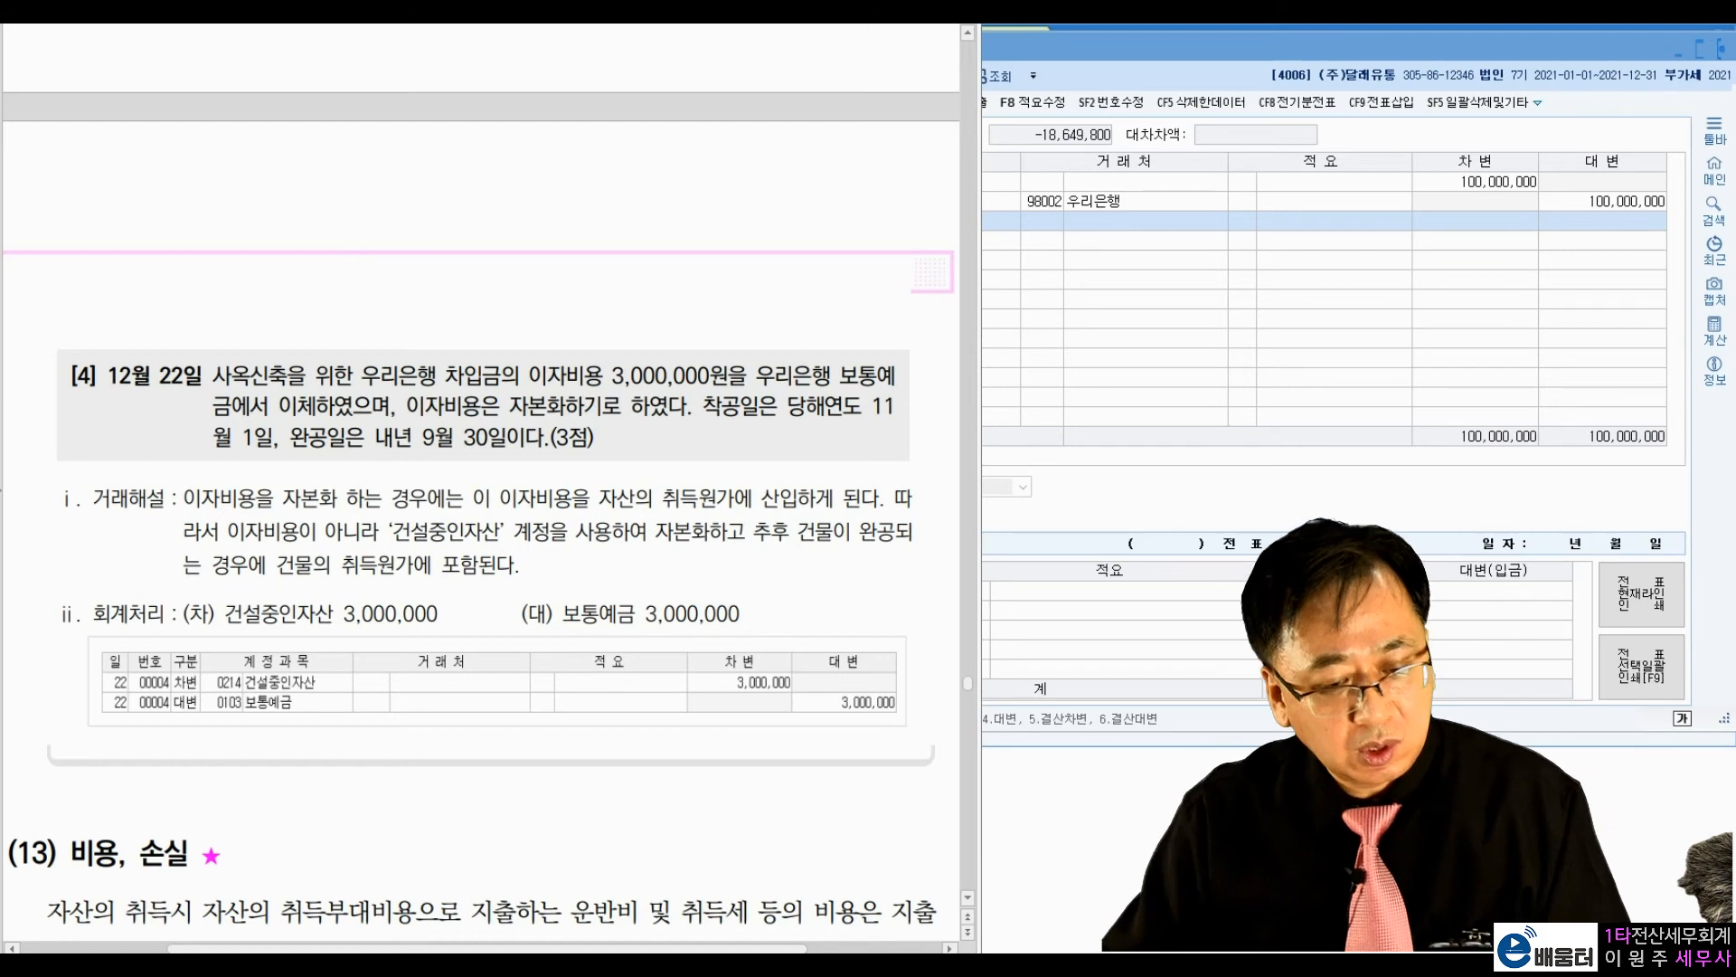
{"action": "left_click_drag", "start_coordinate": [218, 389], "coordinate": [416, 388]}
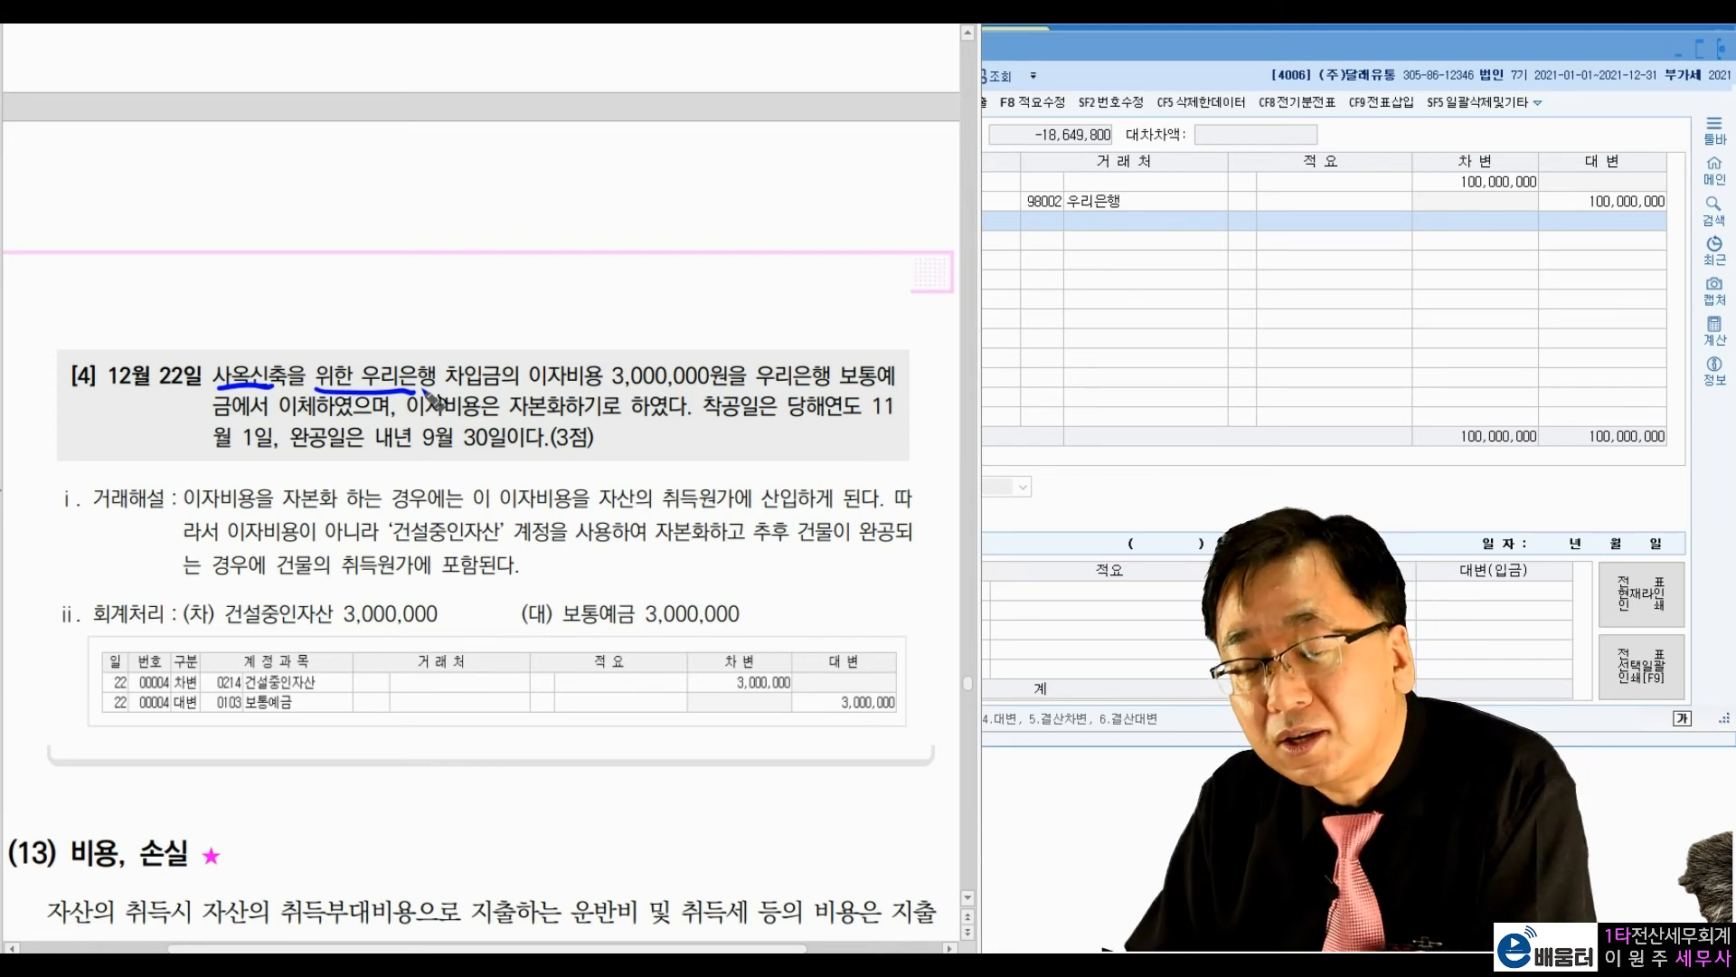
{"action": "mouse_move", "coordinate": [436, 369]}
{"action": "left_mouse_down"}
{"action": "mouse_move", "coordinate": [418, 398]}
{"action": "mouse_move", "coordinate": [640, 409]}
{"action": "mouse_move", "coordinate": [750, 378]}
{"action": "mouse_move", "coordinate": [878, 387]}
{"action": "left_mouse_up"}
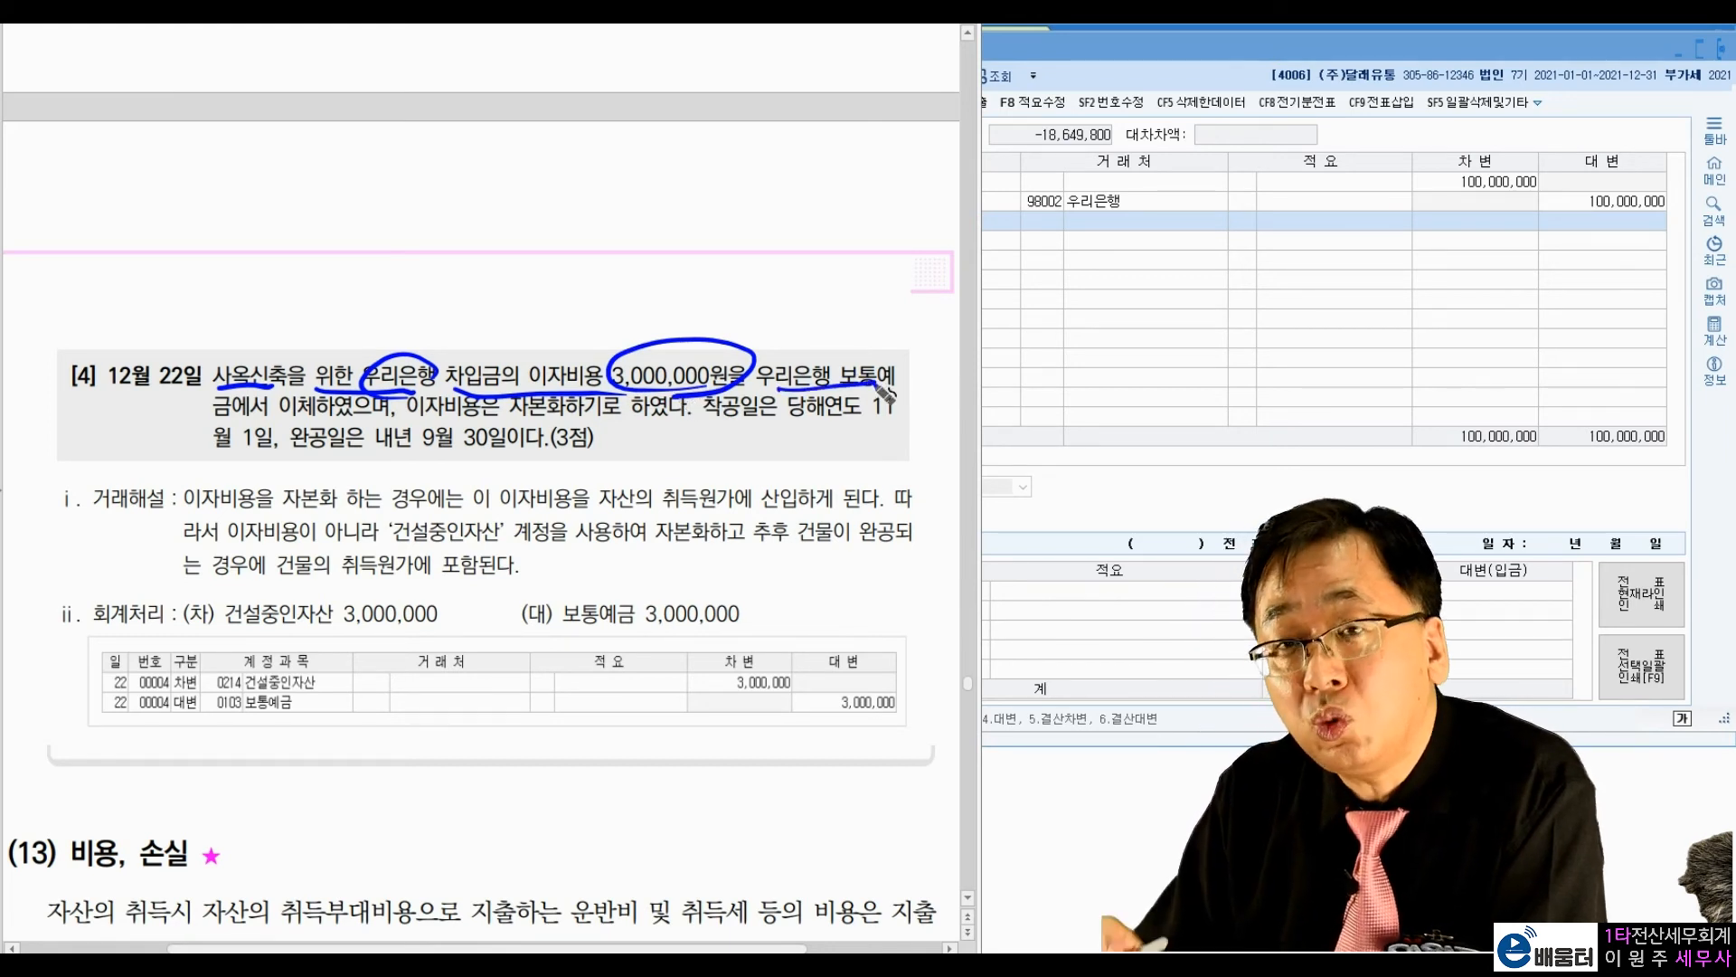
{"action": "left_click_drag", "start_coordinate": [527, 640], "coordinate": [773, 624]}
{"action": "left_click", "coordinate": [812, 625]}
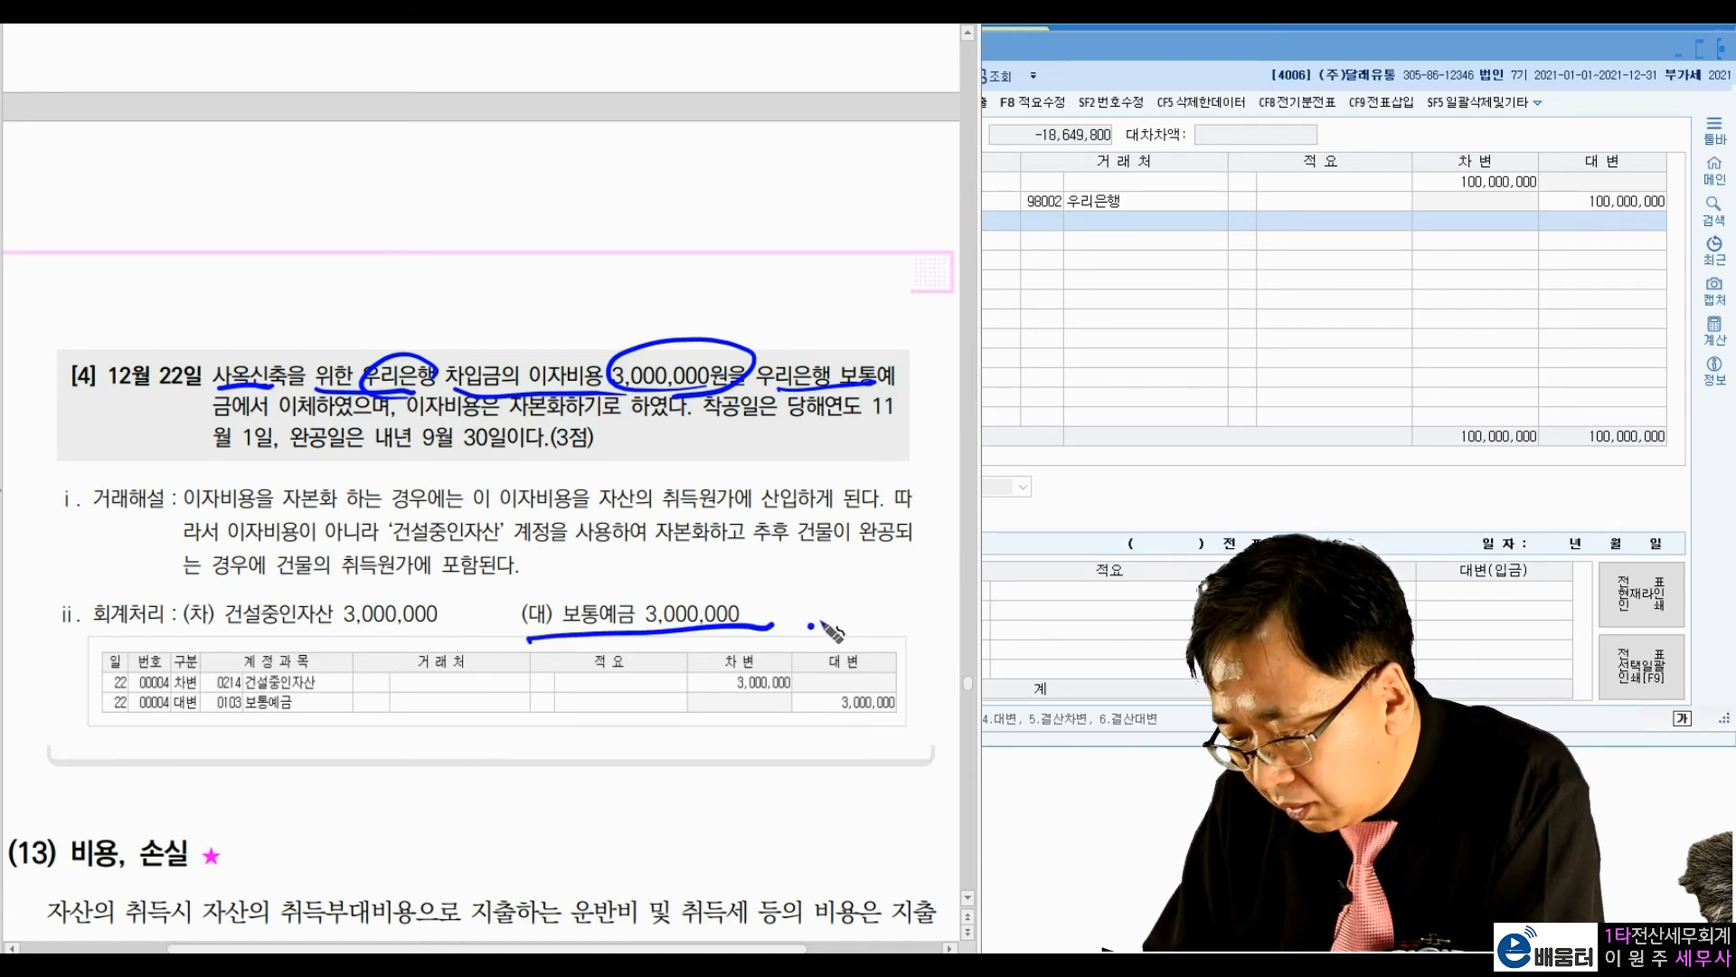
Step: Study why exercise [4]'s interest is capitalised, marking 자본화, its link to 건물 and the completion date, and clear the marks
{"action": "left_click_drag", "start_coordinate": [419, 418], "coordinate": [669, 414]}
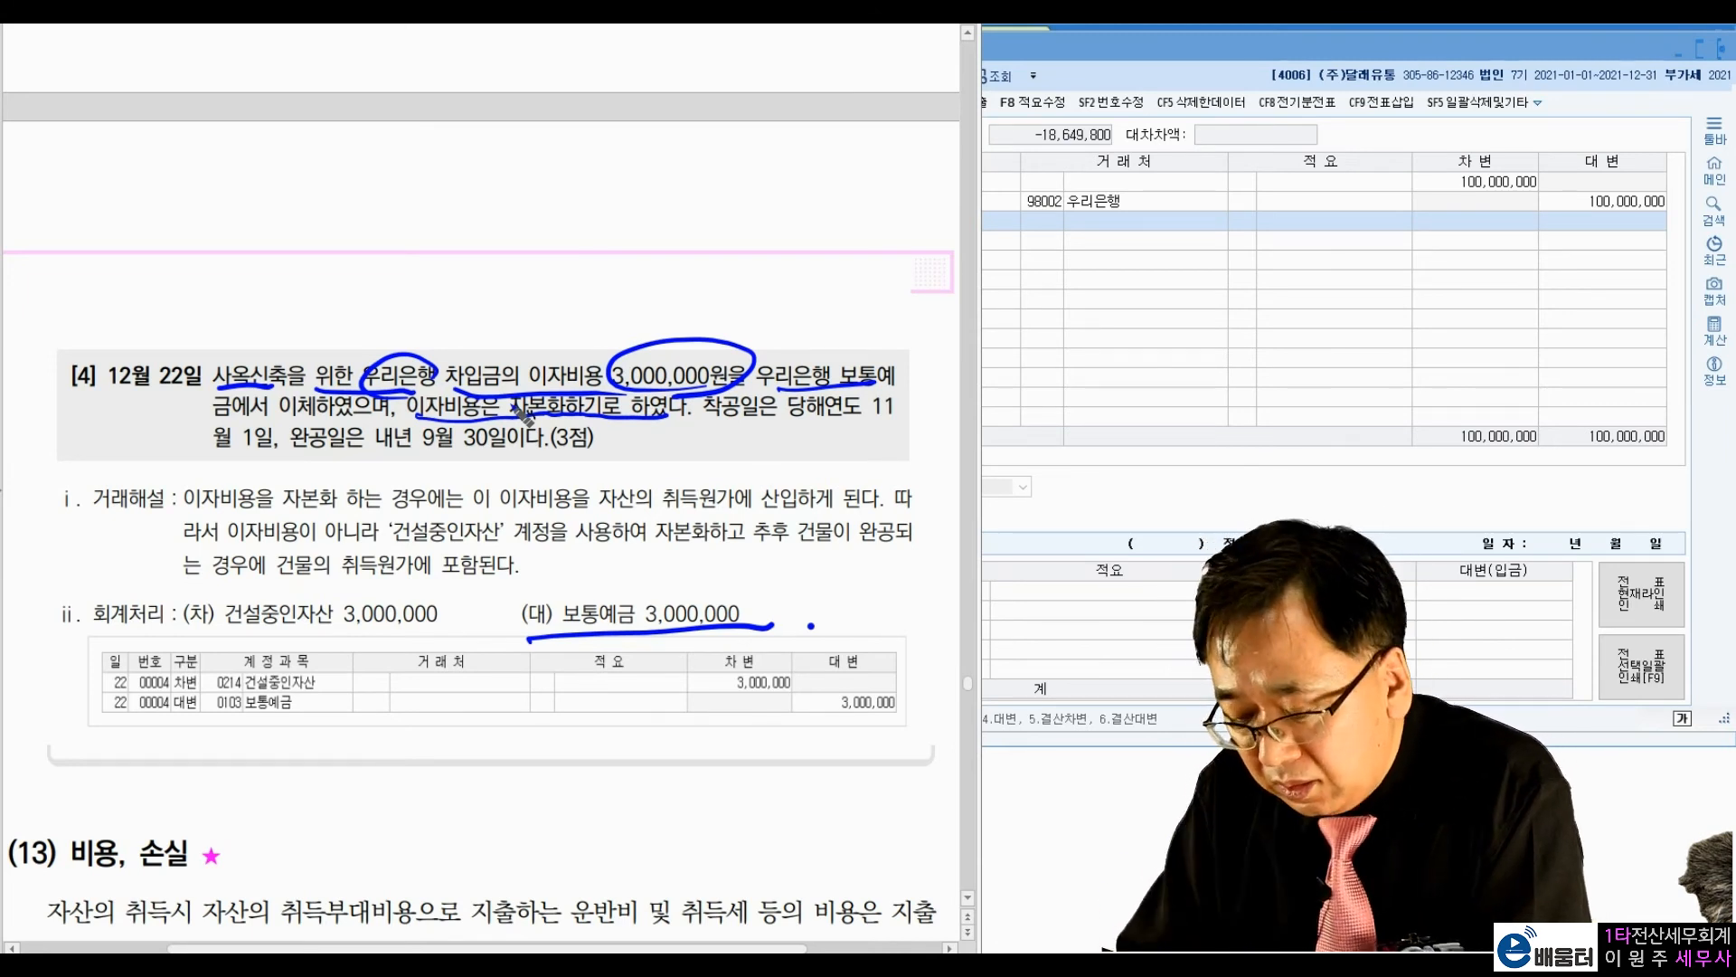
{"action": "left_click_drag", "start_coordinate": [244, 413], "coordinate": [280, 402]}
{"action": "mouse_move", "coordinate": [292, 320]}
{"action": "left_mouse_down"}
{"action": "mouse_move", "coordinate": [260, 352]}
{"action": "mouse_move", "coordinate": [449, 290]}
{"action": "left_mouse_up"}
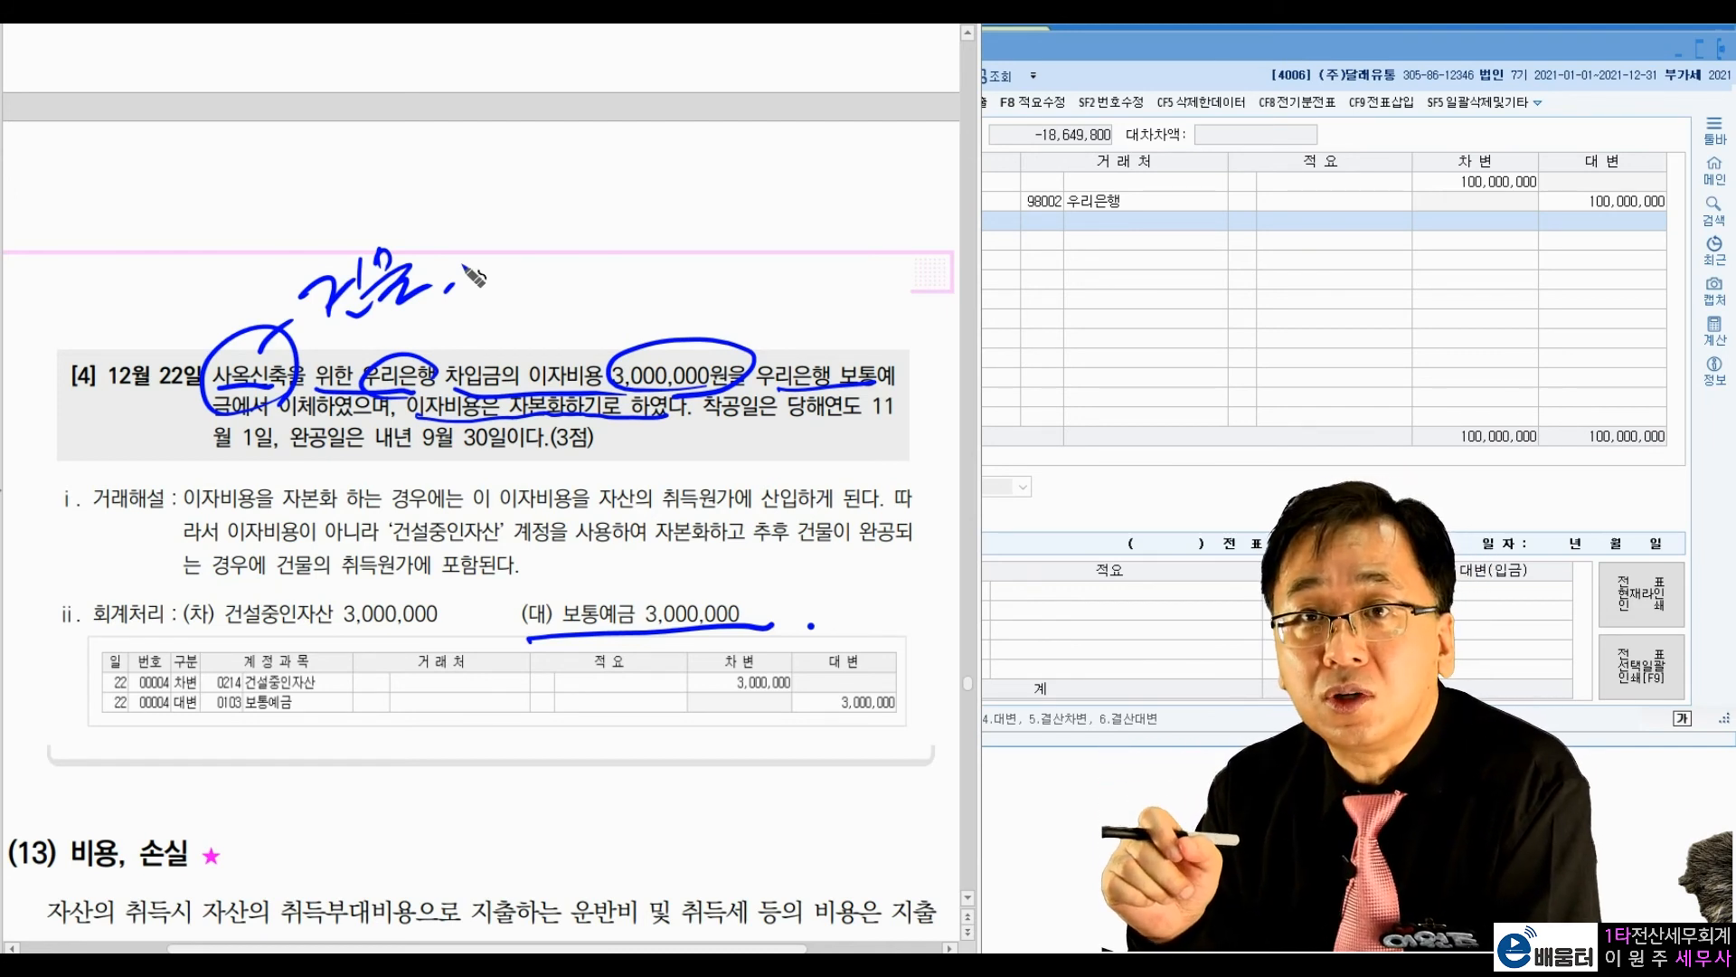
{"action": "mouse_move", "coordinate": [651, 348]}
{"action": "left_mouse_down"}
{"action": "mouse_move", "coordinate": [493, 254]}
{"action": "mouse_move", "coordinate": [482, 225]}
{"action": "mouse_move", "coordinate": [489, 259]}
{"action": "left_mouse_up"}
{"action": "left_click", "coordinate": [527, 276]}
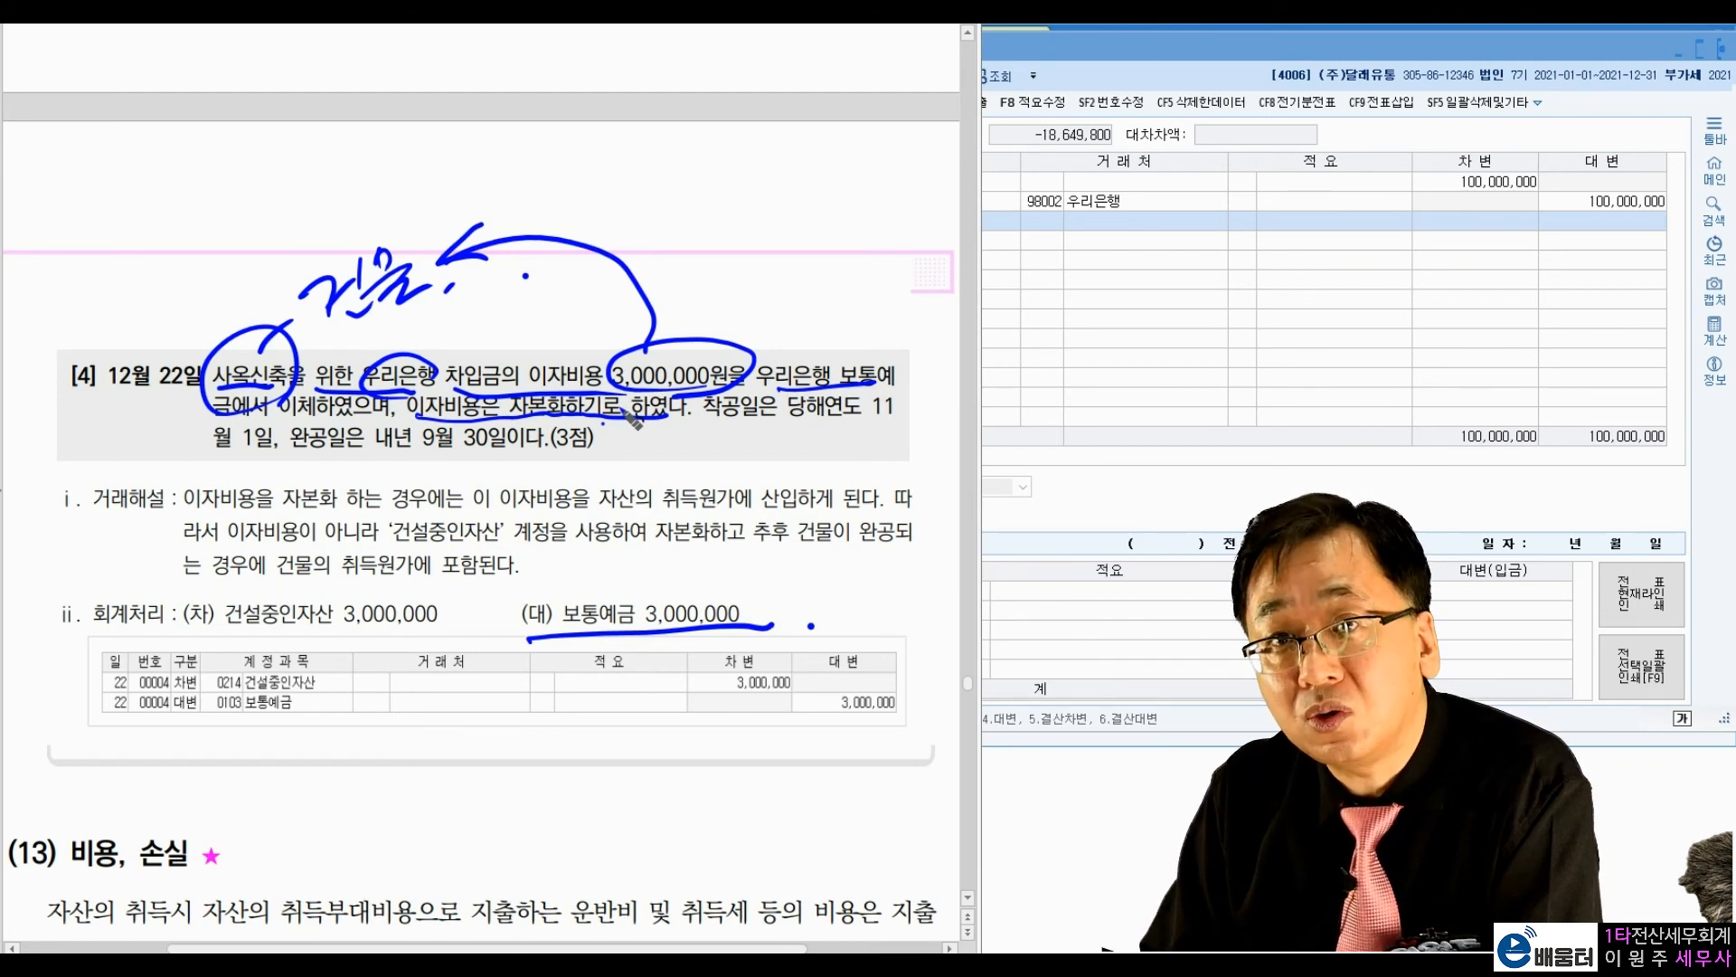
{"action": "mouse_move", "coordinate": [457, 423]}
{"action": "left_mouse_down"}
{"action": "mouse_move", "coordinate": [452, 472]}
{"action": "mouse_move", "coordinate": [586, 457]}
{"action": "mouse_move", "coordinate": [599, 424]}
{"action": "left_mouse_up"}
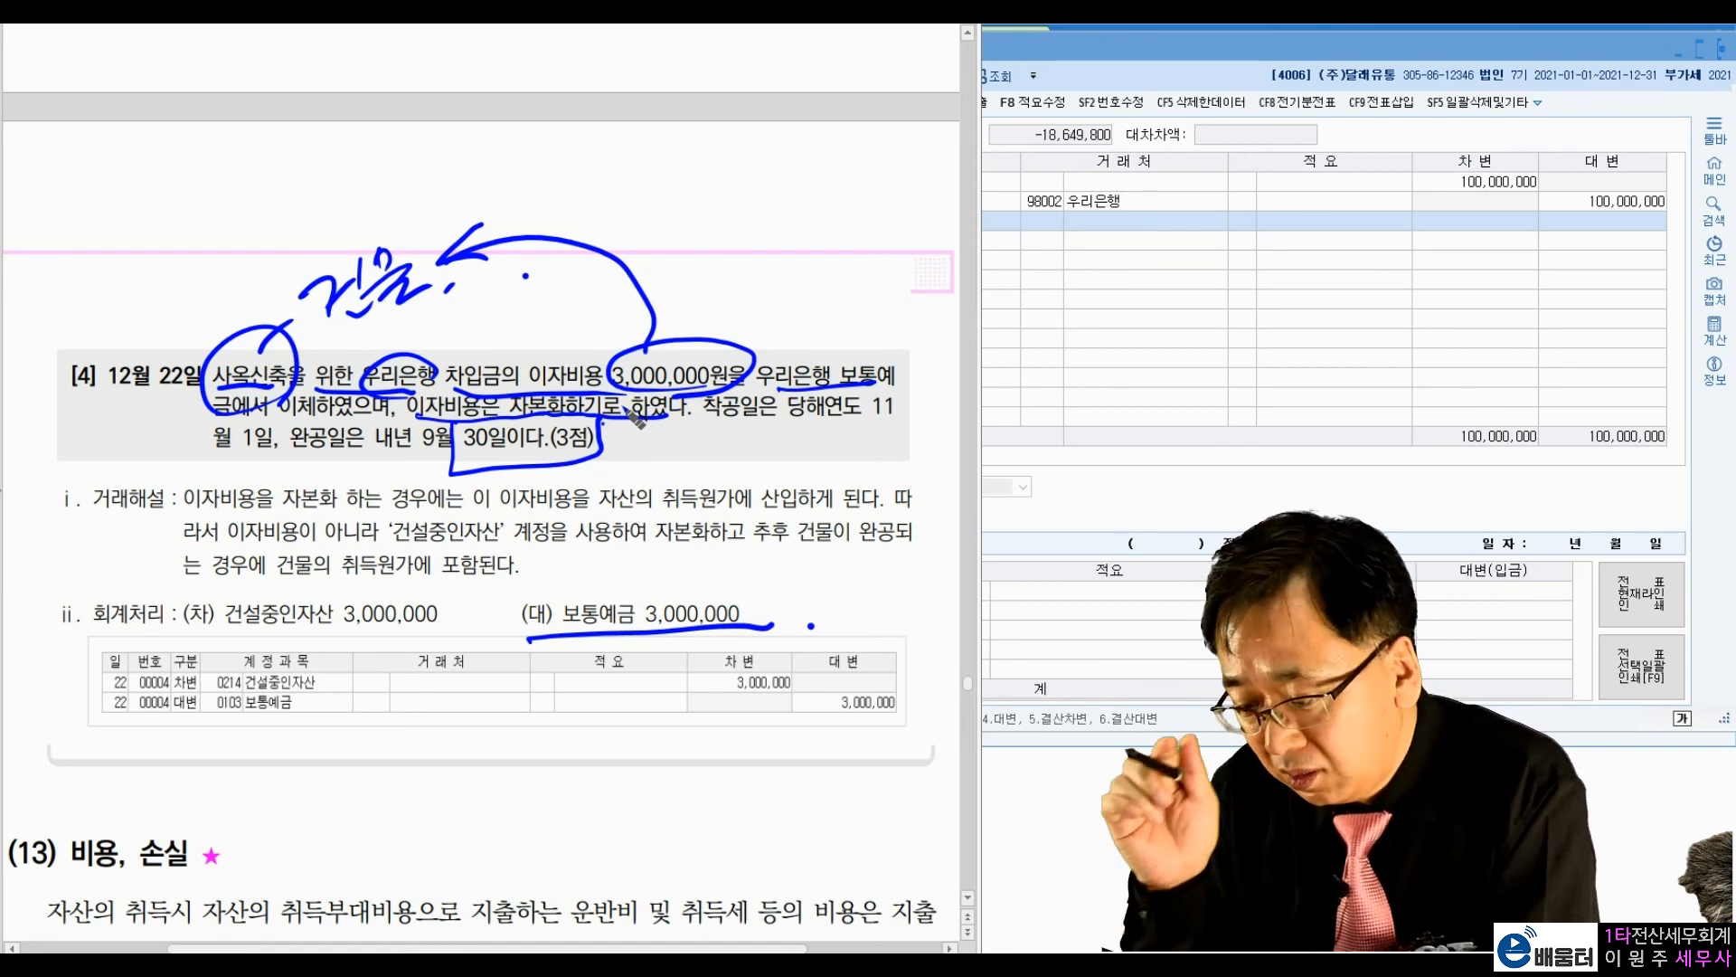
{"action": "left_click", "coordinate": [719, 312]}
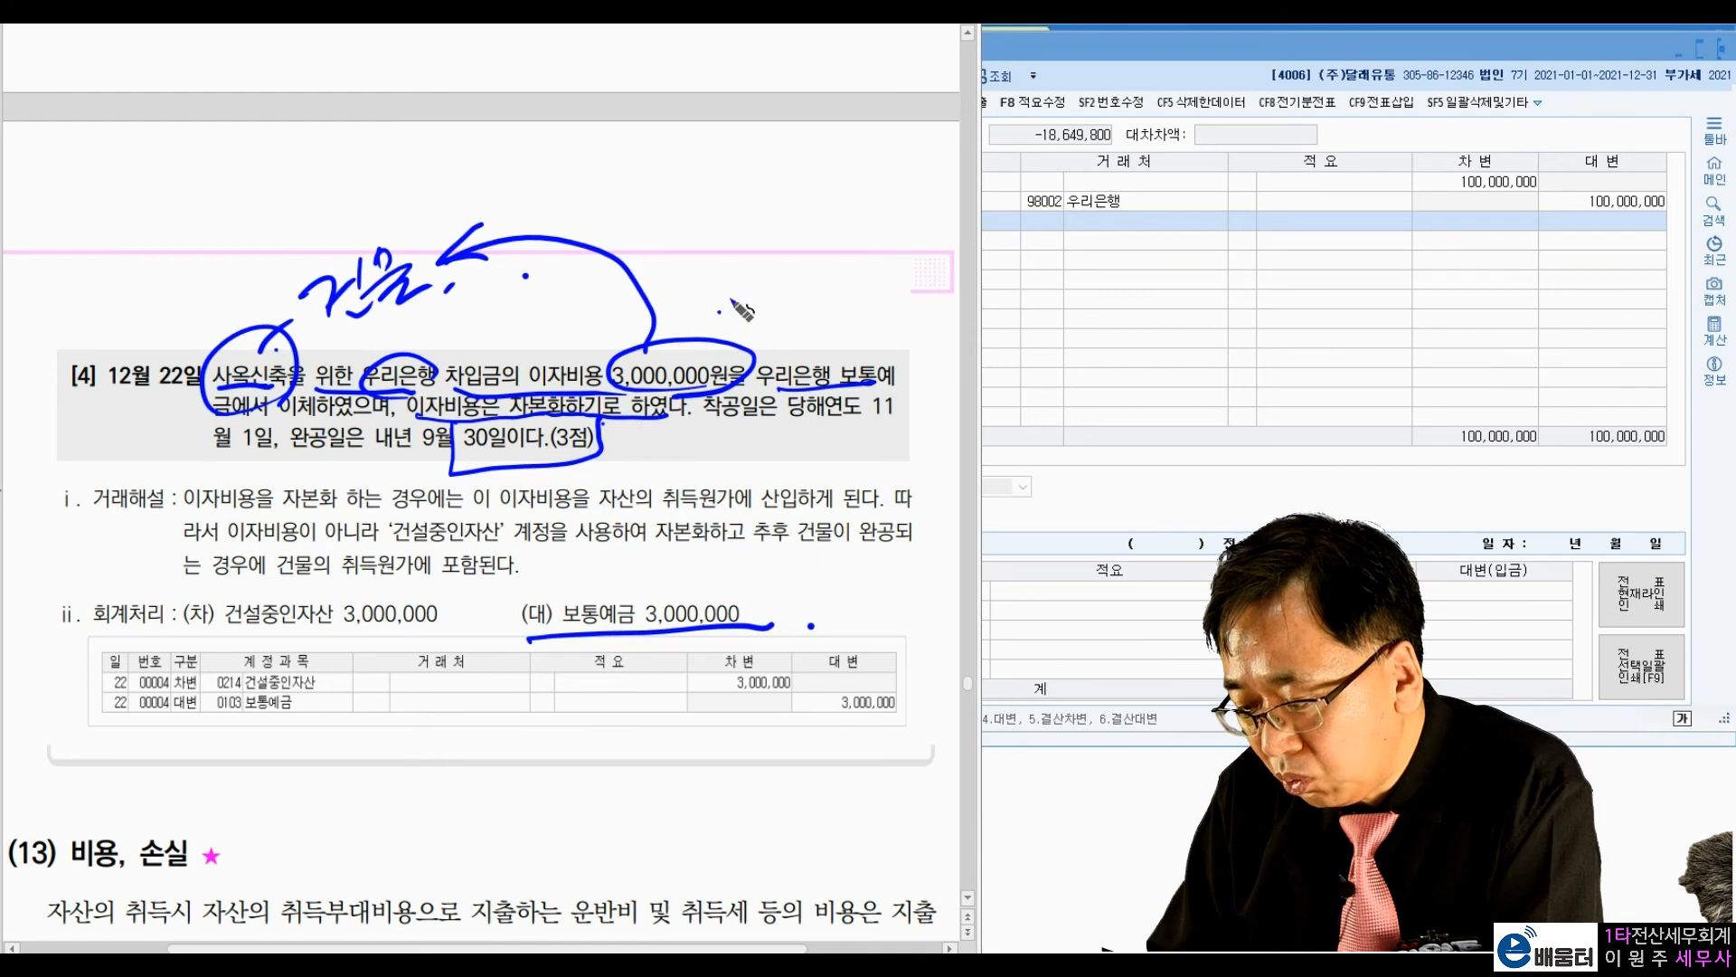
{"action": "mouse_move", "coordinate": [417, 316]}
{"action": "left_mouse_down"}
{"action": "mouse_move", "coordinate": [276, 328]}
{"action": "mouse_move", "coordinate": [457, 272]}
{"action": "left_mouse_up"}
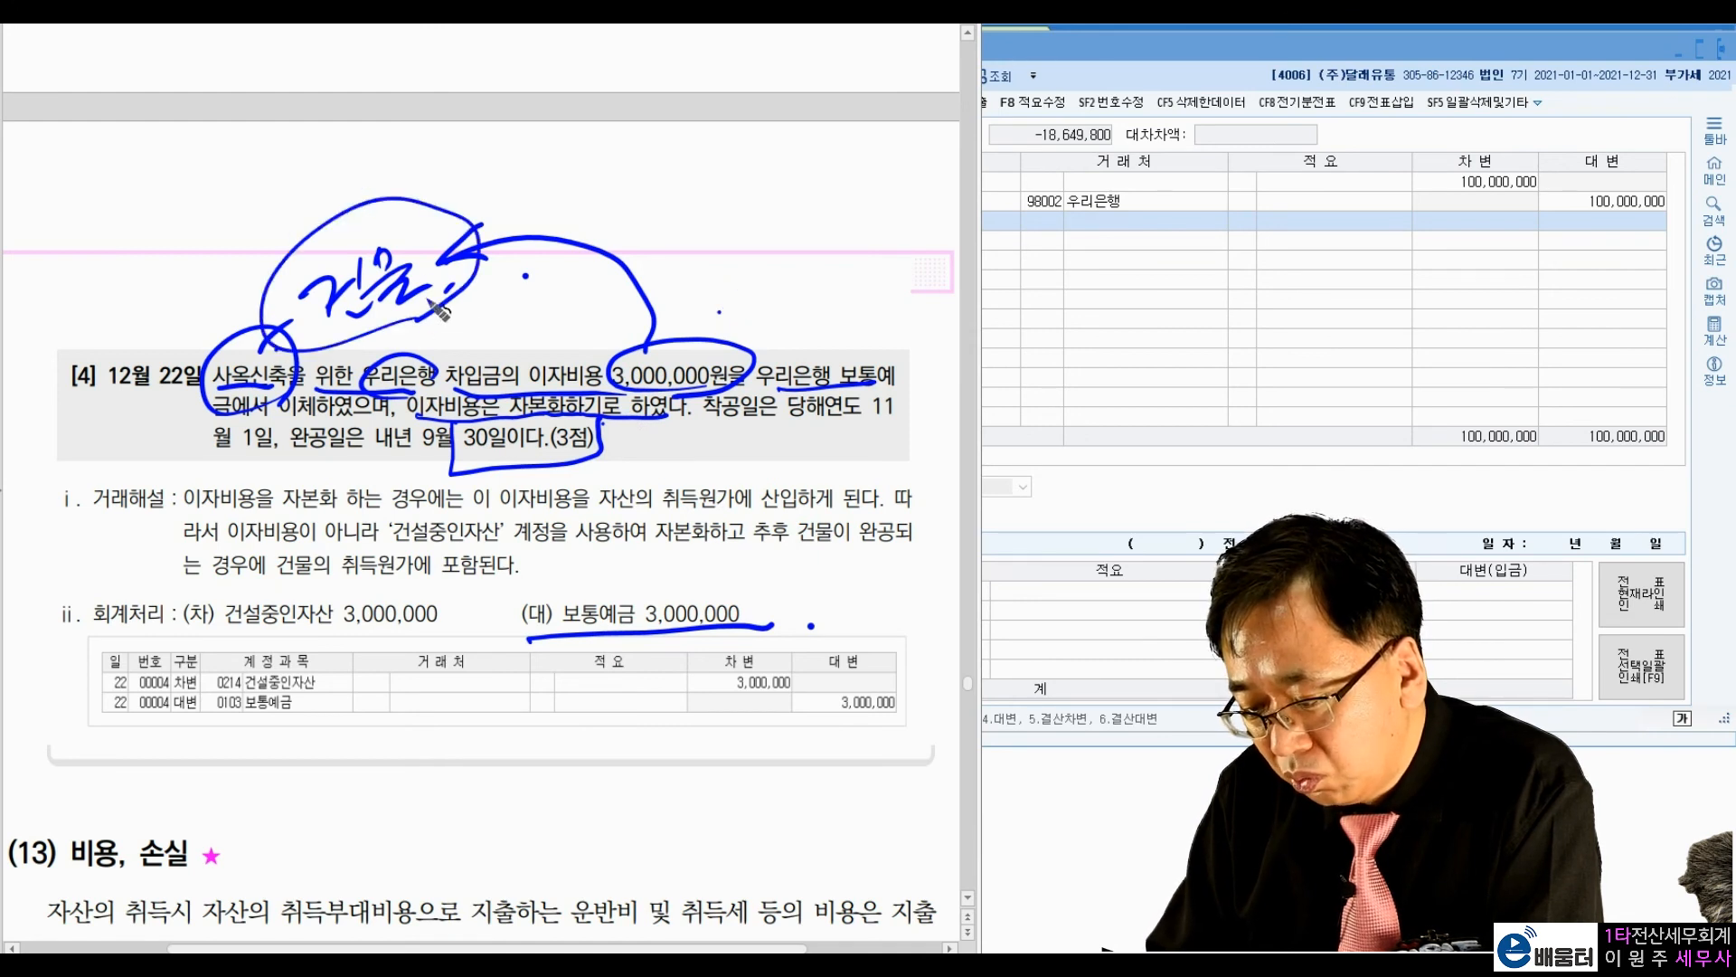
{"action": "left_click", "coordinate": [484, 314]}
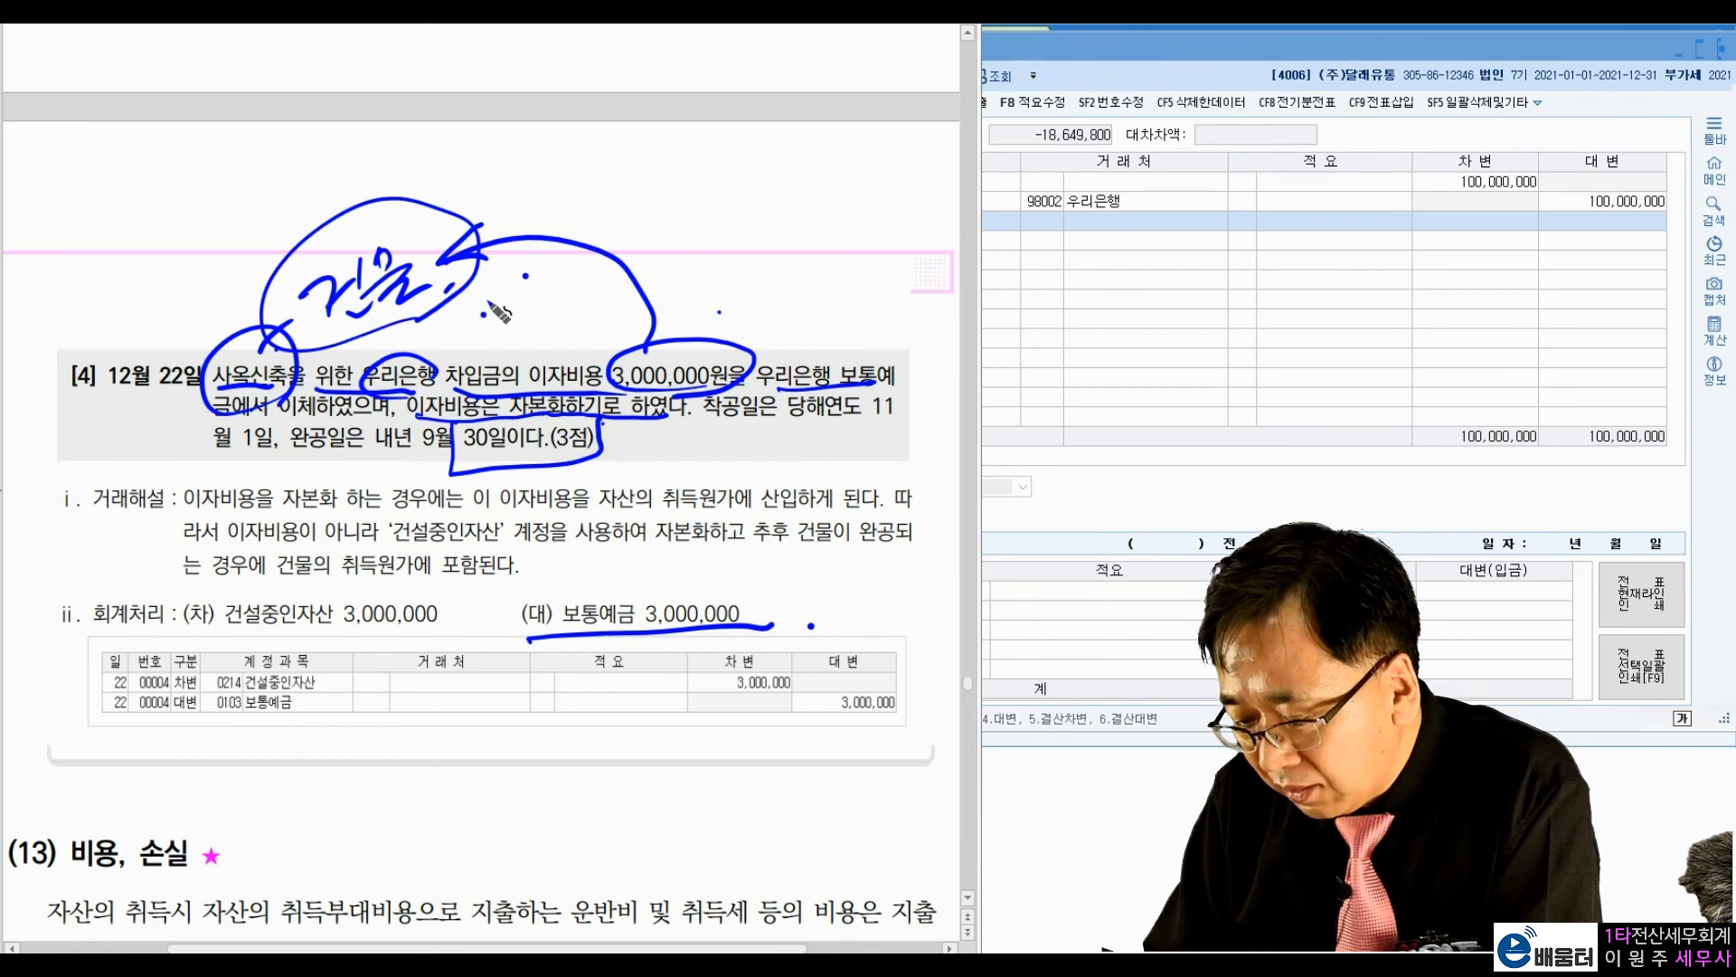
{"action": "left_click_drag", "start_coordinate": [326, 470], "coordinate": [524, 461]}
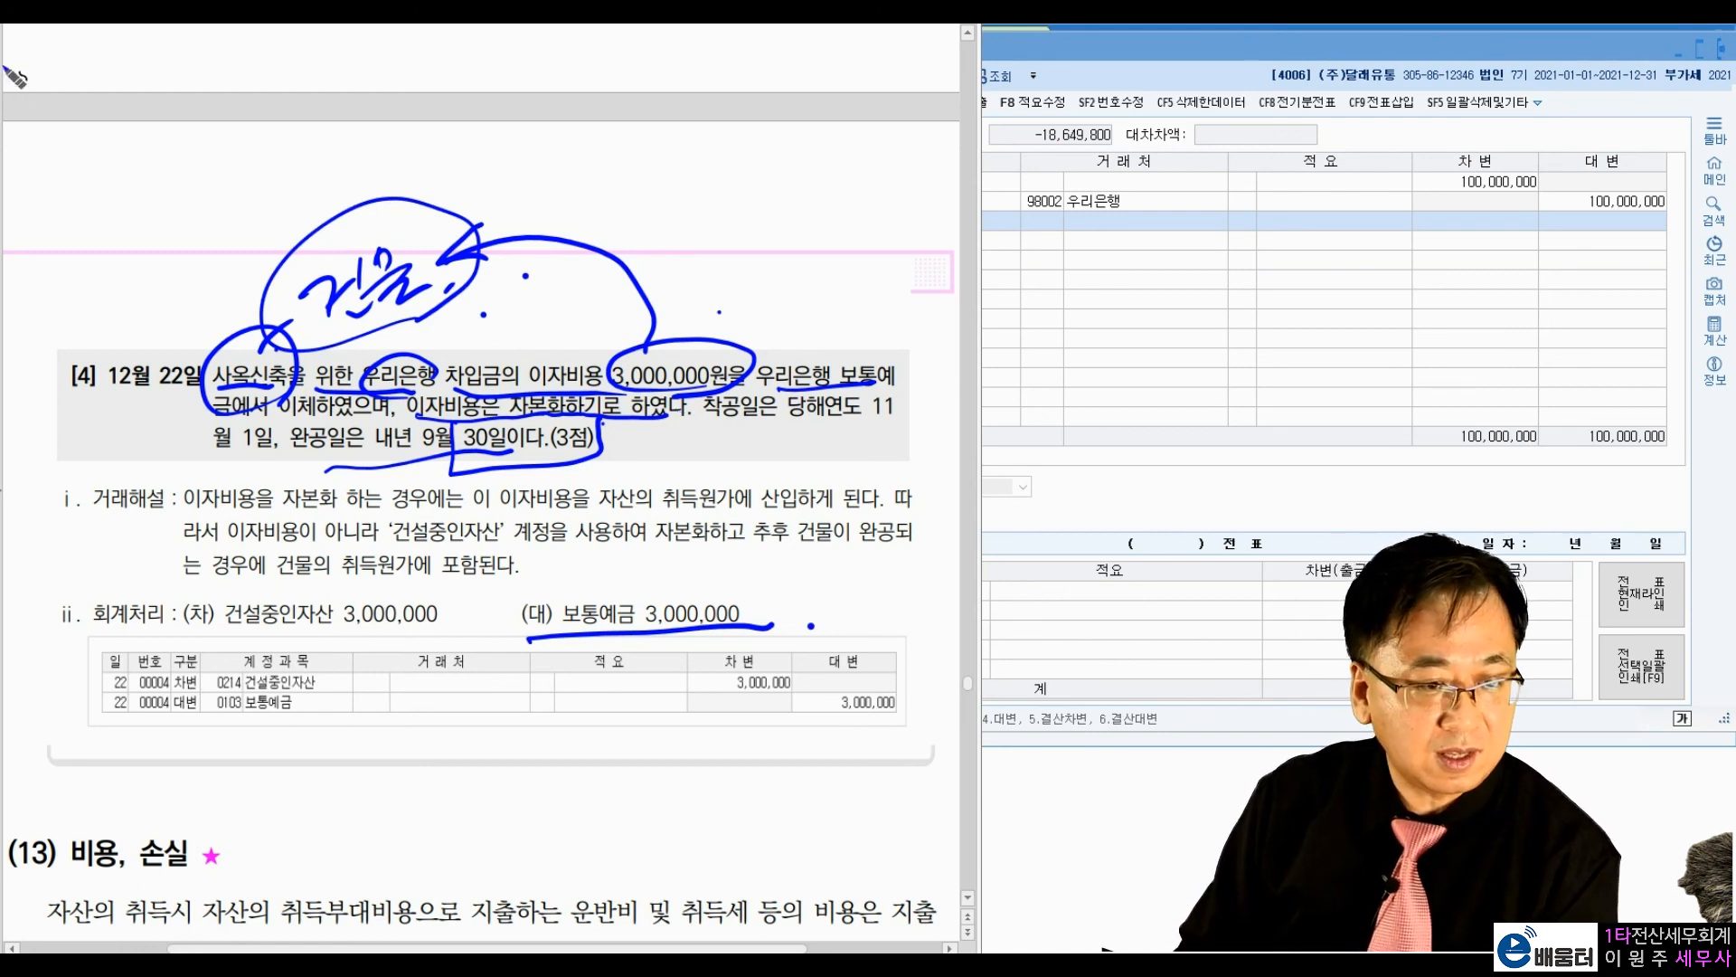
{"action": "key", "text": "Escape"}
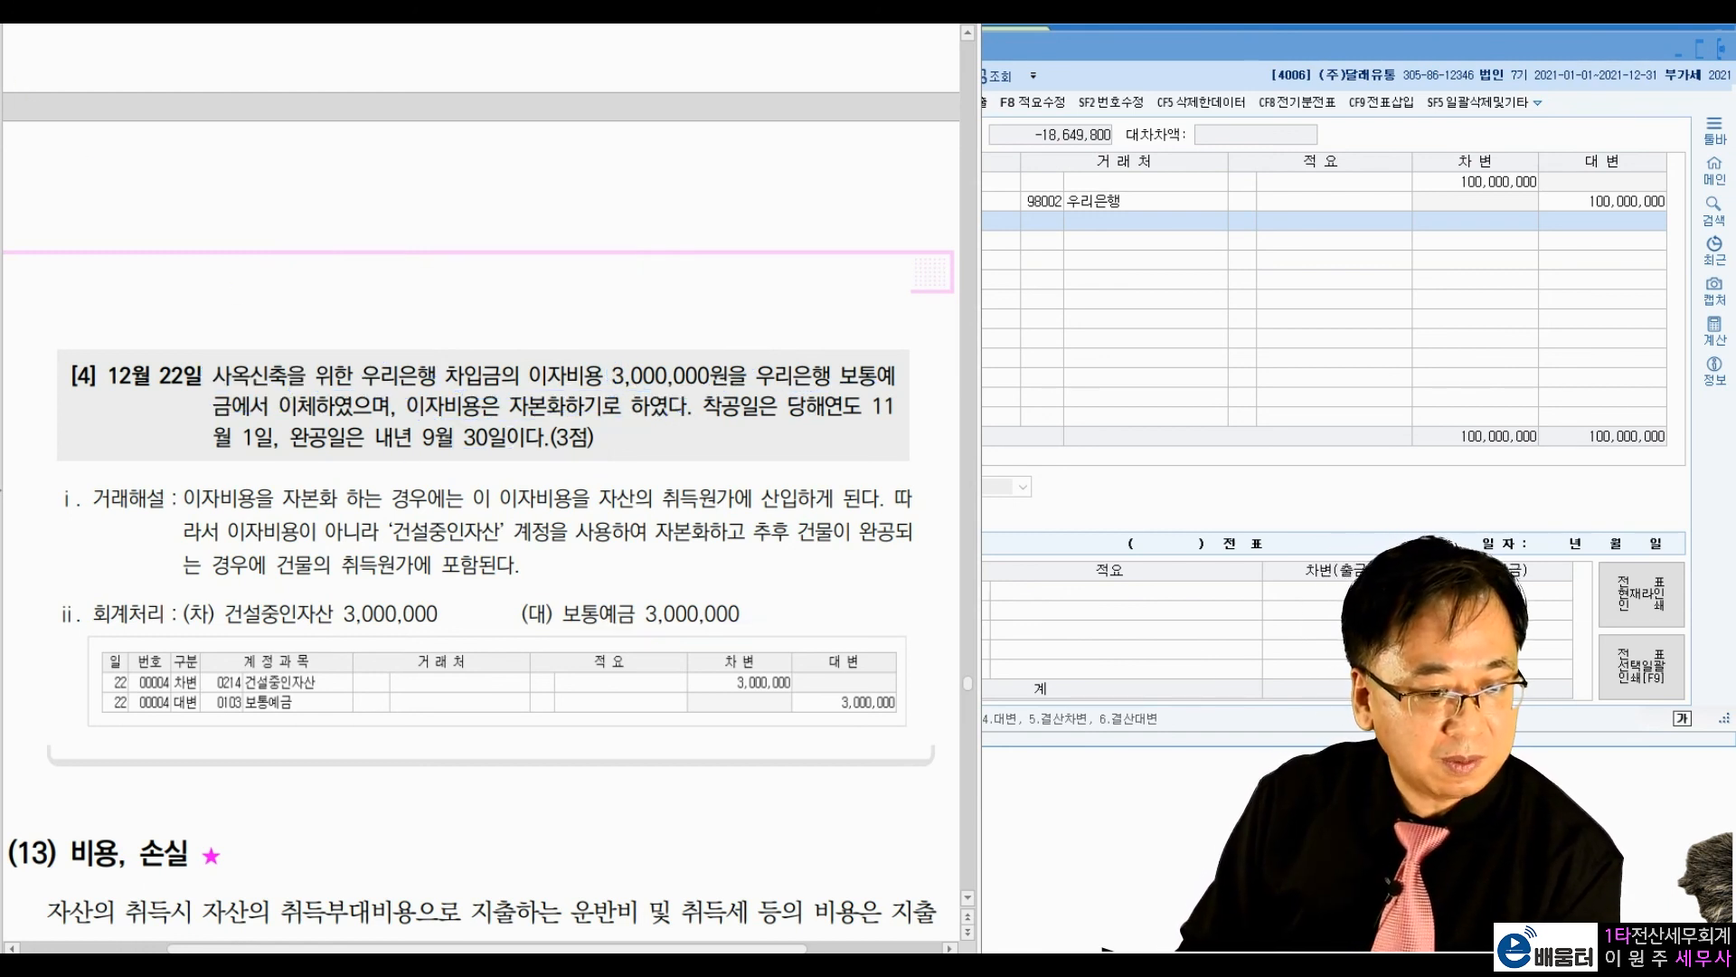
Step: Return to the 일반전표입력 window and set the voucher date to 12월 22일
{"action": "left_click", "coordinate": [1104, 341]}
{"action": "left_click", "coordinate": [783, 136]}
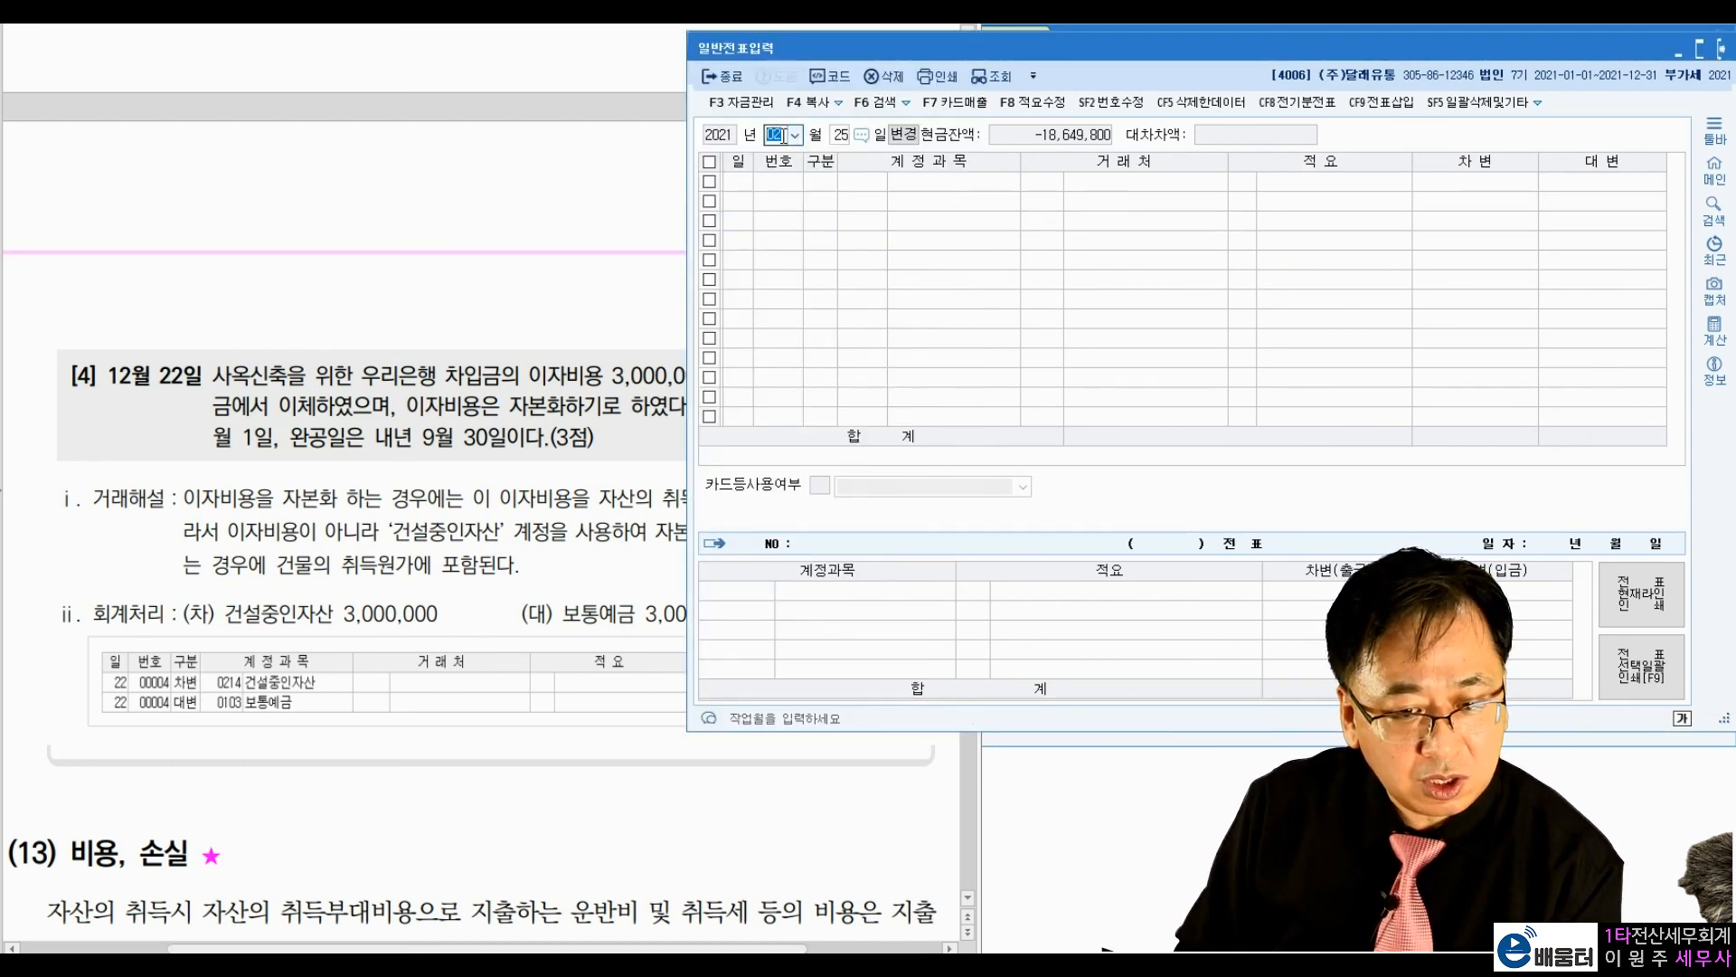
{"action": "type", "text": "12"}
{"action": "key", "text": "Return"}
{"action": "type", "text": "22"}
{"action": "key", "text": "Return"}
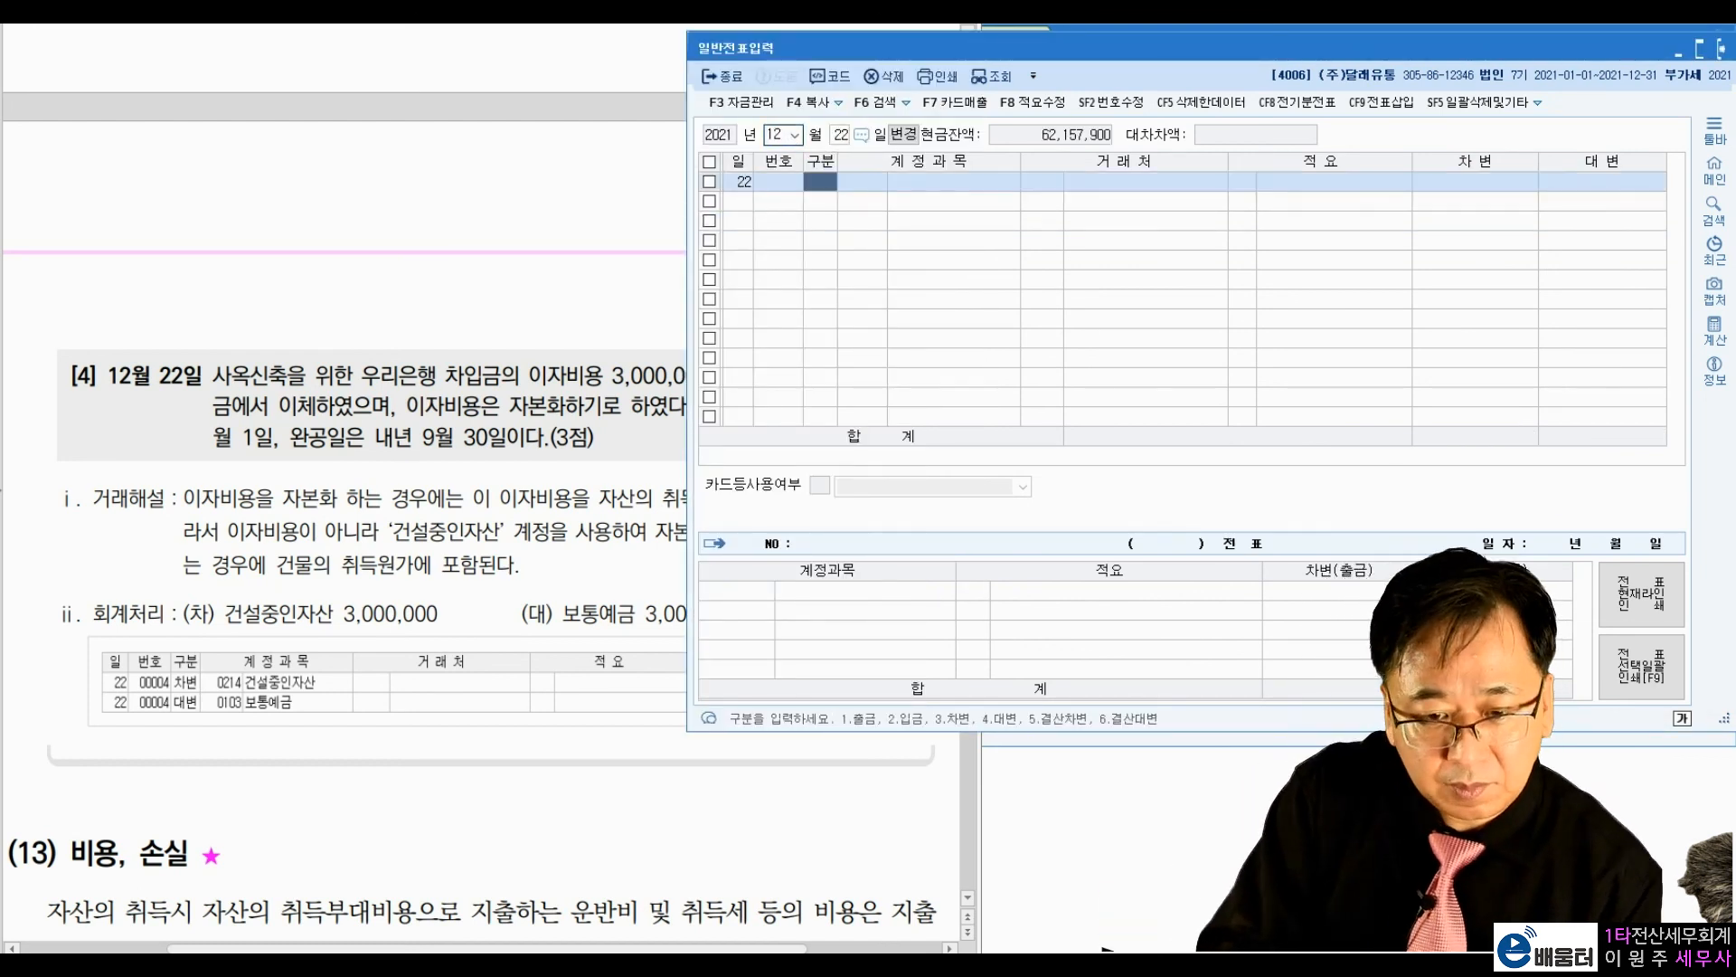
{"action": "key", "text": "Return"}
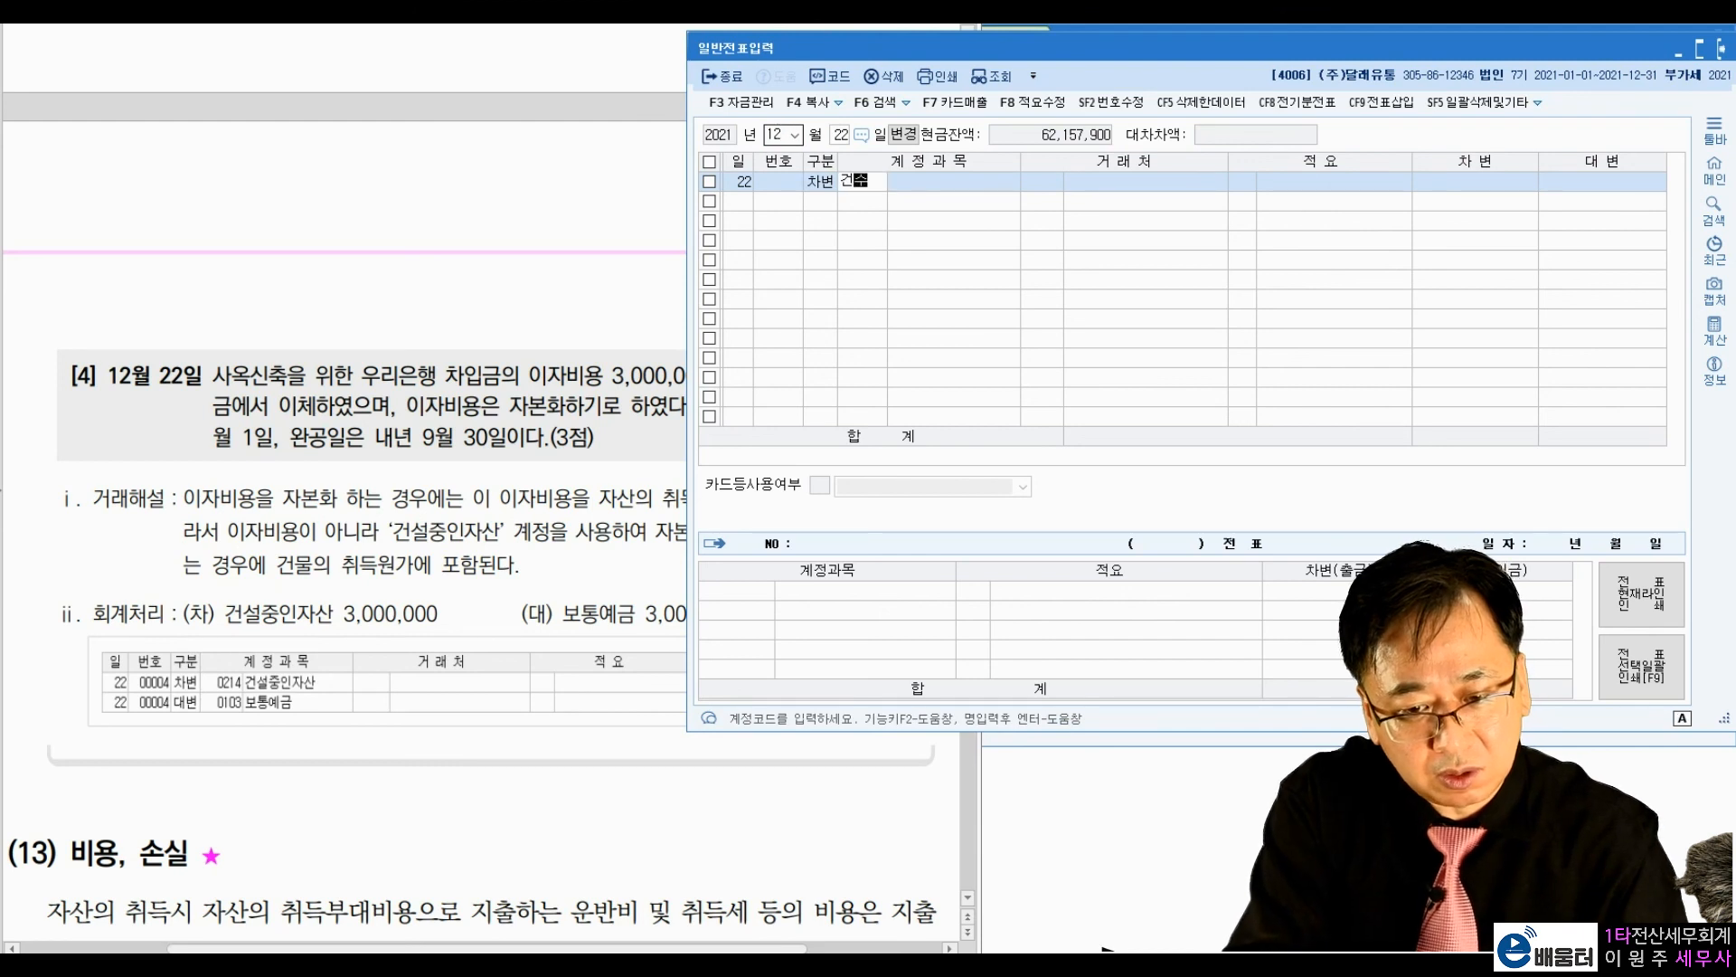
Step: Enter a debit line for 건설중인자산 (0214) of 3,000,000 on the 12월 22일 voucher
{"action": "type", "text": "건설중"}
{"action": "key", "text": "Return"}
{"action": "key", "text": "Return"}
{"action": "key", "text": "Return"}
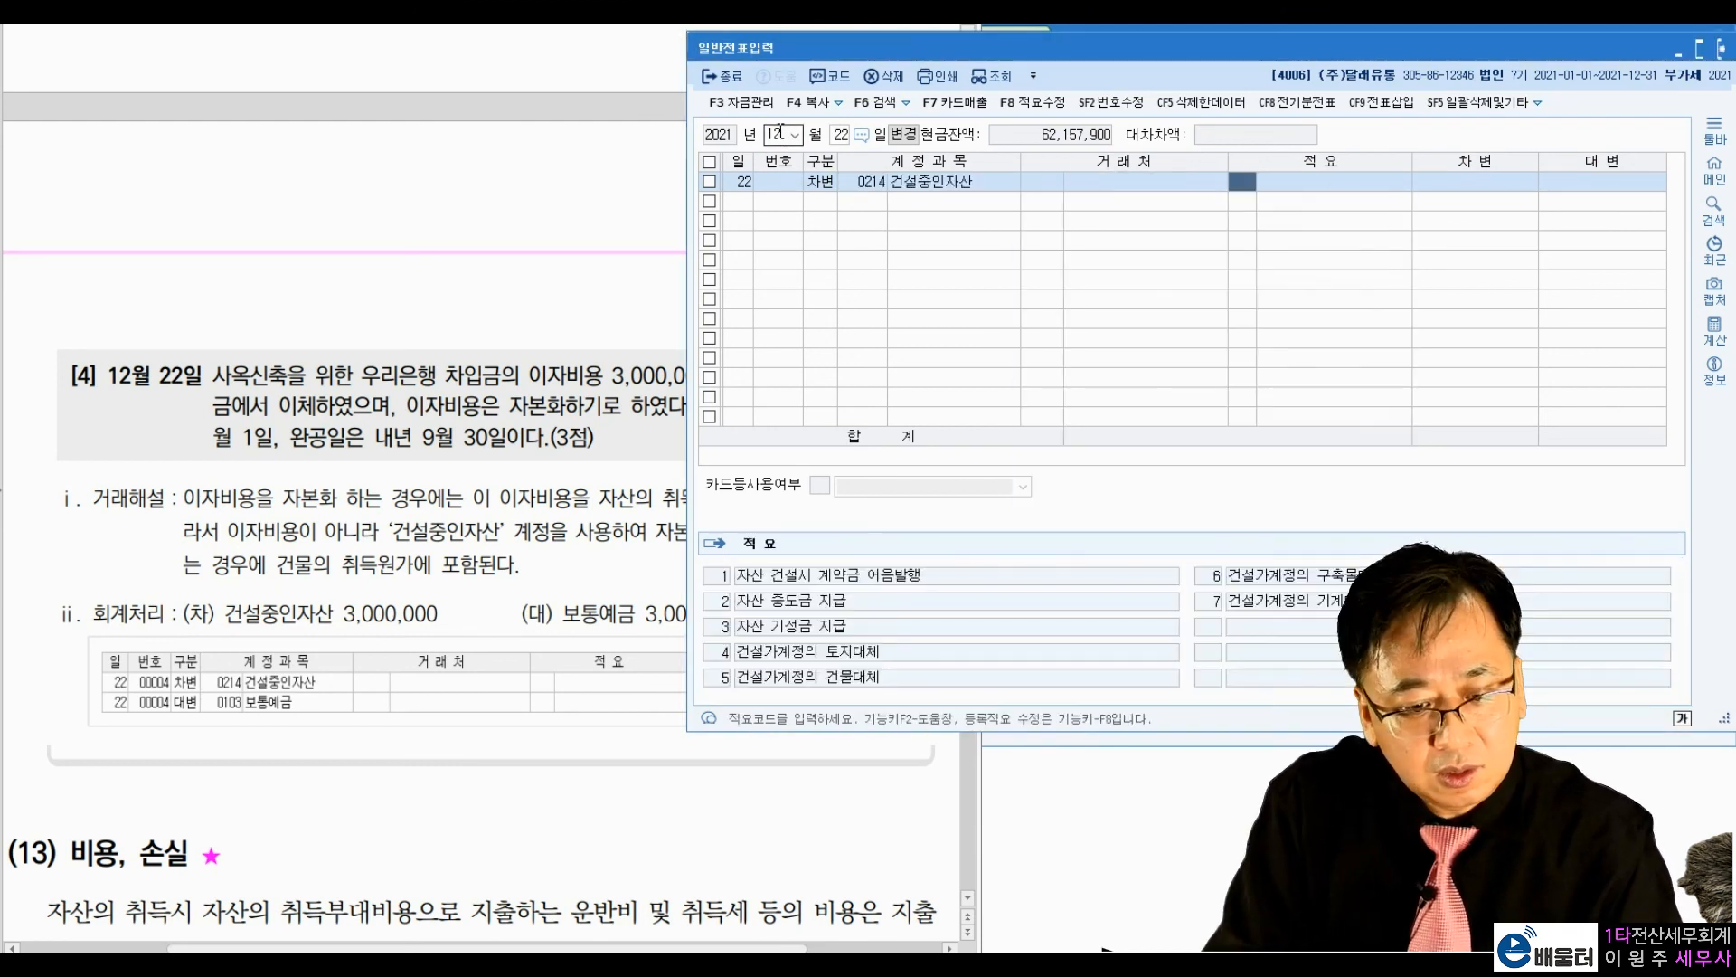
{"action": "key", "text": "Return"}
{"action": "type", "text": "3,000,000"}
{"action": "key", "text": "Return"}
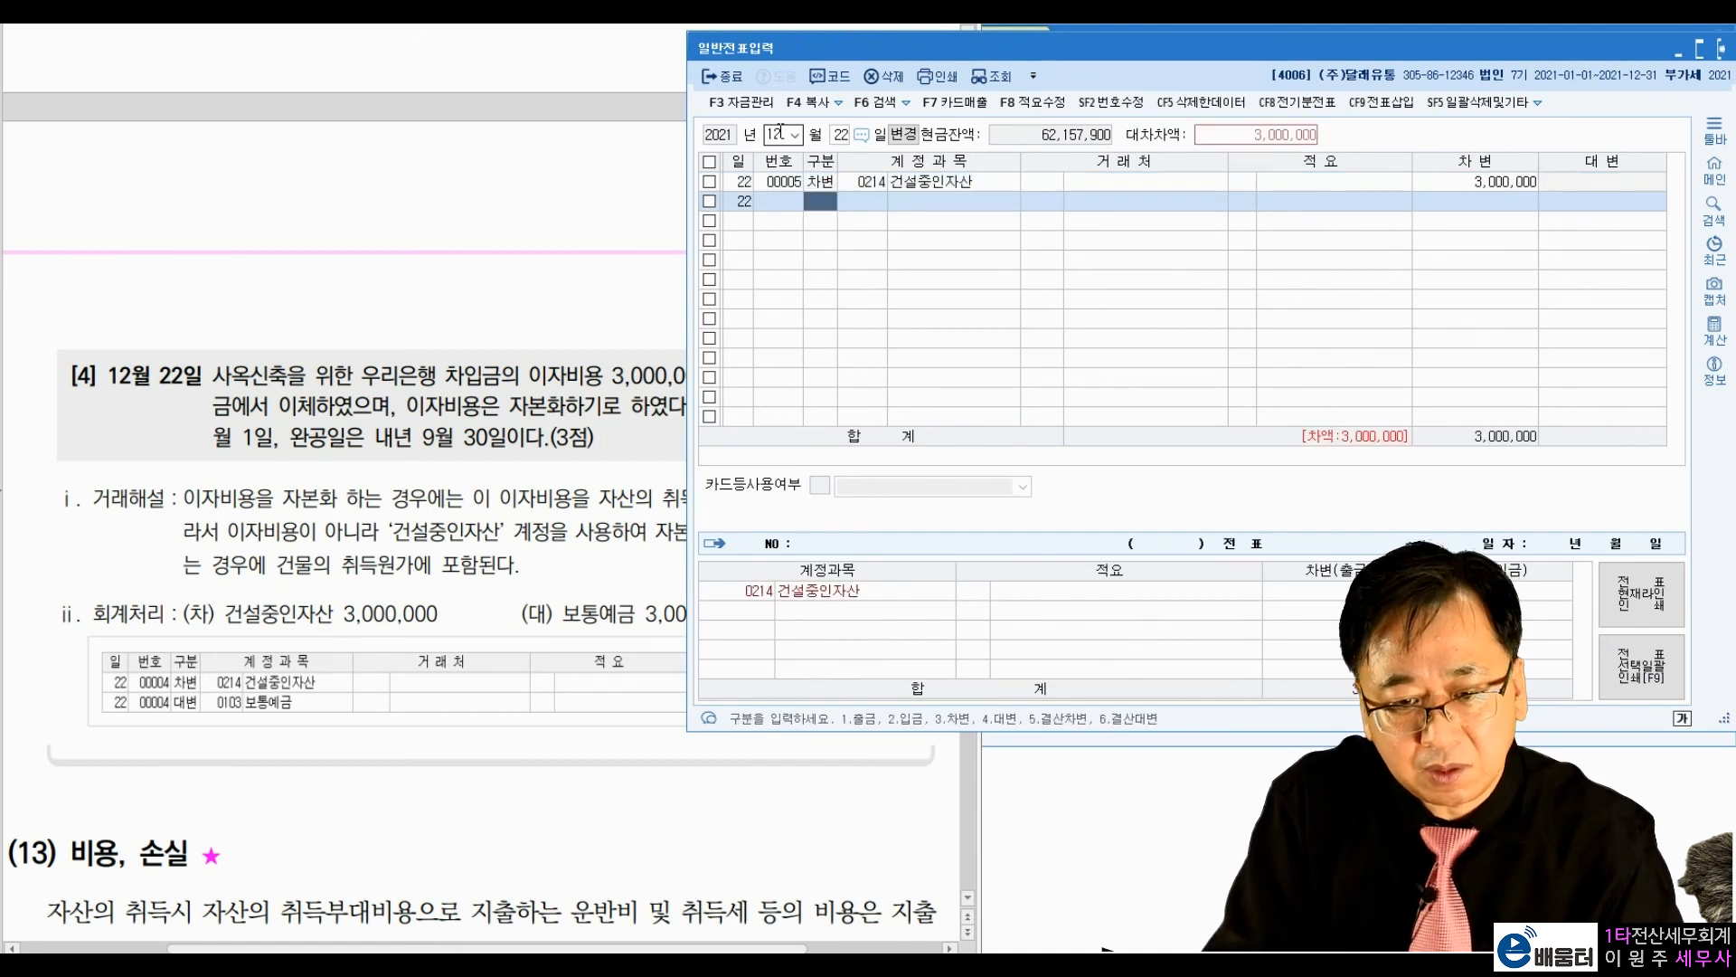
Step: Balance the 12월 22일 voucher with a credit line for 보통예금 (0103) of 3,000,000
{"action": "type", "text": "4103"}
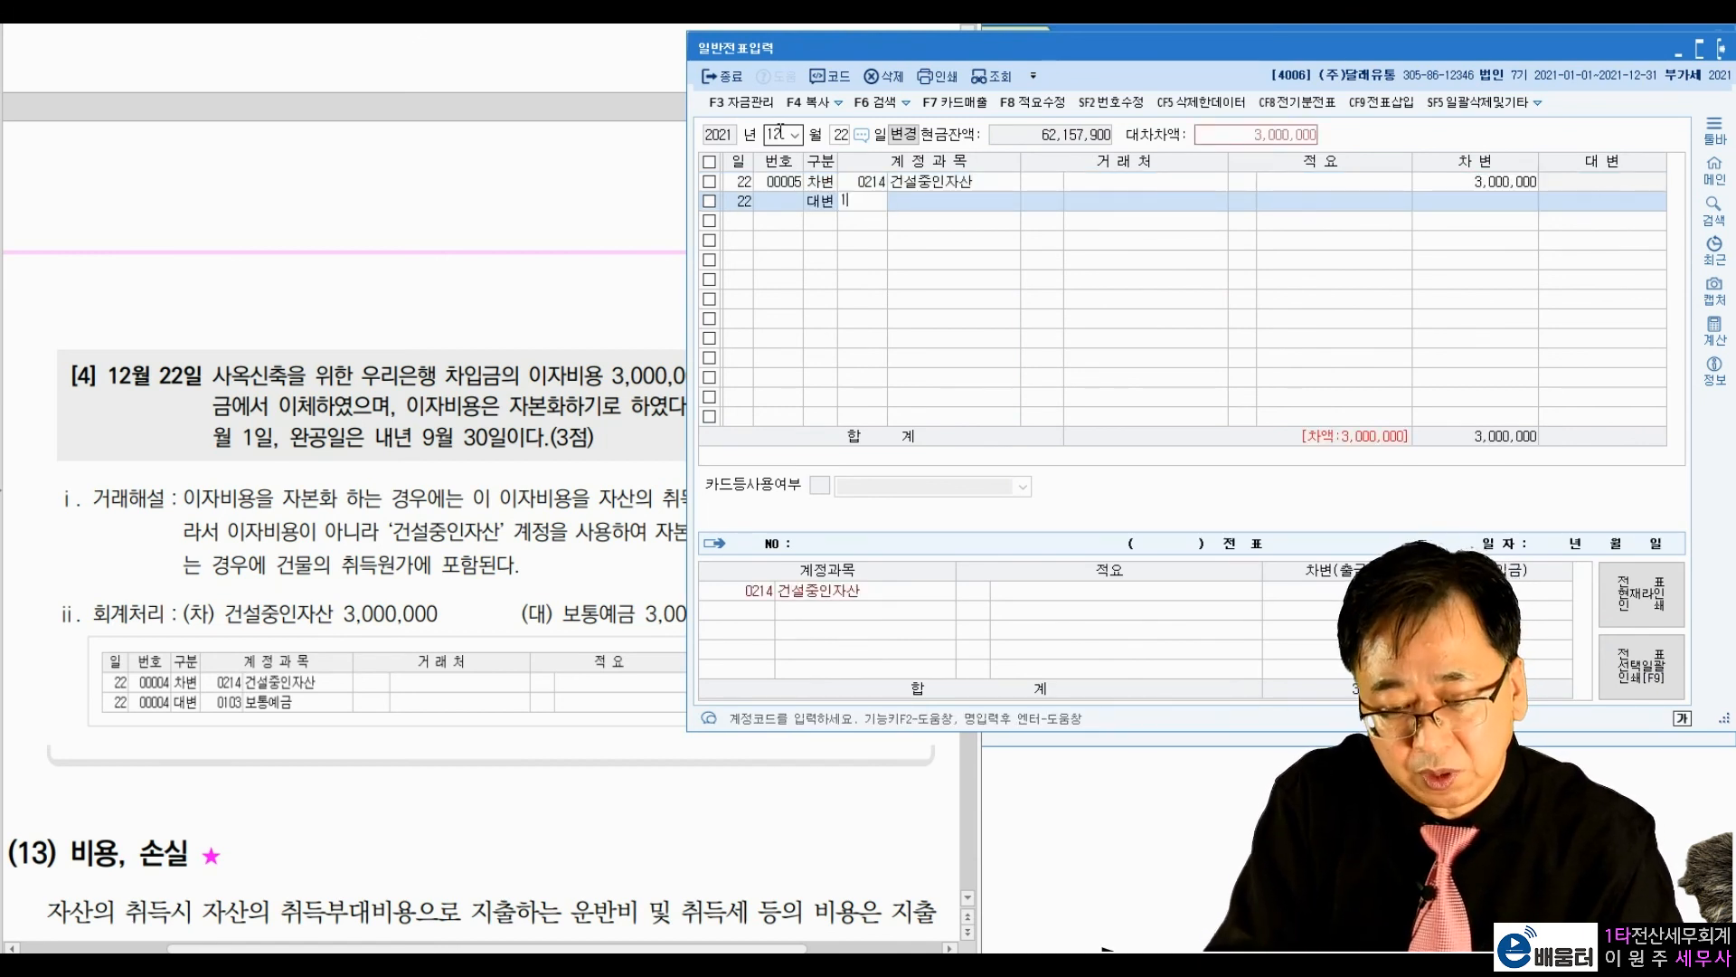
{"action": "key", "text": "Return"}
{"action": "key", "text": "Return"}
{"action": "key", "text": "Return"}
{"action": "key", "text": "Return"}
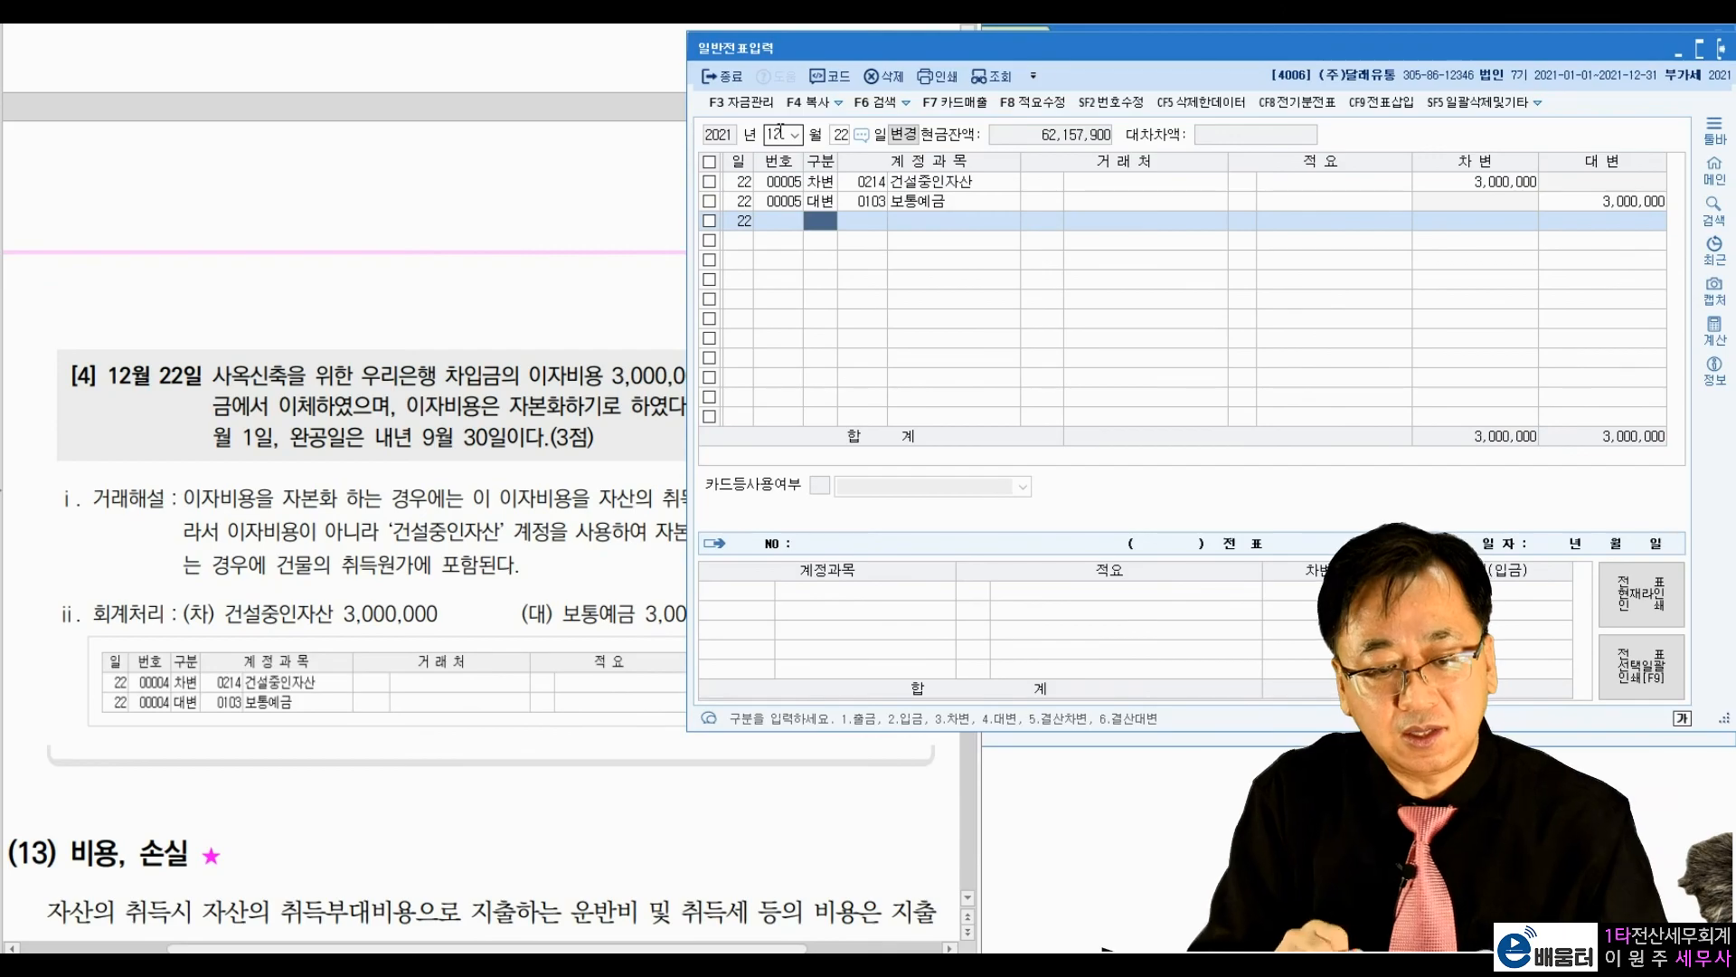